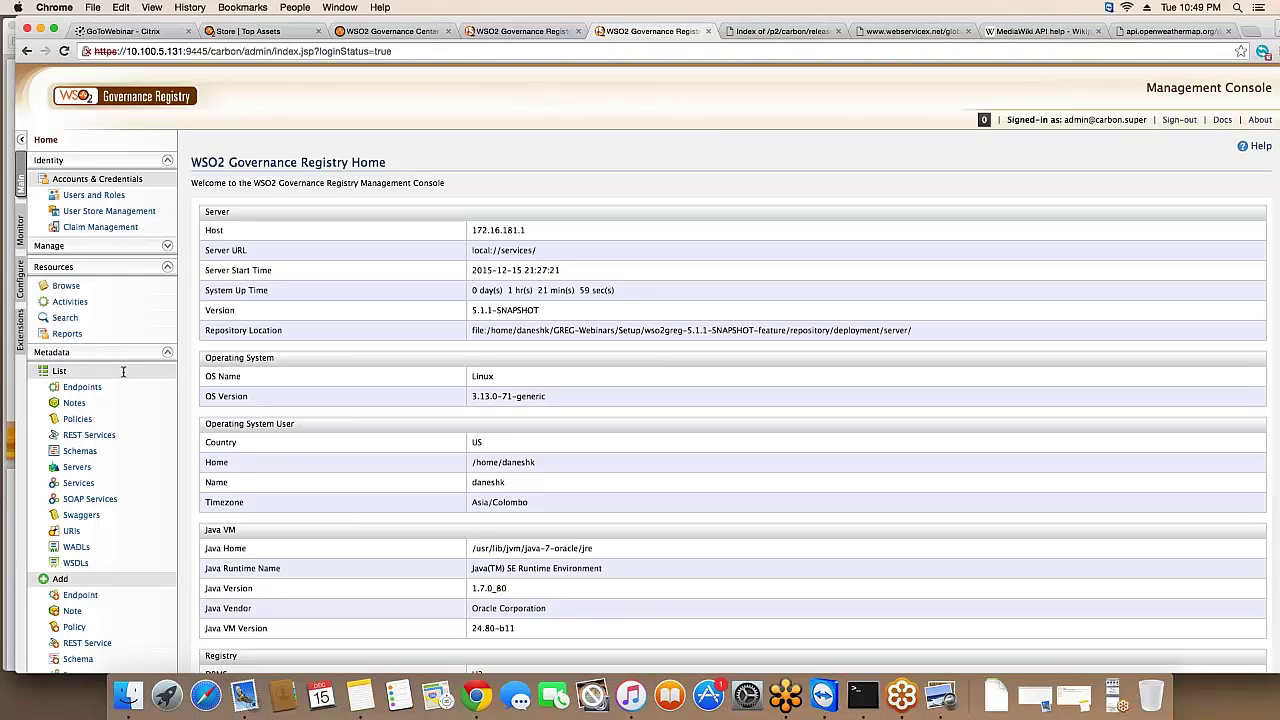
Go to Configure > Features to reach the Feature Management page
click(21, 336)
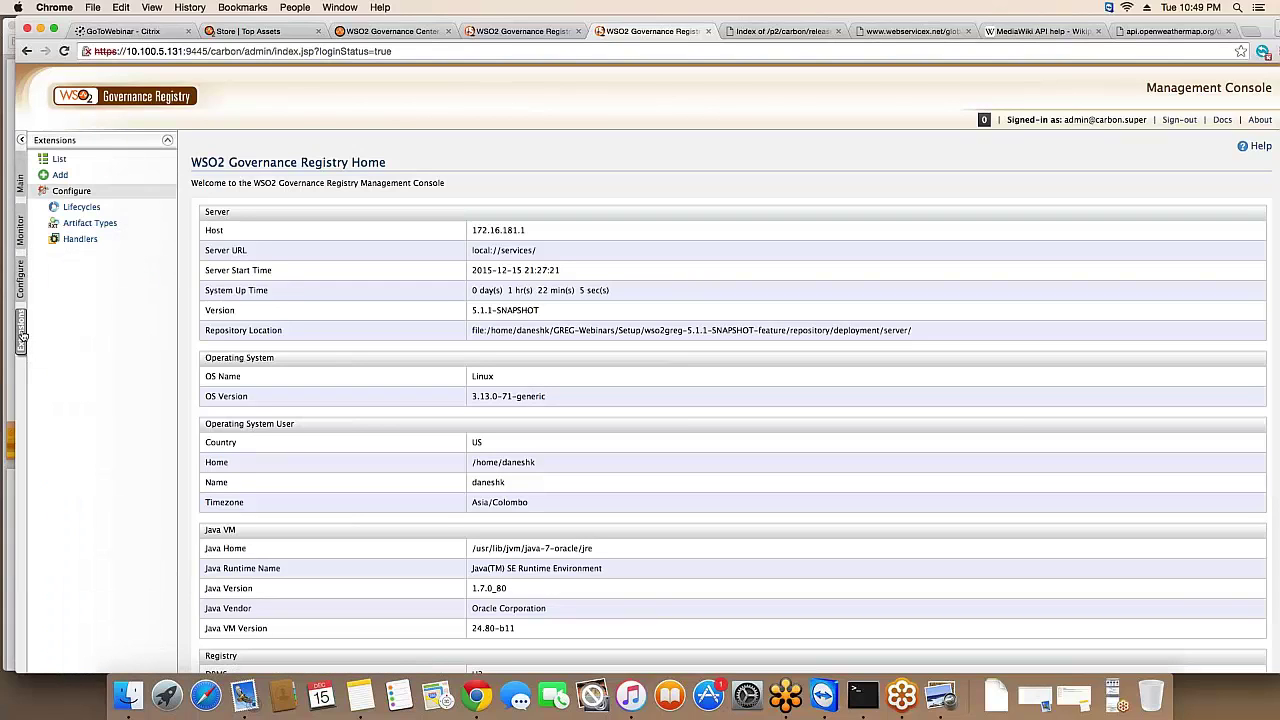
click(21, 290)
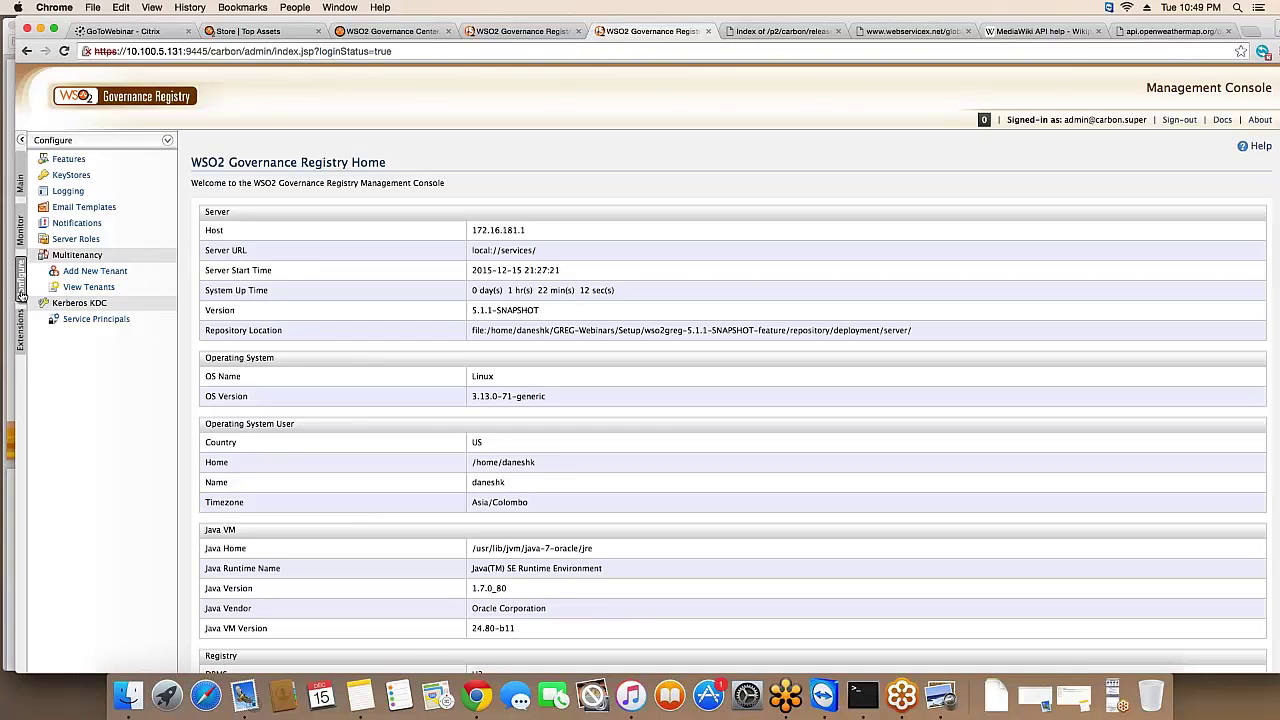
click(83, 164)
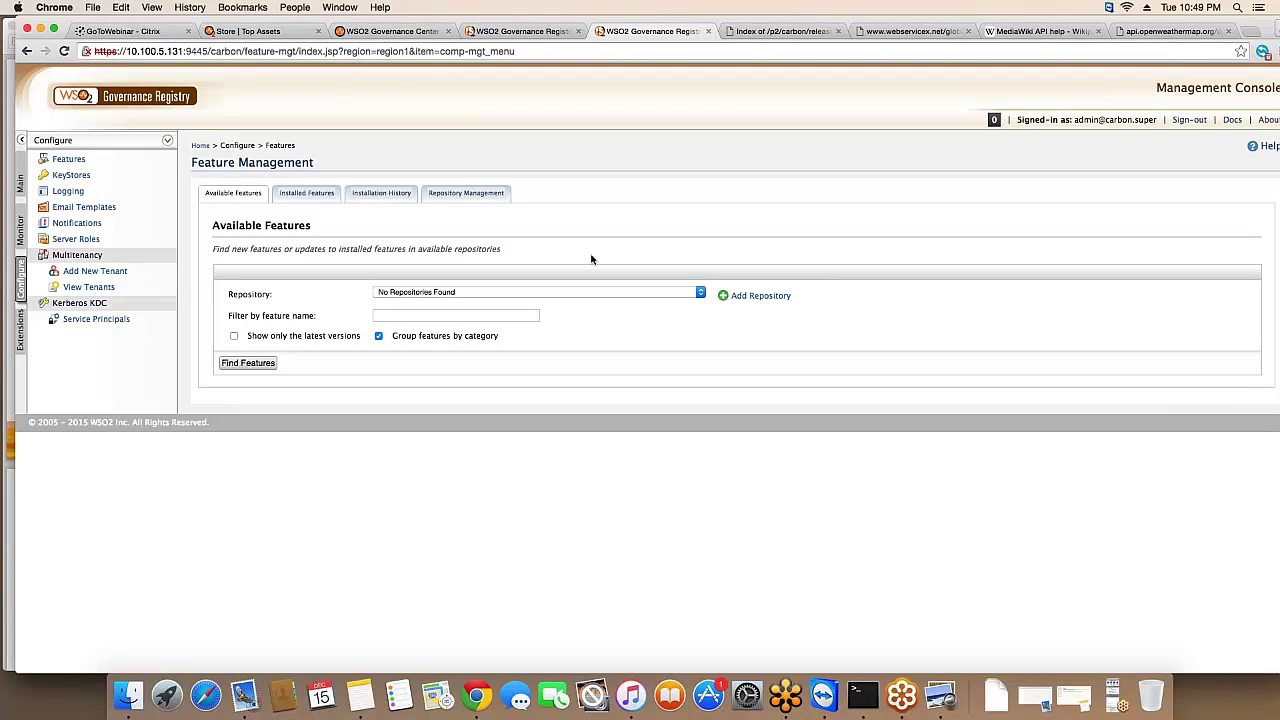
Start adding a new feature repository named 'repo'
click(446, 294)
click(446, 294)
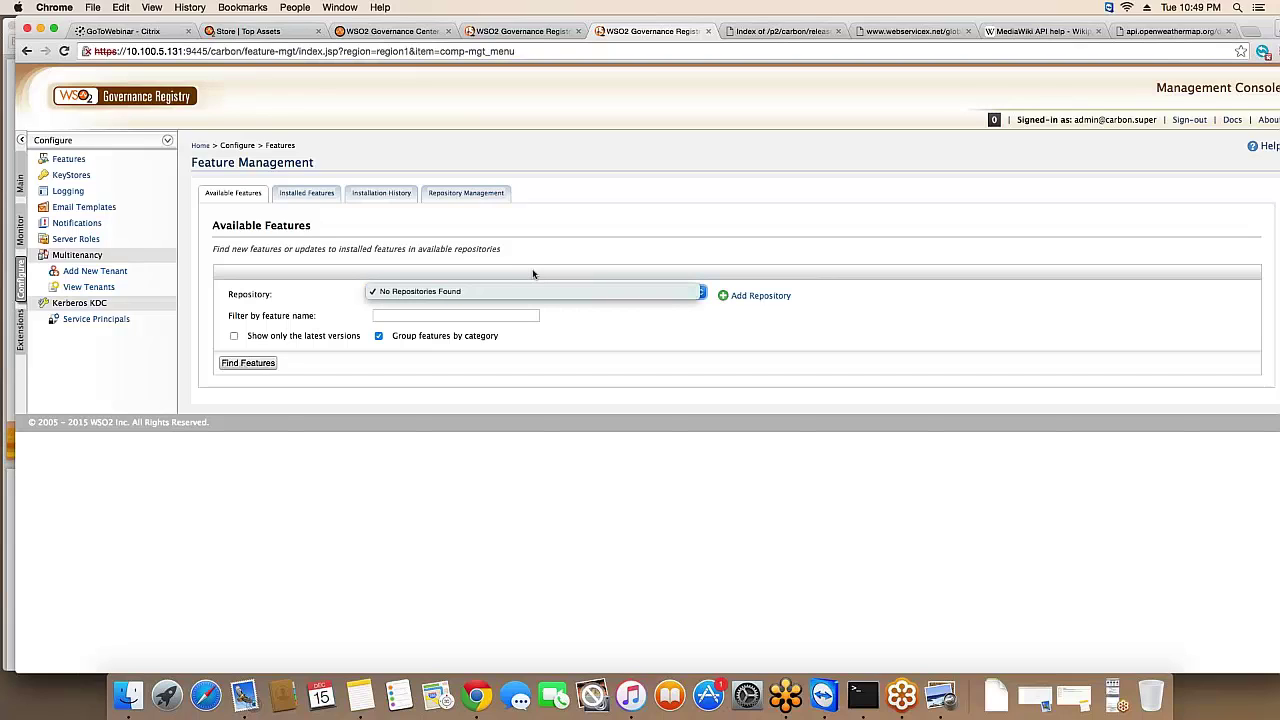
click(764, 298)
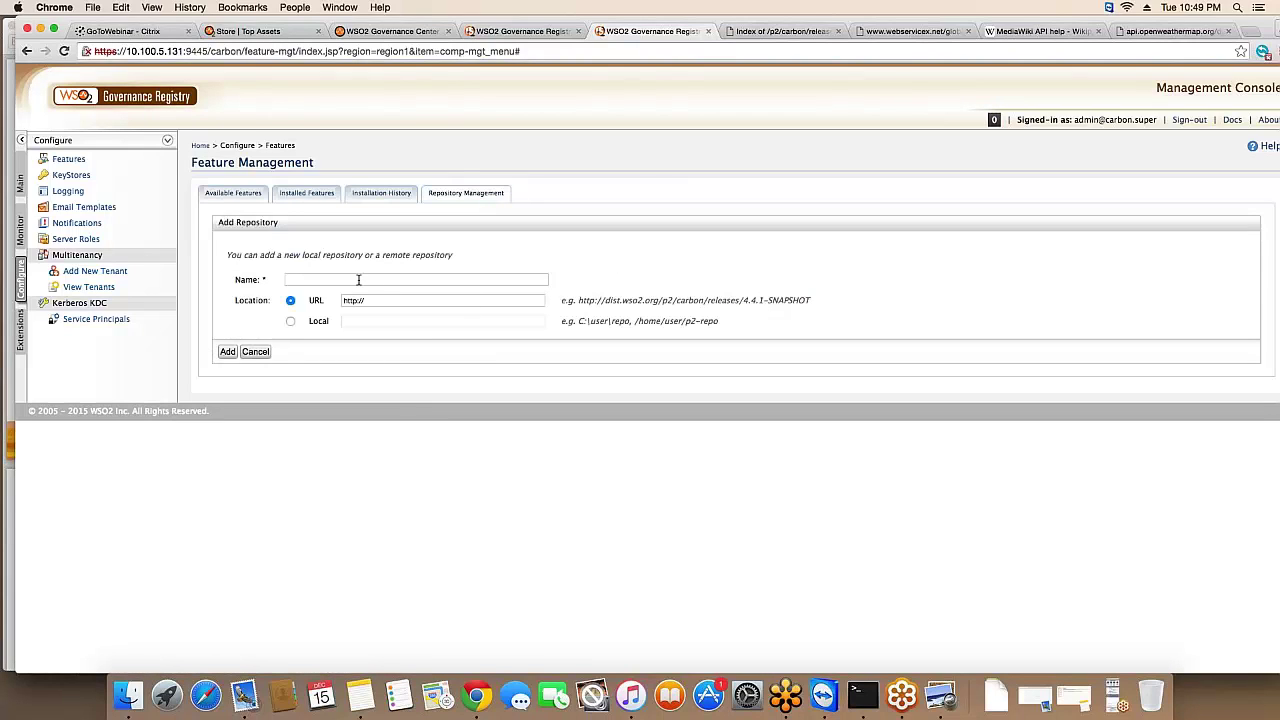
click(352, 279)
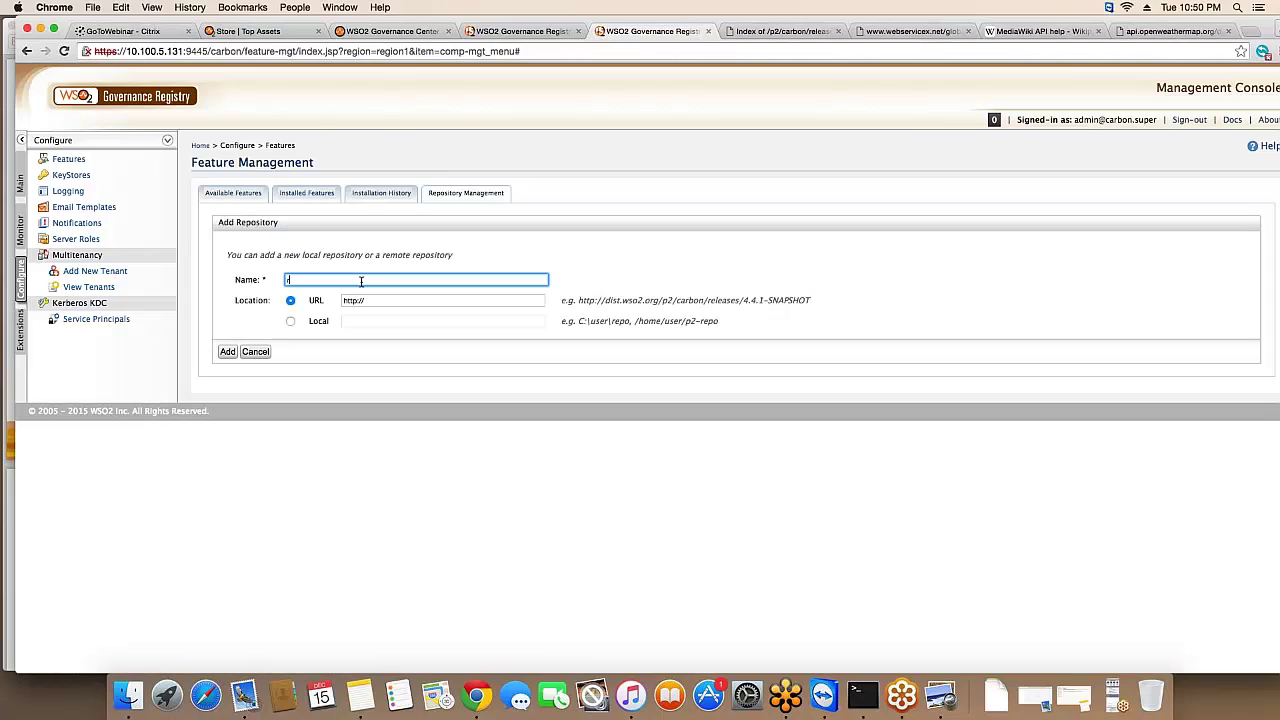
text(repo)
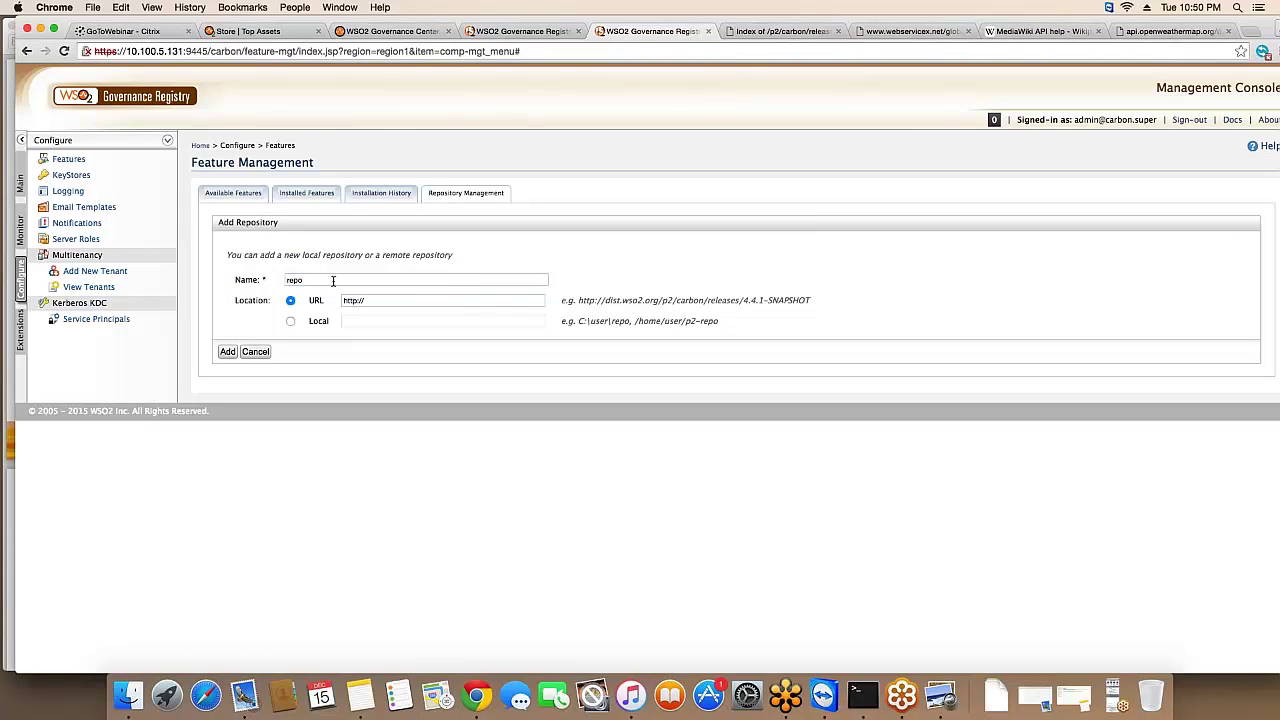
click(534, 268)
click(765, 31)
click(340, 51)
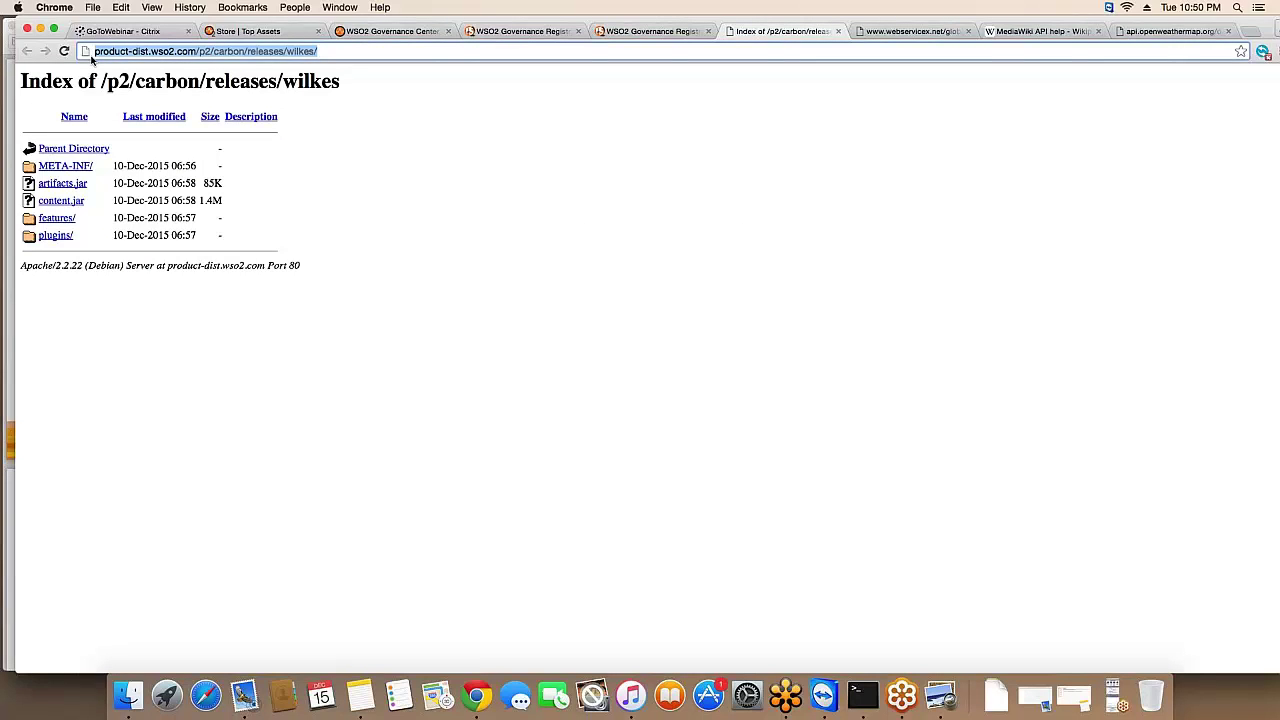
click(632, 33)
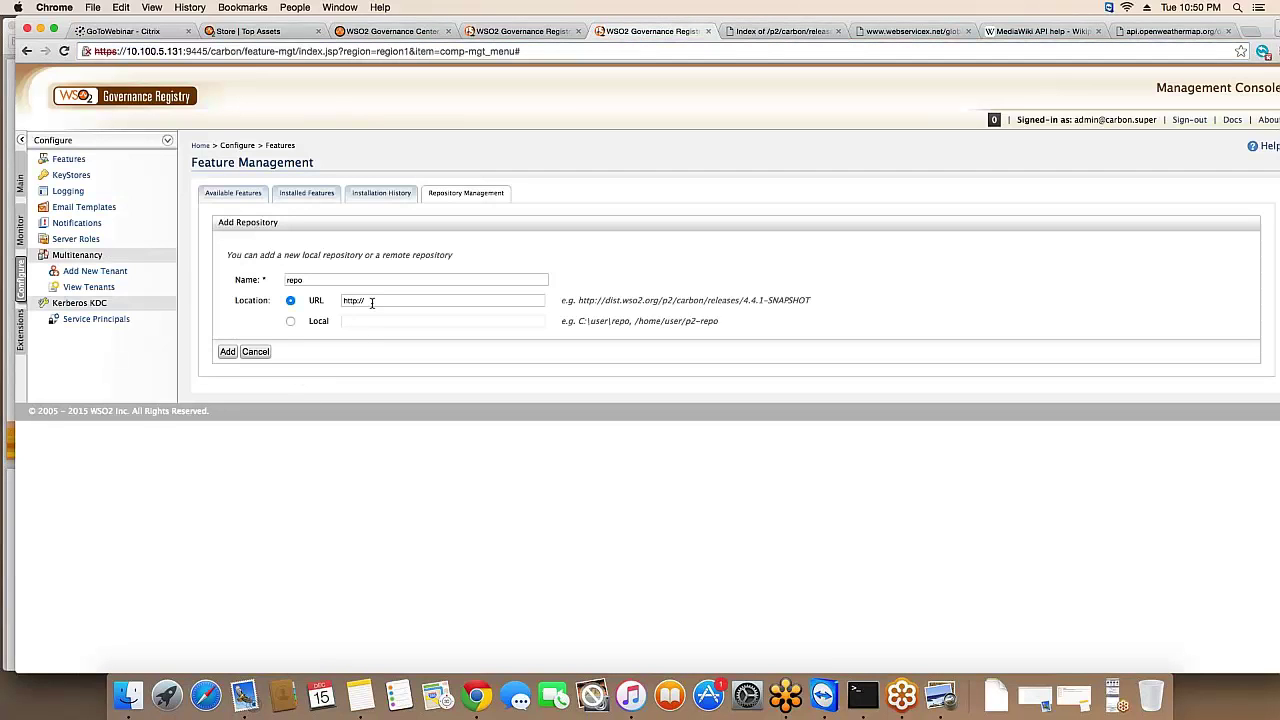
drag(368, 300, 341, 304)
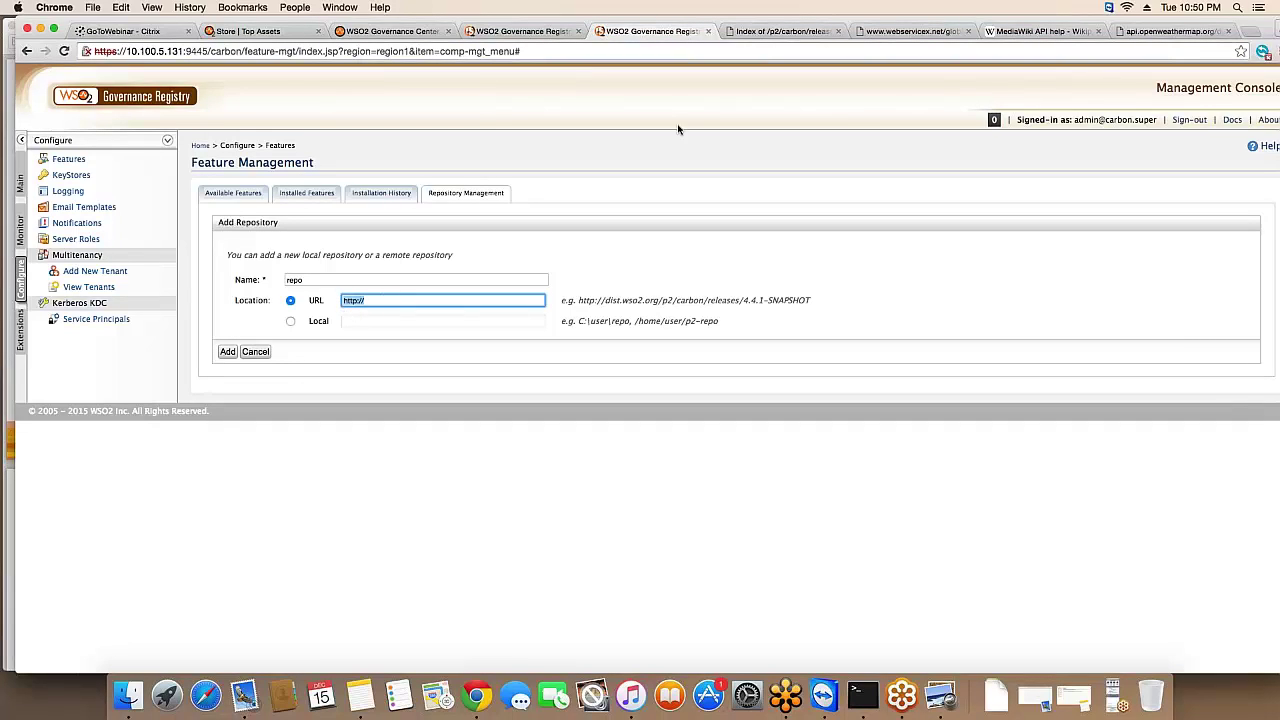
click(775, 31)
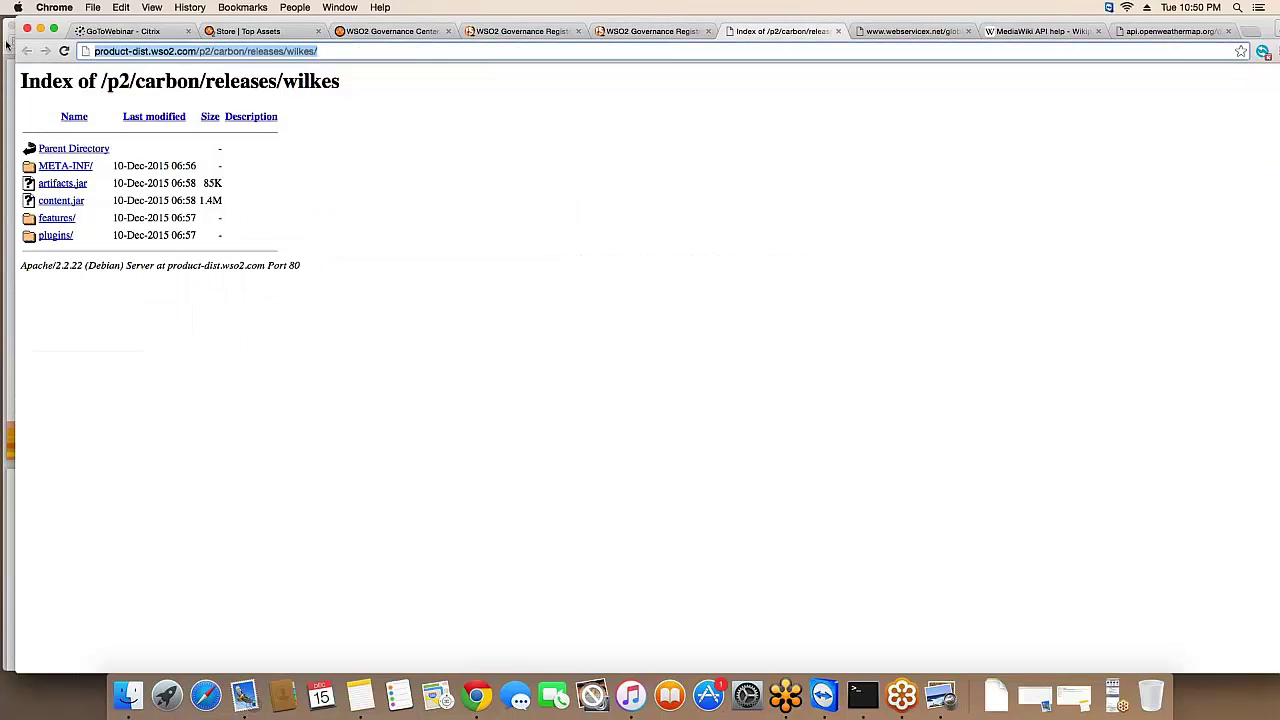
right_click(140, 52)
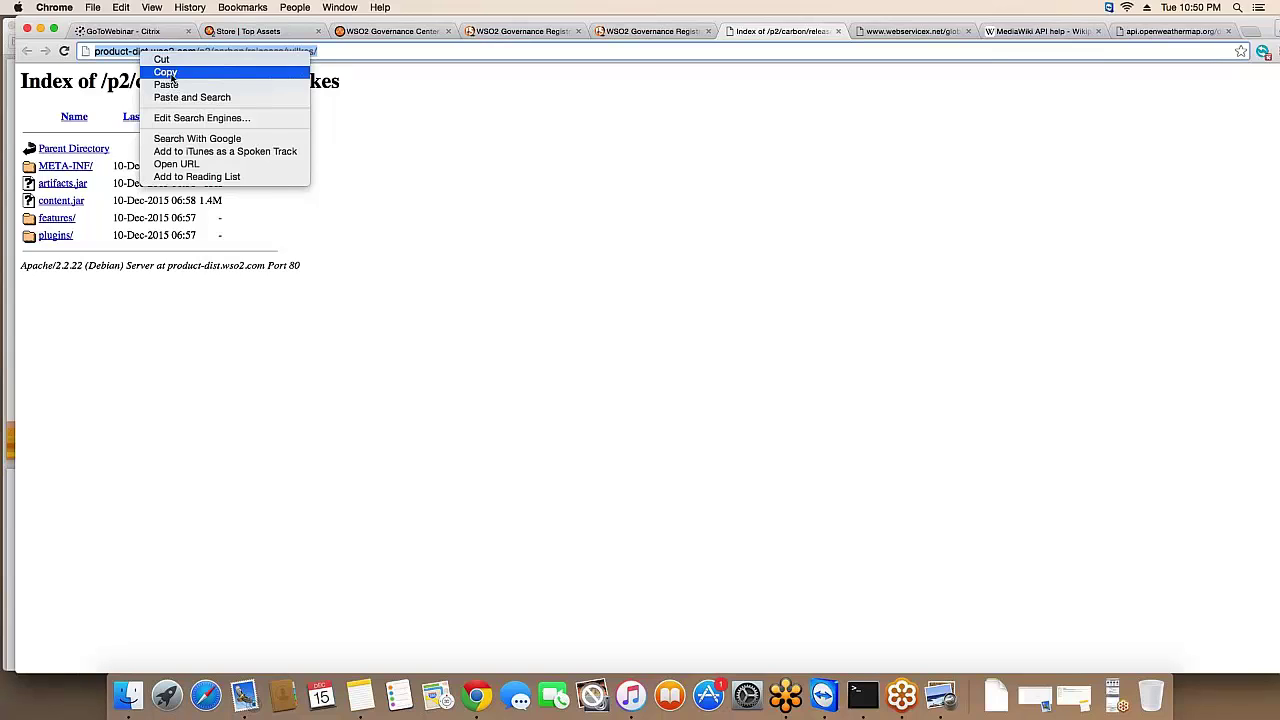
click(3, 62)
click(650, 31)
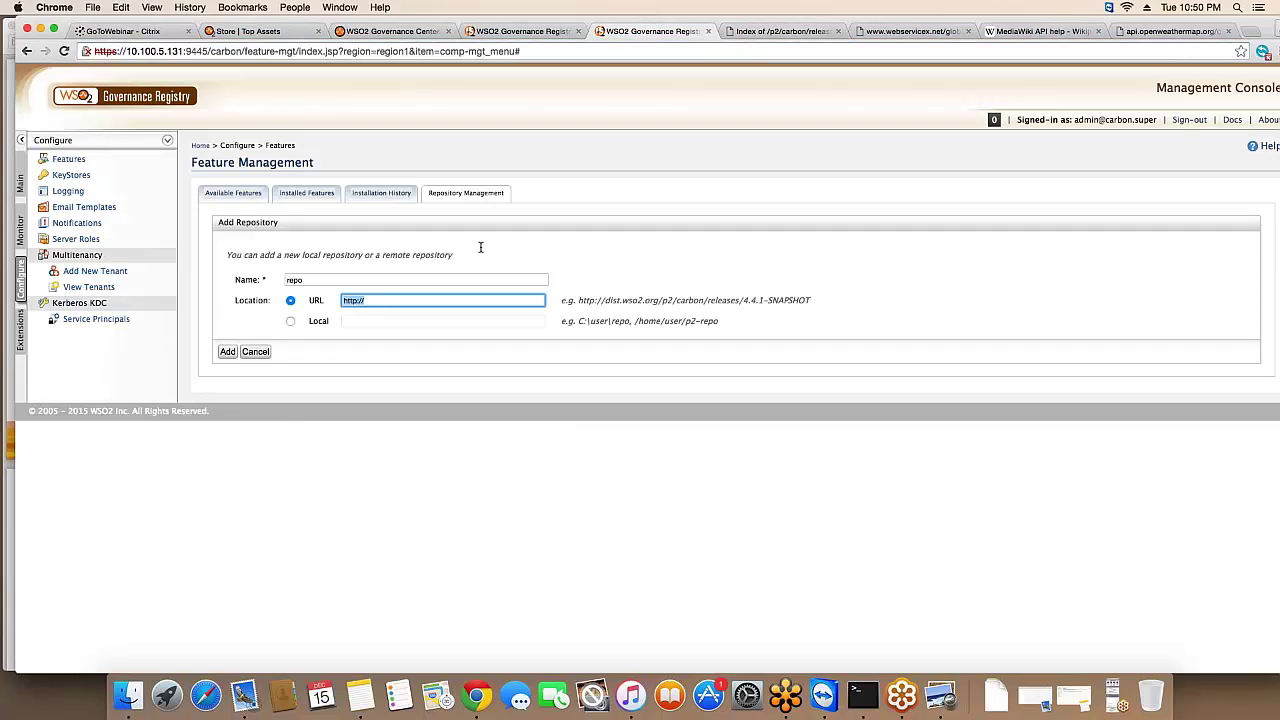
right_click(358, 304)
click(395, 359)
key(super+v)
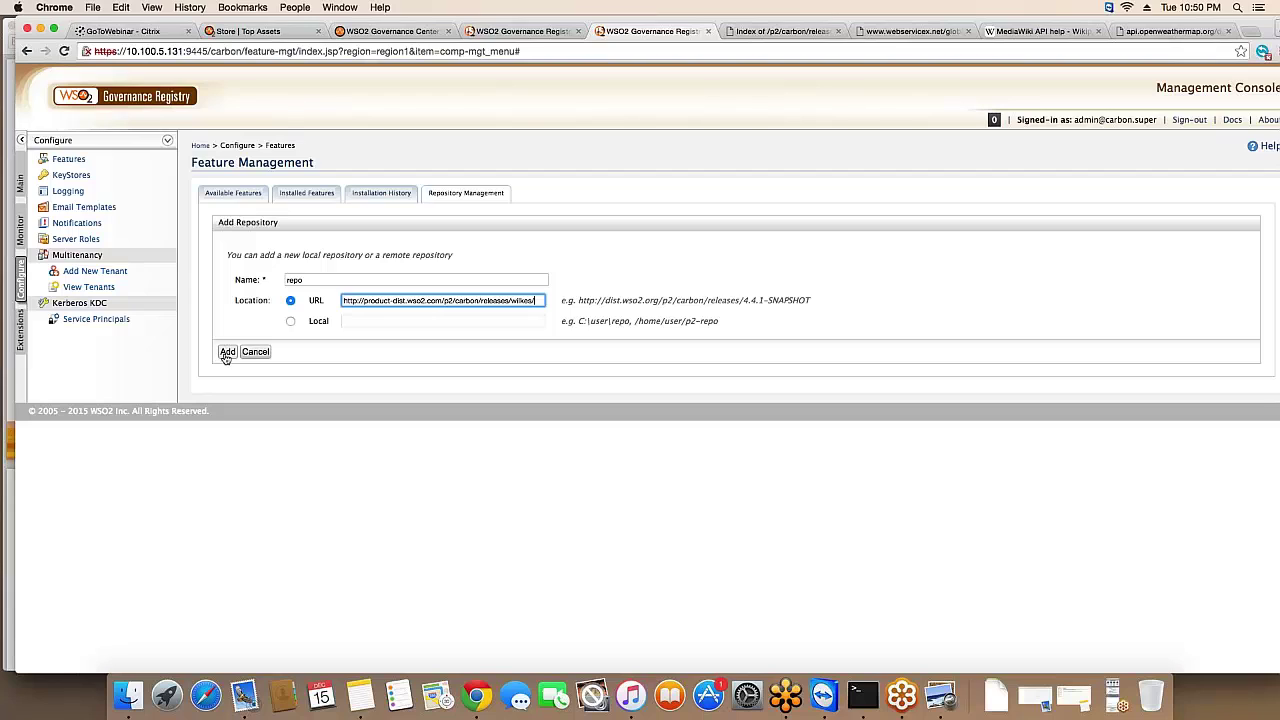
click(227, 352)
Confirm the 'repo' repository and find its features, including API Publisher and API Store
click(227, 352)
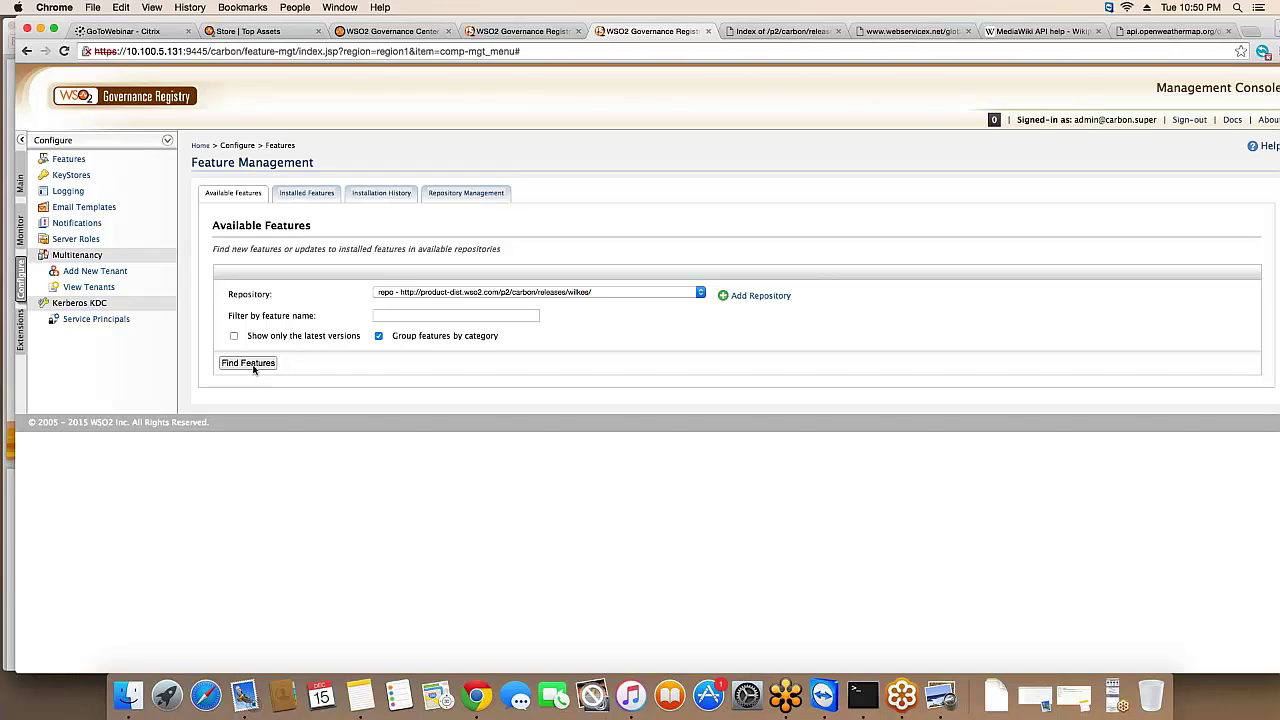
click(252, 366)
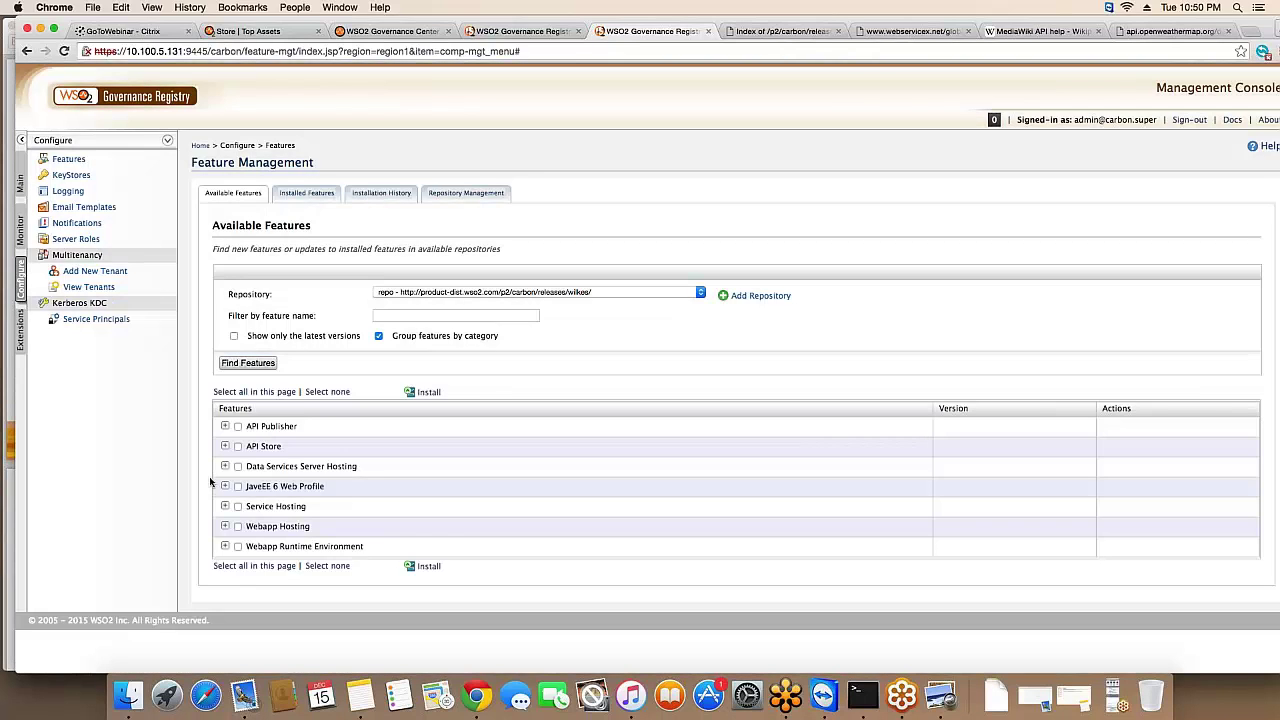
Tick version 2.0.1 of both API Publisher and API Store
click(225, 426)
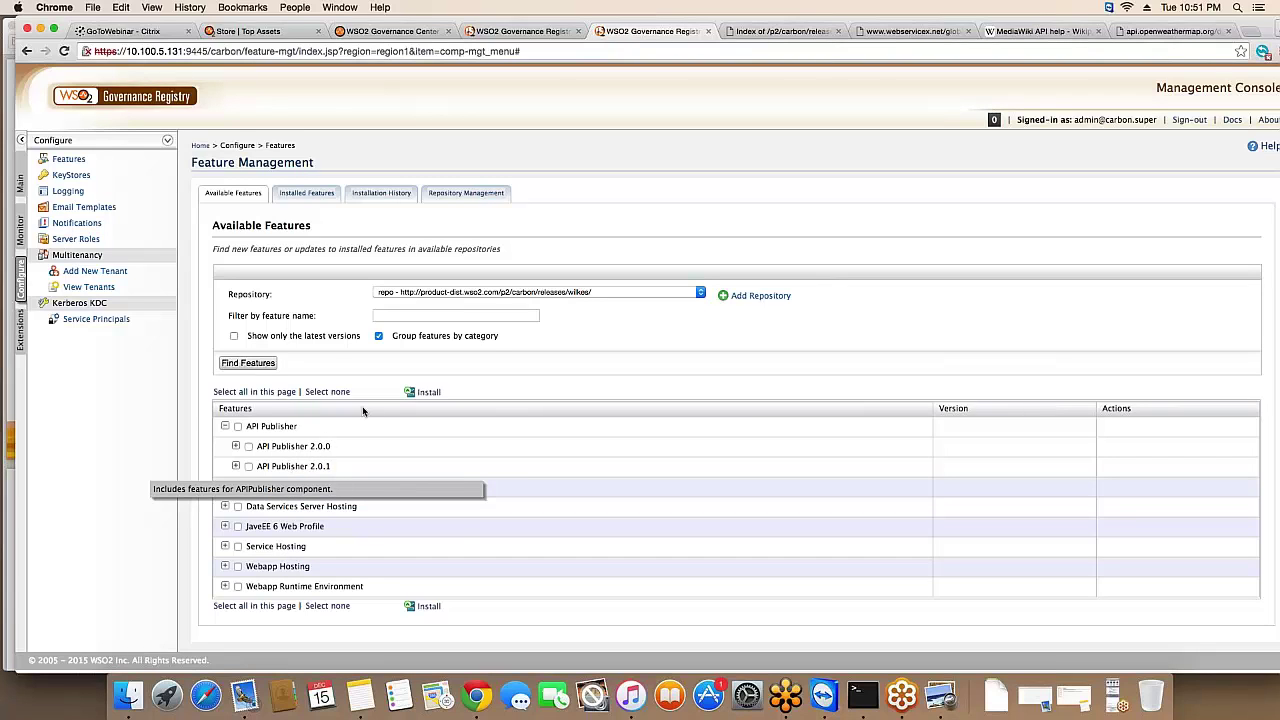
click(250, 467)
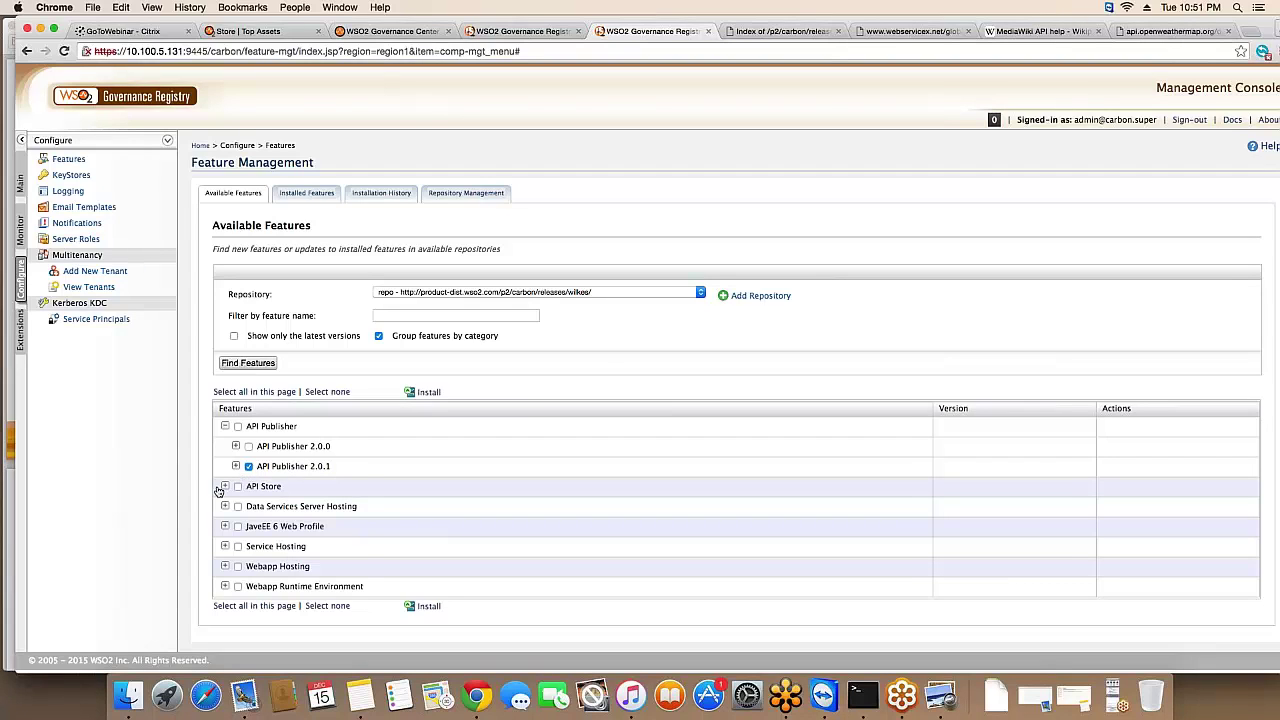
click(221, 487)
click(249, 526)
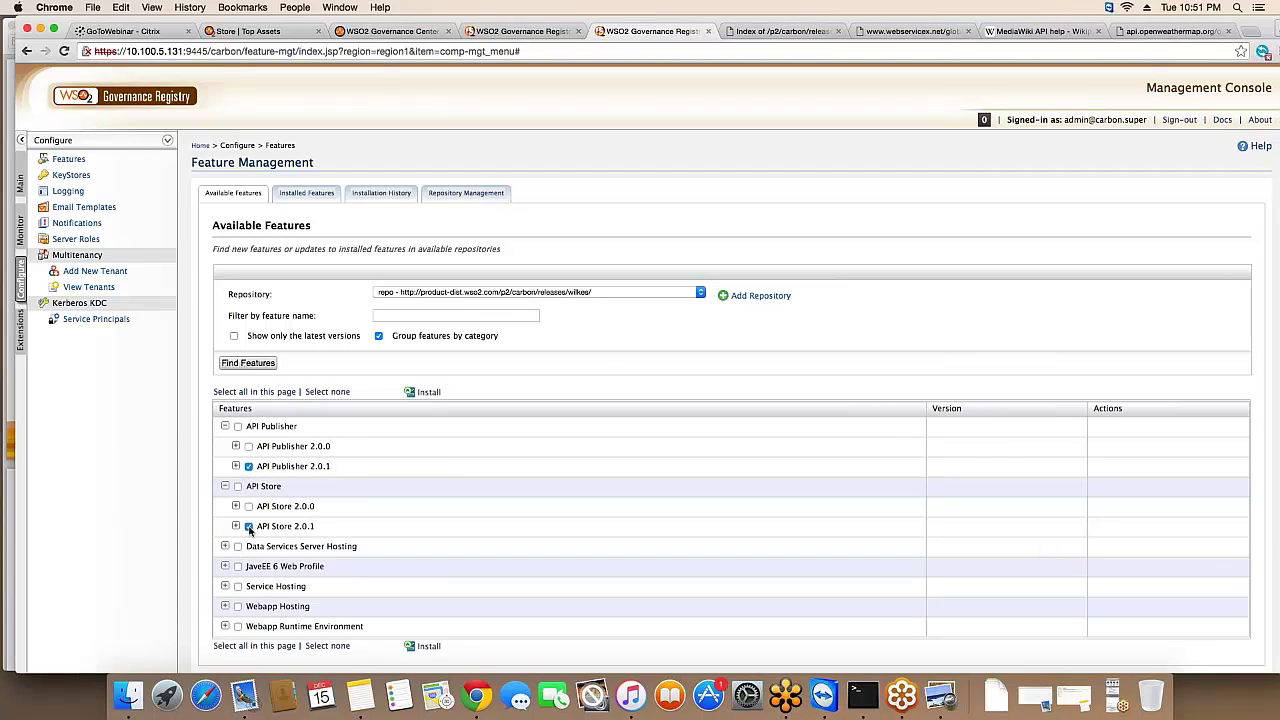
Untick the Carbon Runtime 4.4.2 sub-feature under both API Publisher and API Store
click(235, 467)
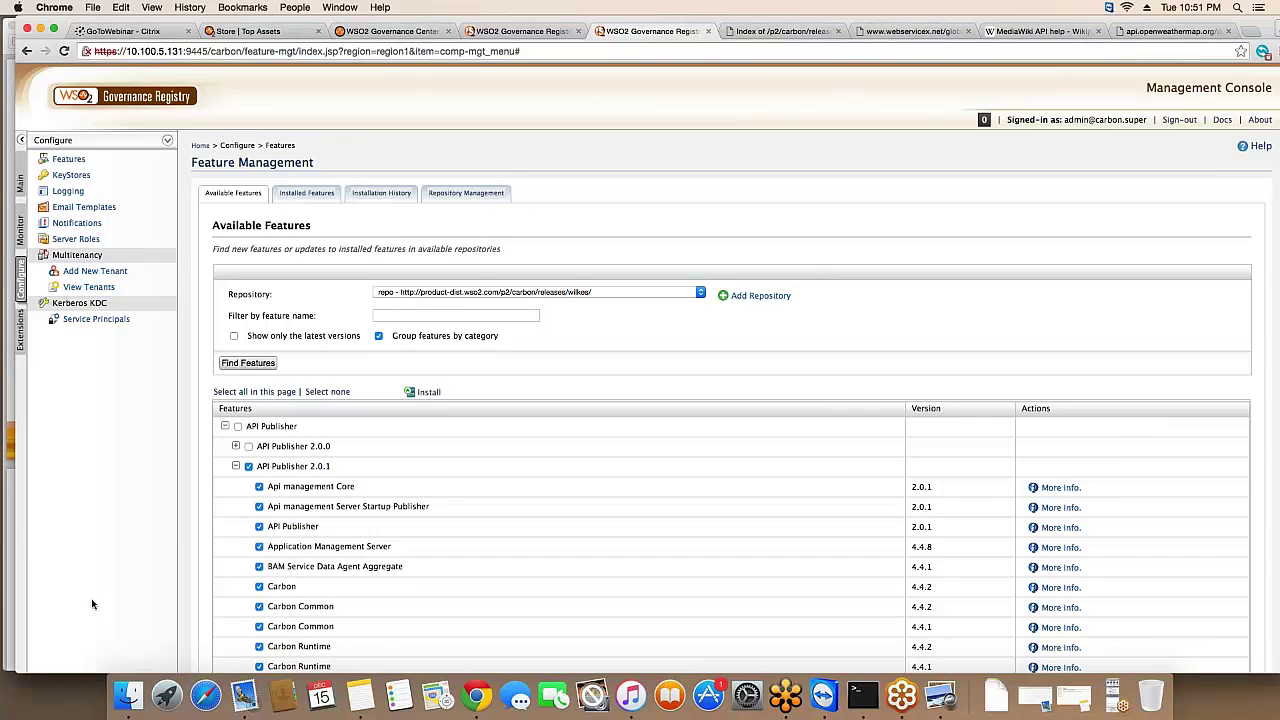
scroll(200, 560, down, 3)
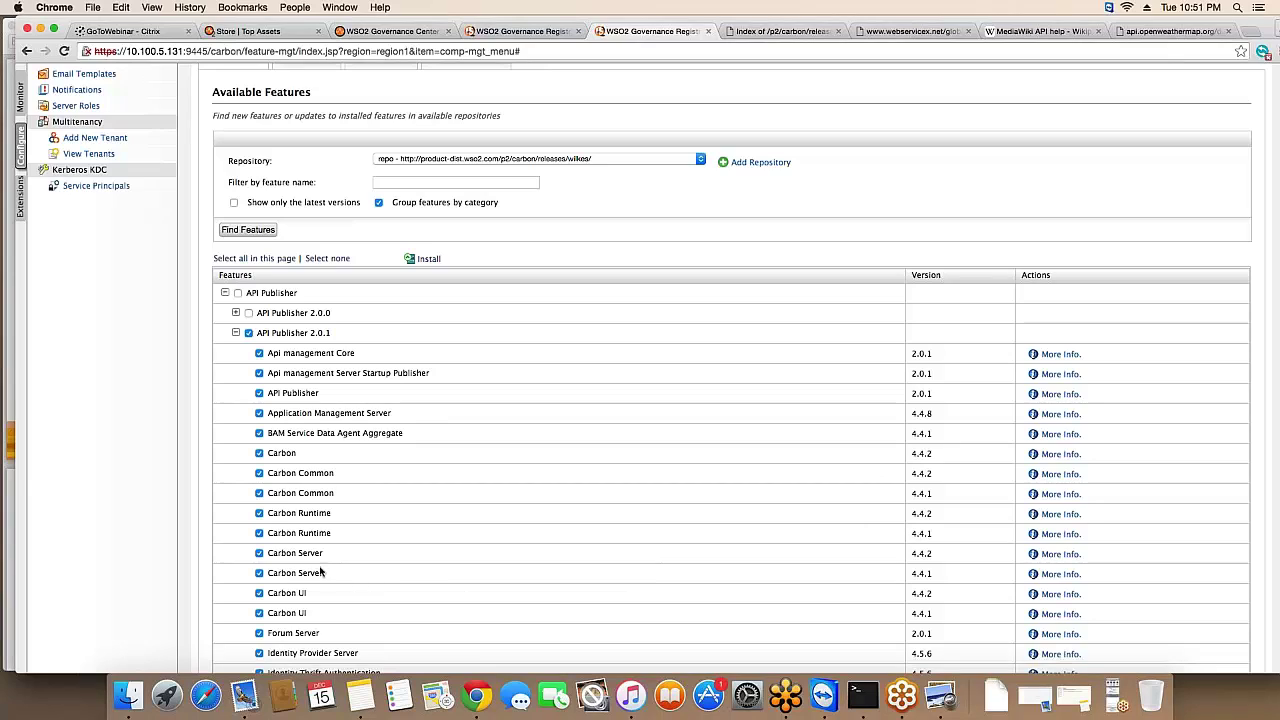
click(259, 513)
scroll(214, 535, up, 1)
scroll(237, 535, down, 10)
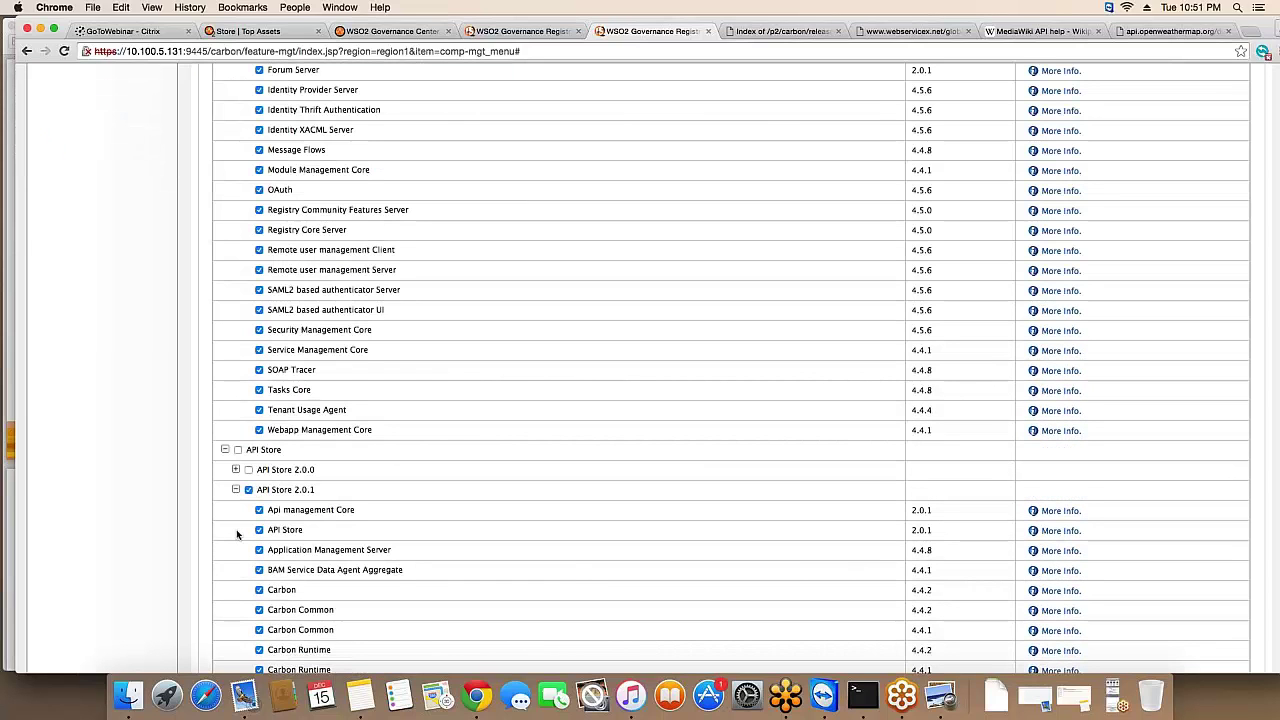
scroll(237, 534, down, 1)
scroll(237, 533, down, 5)
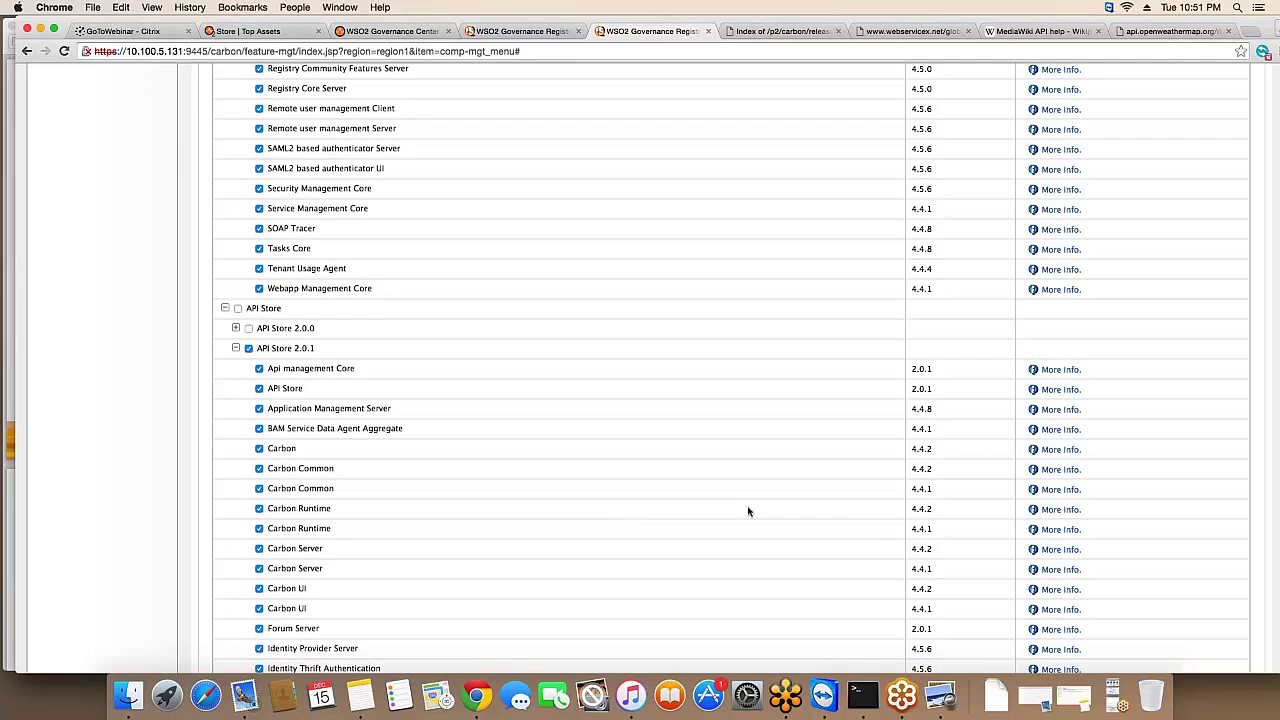
click(259, 508)
scroll(176, 522, down, 1)
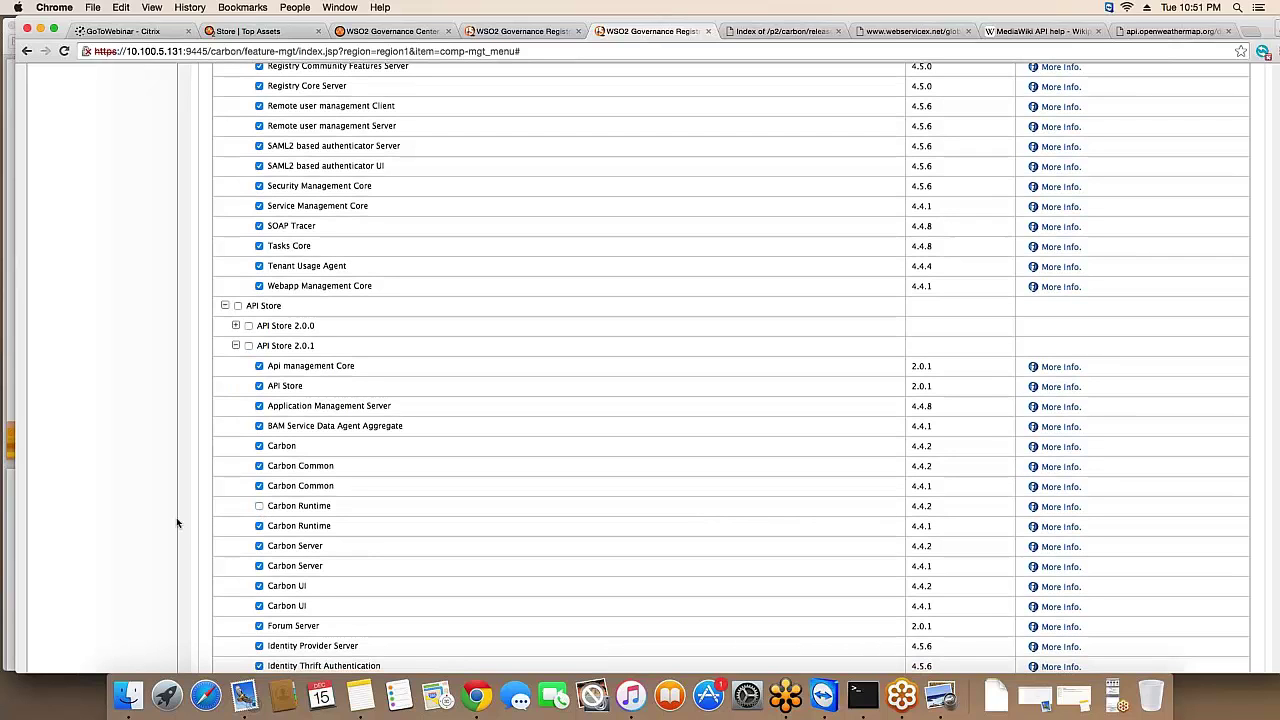
scroll(176, 517, down, 15)
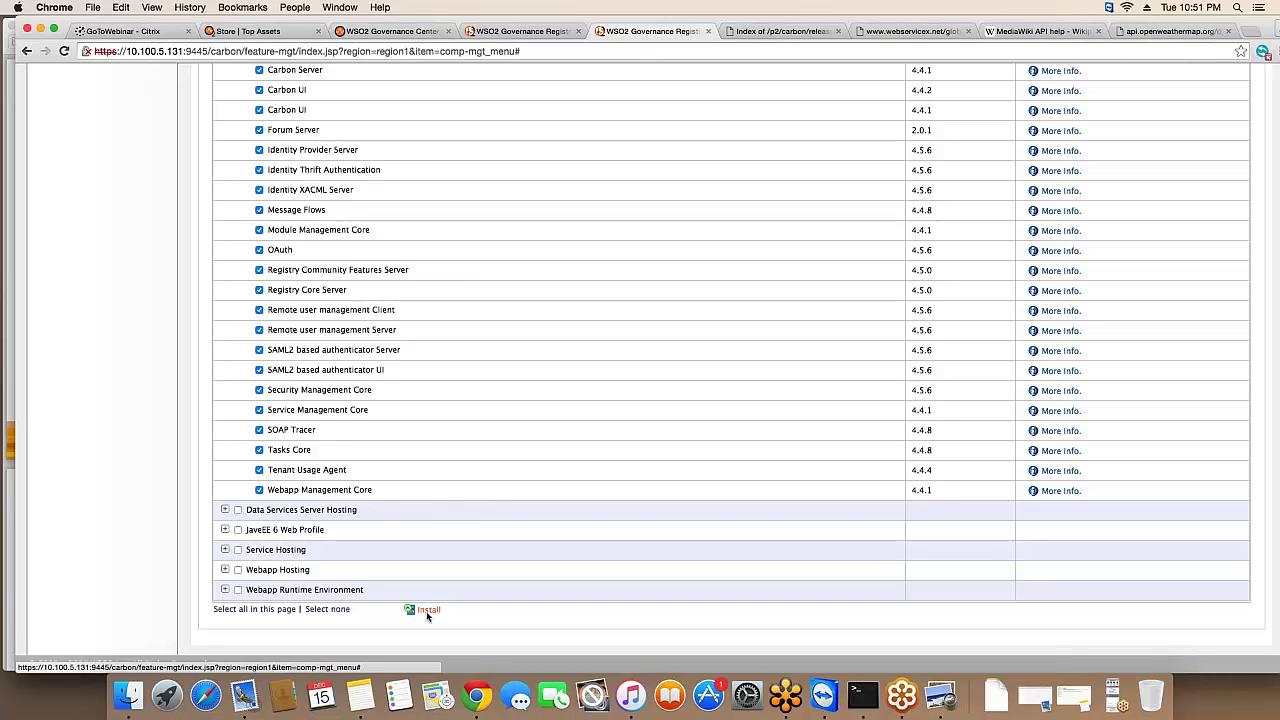
Install the selected API features and move past the review to the Apache License 2.0 page
click(426, 611)
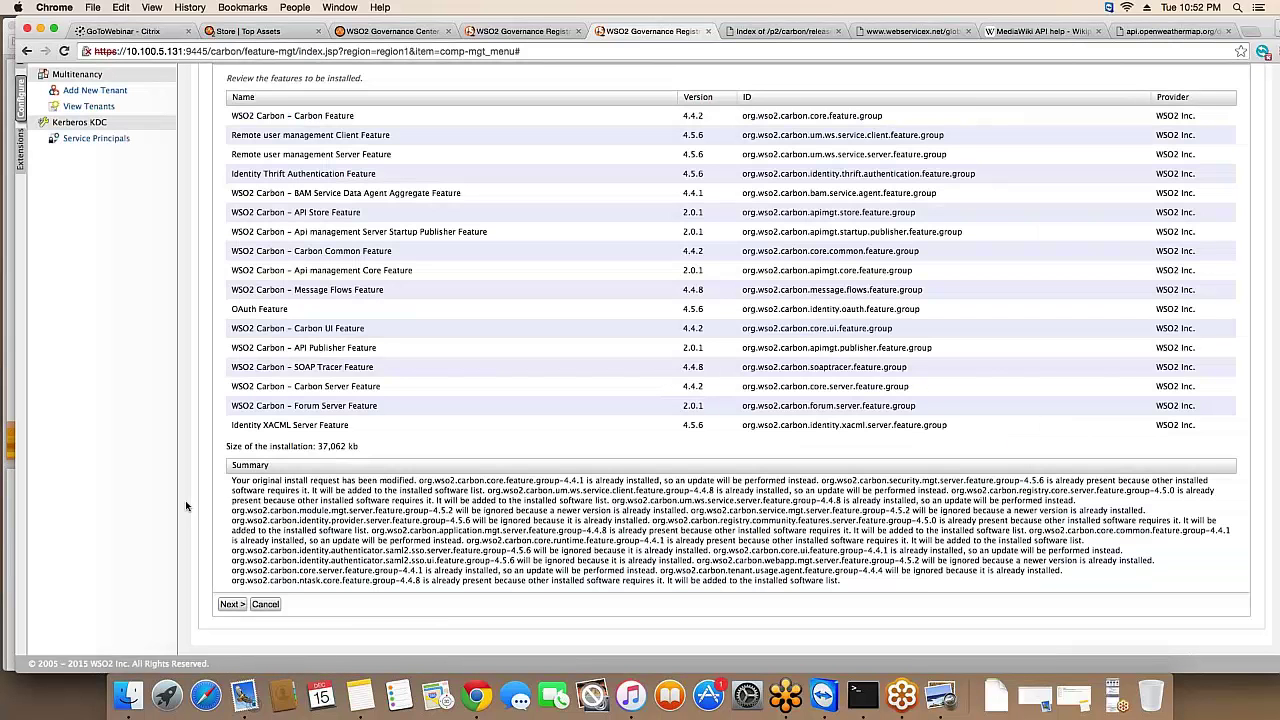
scroll(185, 505, up, 1)
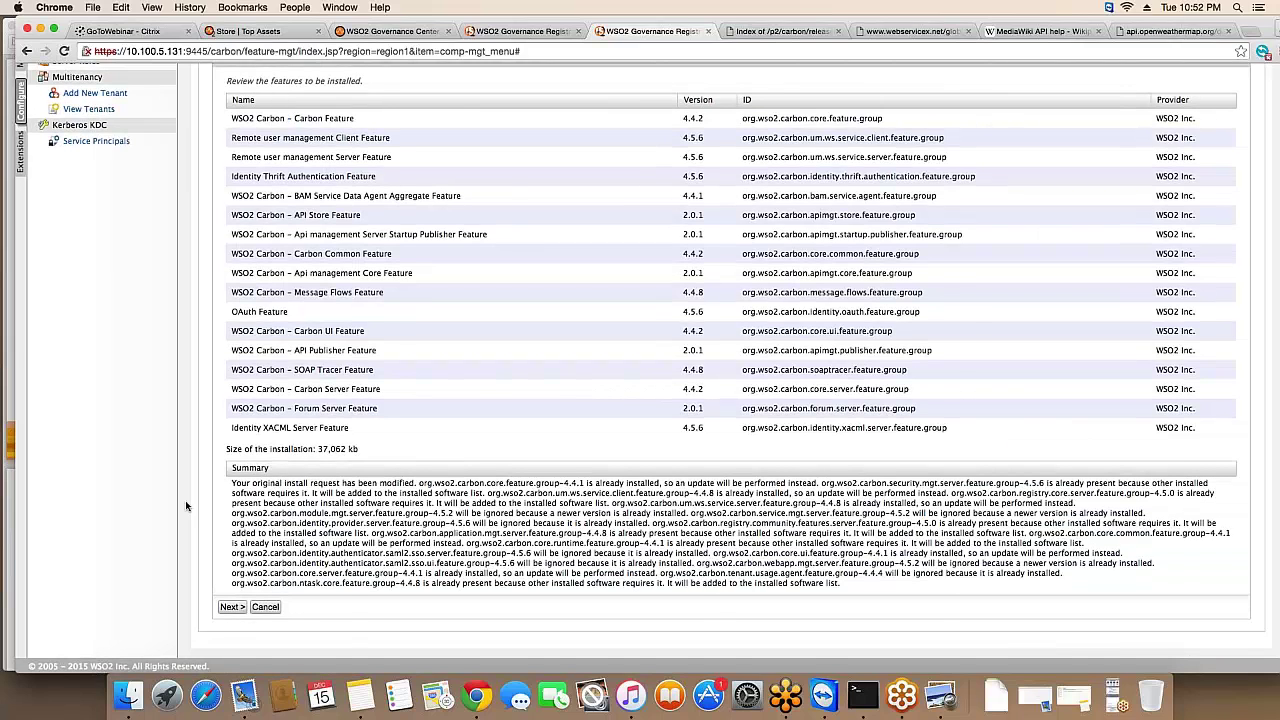
scroll(185, 500, up, 5)
scroll(220, 580, down, 5)
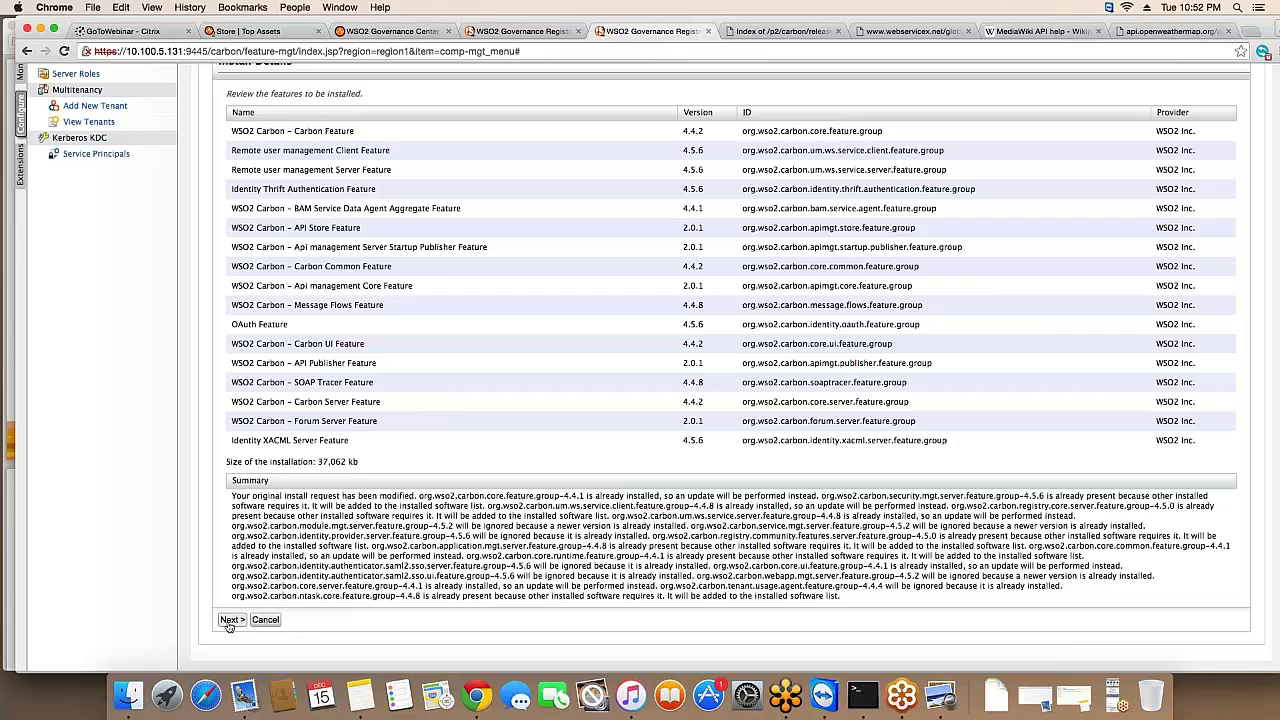
click(229, 620)
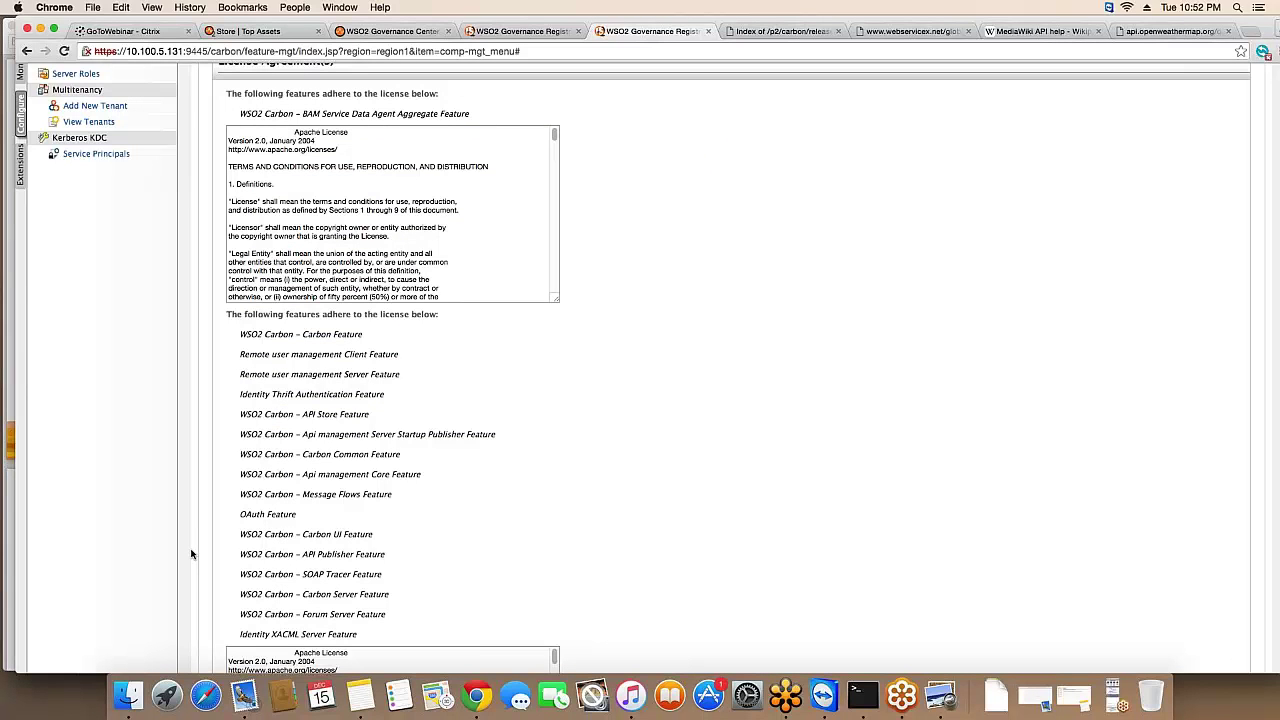
Accept the Apache license terms and proceed with installing the API features
scroll(191, 554, up, 3)
scroll(236, 576, down, 1)
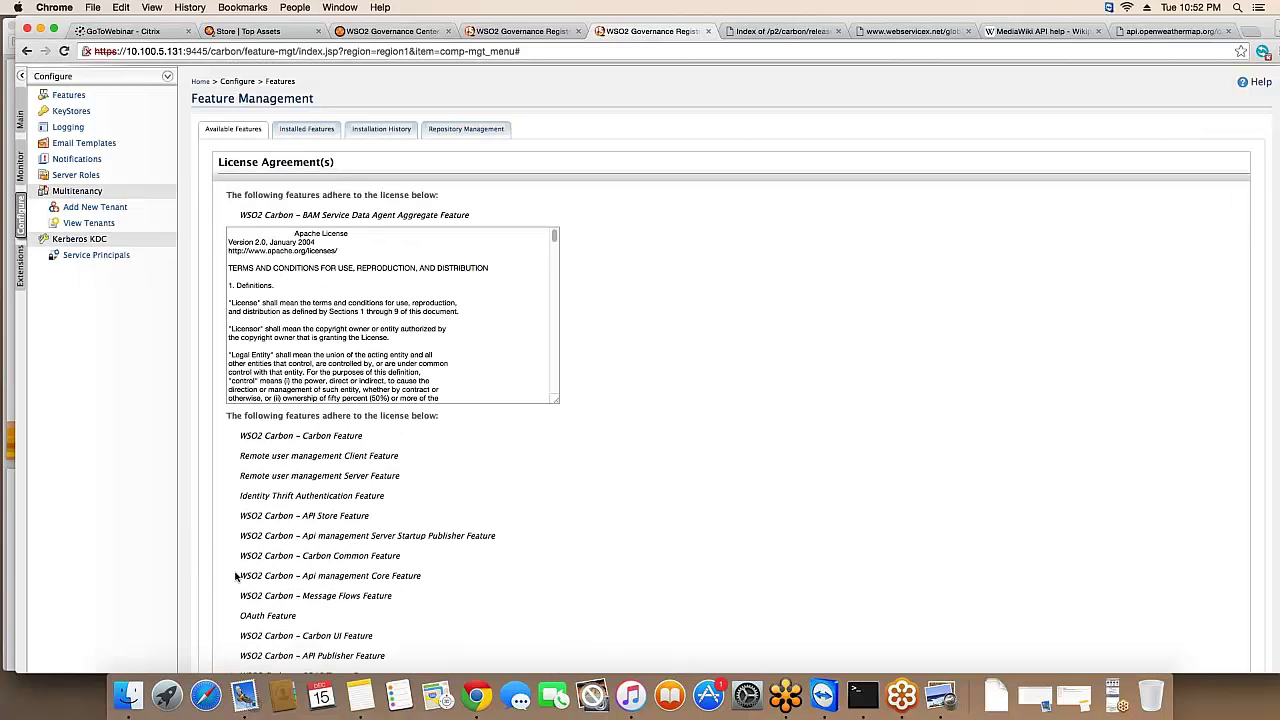
scroll(236, 576, down, 5)
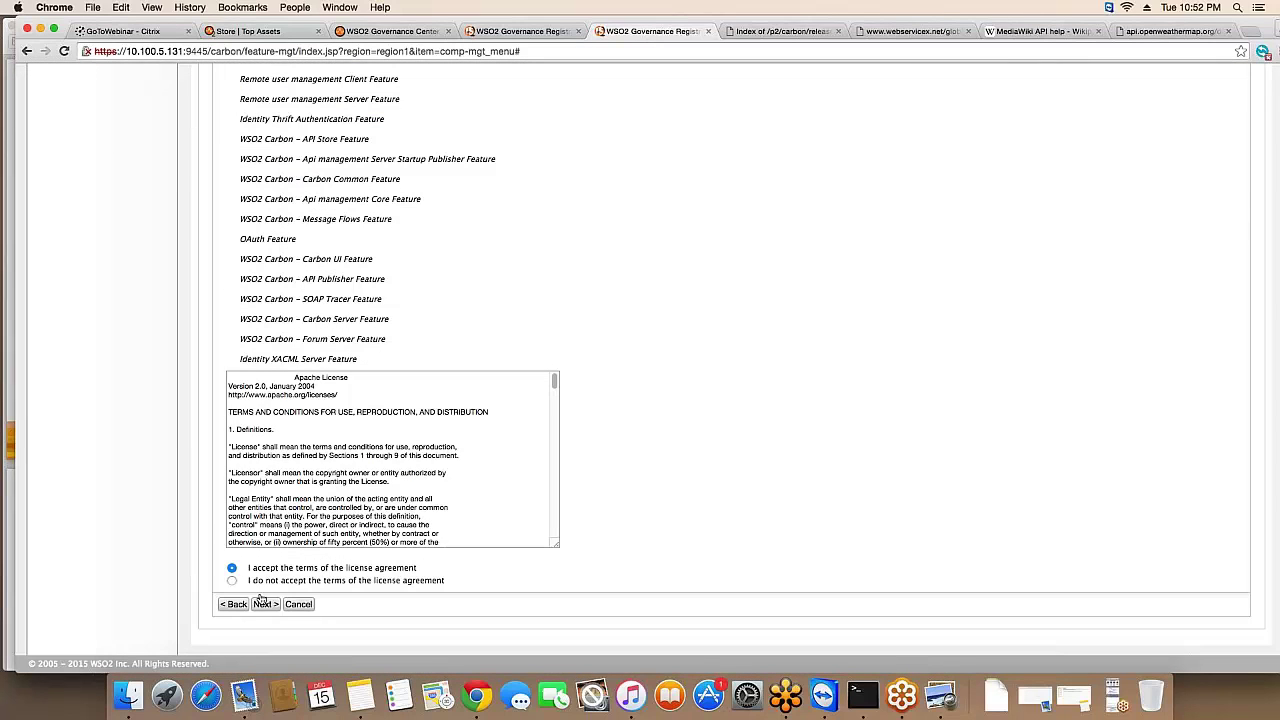
click(263, 604)
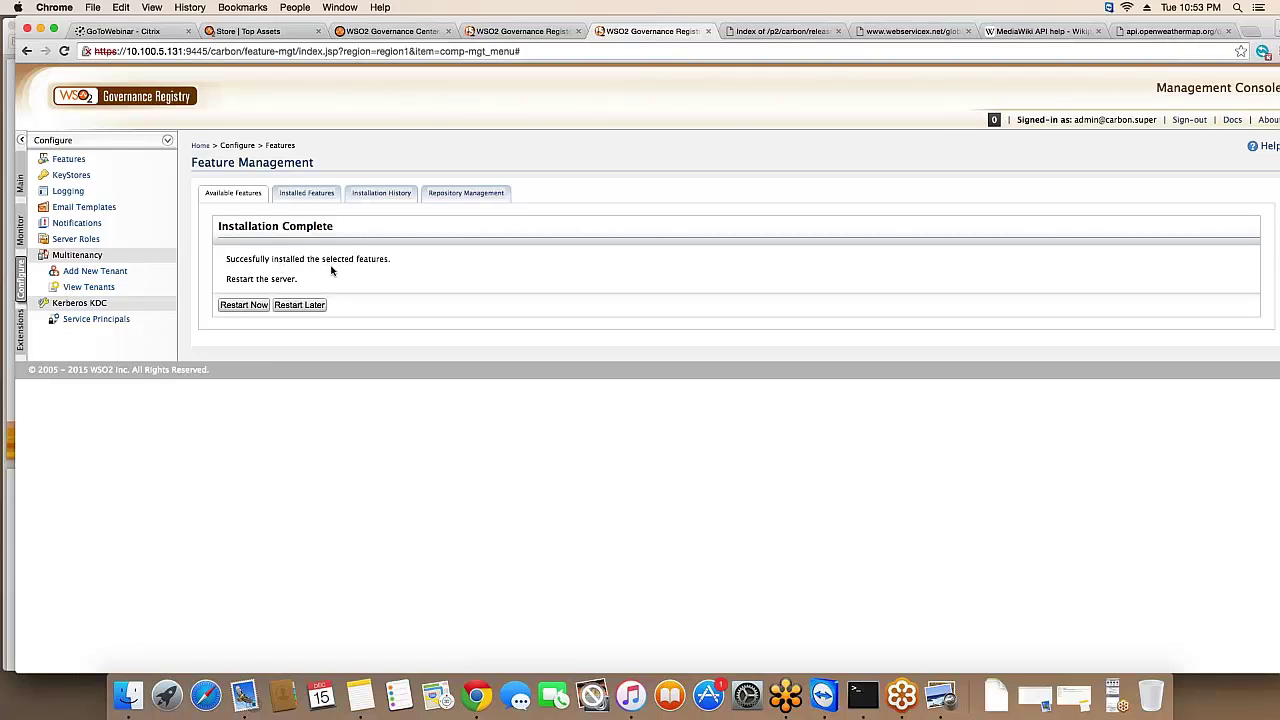
Restart the server, confirm it, and reload the console once it is back
click(241, 309)
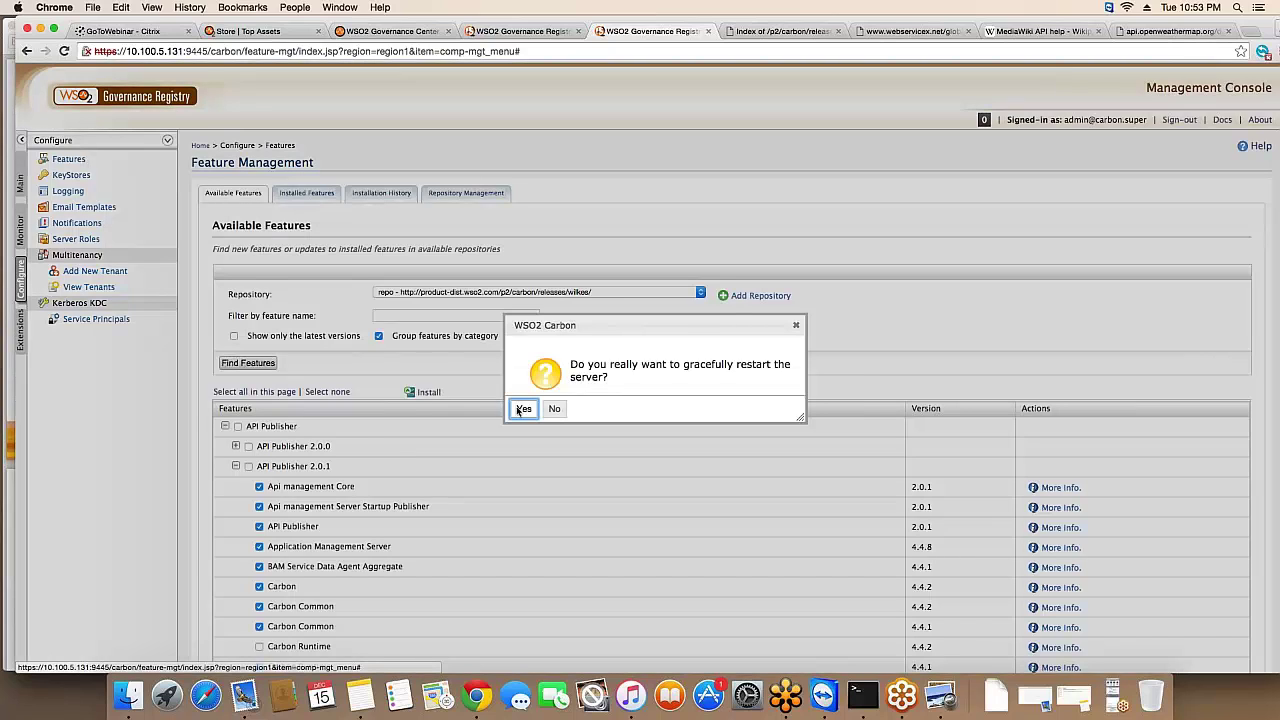
click(521, 409)
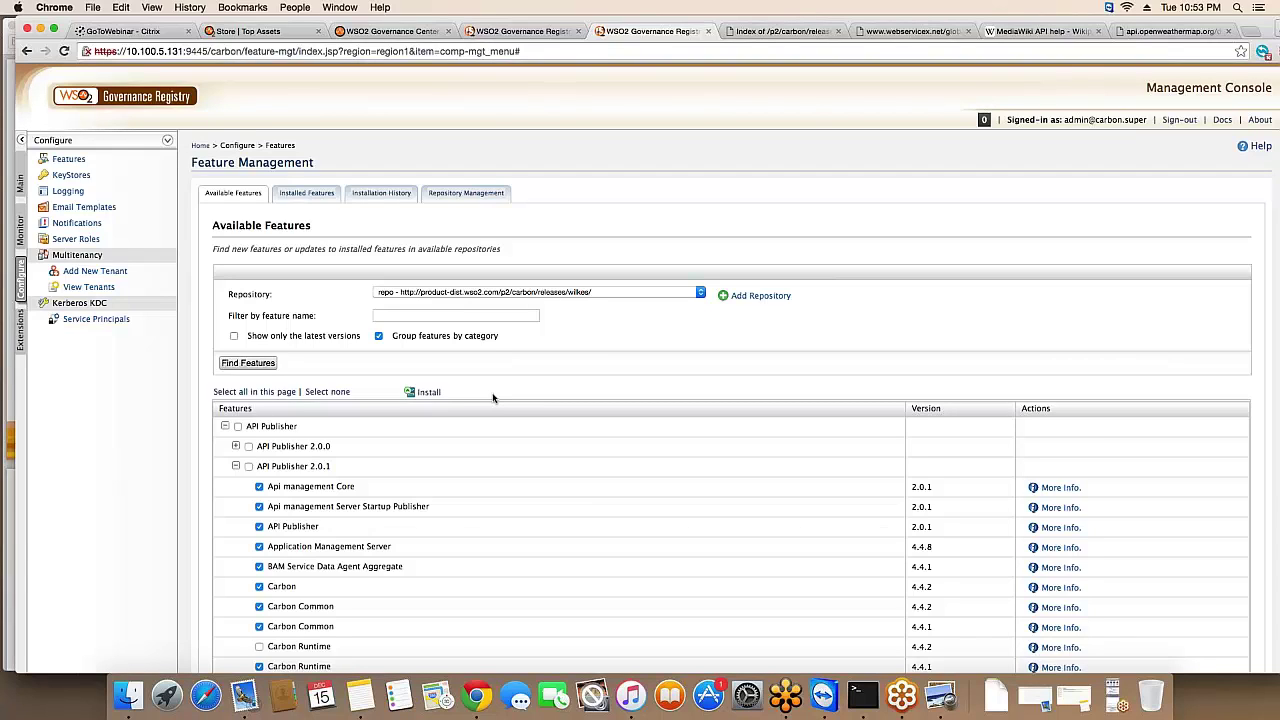
click(157, 100)
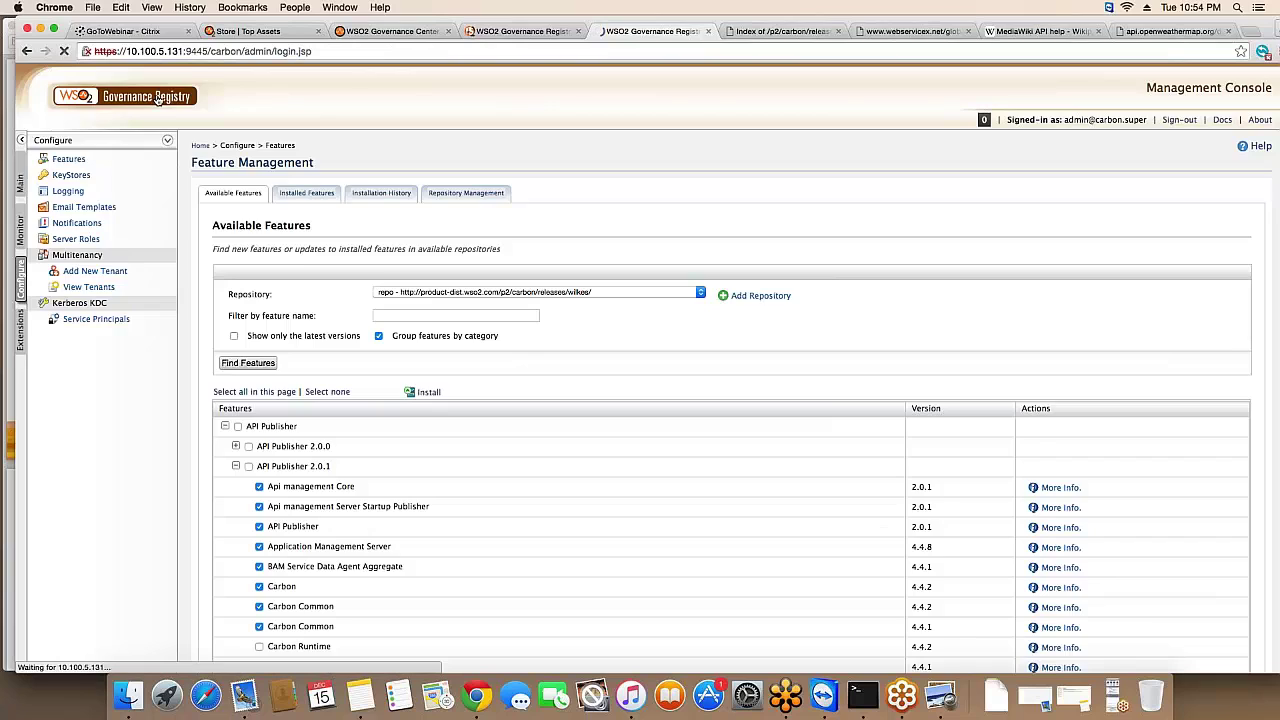
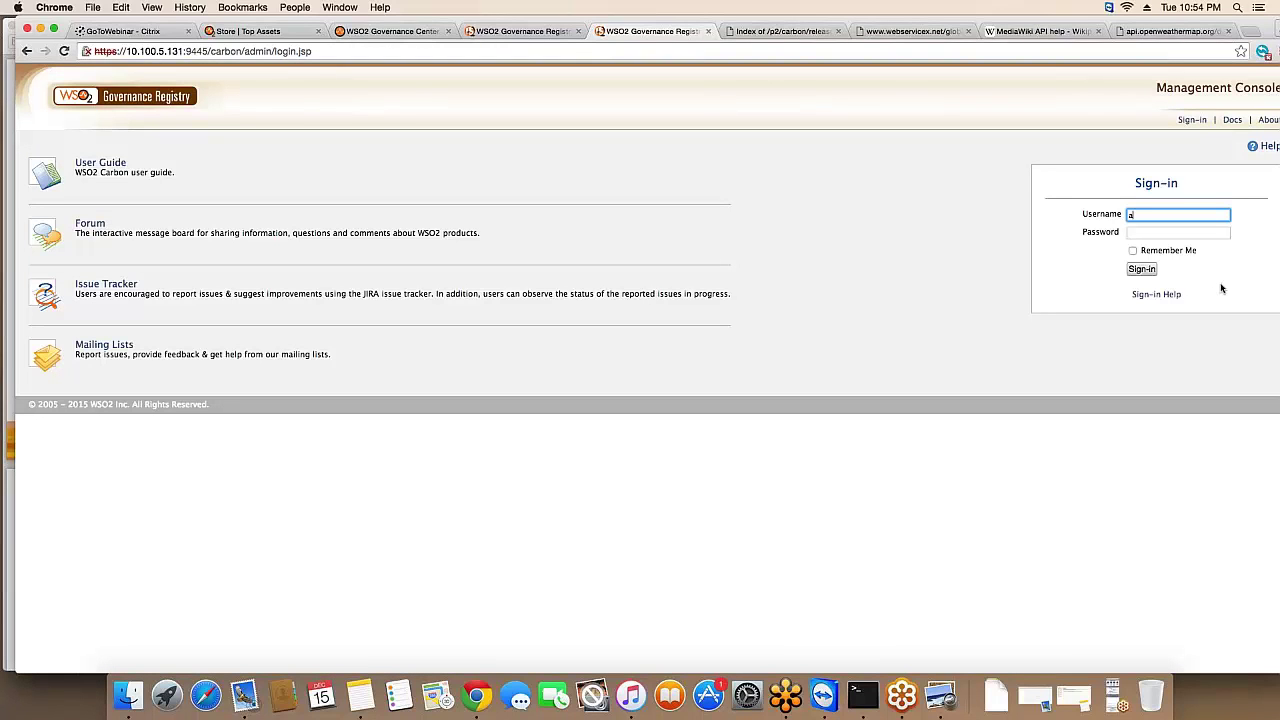
Sign in with the administrator username and password, then show the Main menu
key(Tab)
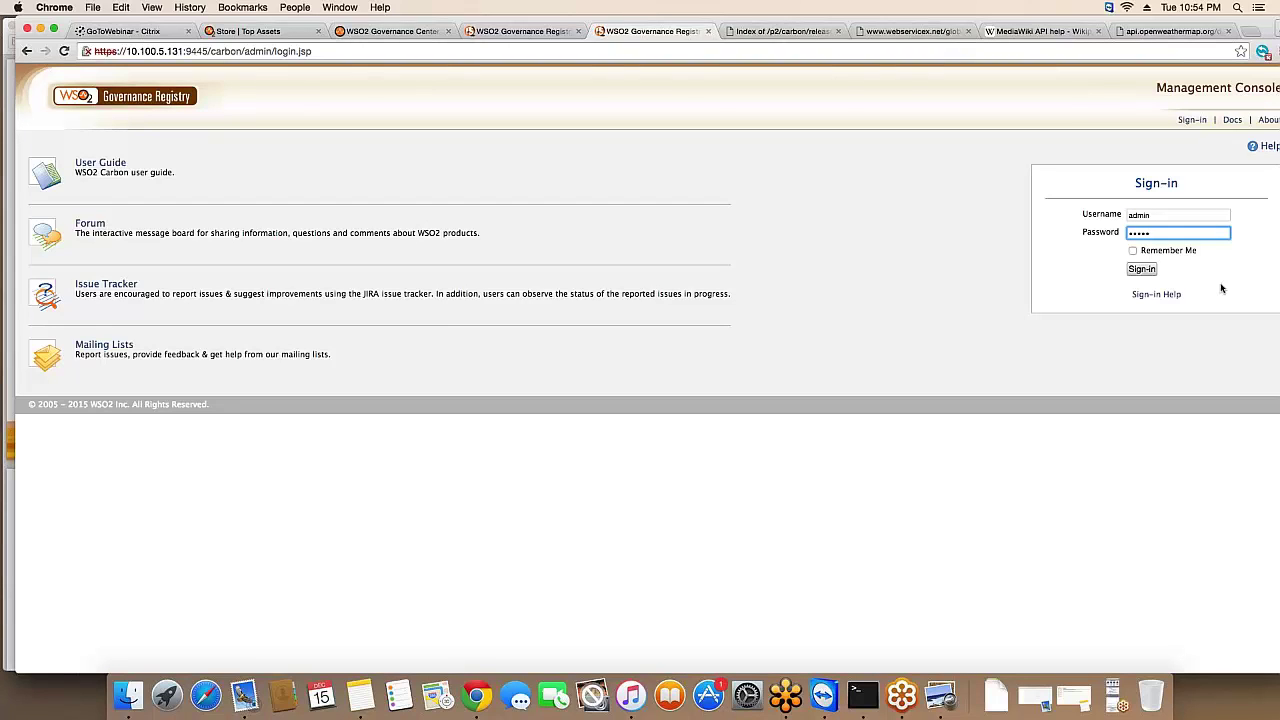
key(Return)
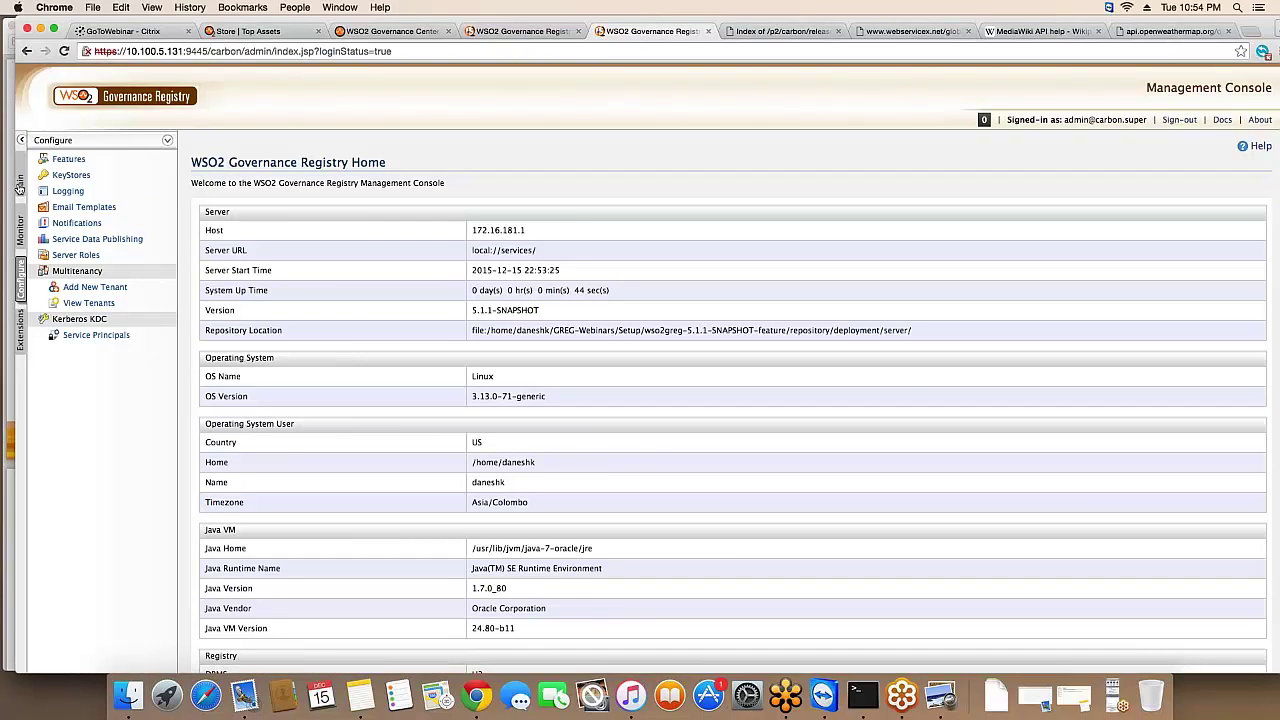
click(19, 187)
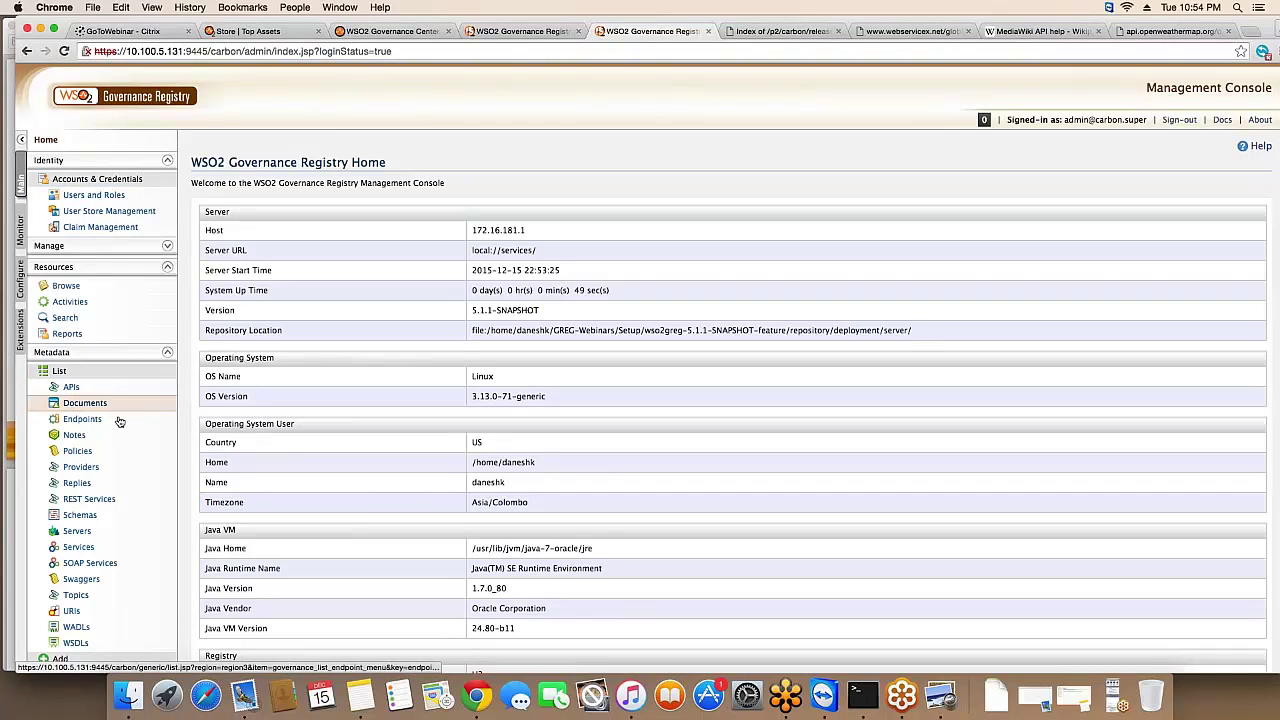
Open the Lifecycles list under Extensions and point out APILifeCycle
click(19, 335)
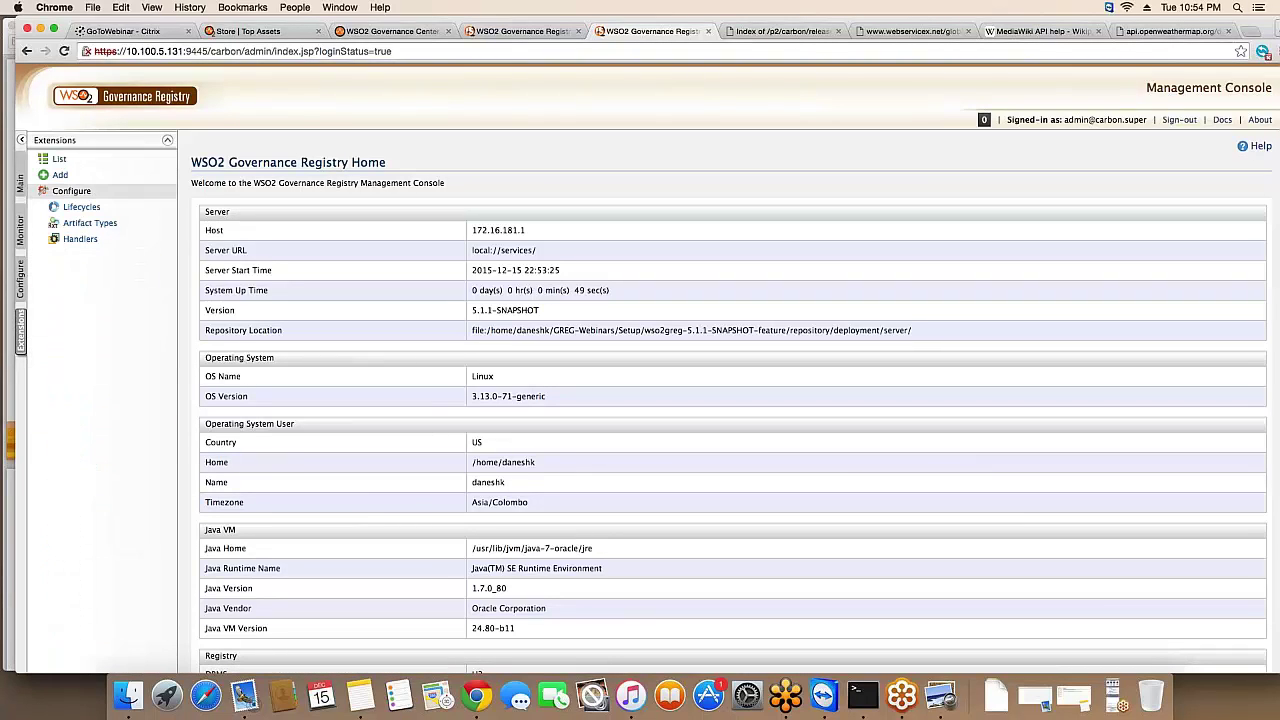
click(82, 207)
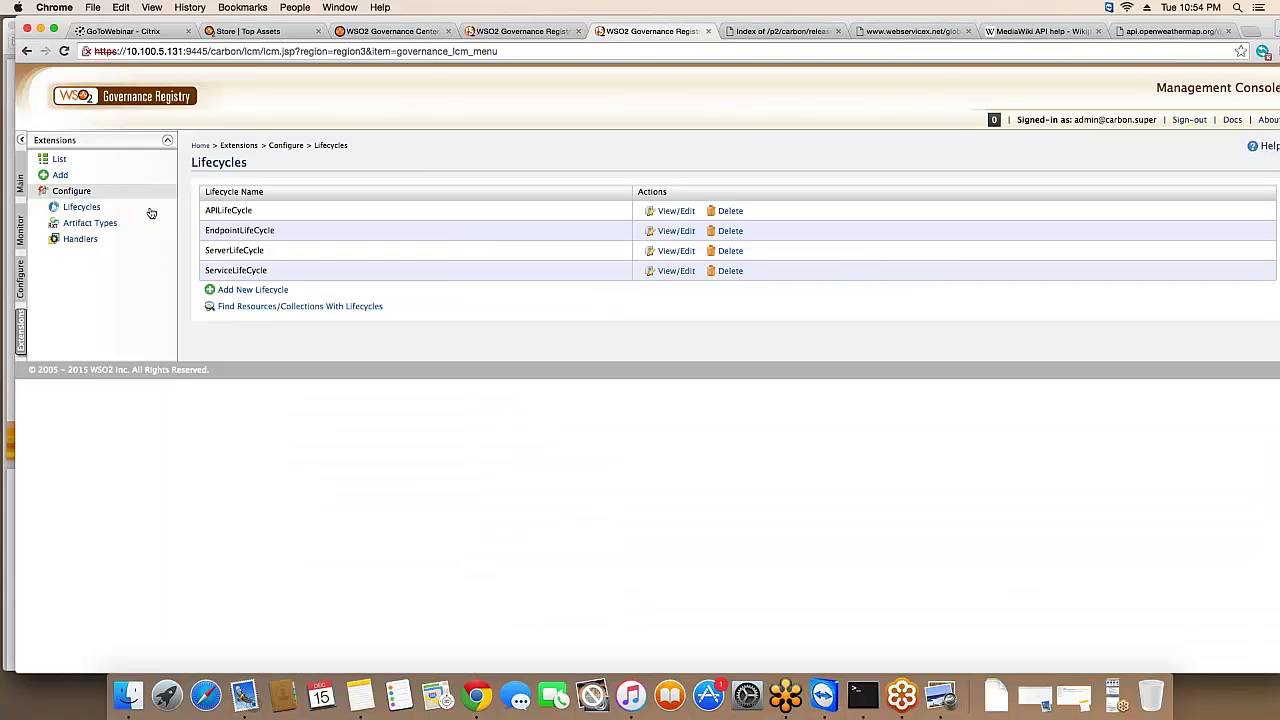
drag(210, 210, 256, 210)
click(255, 210)
Show the Artifact Types list, highlighting the new api type, then return to Main
click(78, 225)
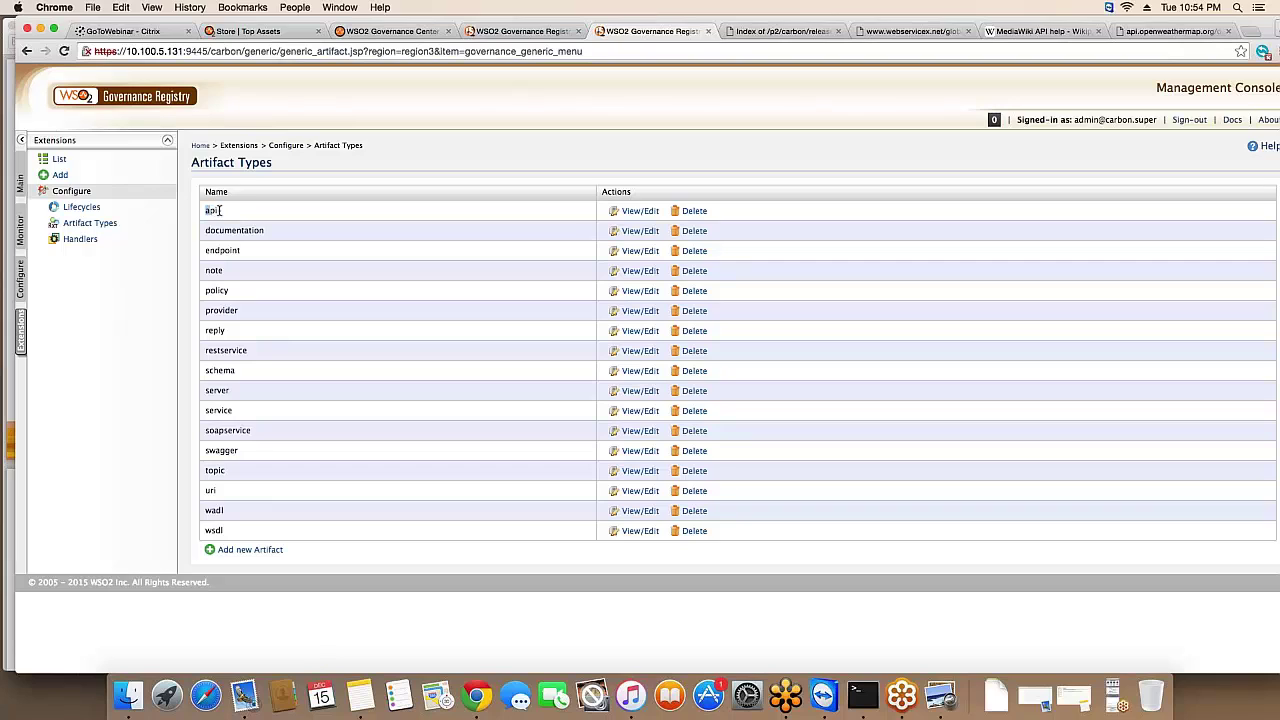
double_click(209, 210)
click(223, 213)
click(20, 180)
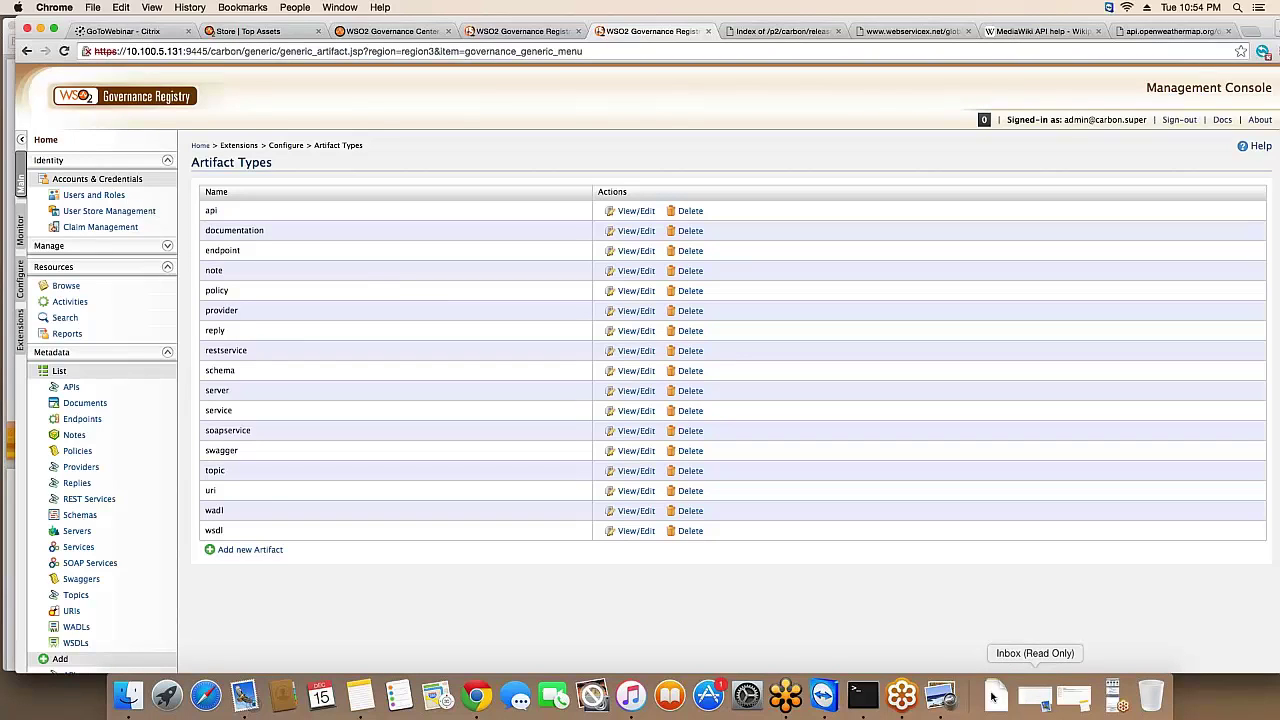
Bring the Preview slides back full screen and advance to the APIM Feature Installation slide
click(938, 697)
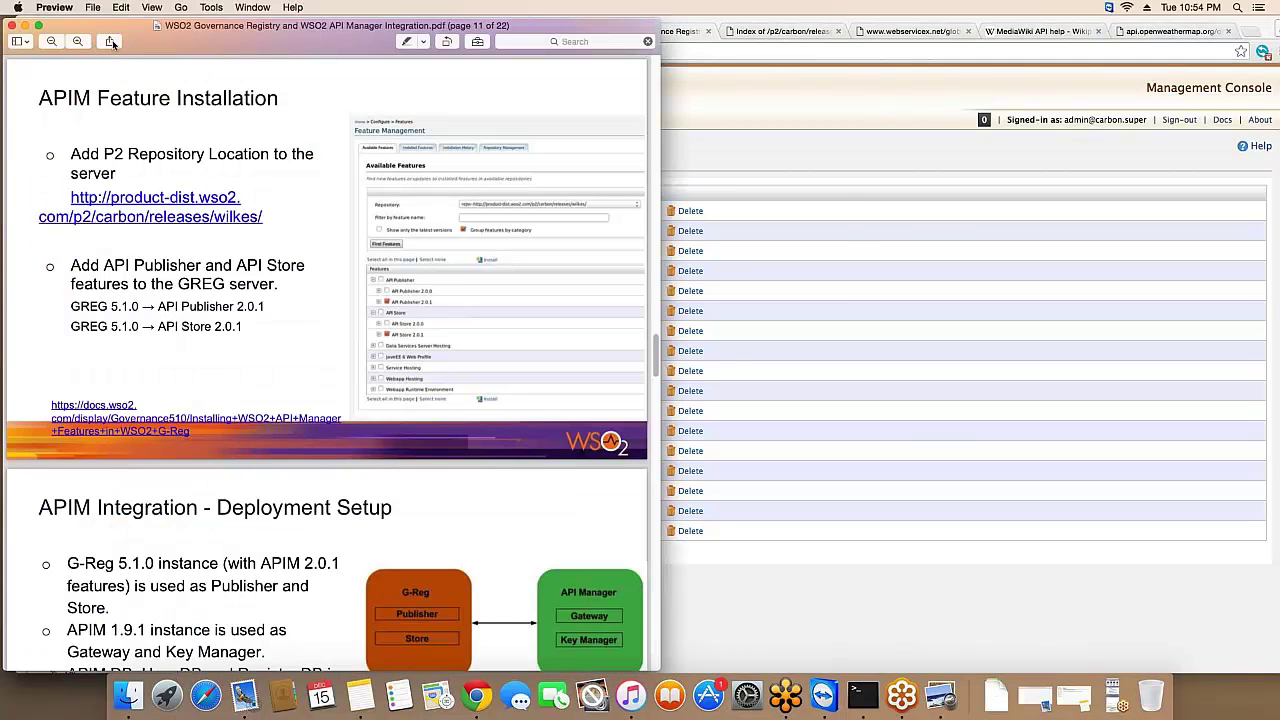
click(111, 43)
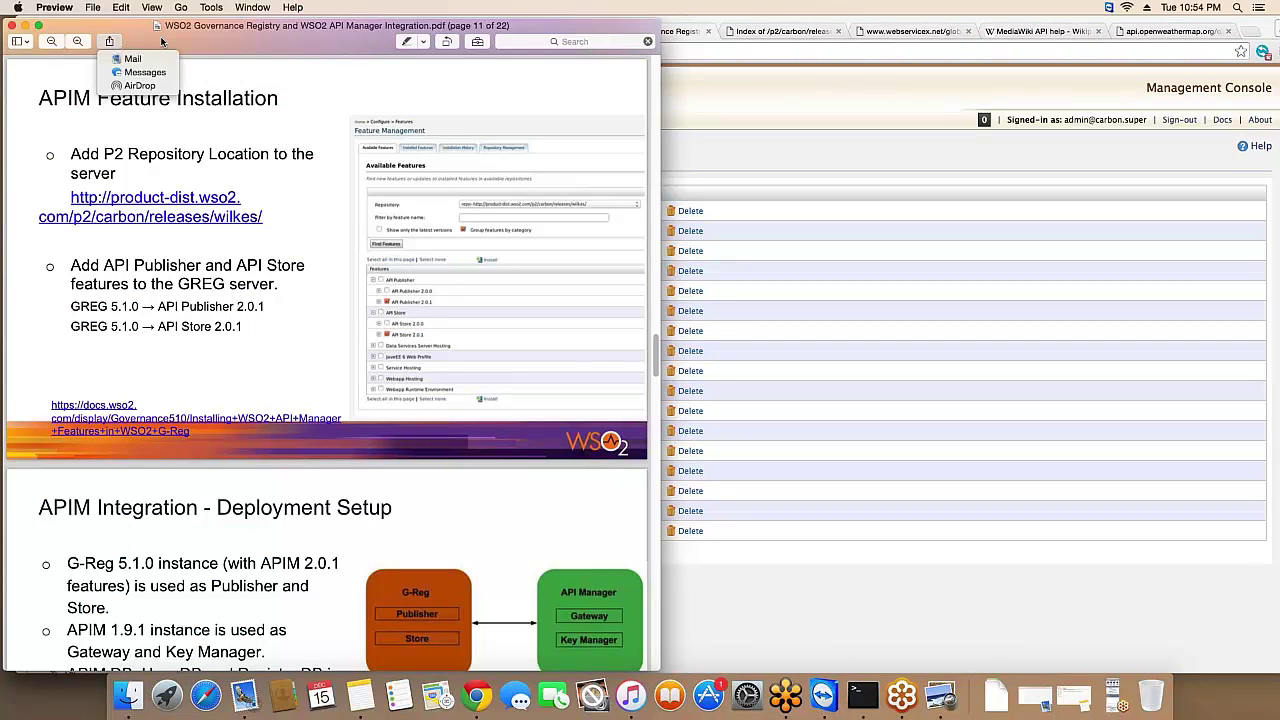
click(164, 43)
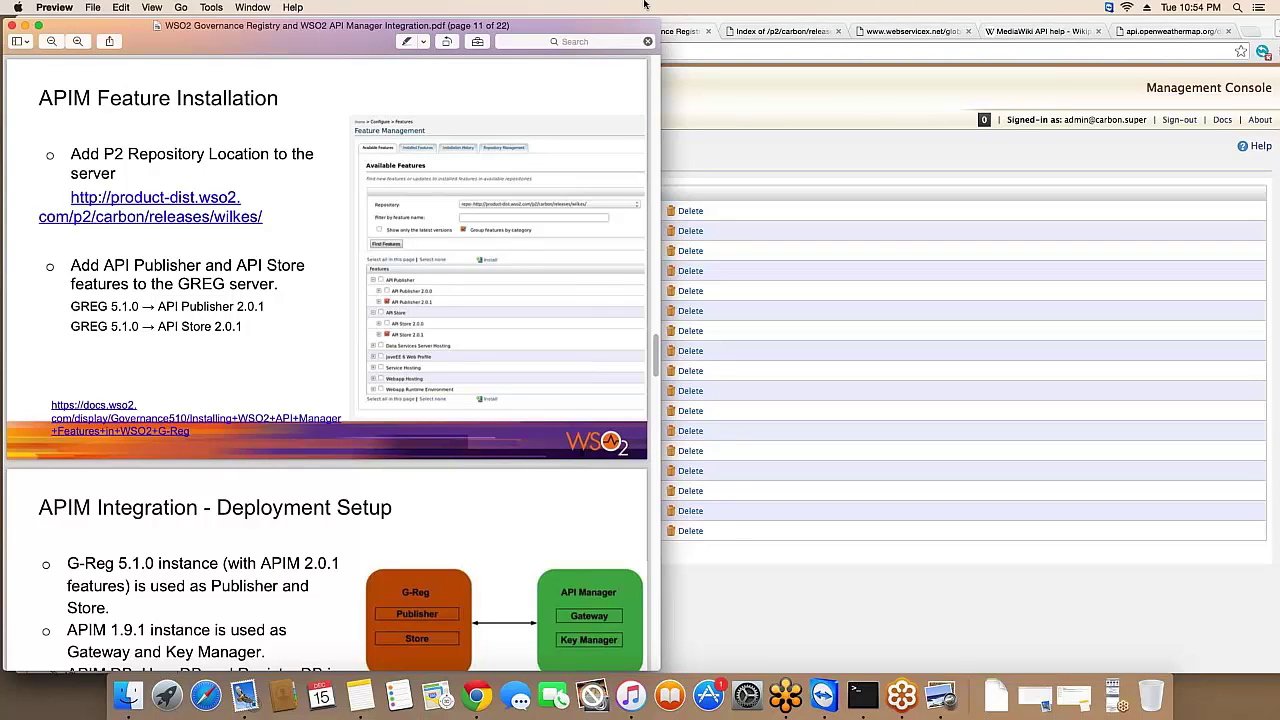
click(37, 25)
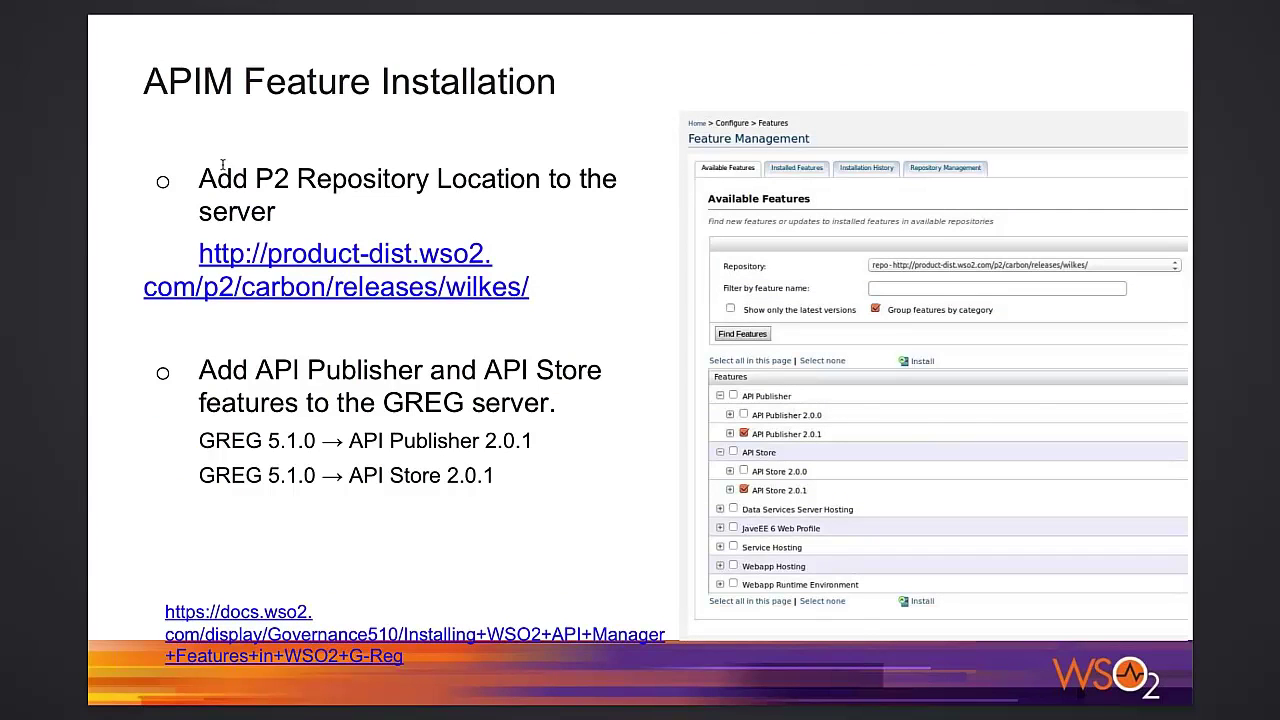
key(Right)
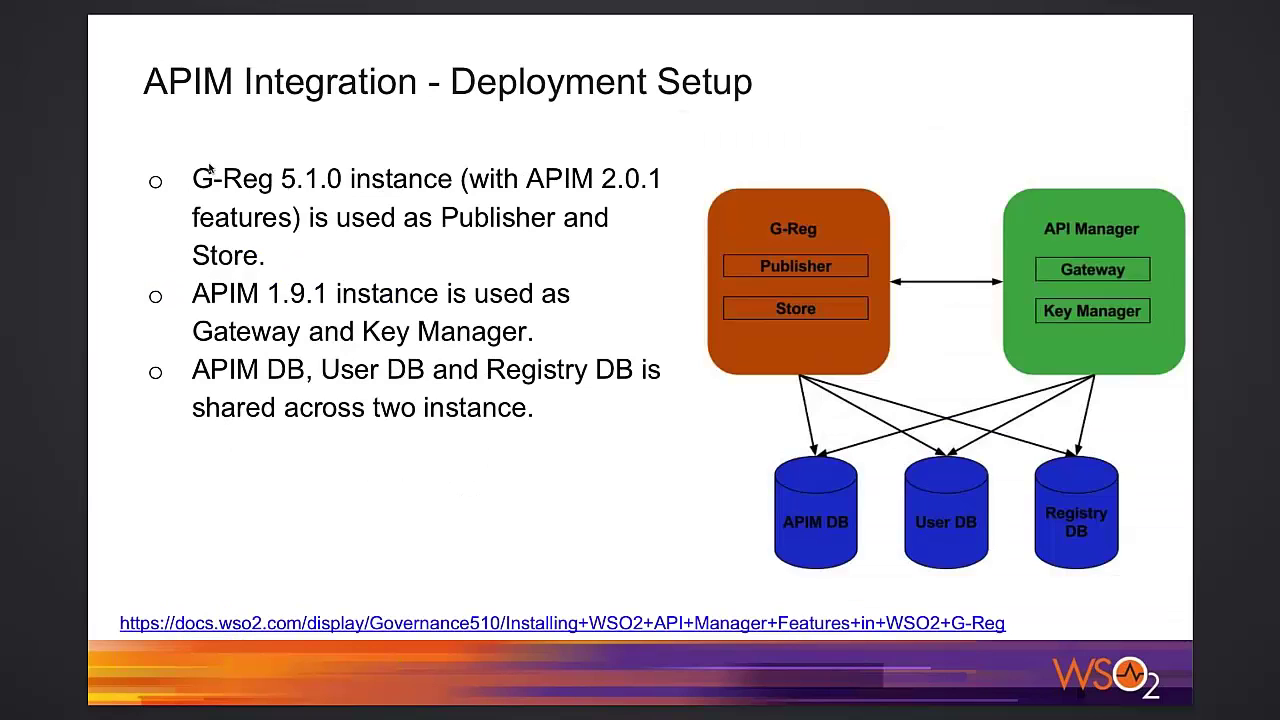
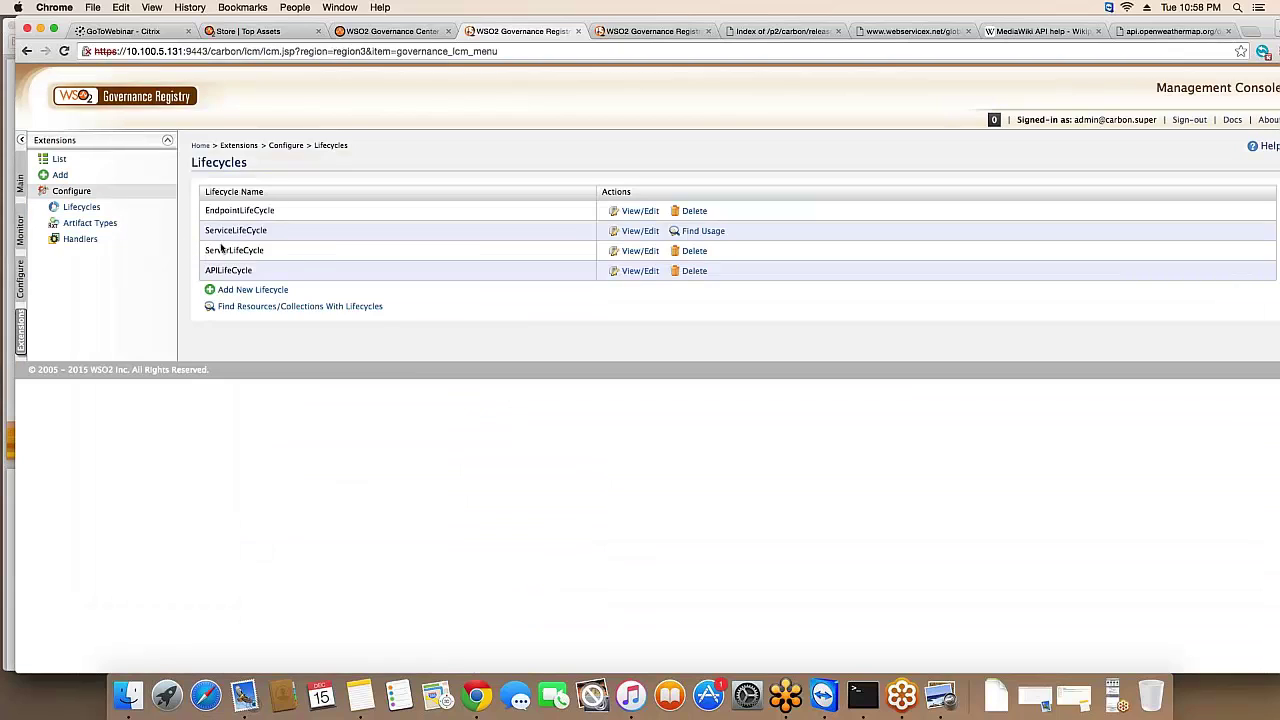
click(644, 235)
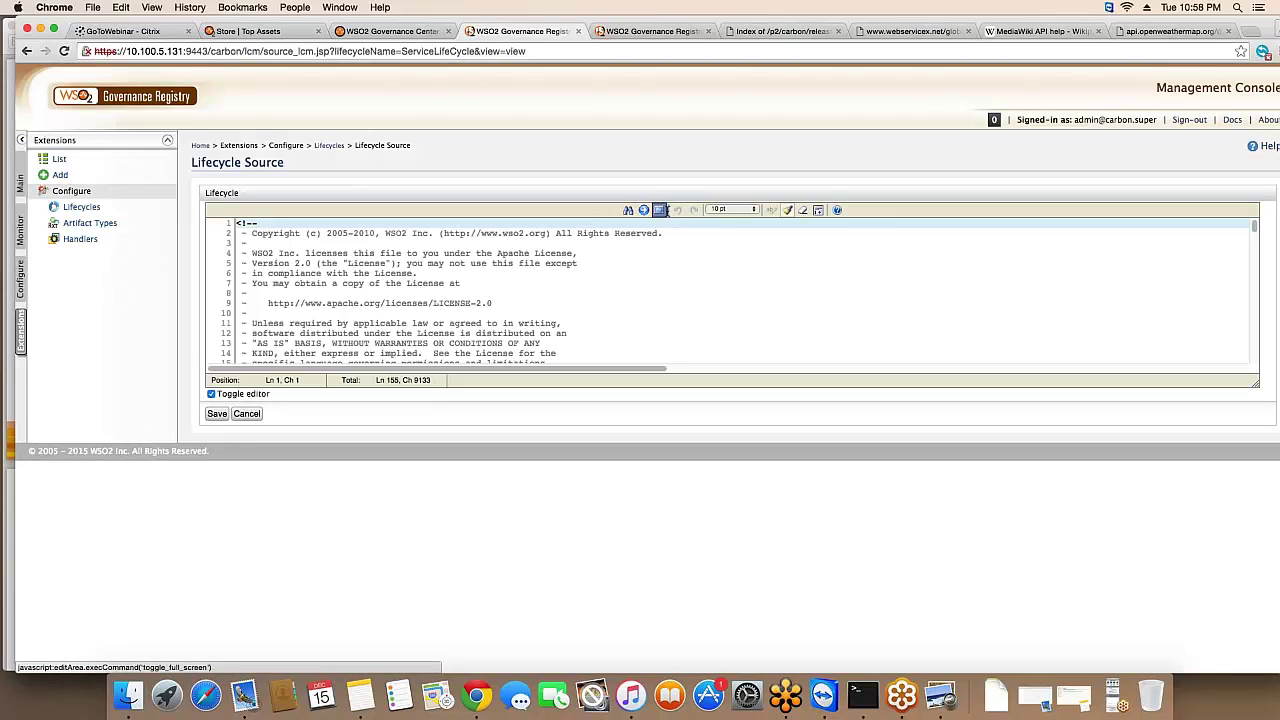
click(660, 210)
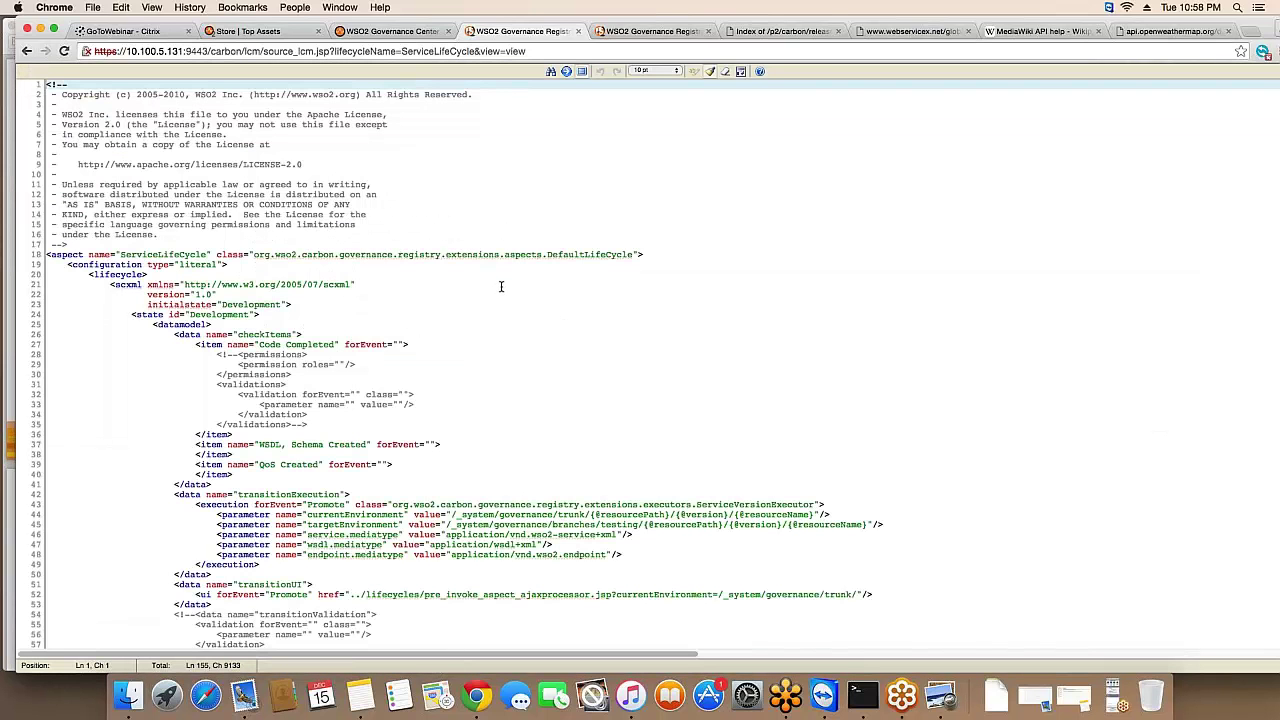
scroll(501, 286, down, 1)
scroll(502, 288, down, 20)
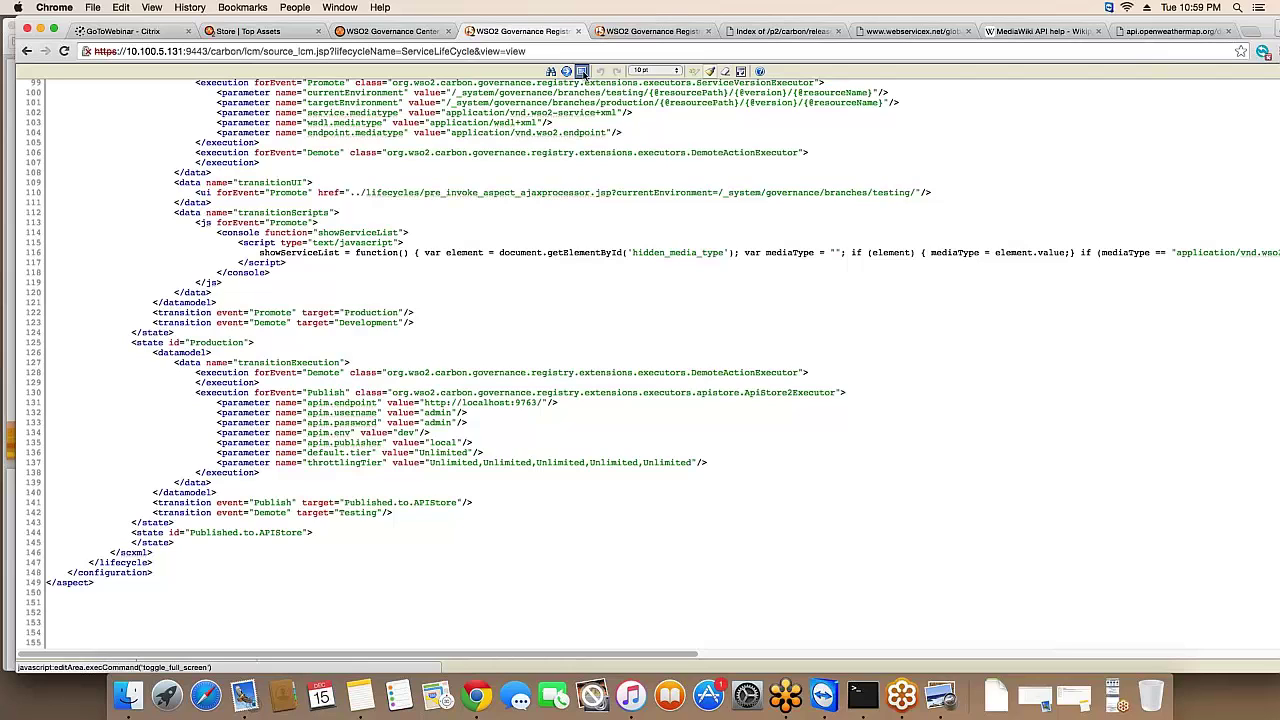
click(582, 73)
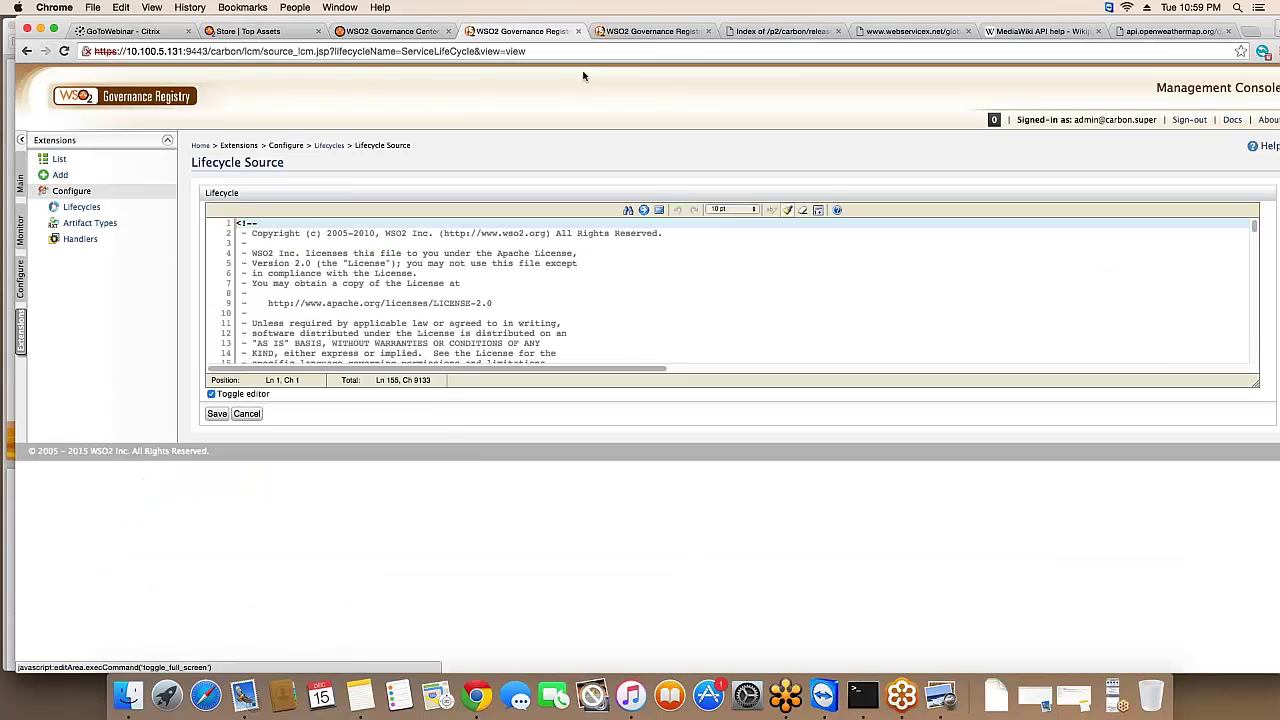
click(244, 415)
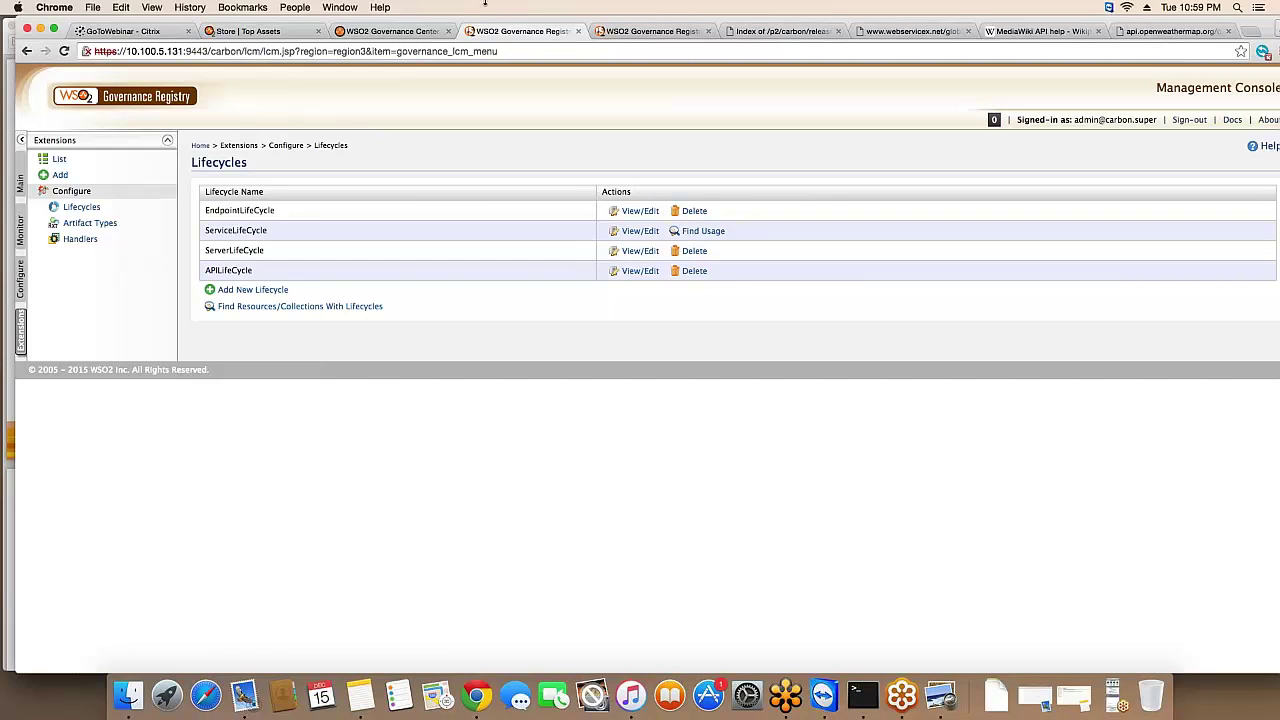
Reload the Governance Center tab and sign in to the publisher with the publisher account credentials
click(397, 33)
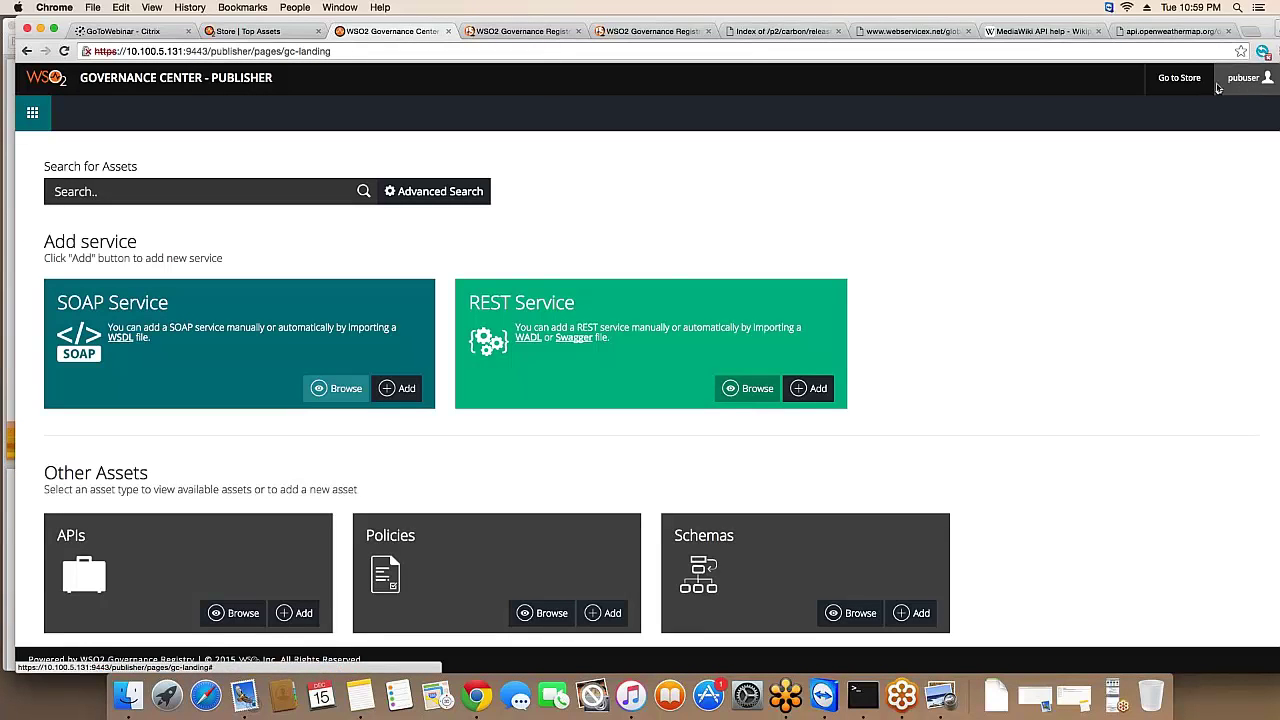
click(120, 79)
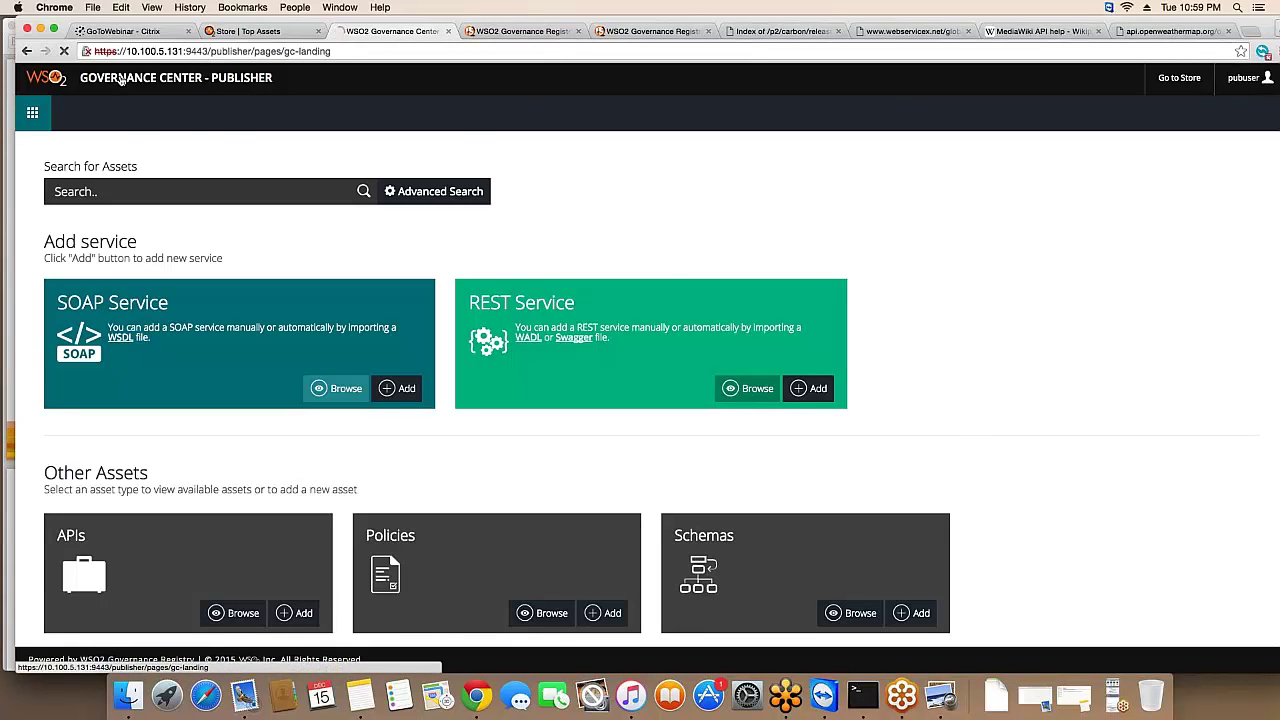
text(pubuser)
key(Tab)
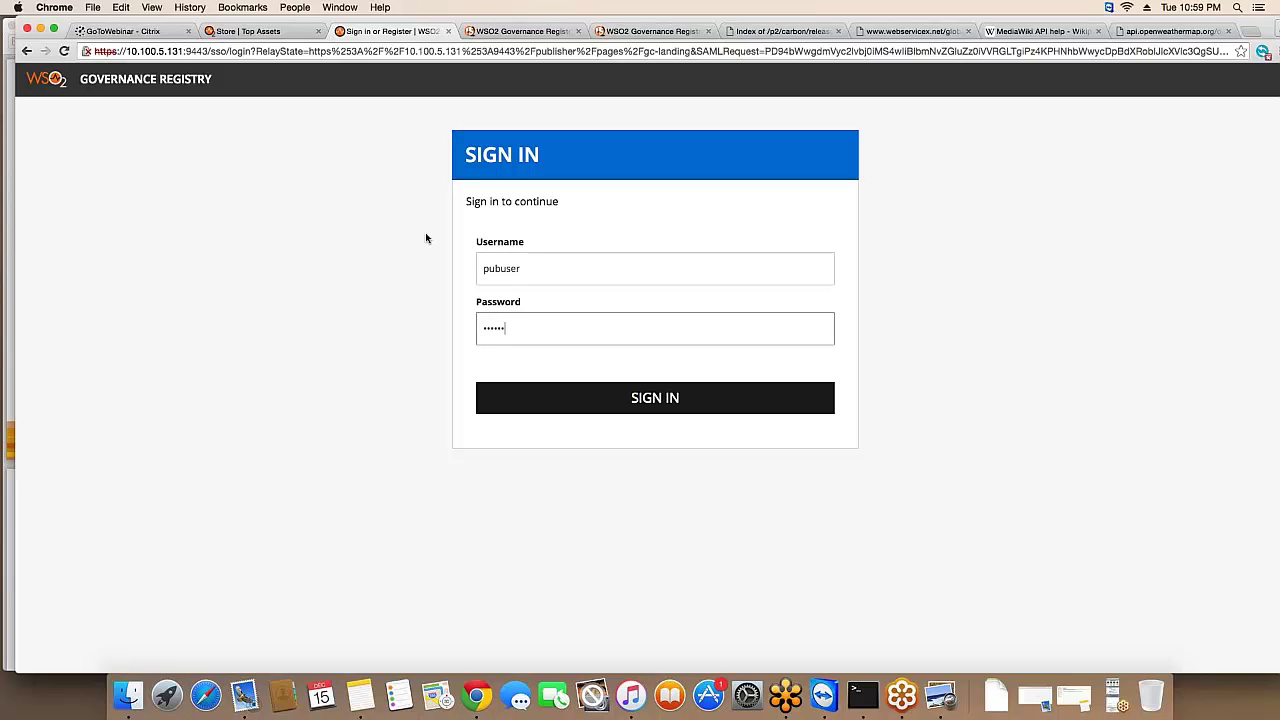
click(655, 409)
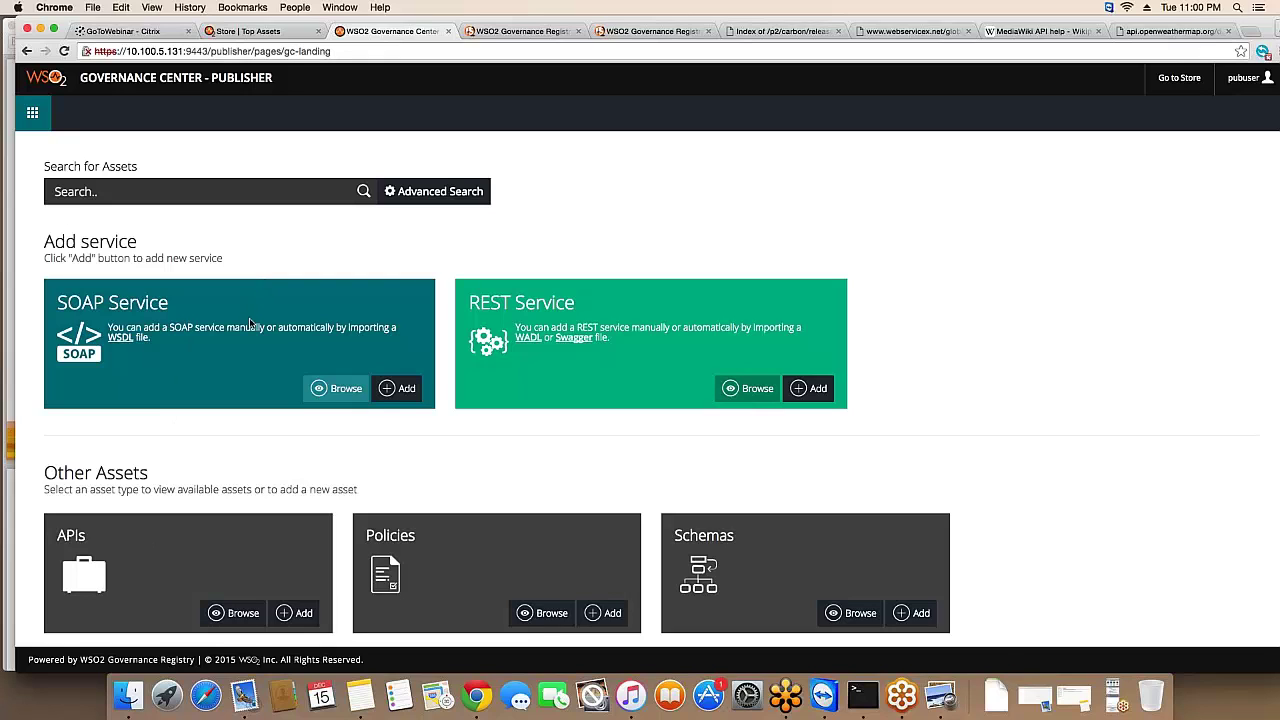
click(343, 389)
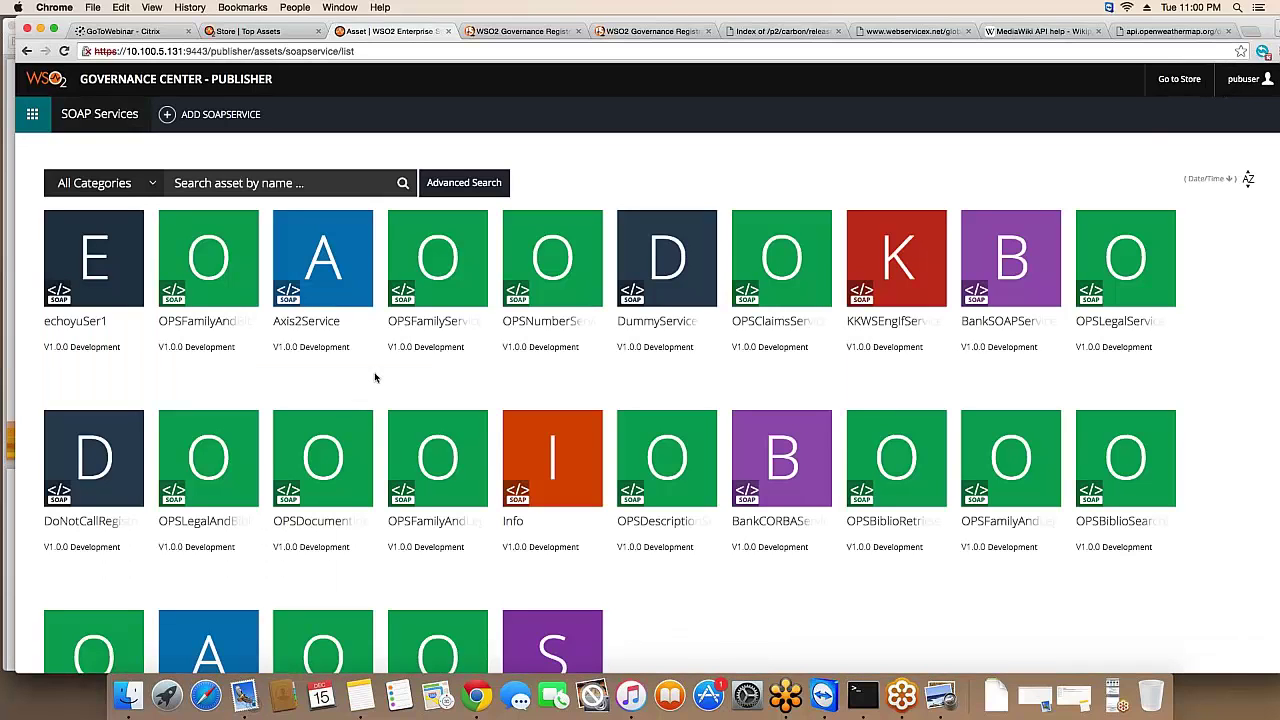
Browse the SOAP services and WSDL lists, then start adding a SOAP service from the Publisher home
scroll(375, 377, down, 1)
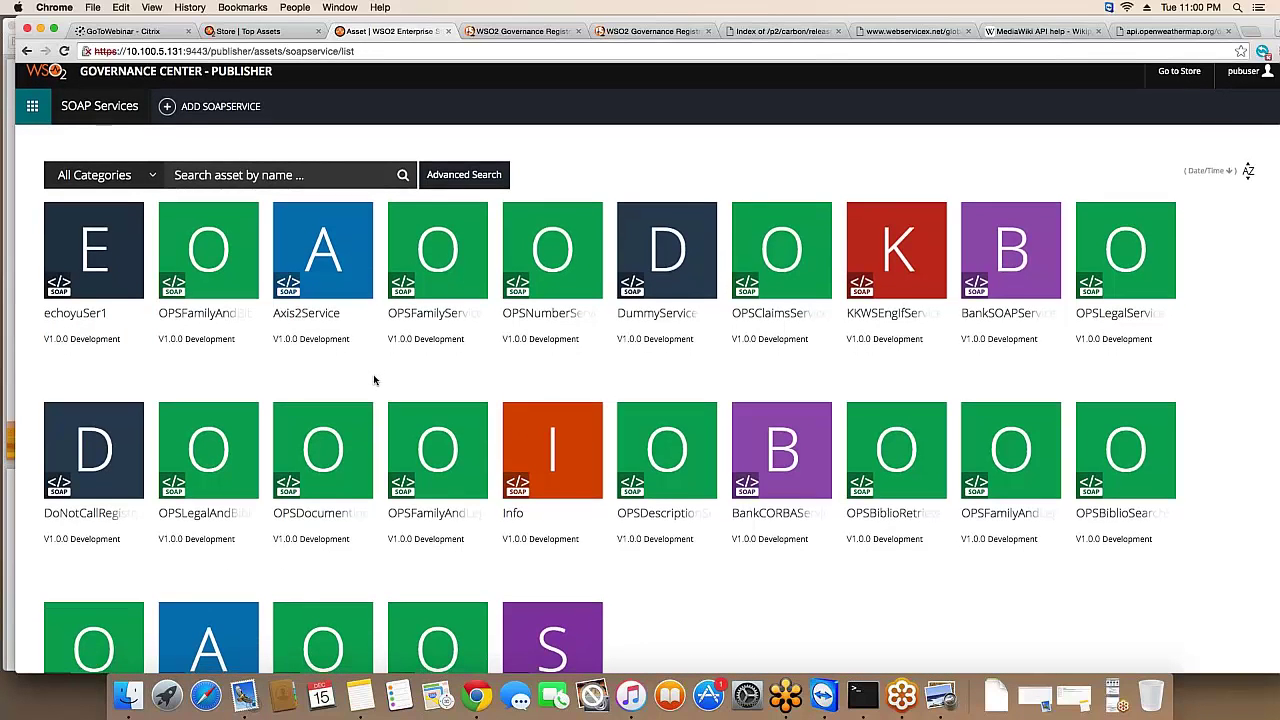
scroll(375, 380, down, 3)
scroll(375, 380, up, 3)
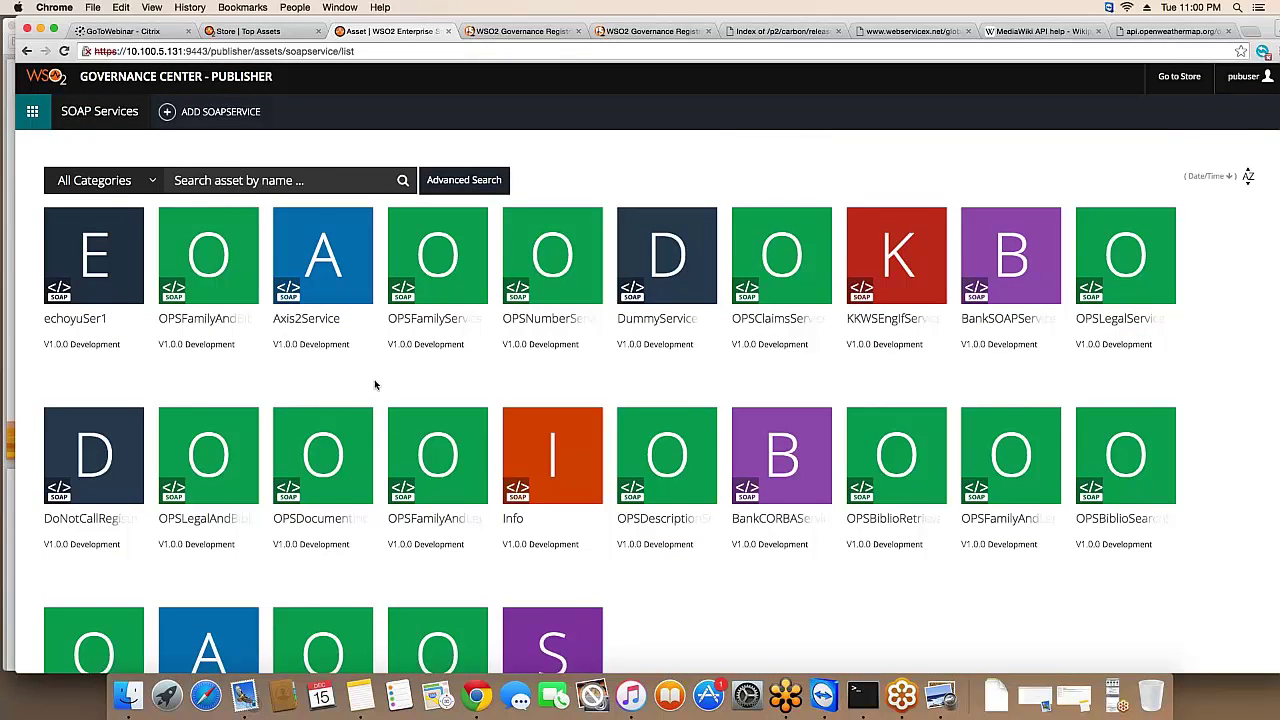
scroll(32, 122, up, 1)
click(32, 120)
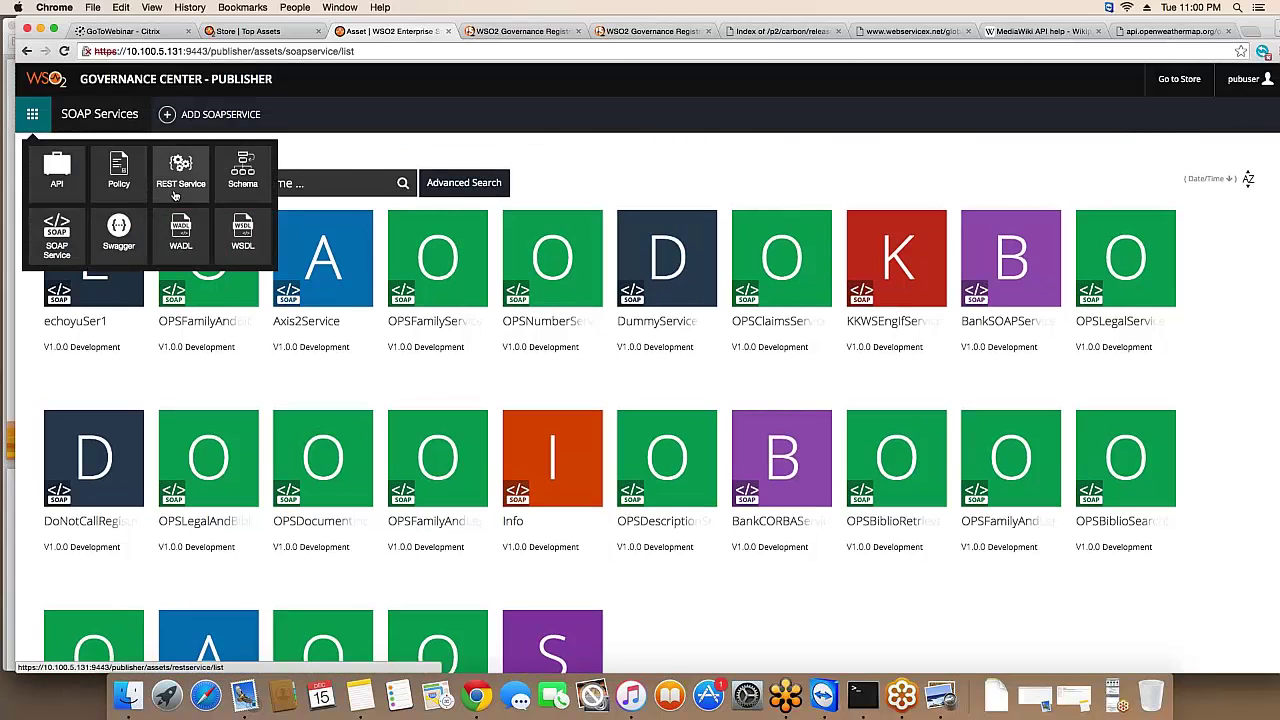
click(245, 235)
click(133, 84)
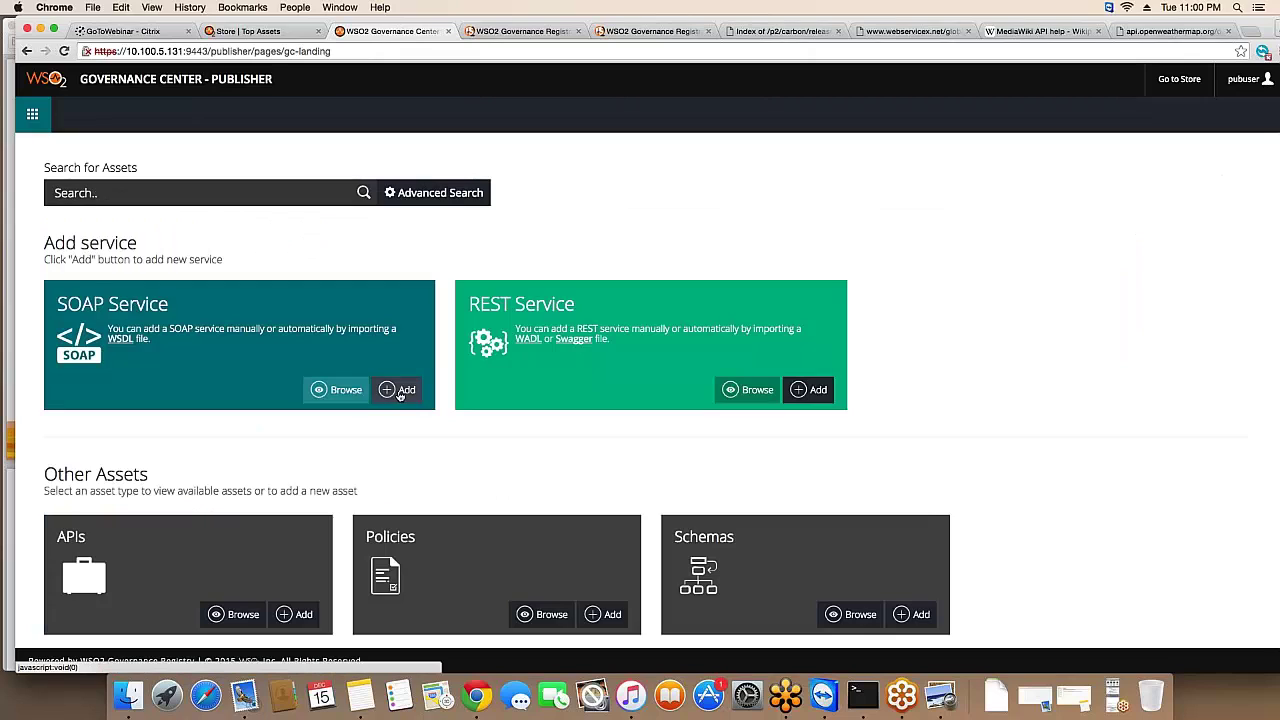
click(398, 392)
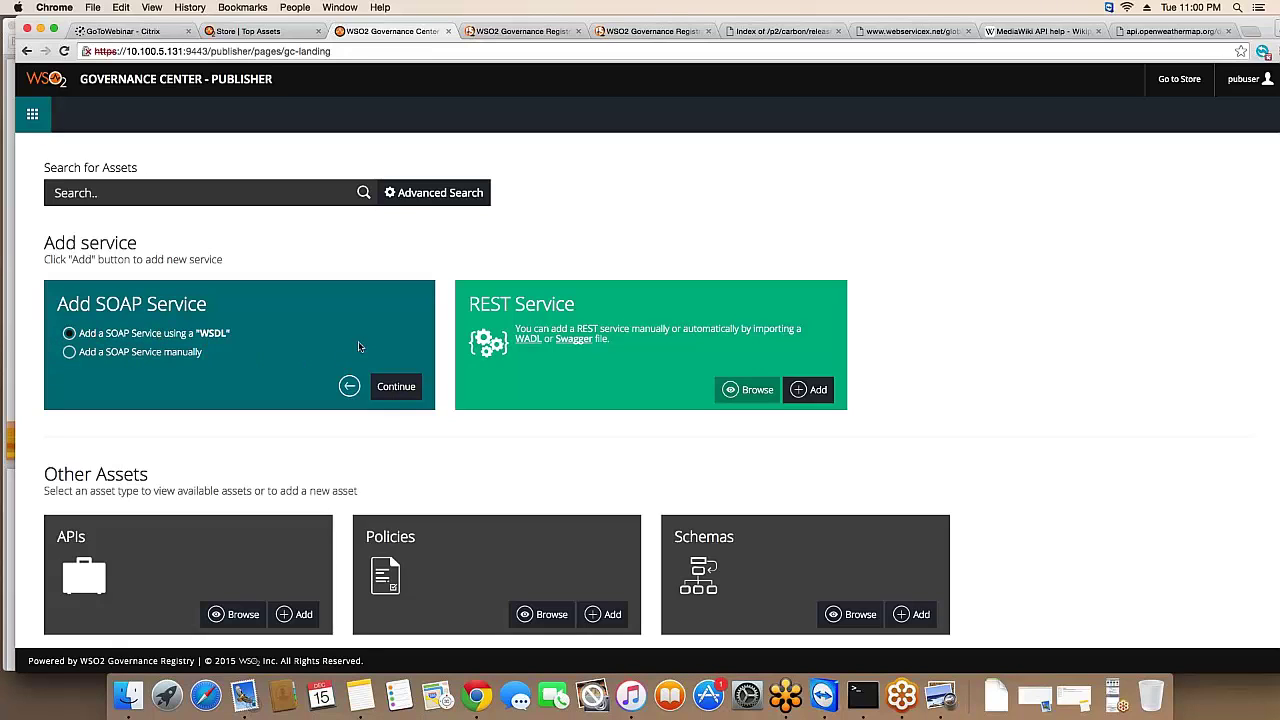
Continue to the Add WSDL form and keep the 'Import WSDL from a url' option
click(396, 388)
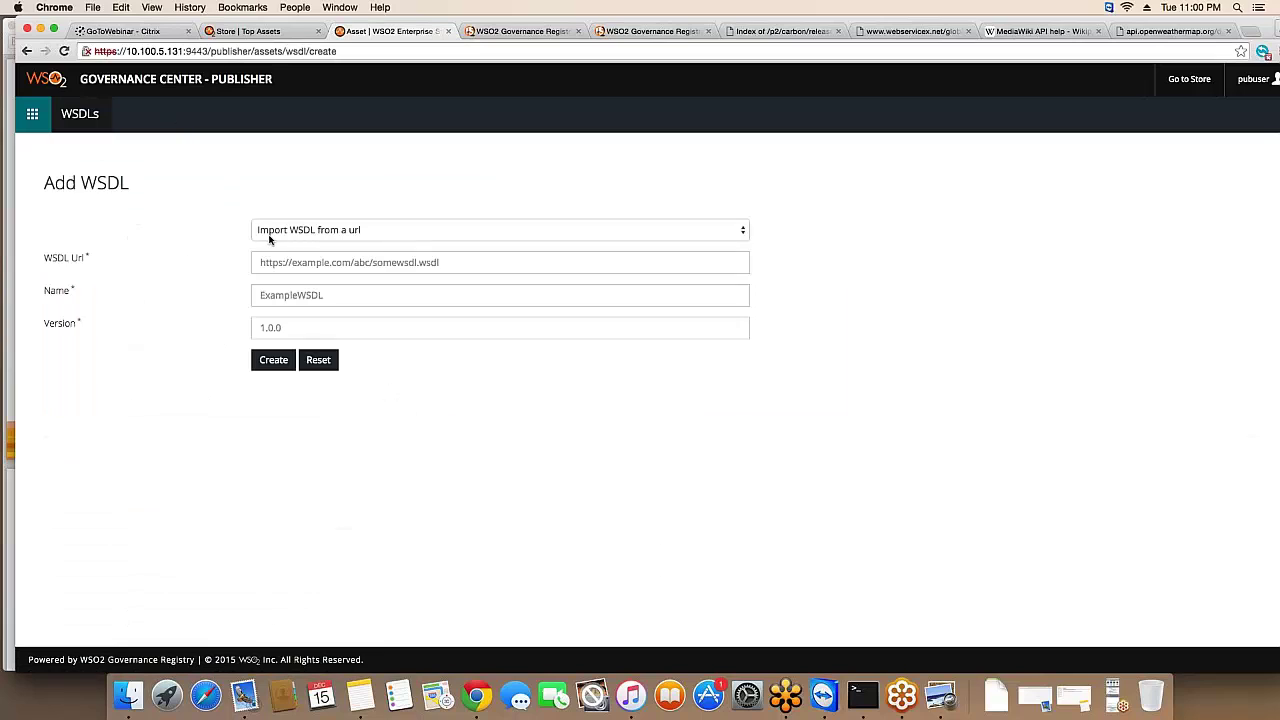
click(311, 237)
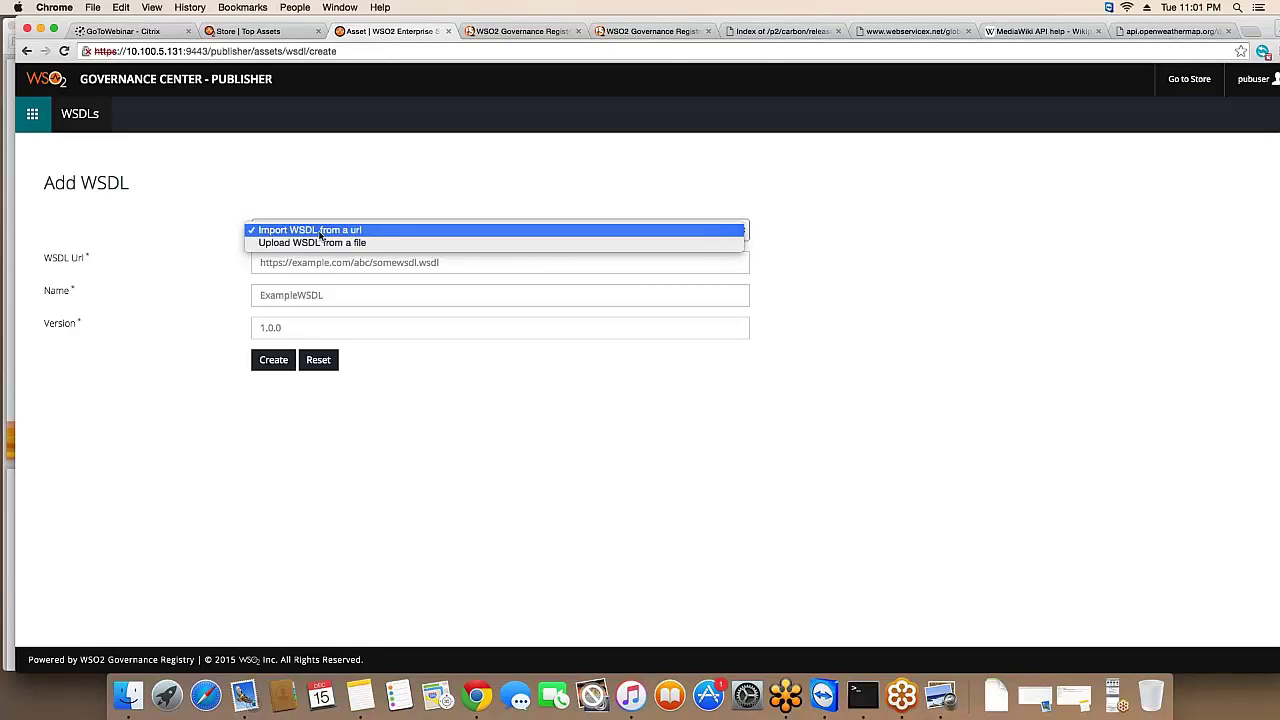
click(320, 233)
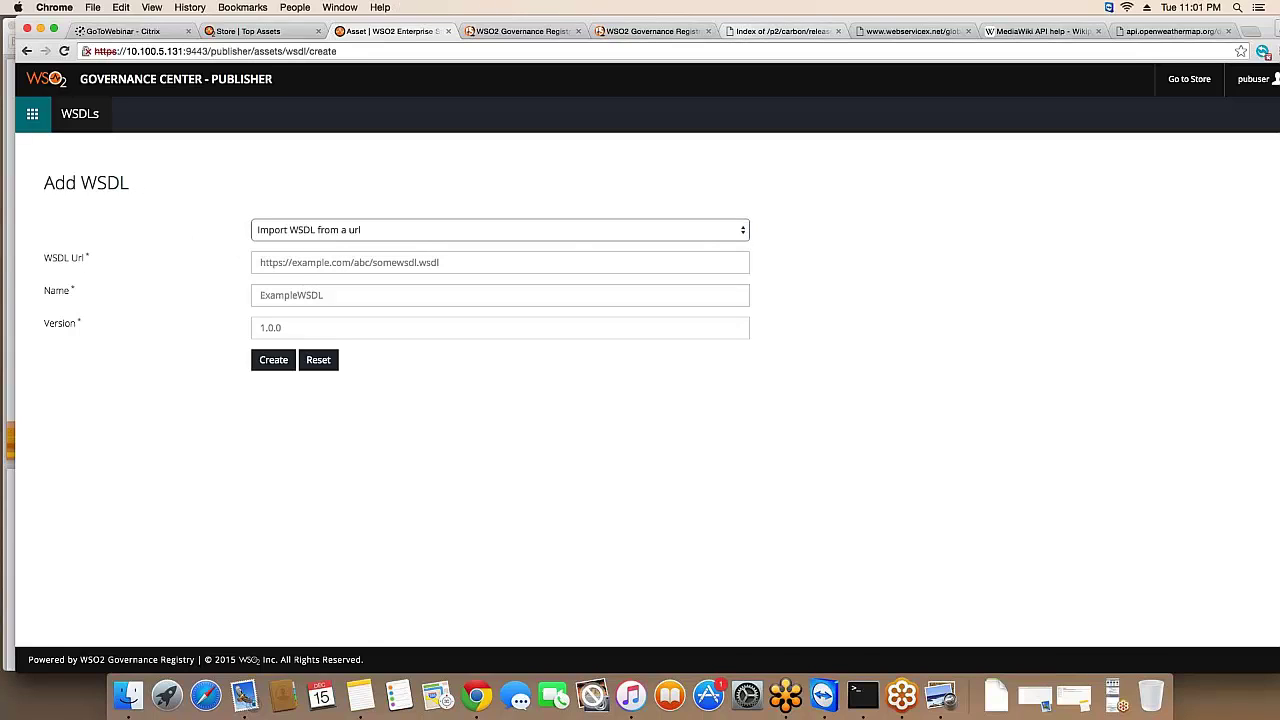
Copy the globalweather.asmx?WSDL address from the webservicex tab into the WSDL Url field
click(924, 32)
click(200, 48)
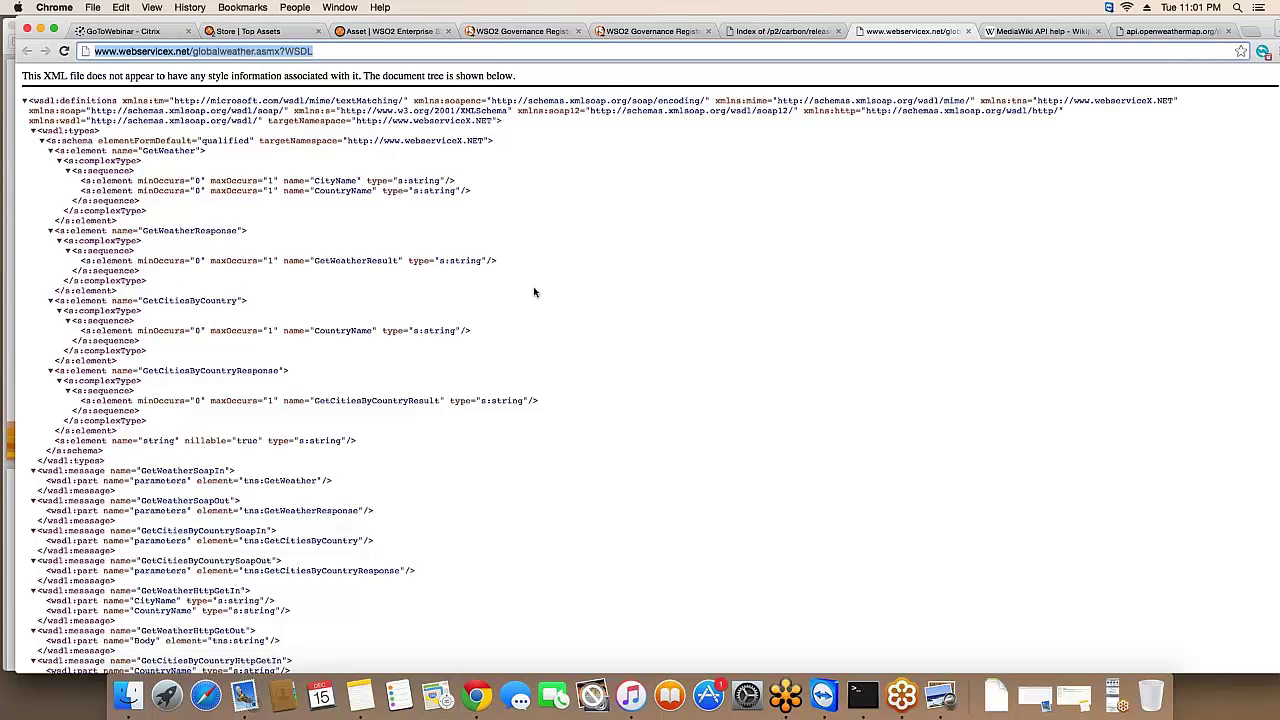
right_click(279, 53)
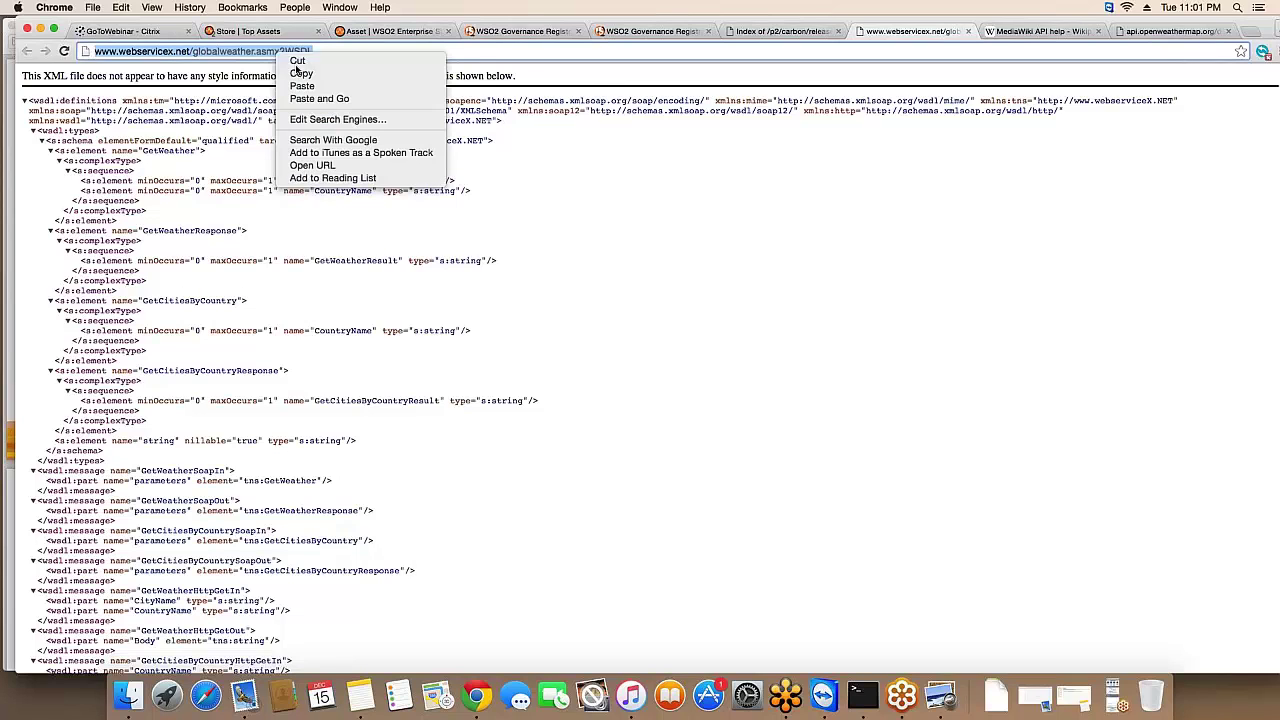
click(301, 73)
click(386, 38)
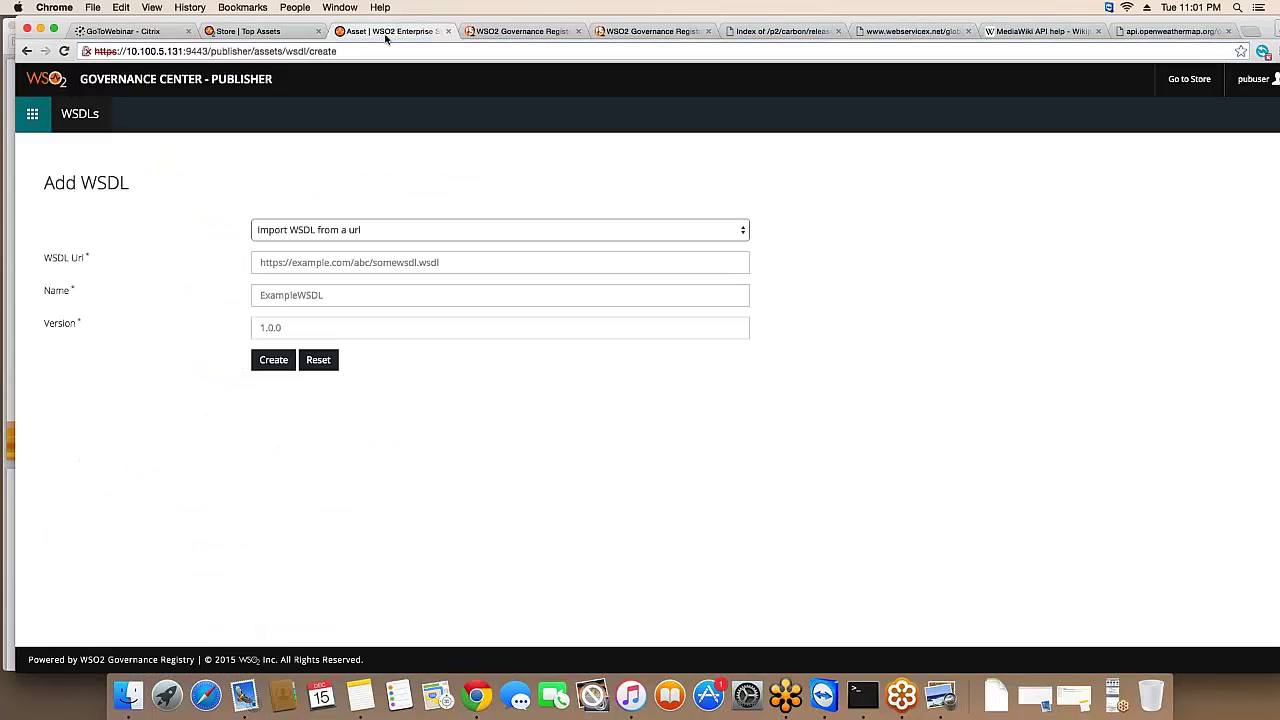
click(300, 264)
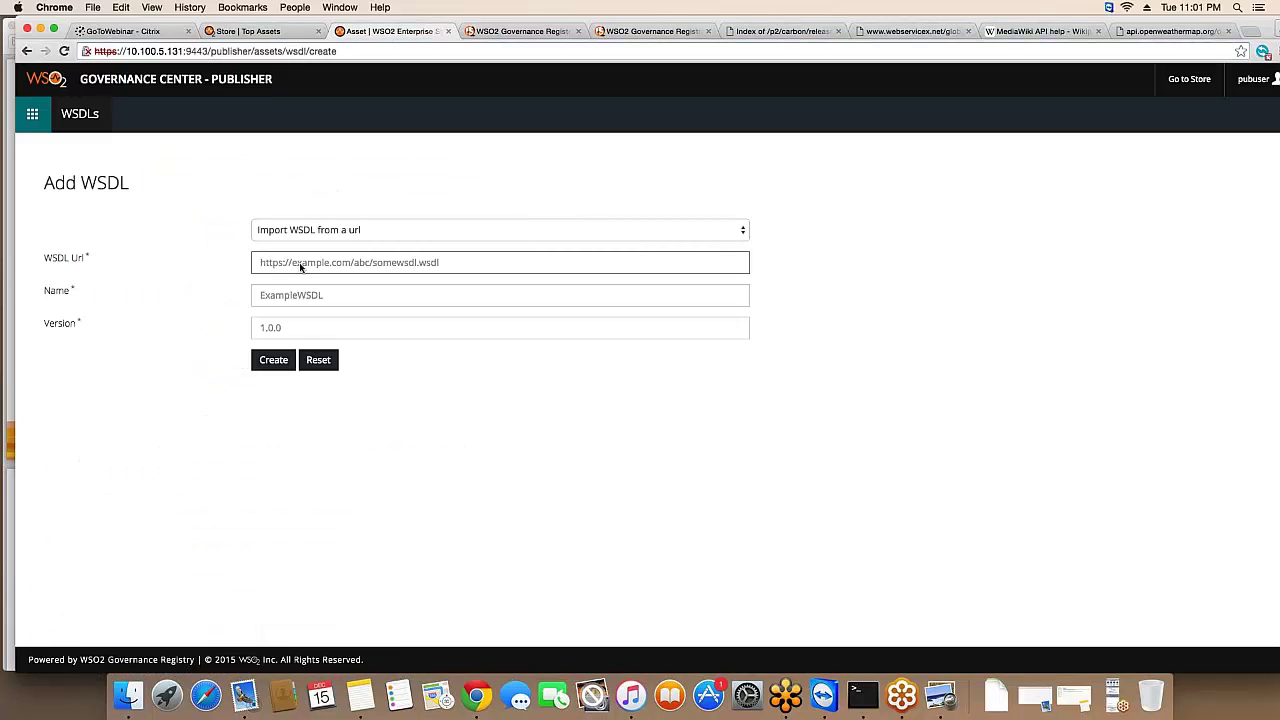
right_click(300, 266)
click(326, 326)
Keep the name globalweather.asmx.wsdl, set version 1.0.0, and create the WSDL asset
click(334, 297)
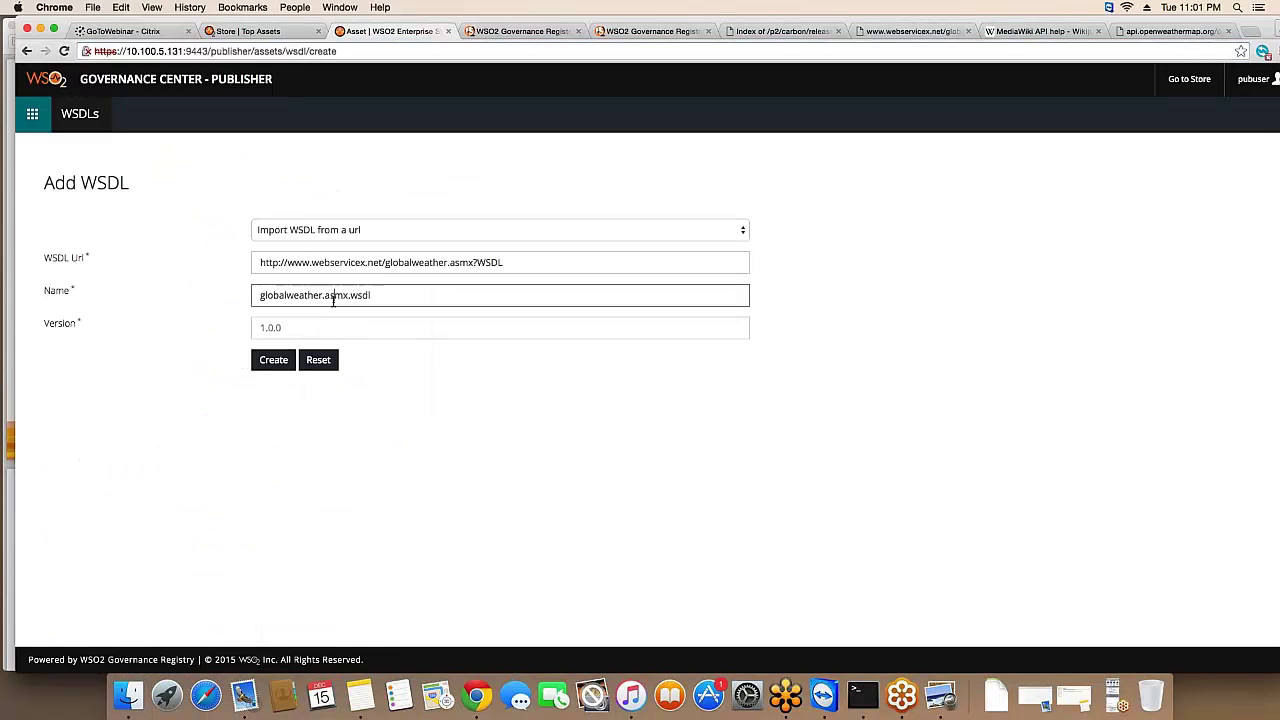
click(335, 325)
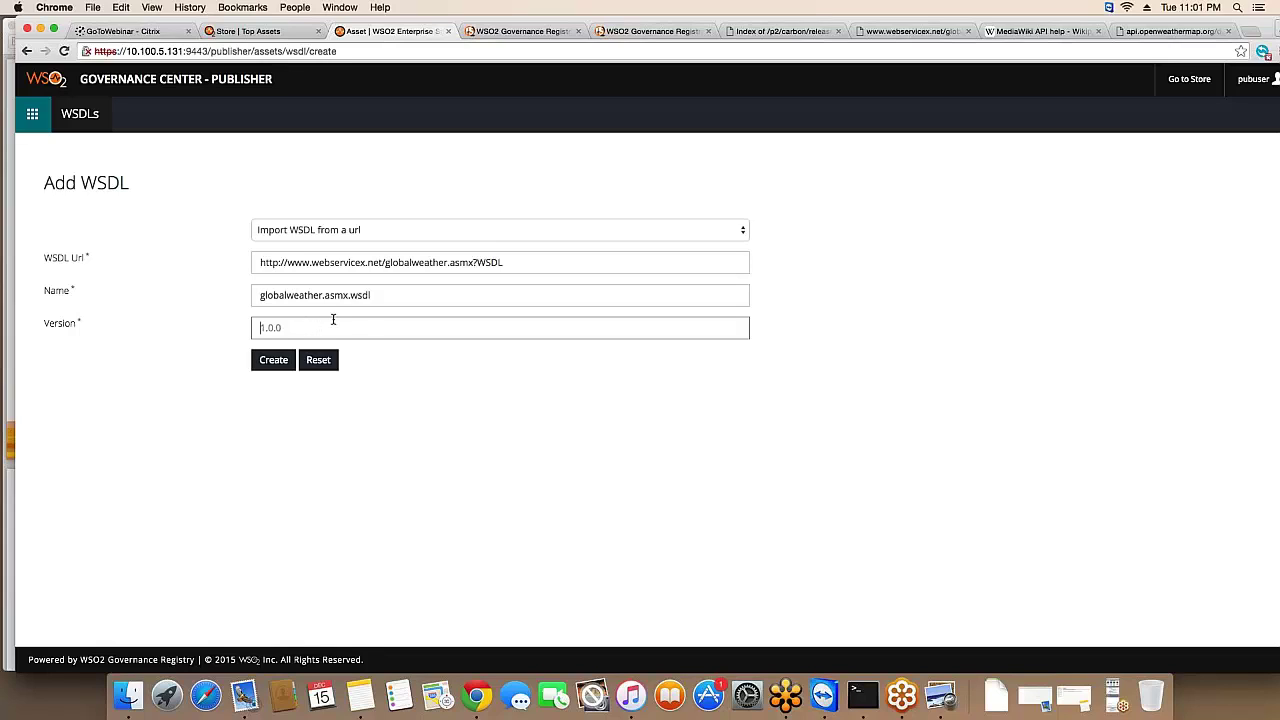
text(10)
text(.0.0)
click(307, 416)
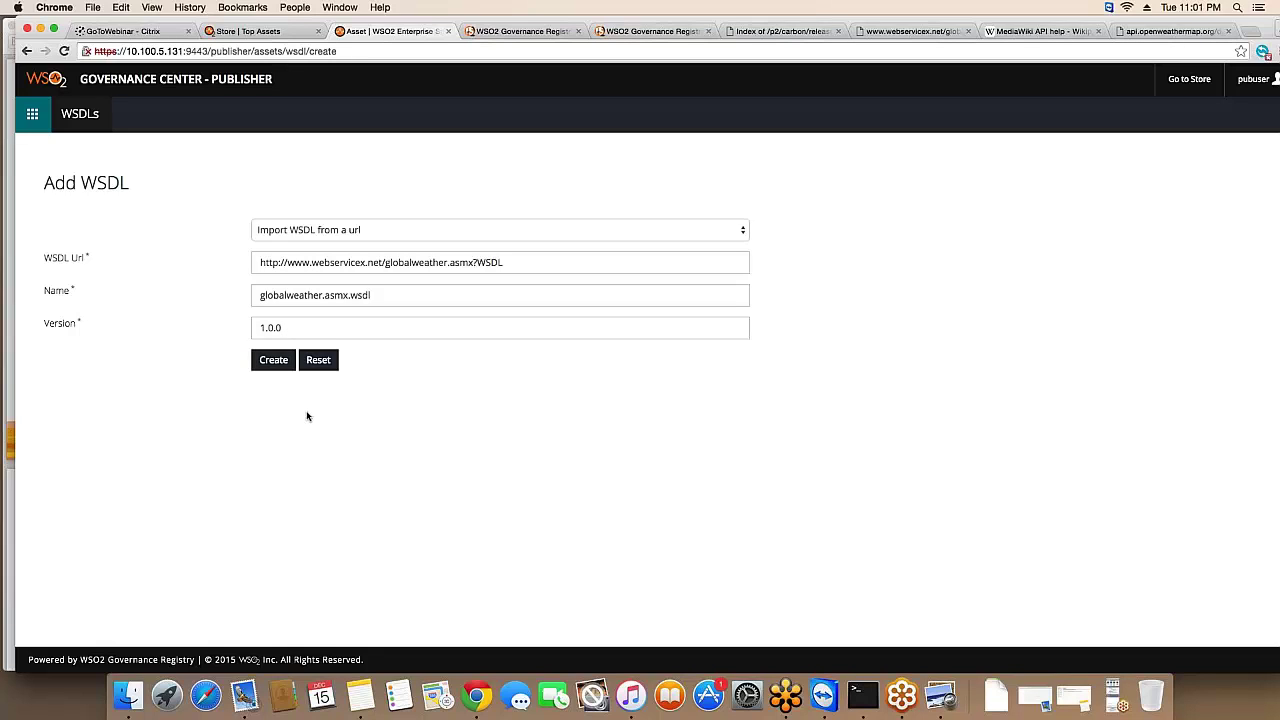
click(274, 361)
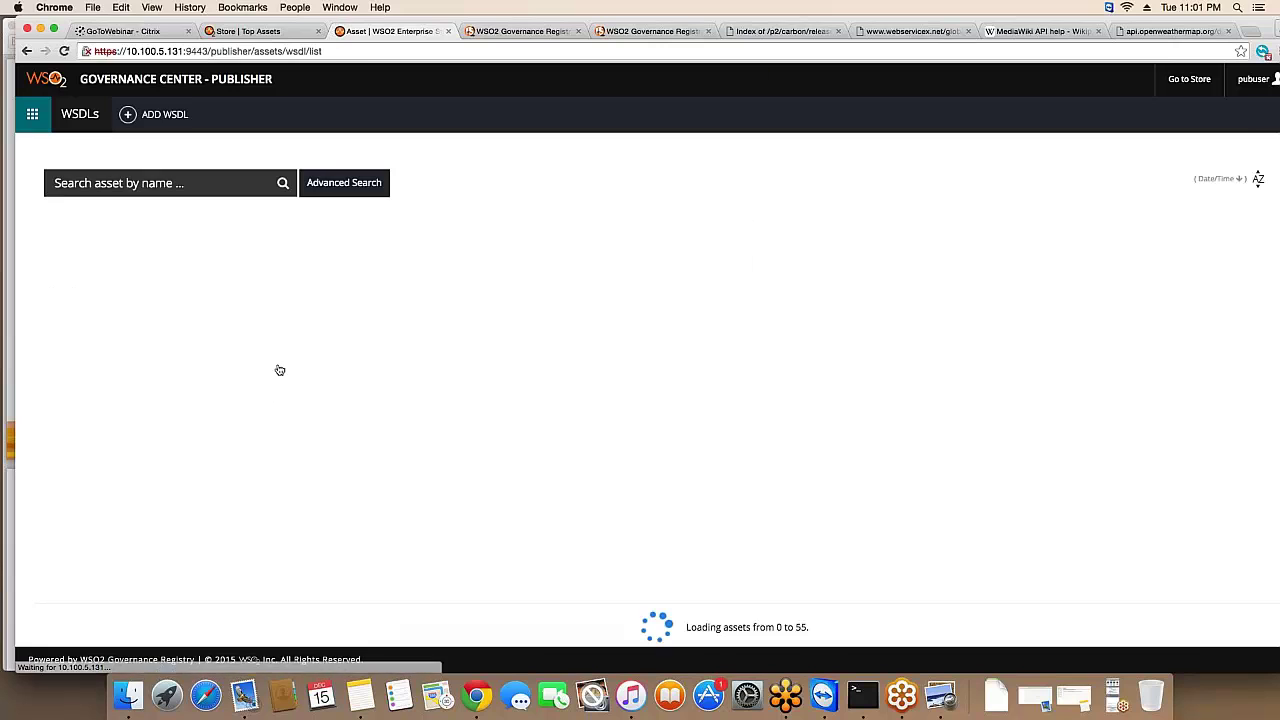
Refresh the WSDL list until globalweather.asmx.wsdl appears, then open it
click(79, 117)
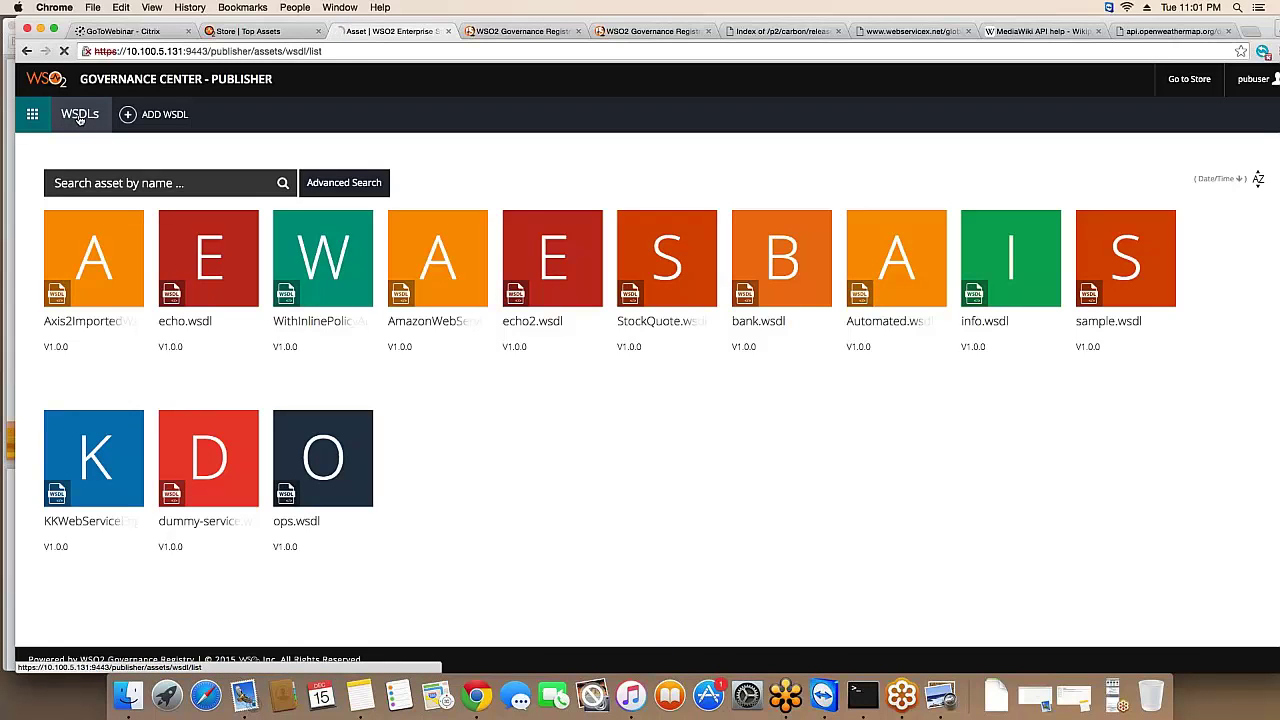
click(79, 117)
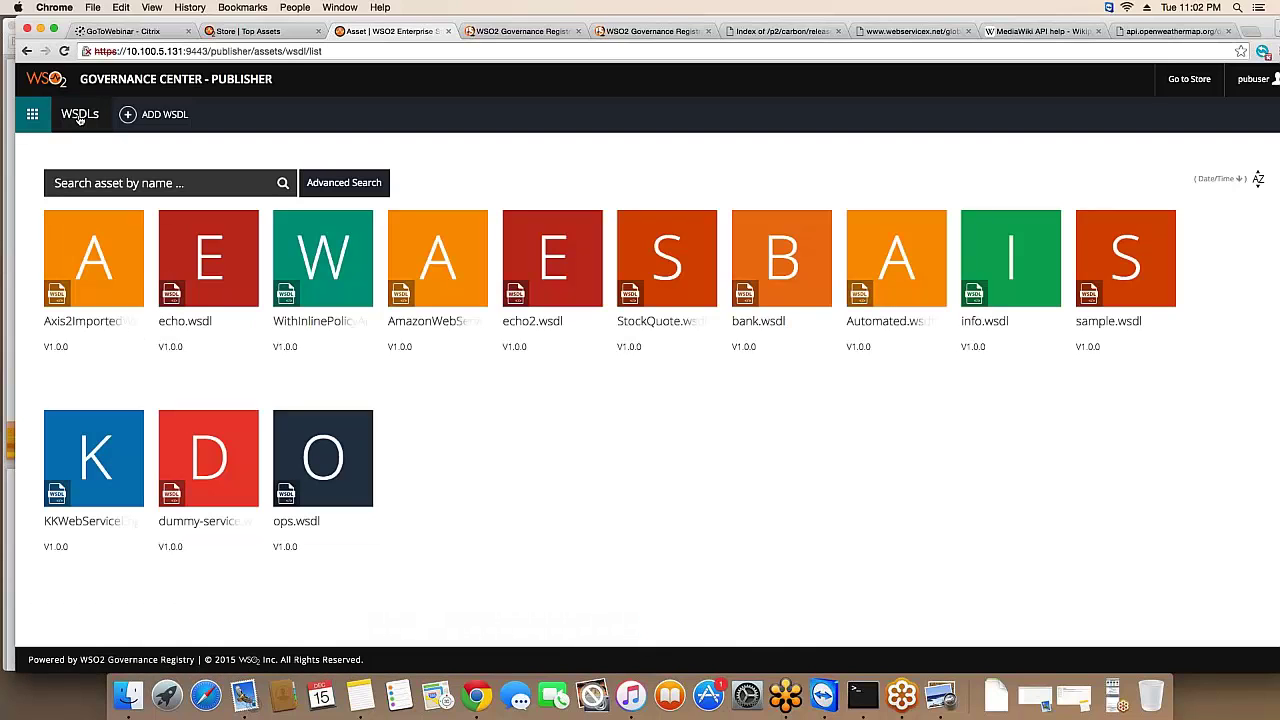
click(79, 117)
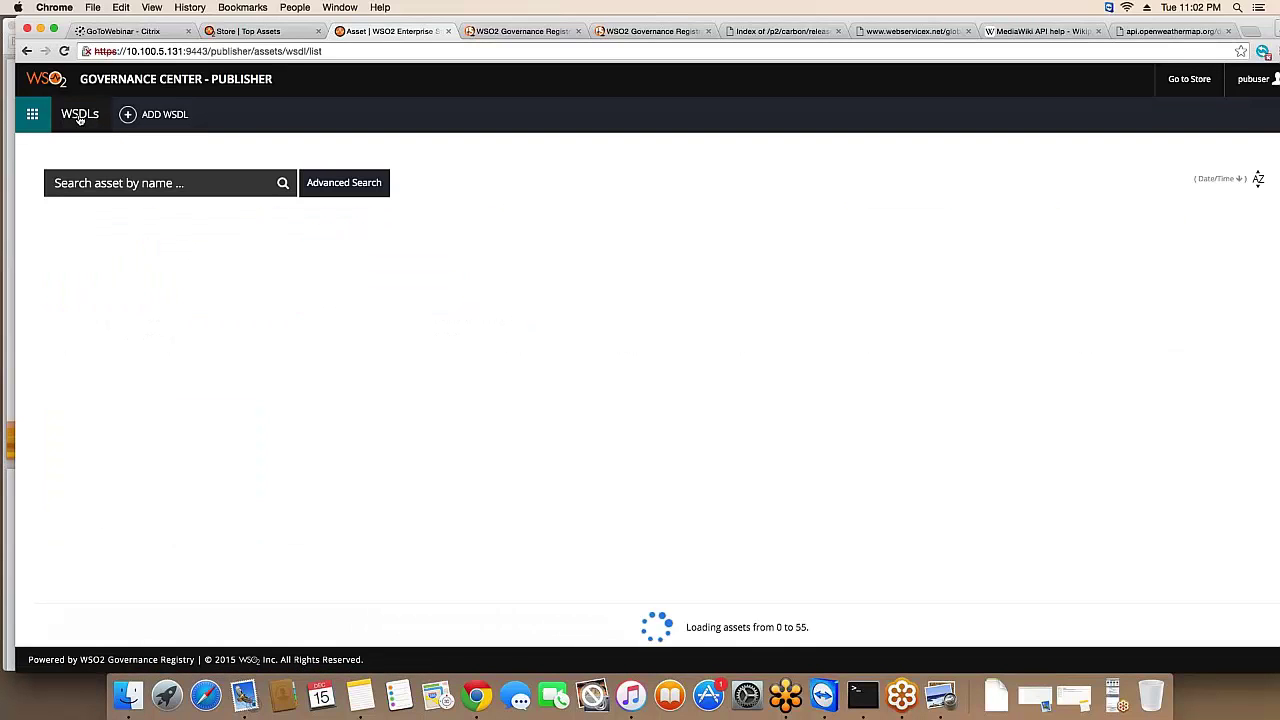
click(445, 489)
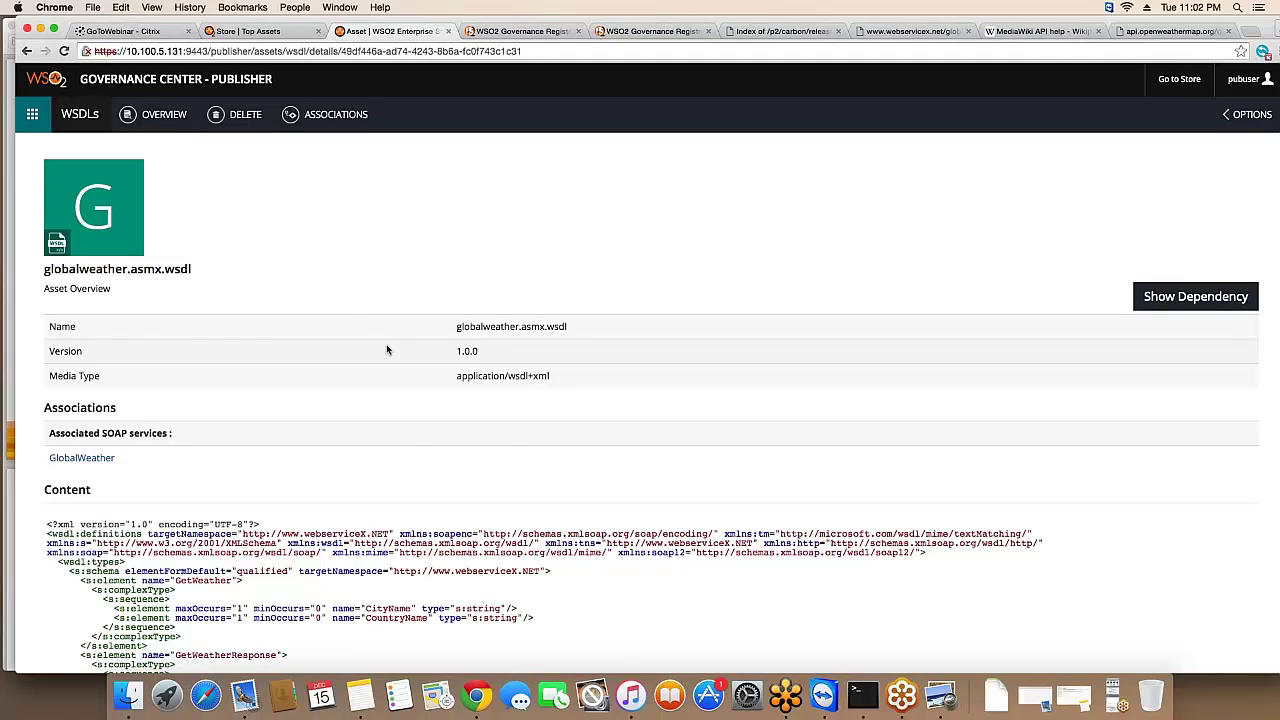
Scroll through the WSDL's content and associated GlobalWeather service, then go to SOAP Services
right_click(387, 345)
click(344, 304)
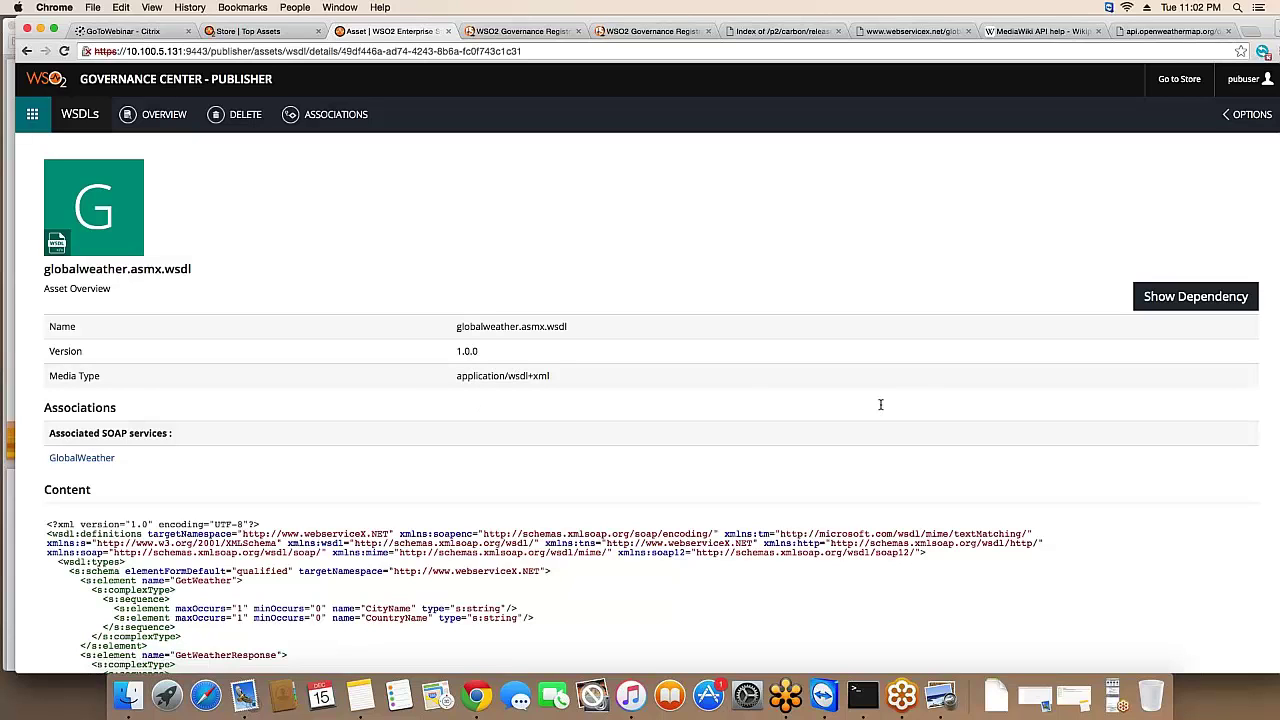
scroll(881, 404, down, 15)
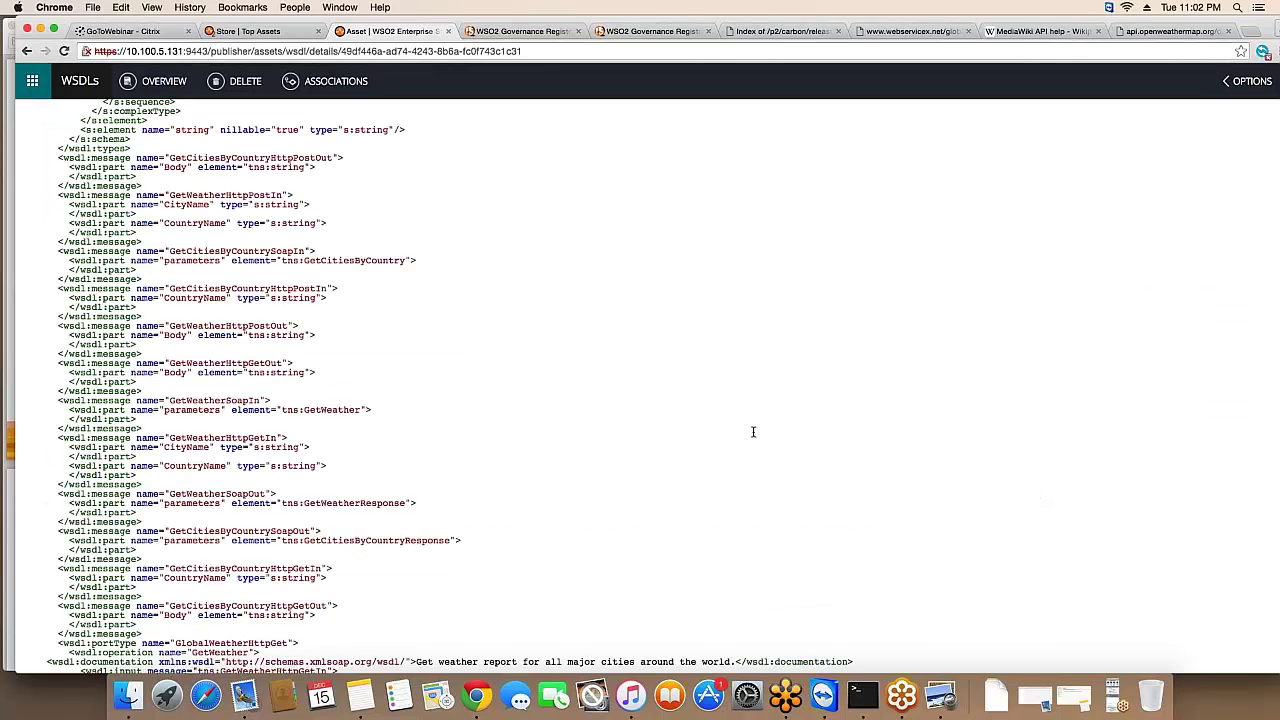
scroll(753, 432, down, 6)
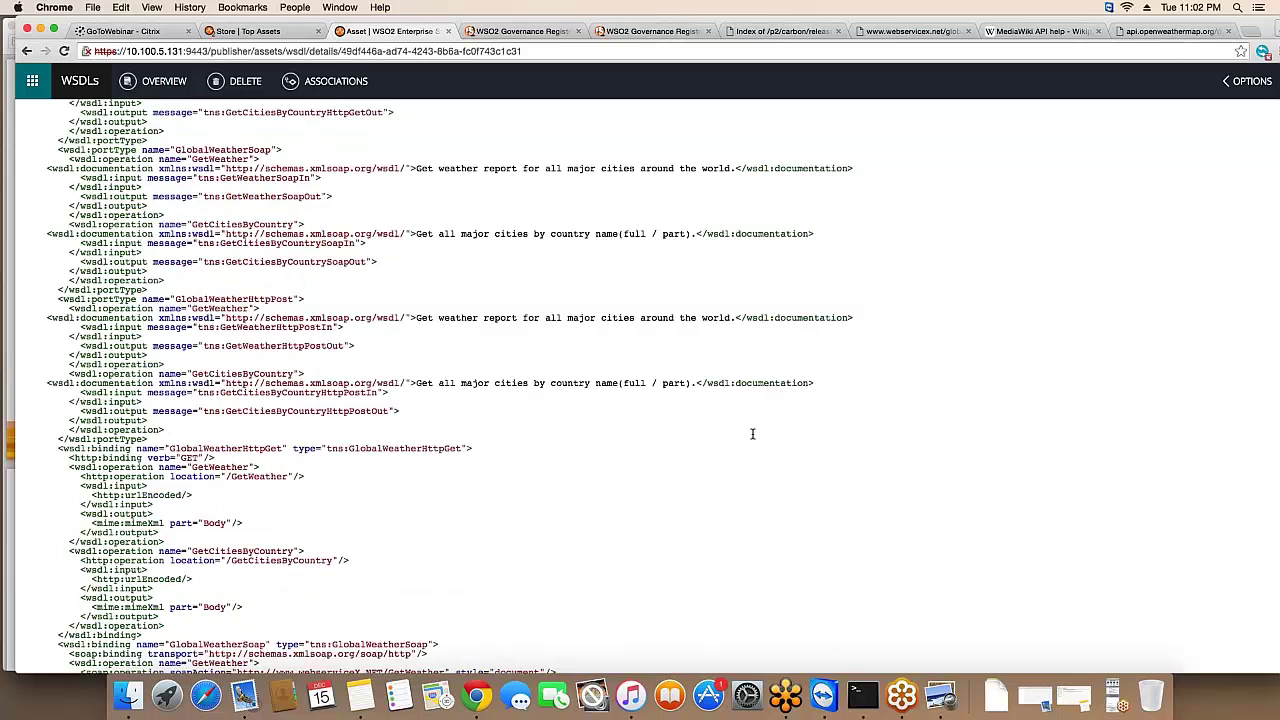
scroll(753, 433, down, 7)
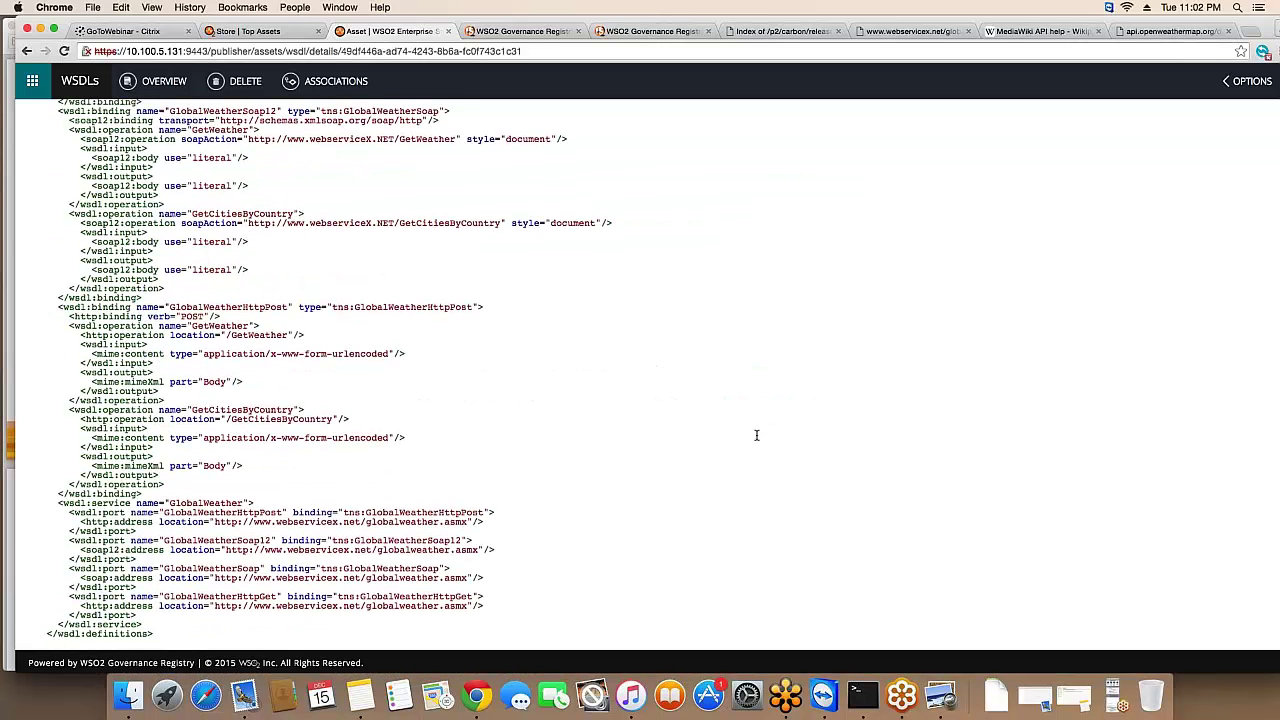
scroll(756, 435, up, 20)
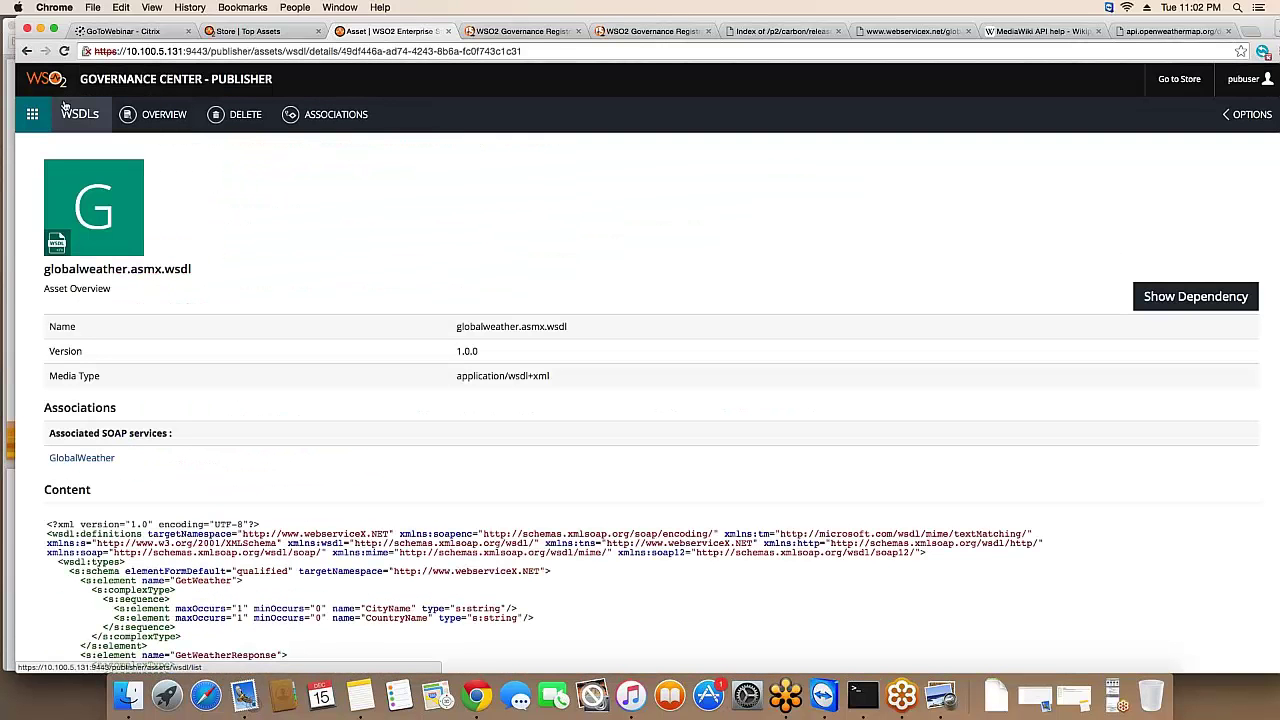
click(35, 116)
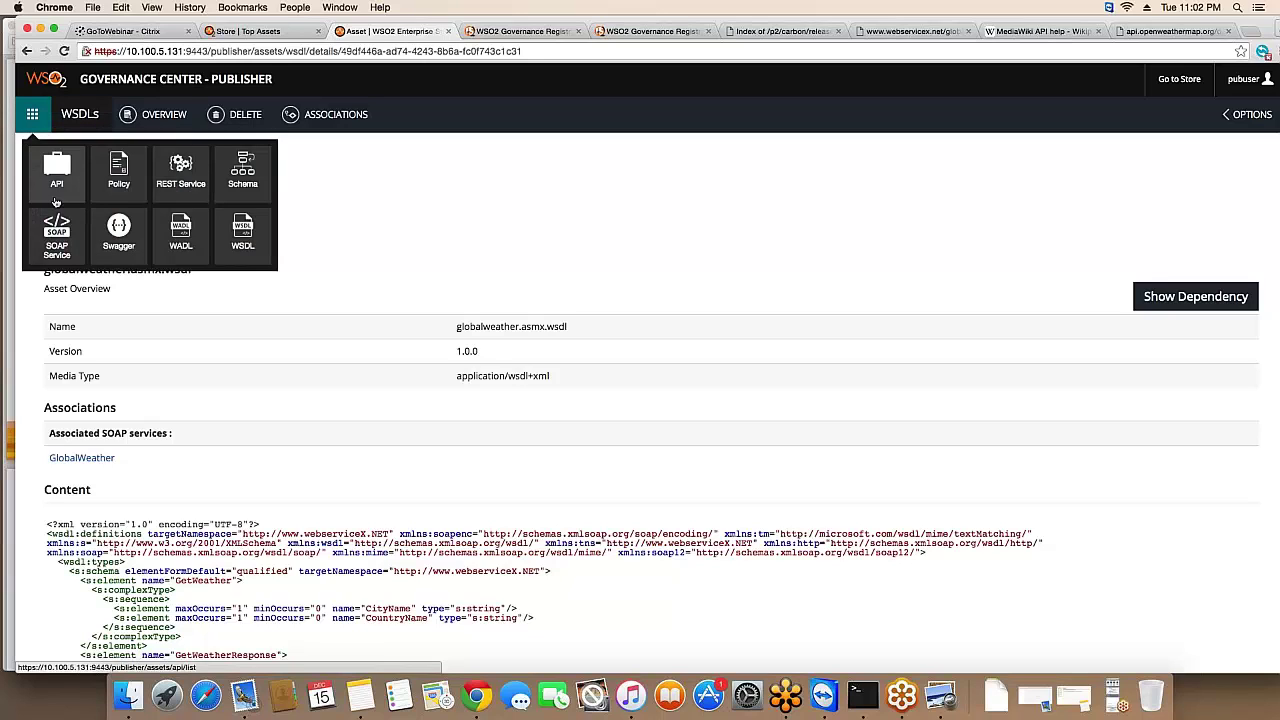
click(60, 234)
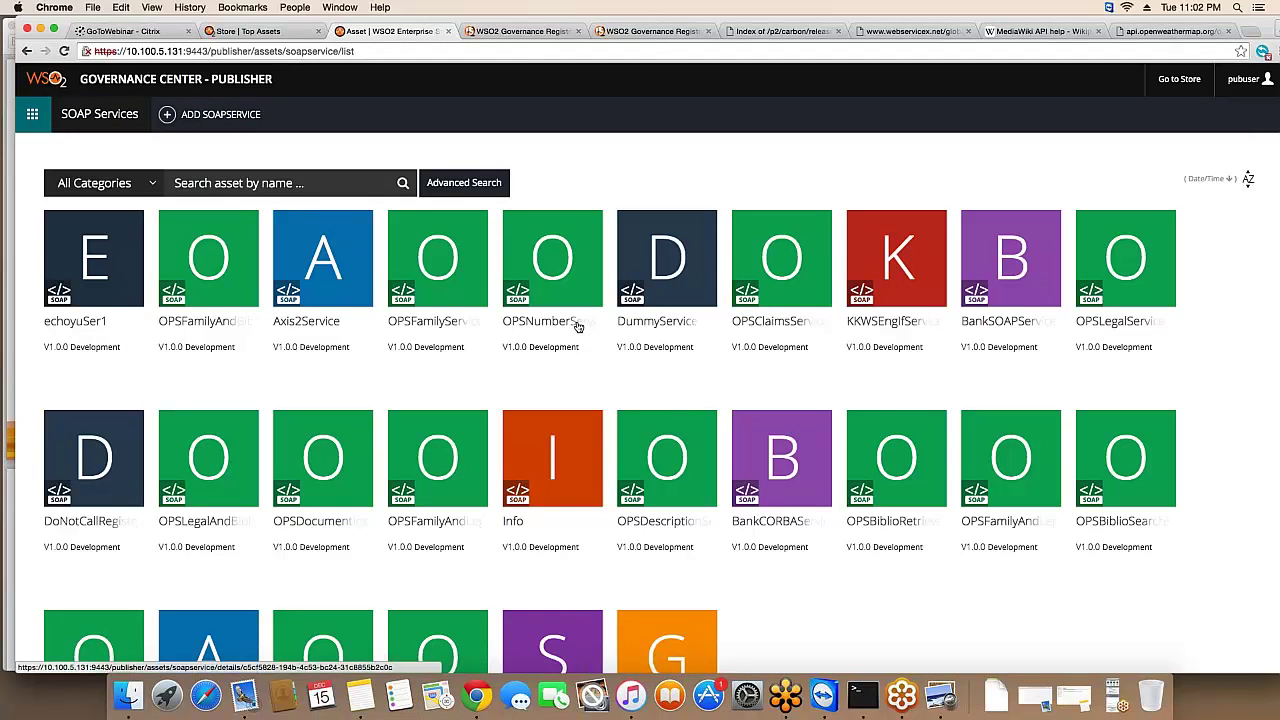
Open the GlobalWeather SOAP service and scroll through its version 1.0.0 details and associated WSDL
scroll(578, 328, down, 5)
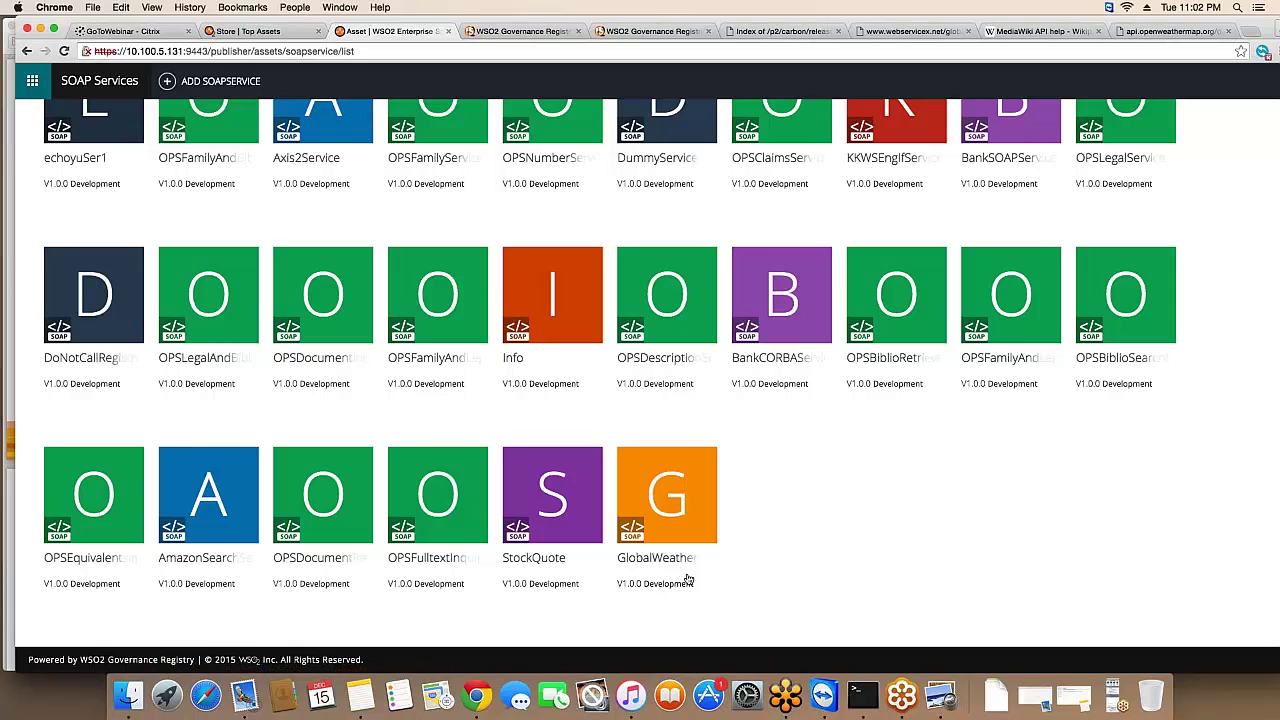
click(668, 516)
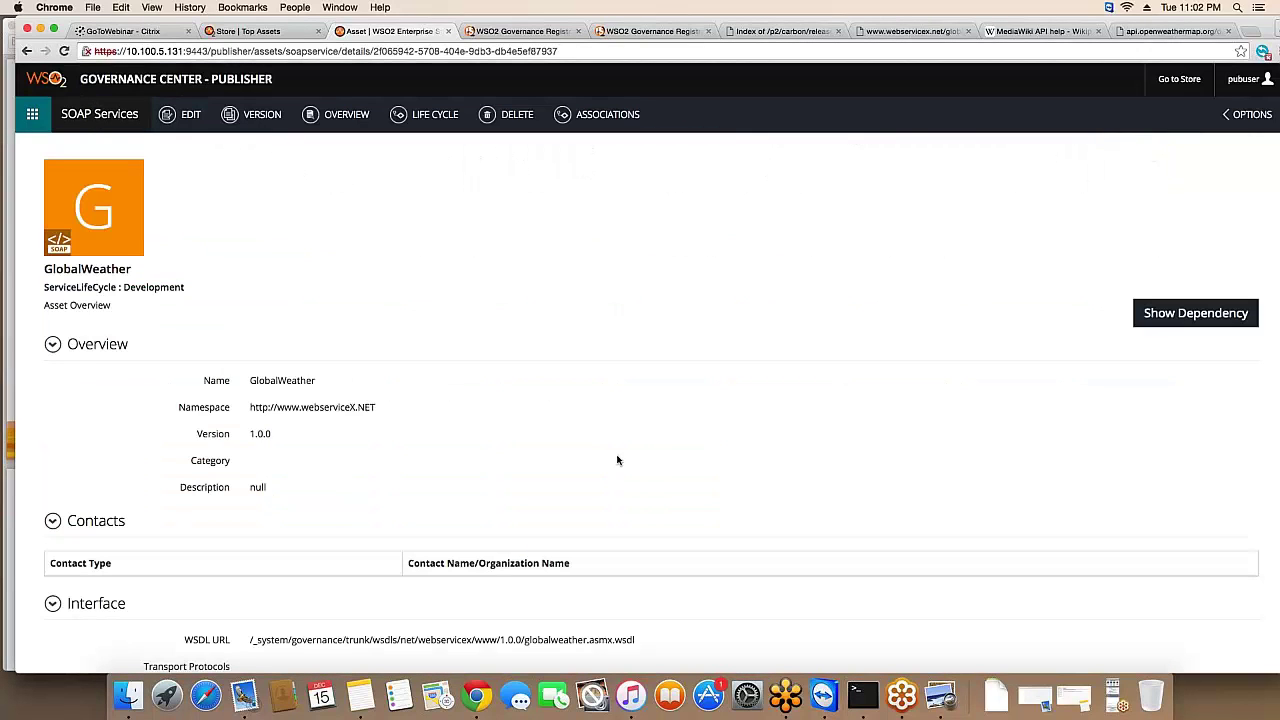
scroll(617, 460, down, 1)
scroll(618, 460, up, 1)
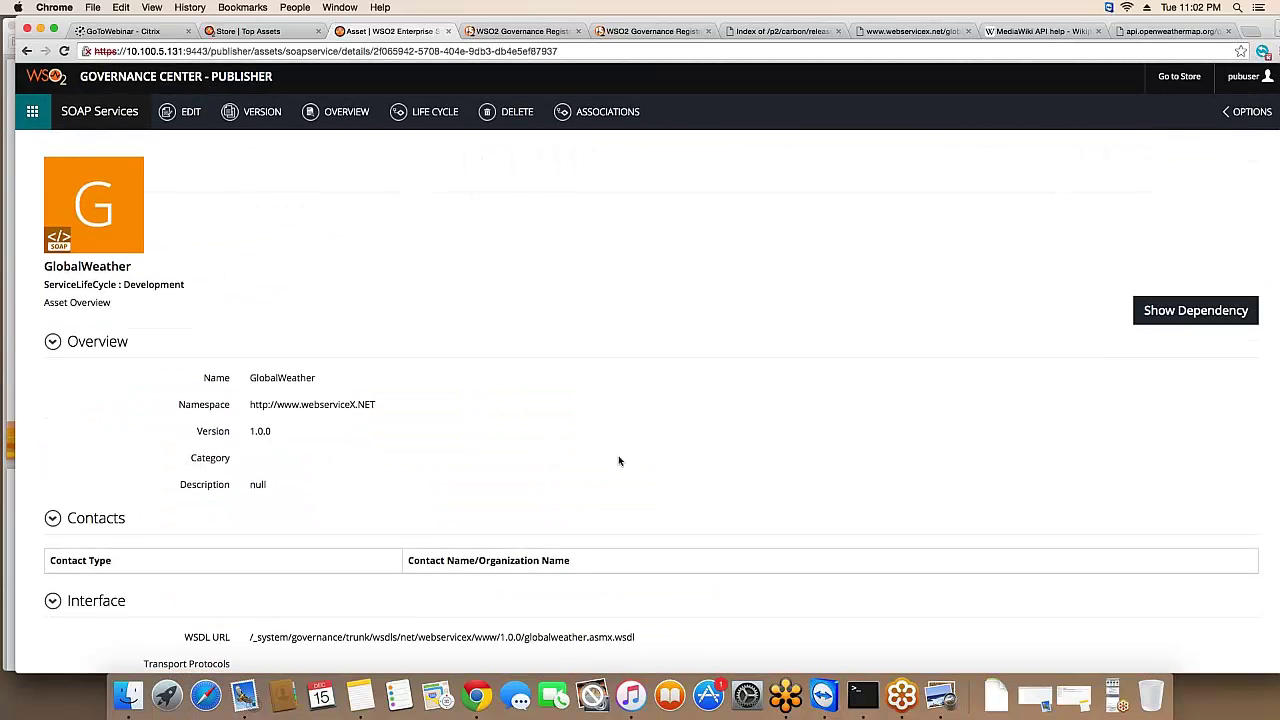
scroll(618, 460, down, 10)
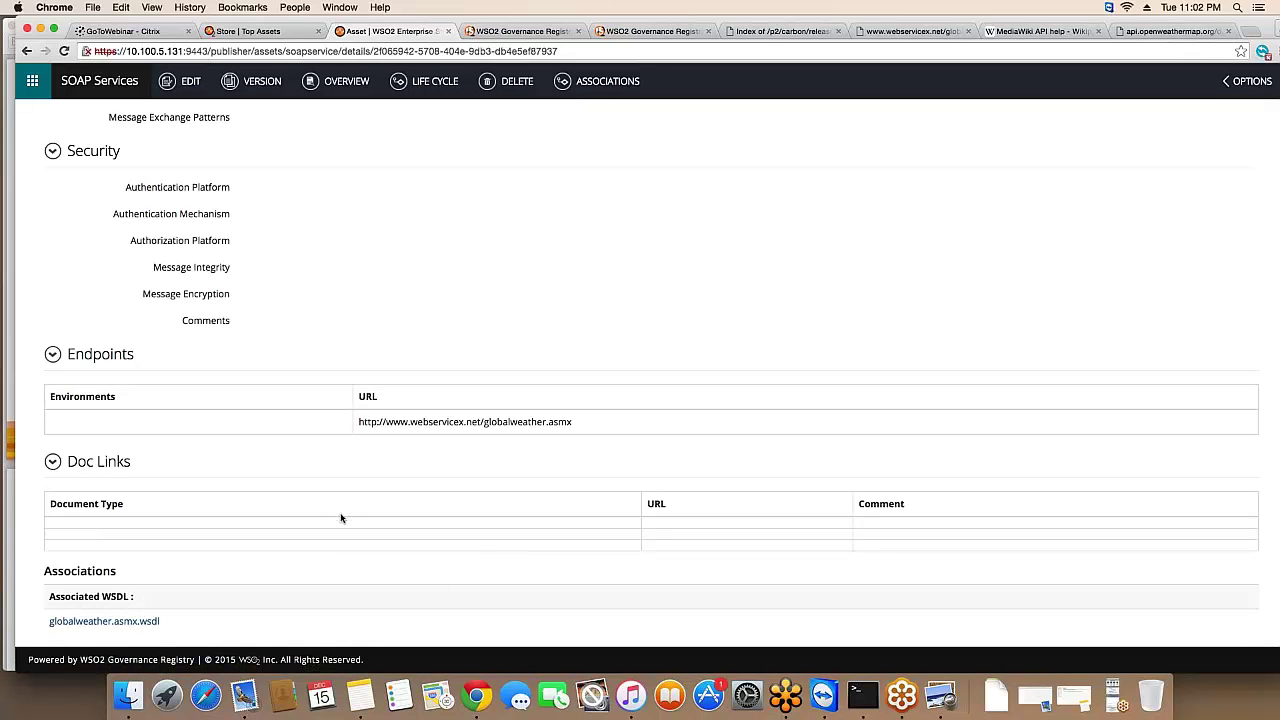
scroll(340, 518, up, 10)
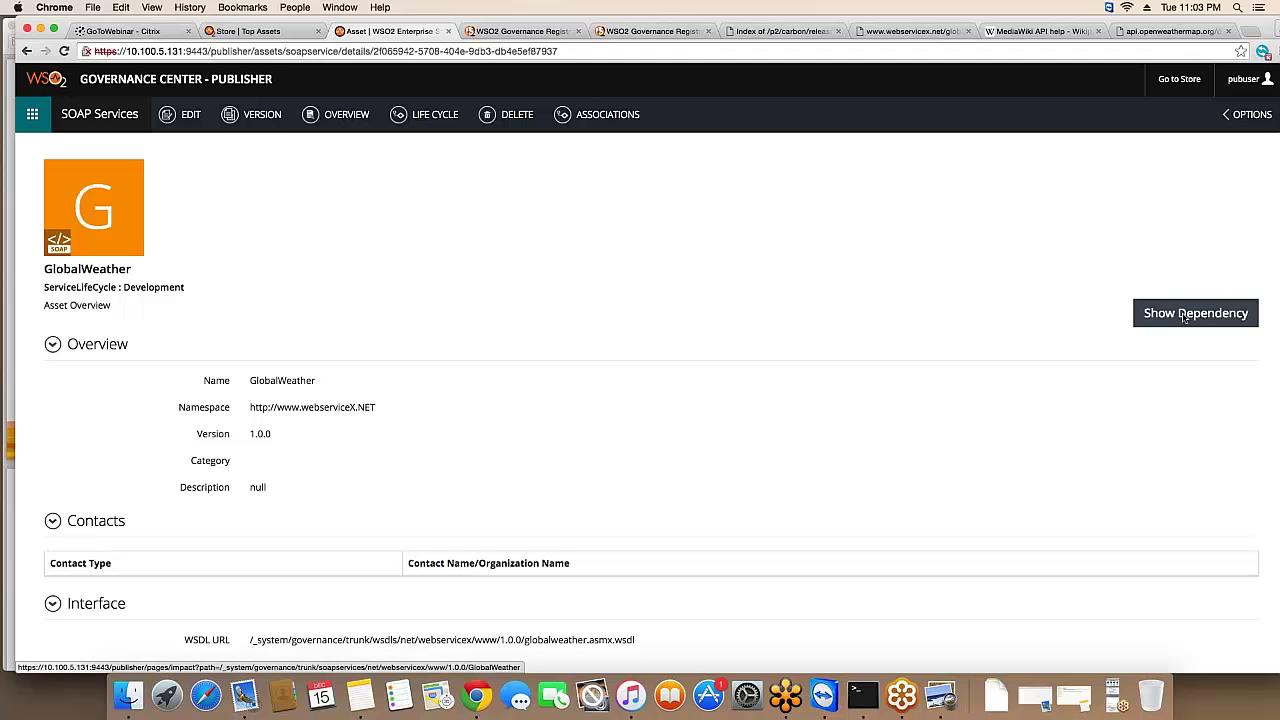
View GlobalWeather's dependency graph, then open its ServiceLifeCycle page at Development
click(1185, 317)
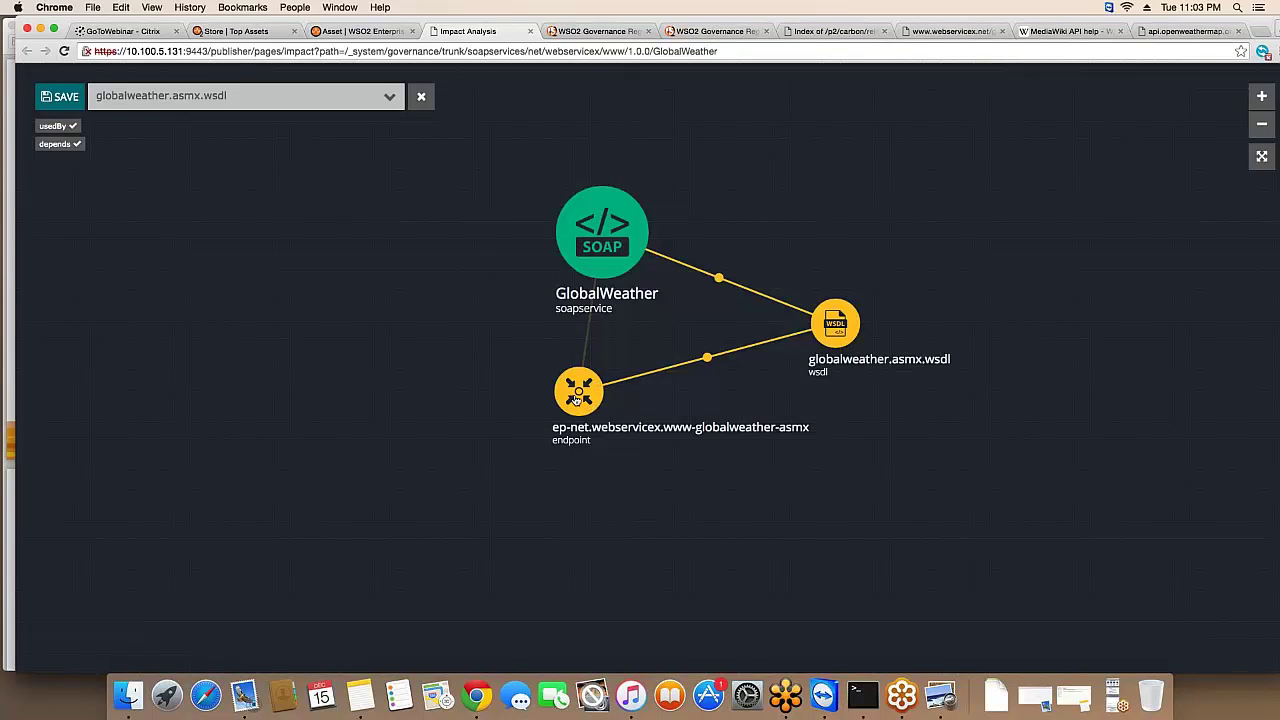
click(362, 33)
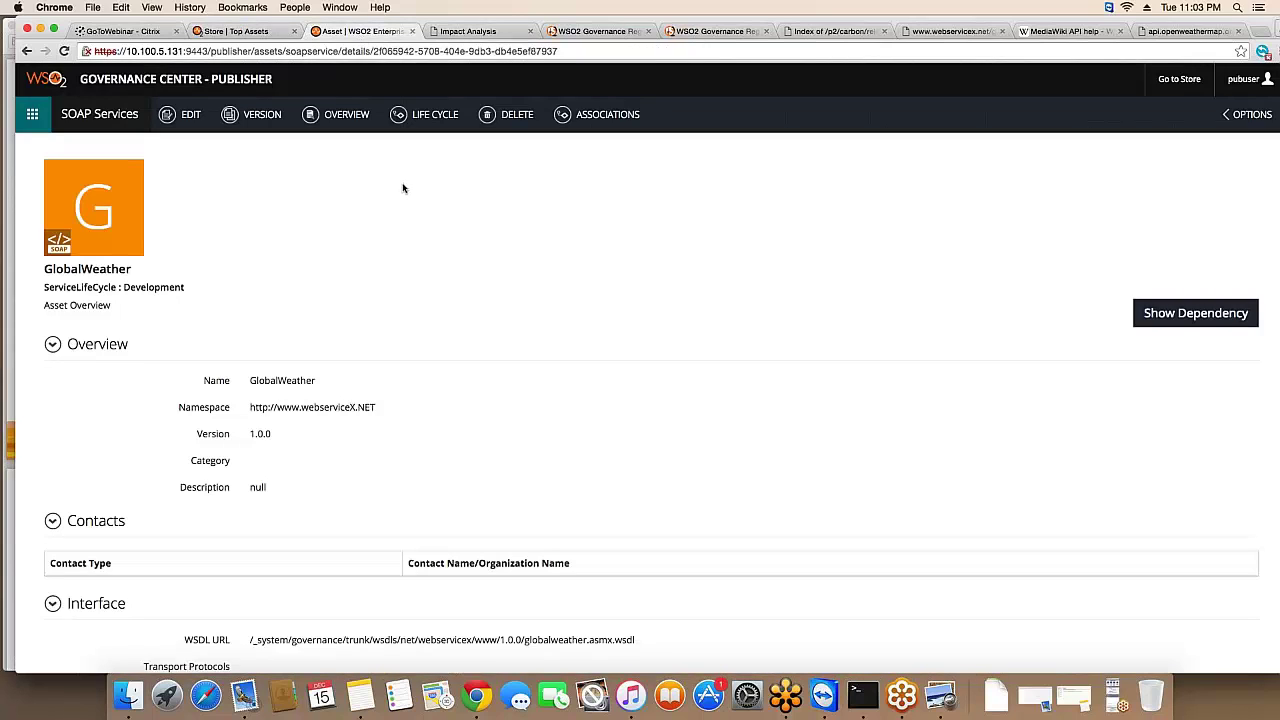
click(430, 120)
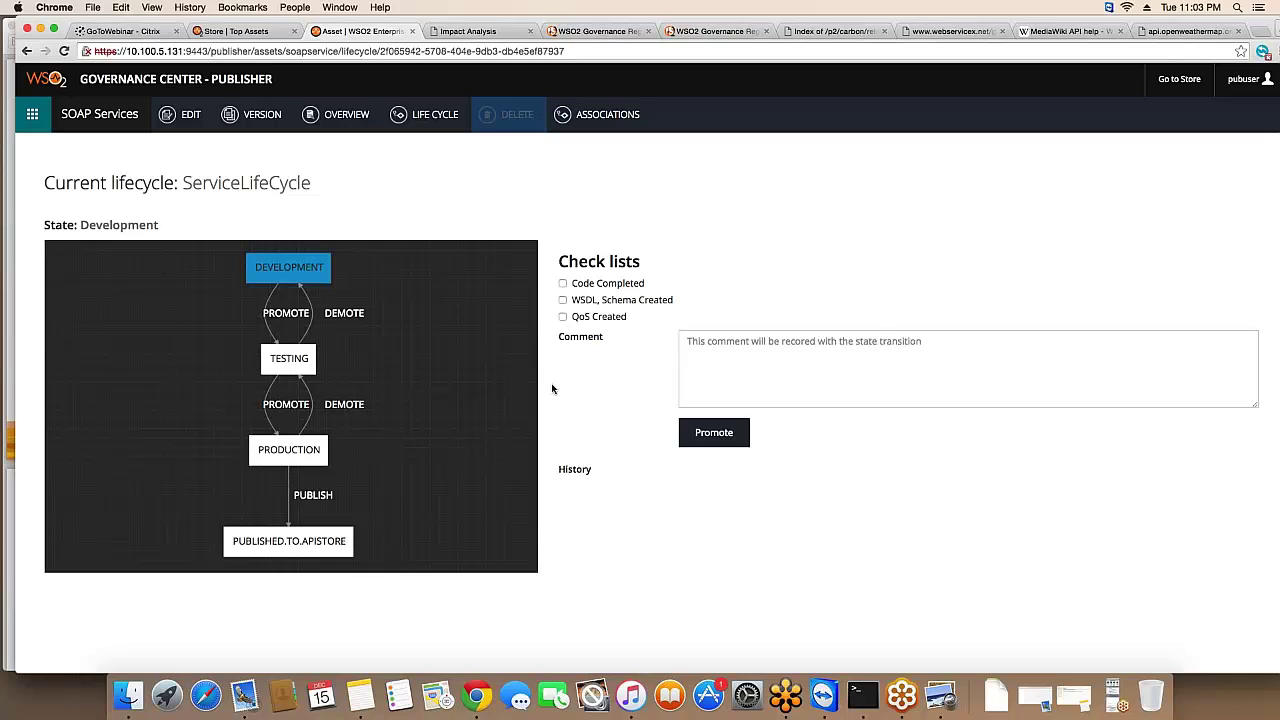
Tick Code Completed, WSDL/Schema Created and QoS Created, then promote to Testing
click(563, 284)
click(562, 300)
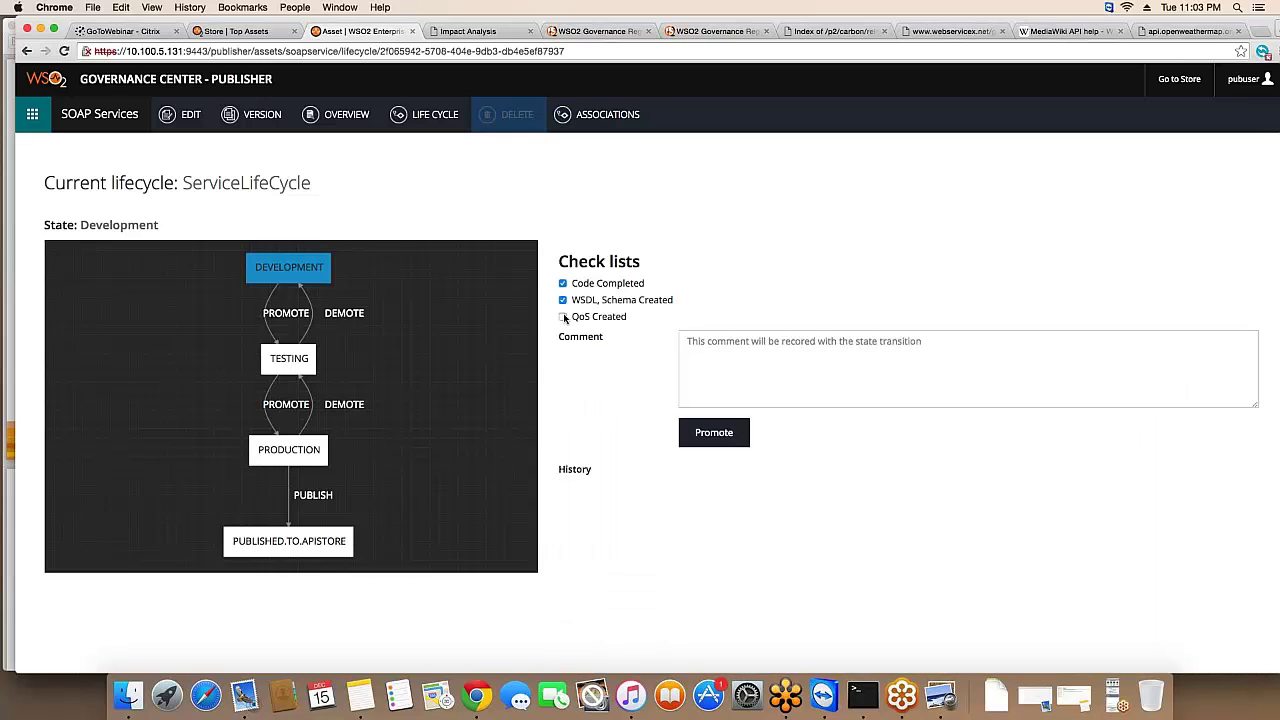
click(563, 316)
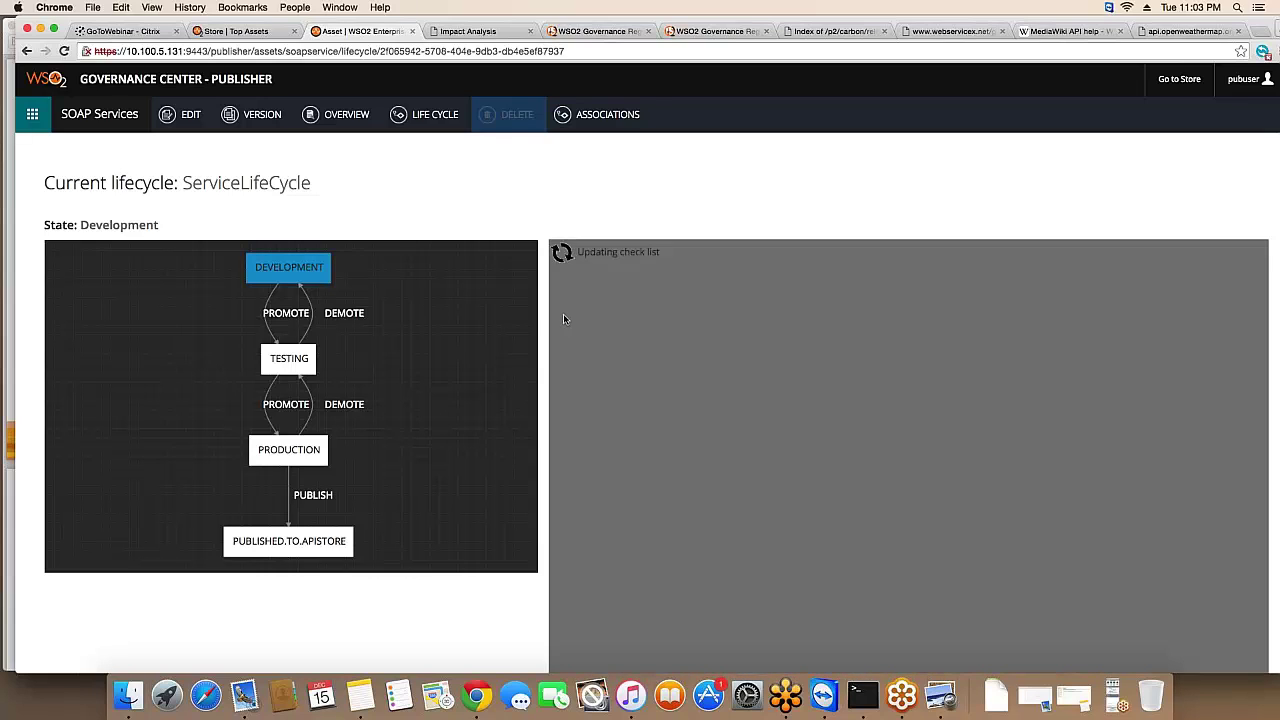
click(713, 436)
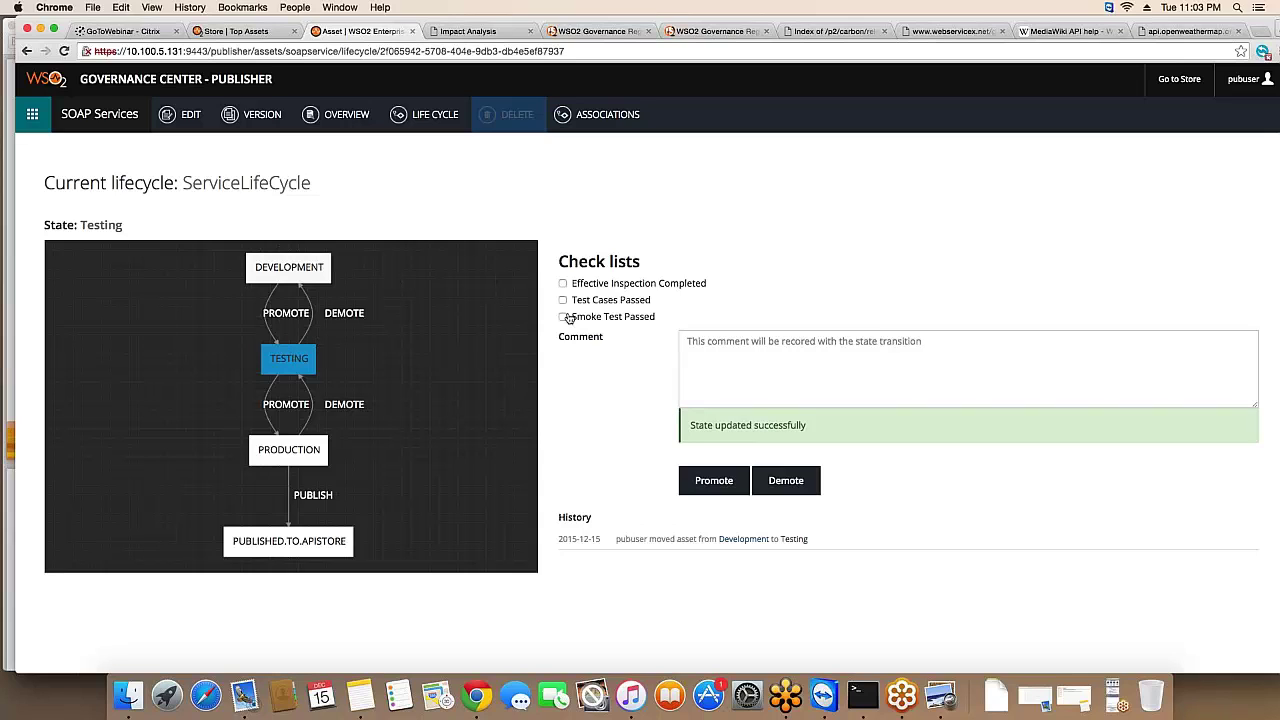
Tick the three Testing checks, promote to Production, and publish the service to the API Store
click(564, 284)
click(563, 300)
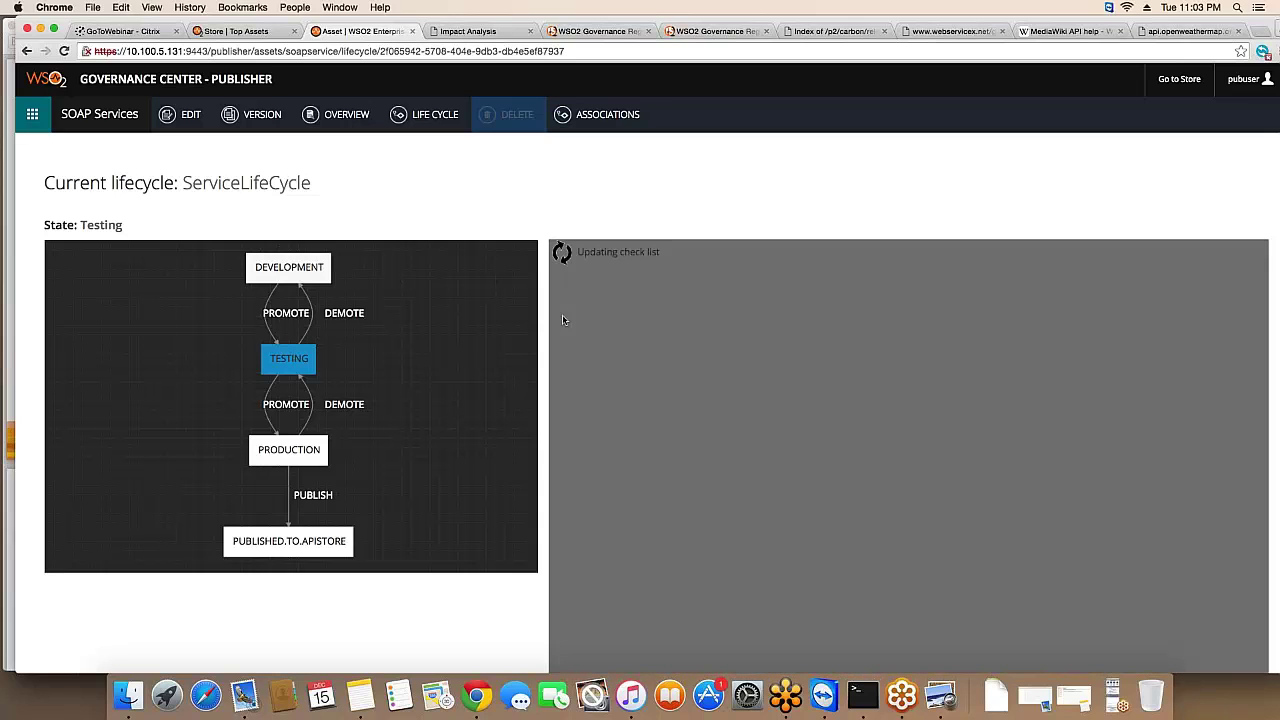
click(562, 317)
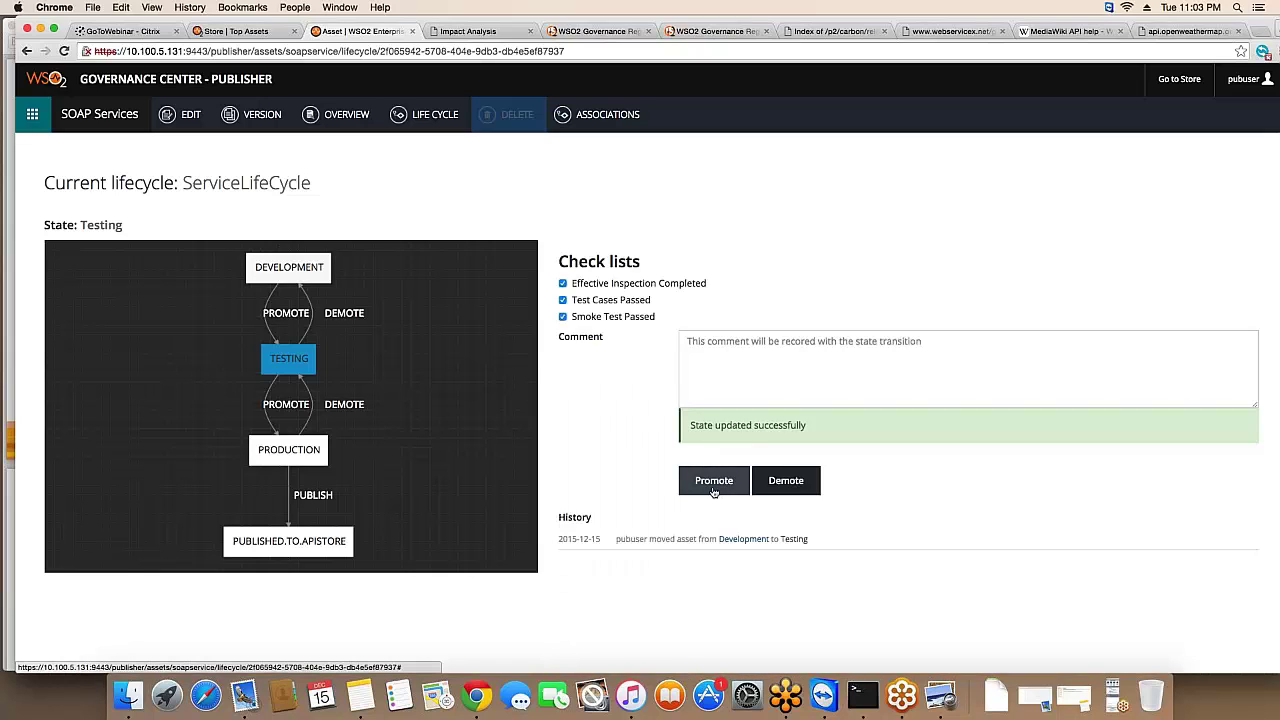
click(714, 481)
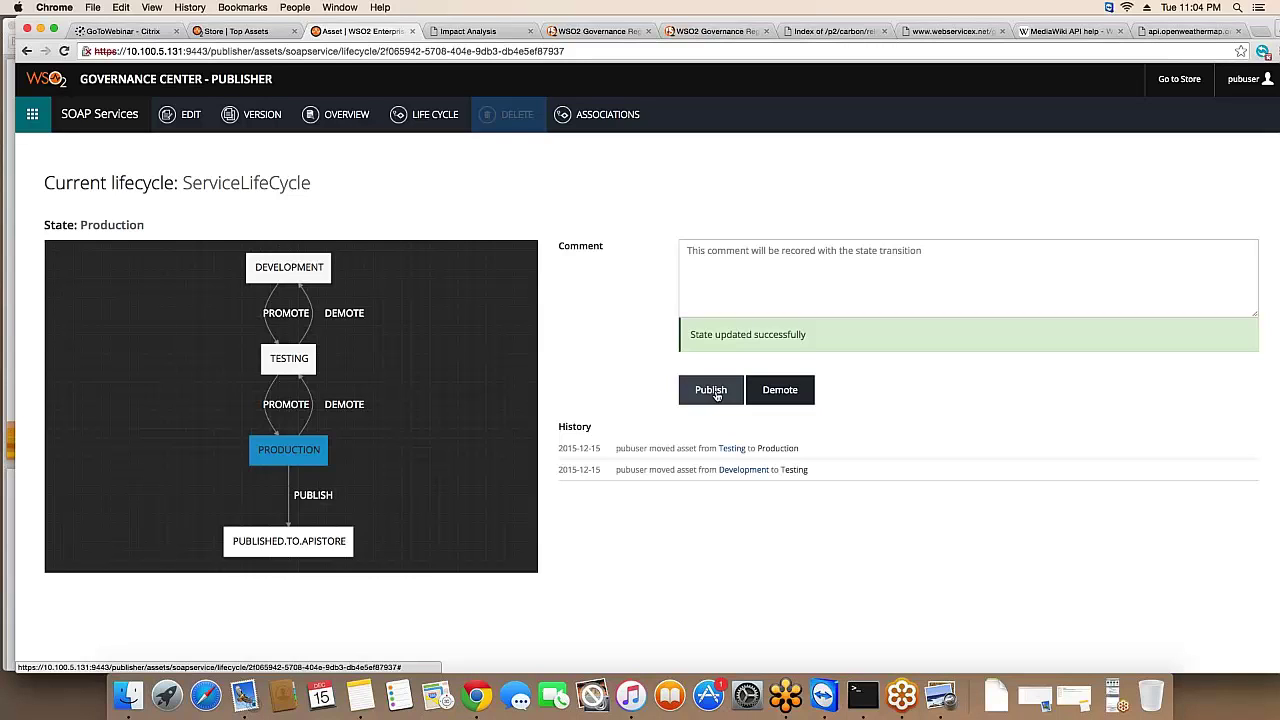
click(711, 391)
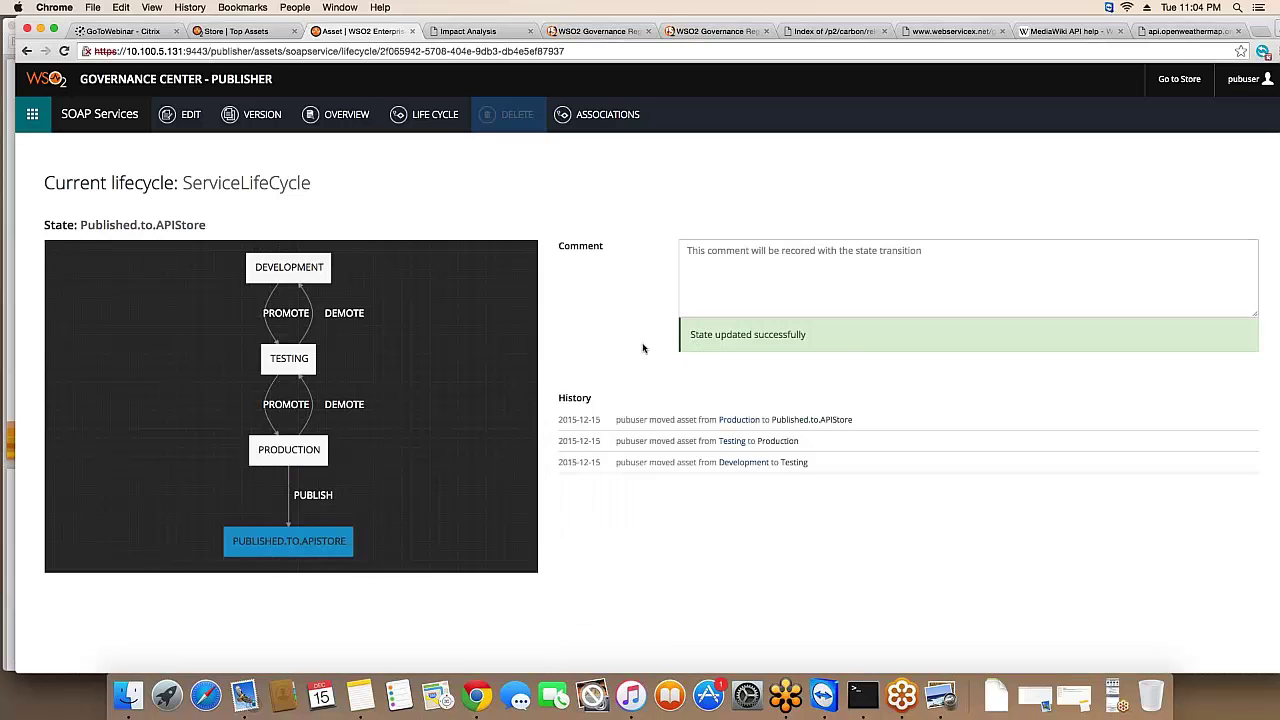
click(328, 120)
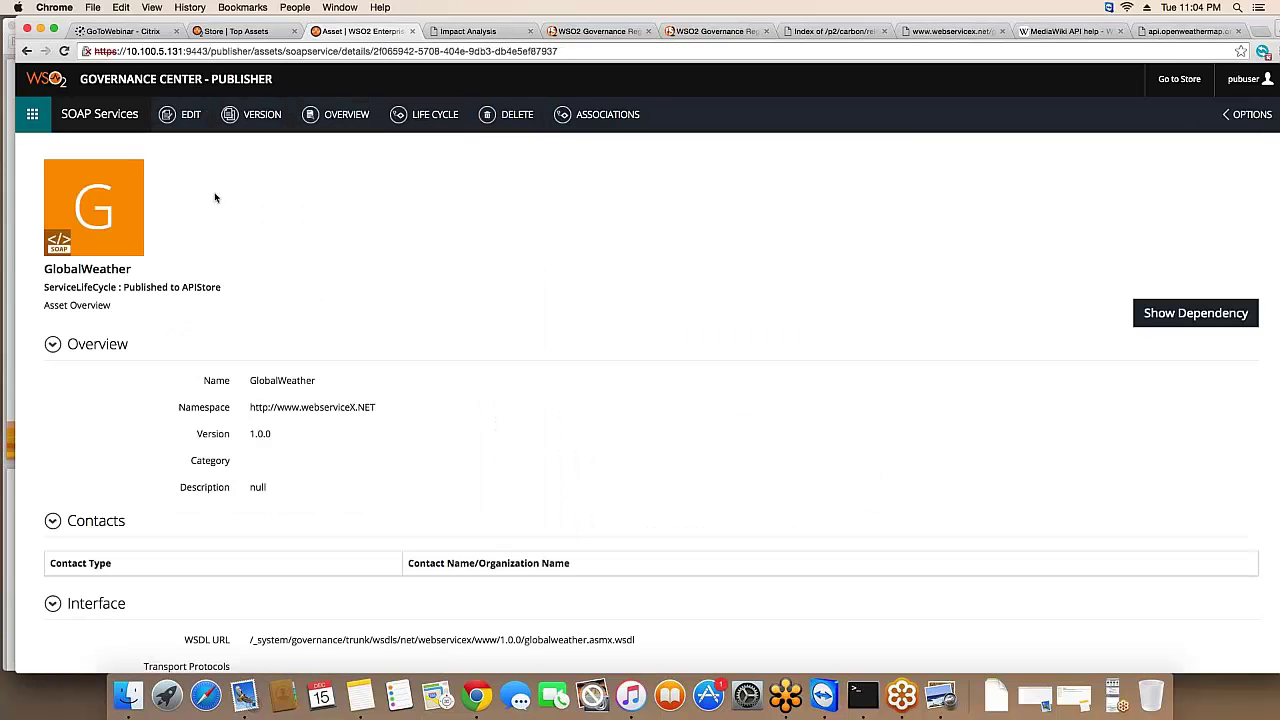
Inspect the updated impact graph's GlobalWeather API node and CreatedBy/PromotedTo links, closing one graph tab
click(1184, 316)
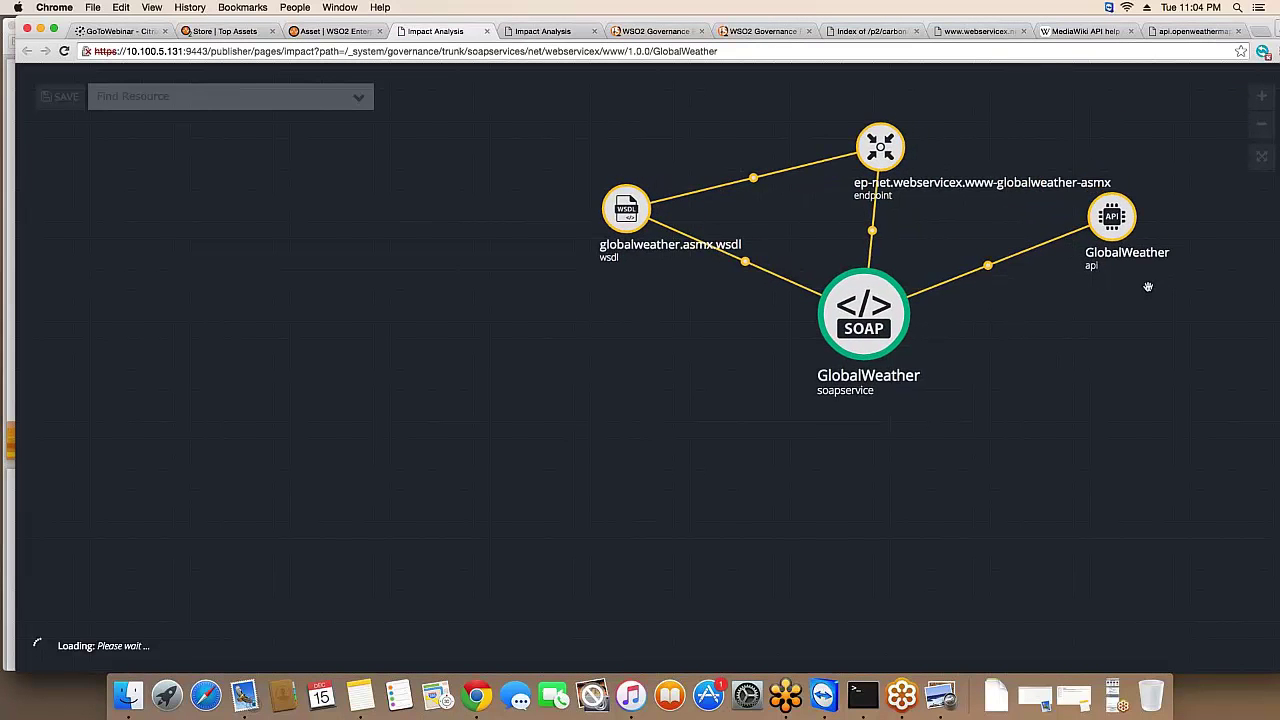
mouse_move(1010, 307)
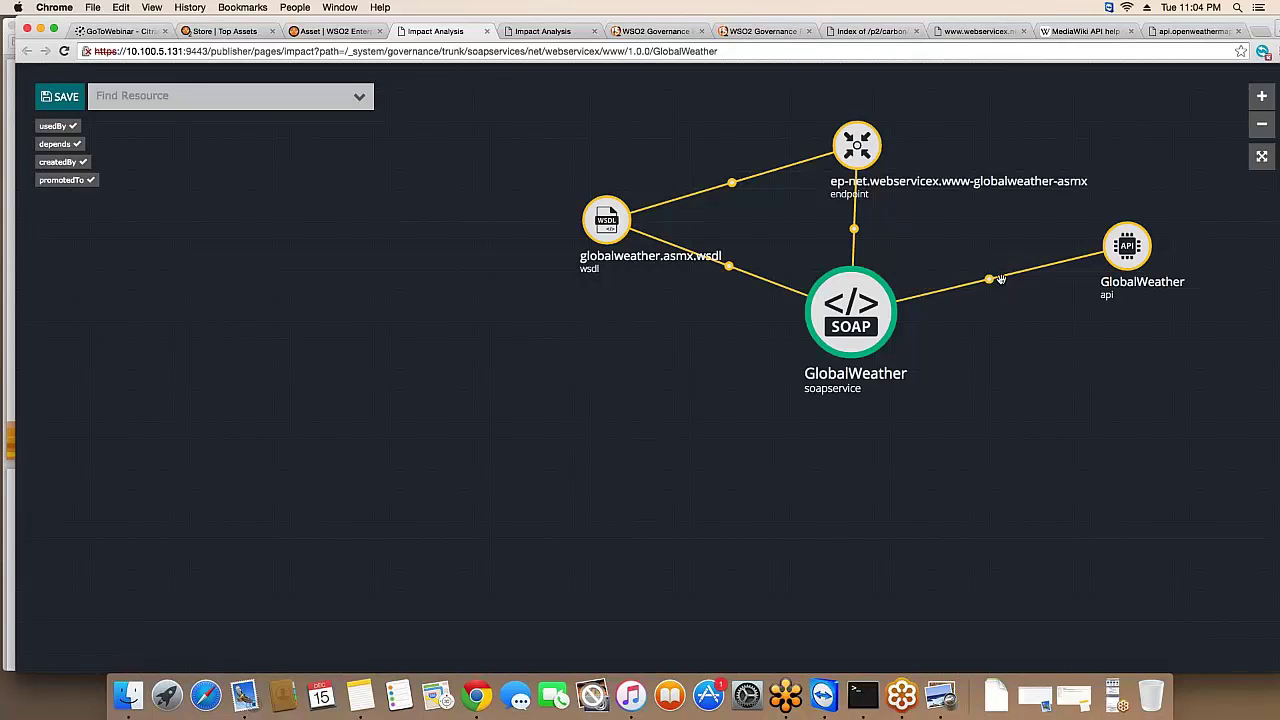
mouse_move(990, 285)
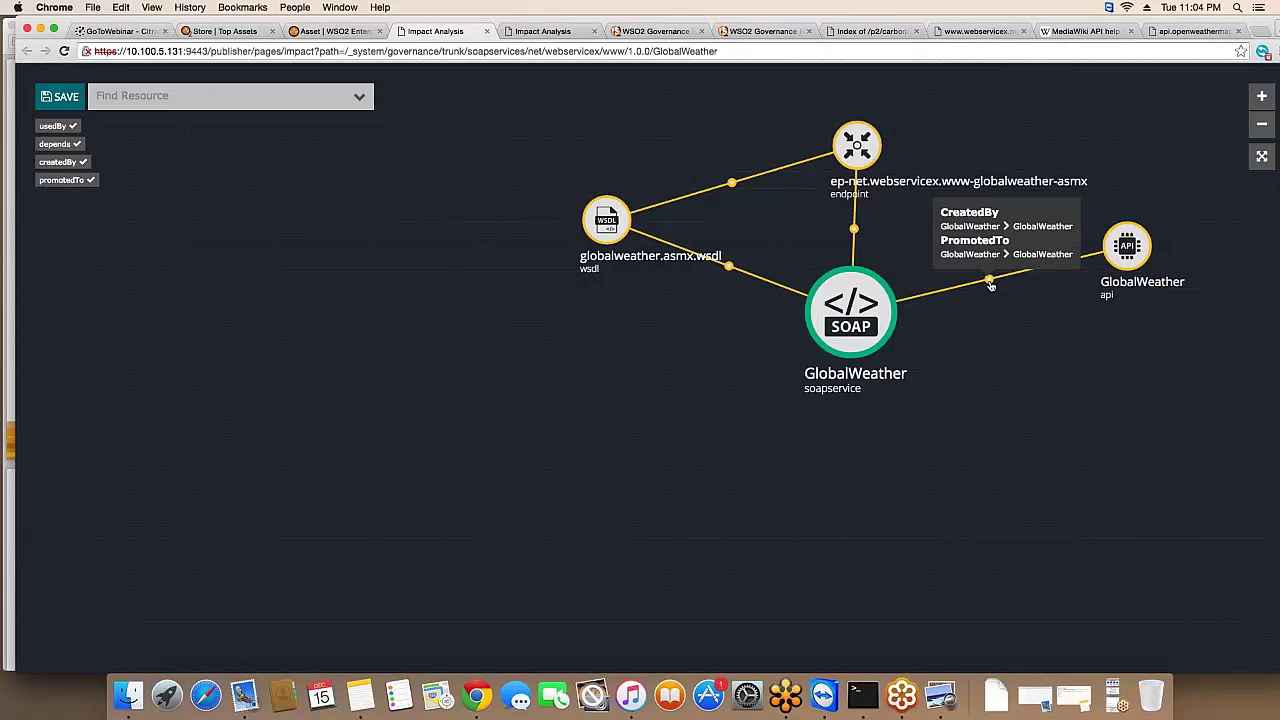
click(537, 33)
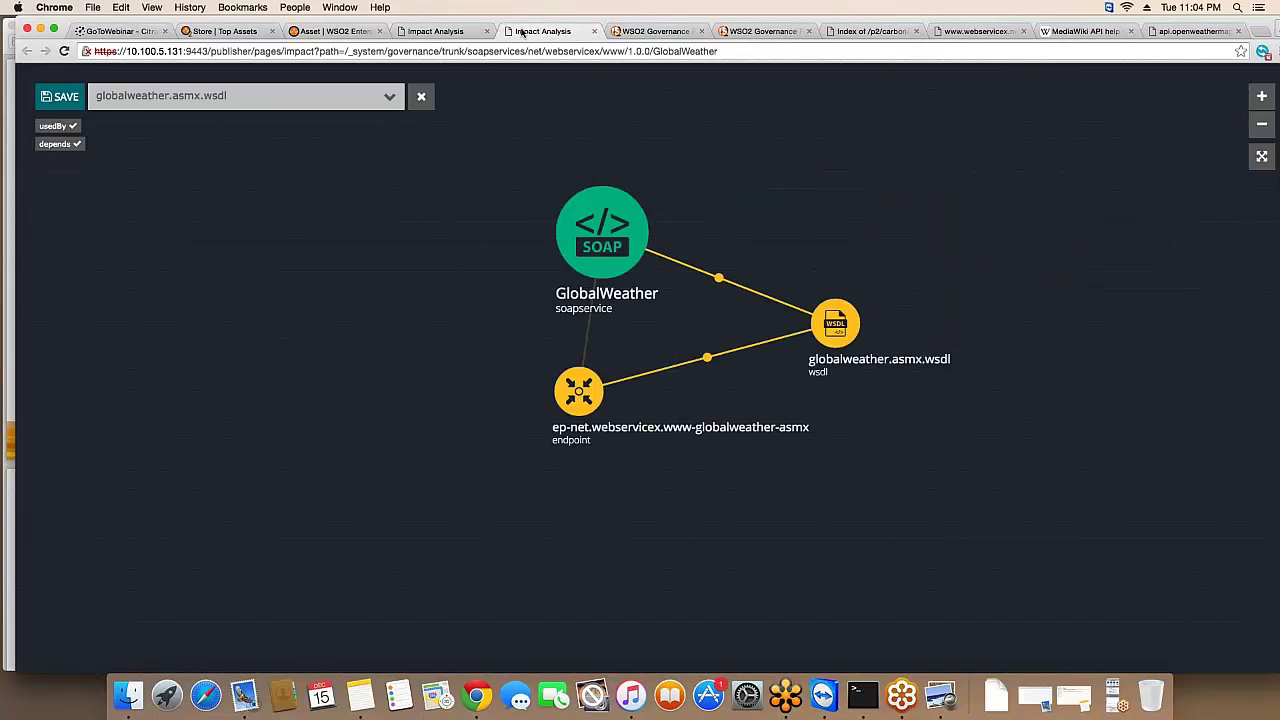
click(456, 33)
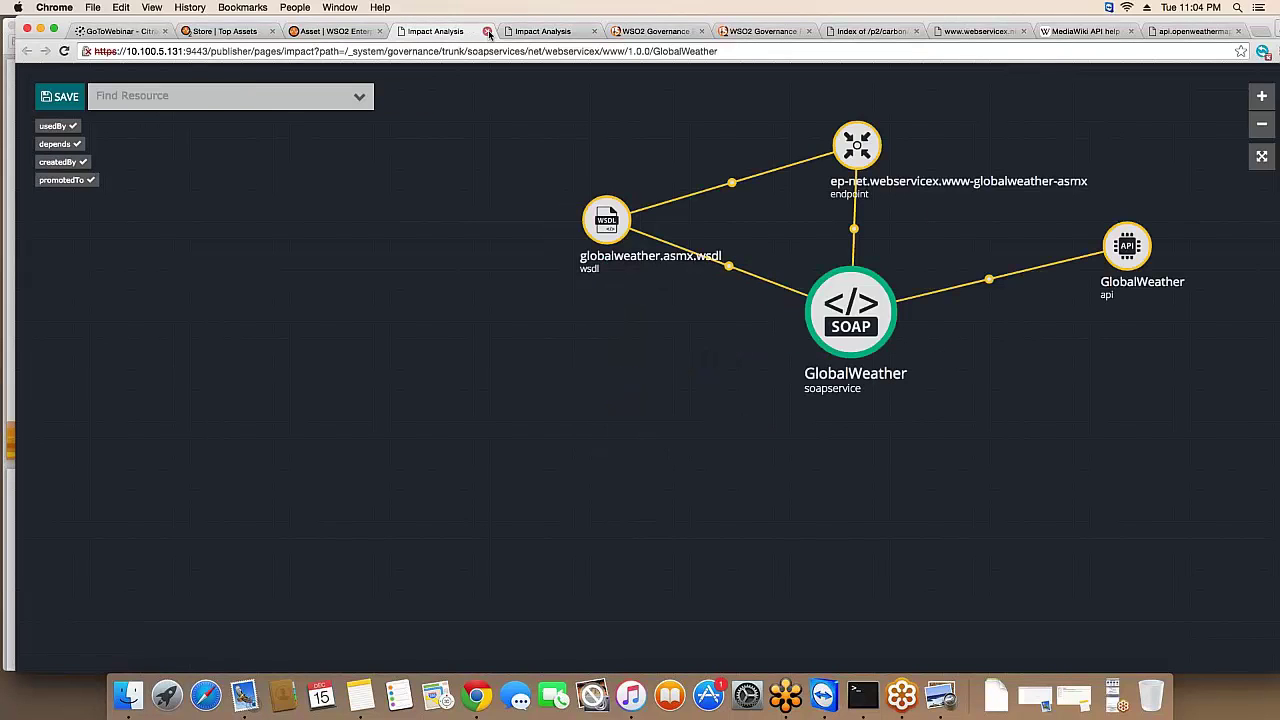
click(488, 32)
Close the last graph tab, review the GlobalWeather API (1.0.0, Created) in the APIs list
click(488, 32)
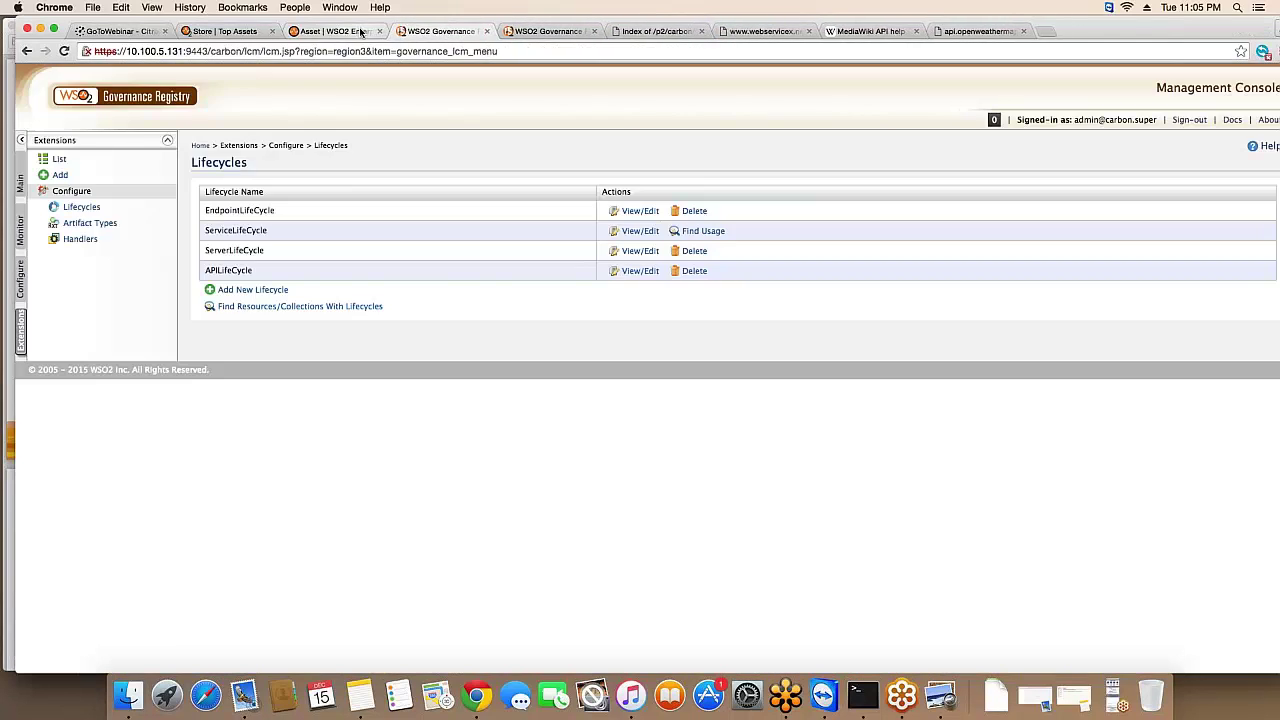
click(335, 31)
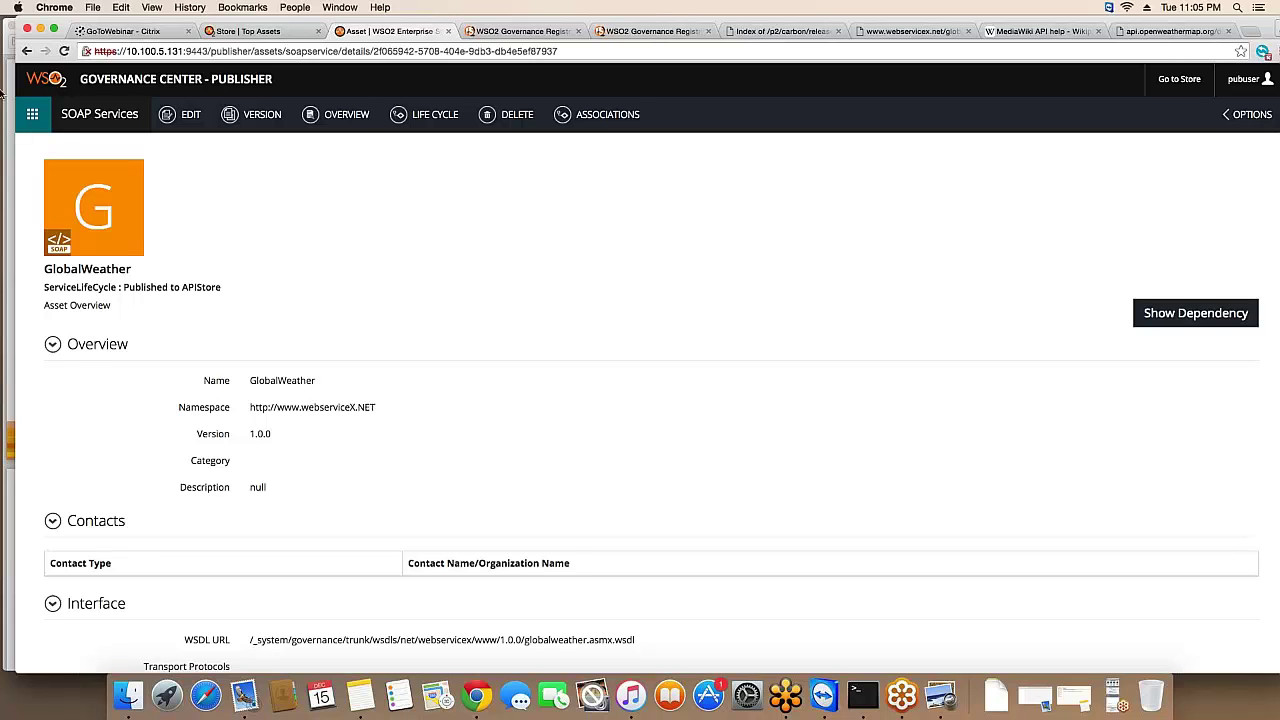
click(32, 114)
click(58, 173)
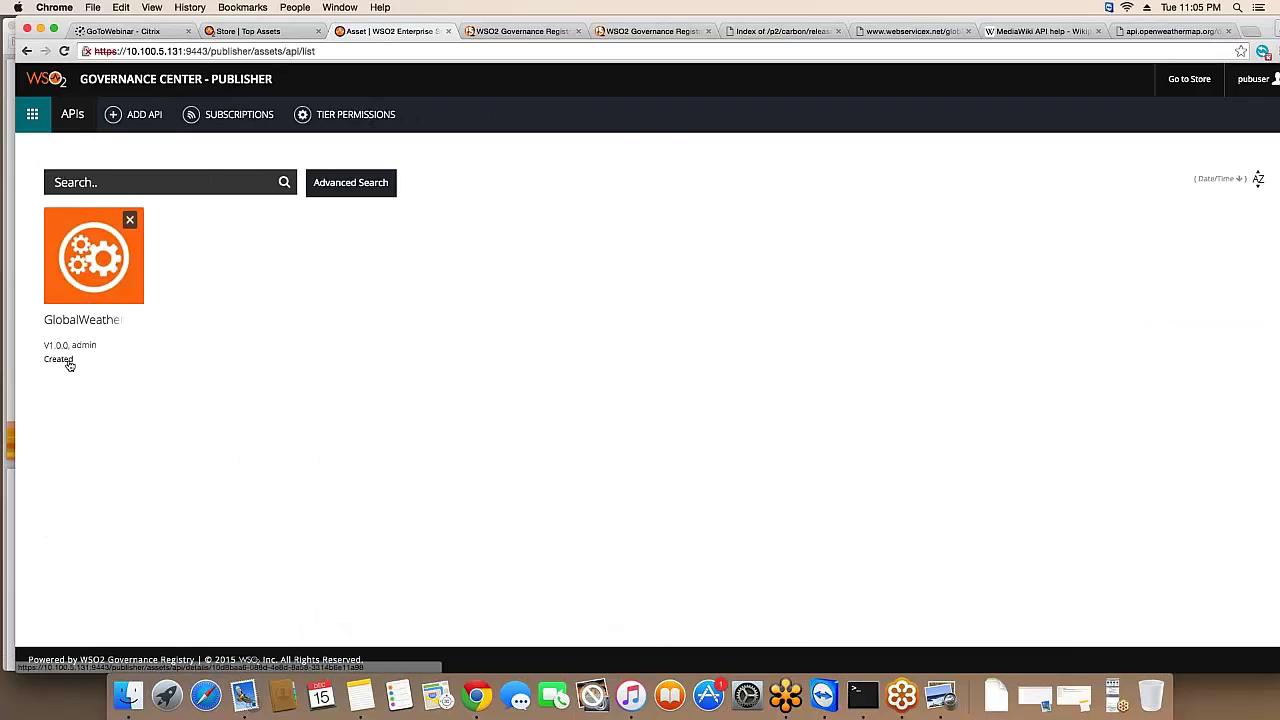
click(97, 291)
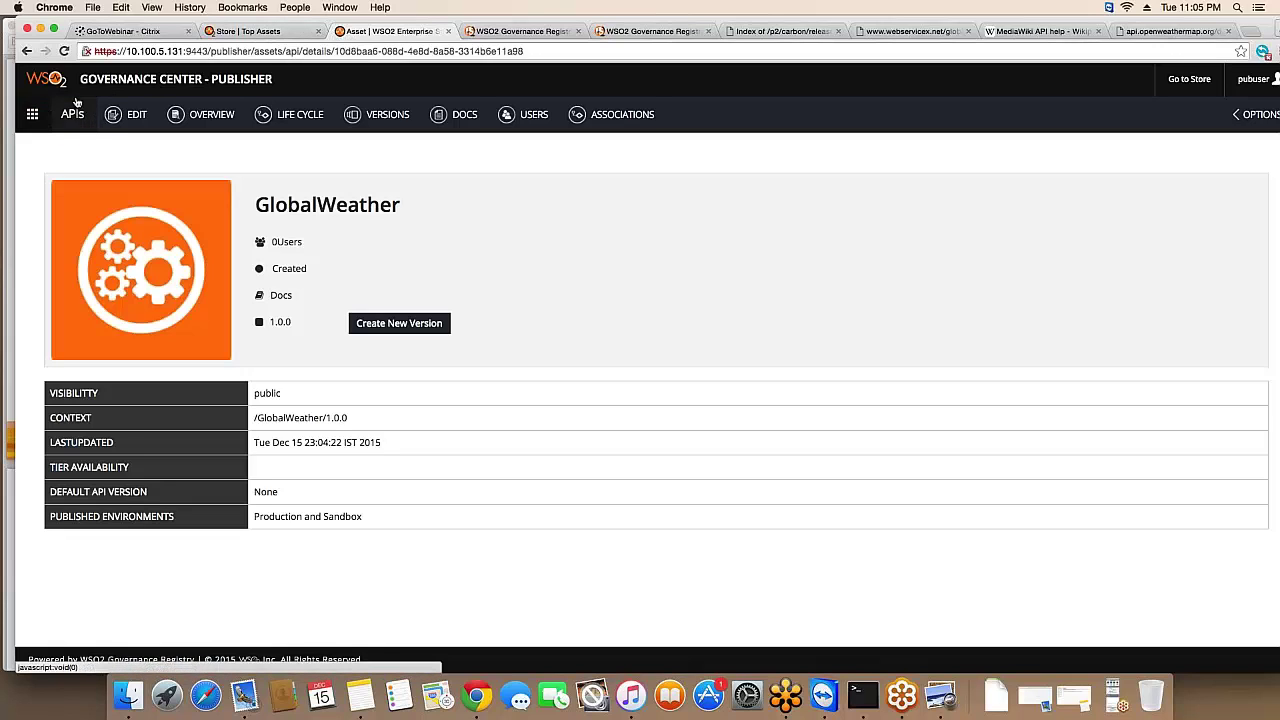
click(113, 90)
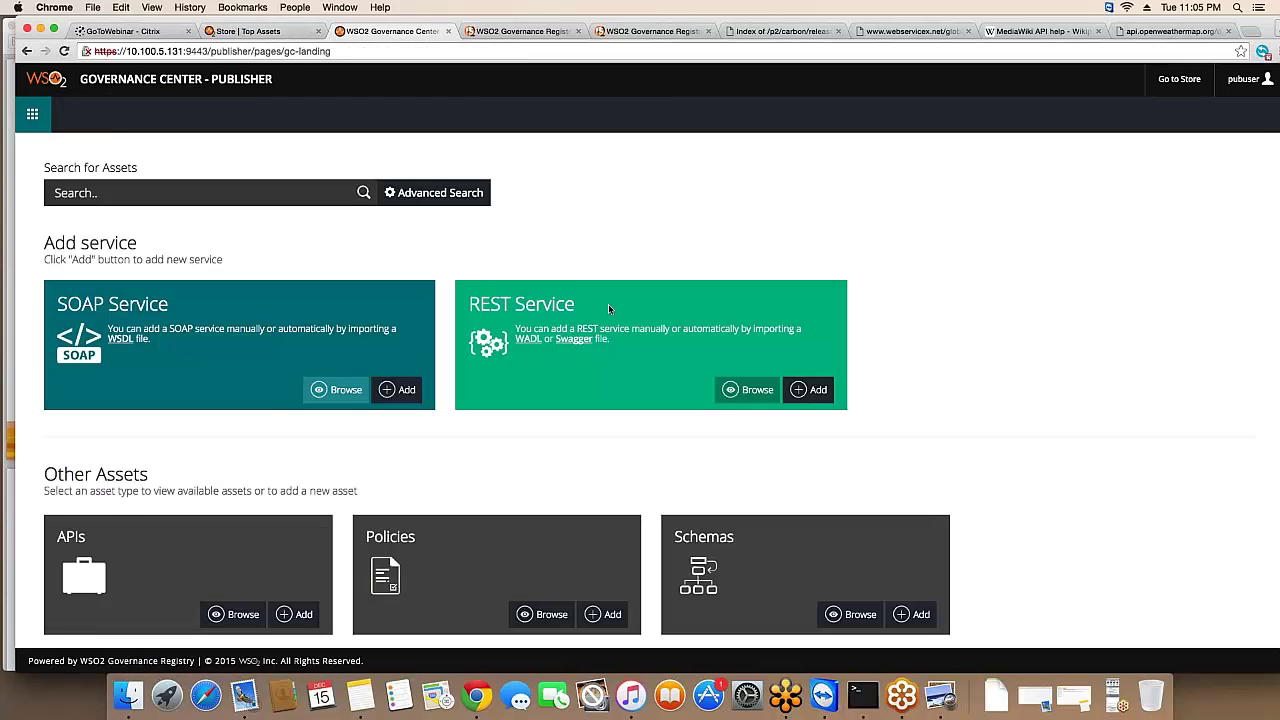
Choose 'Add a REST Service manually' on the REST Service card and continue to the form
click(806, 392)
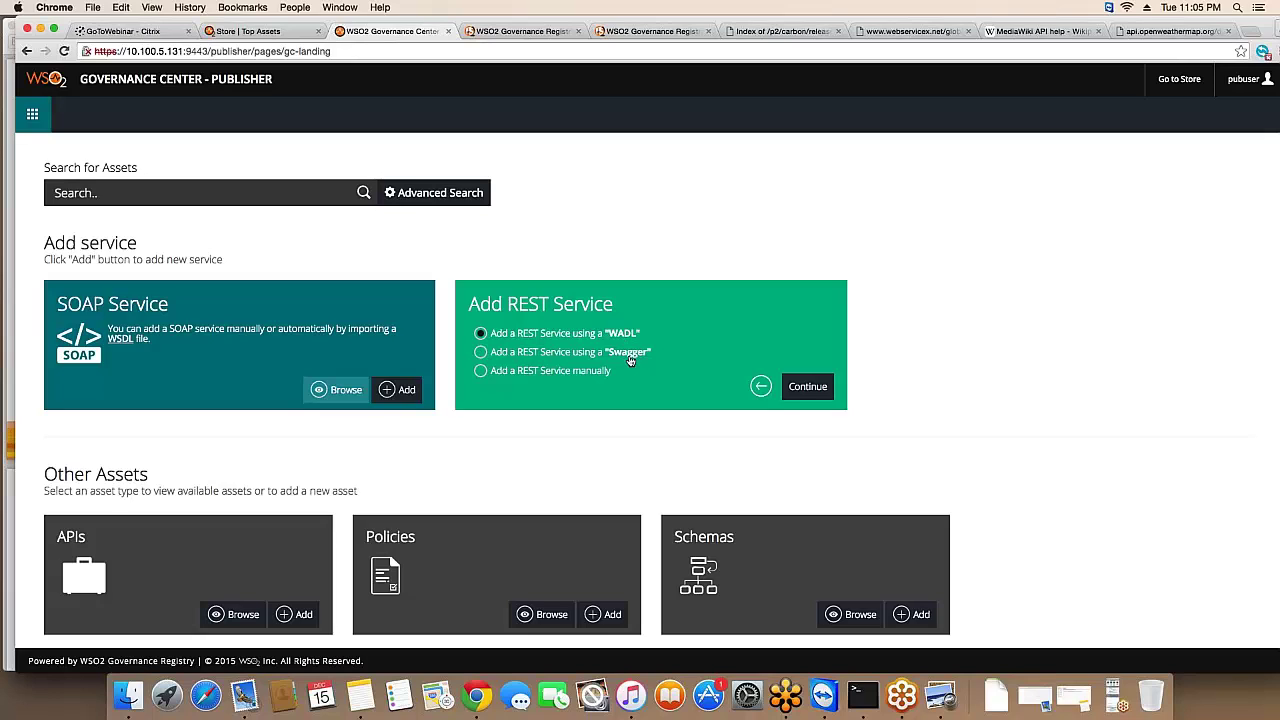
click(481, 371)
click(818, 392)
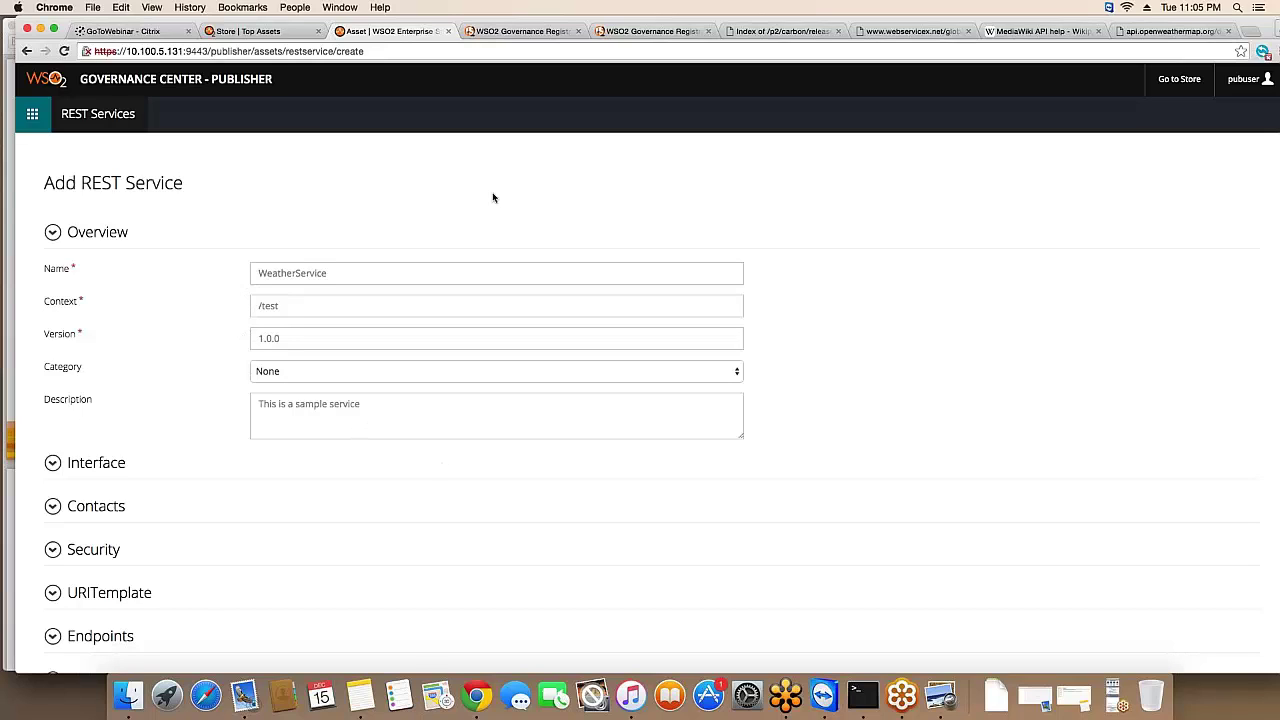
click(364, 698)
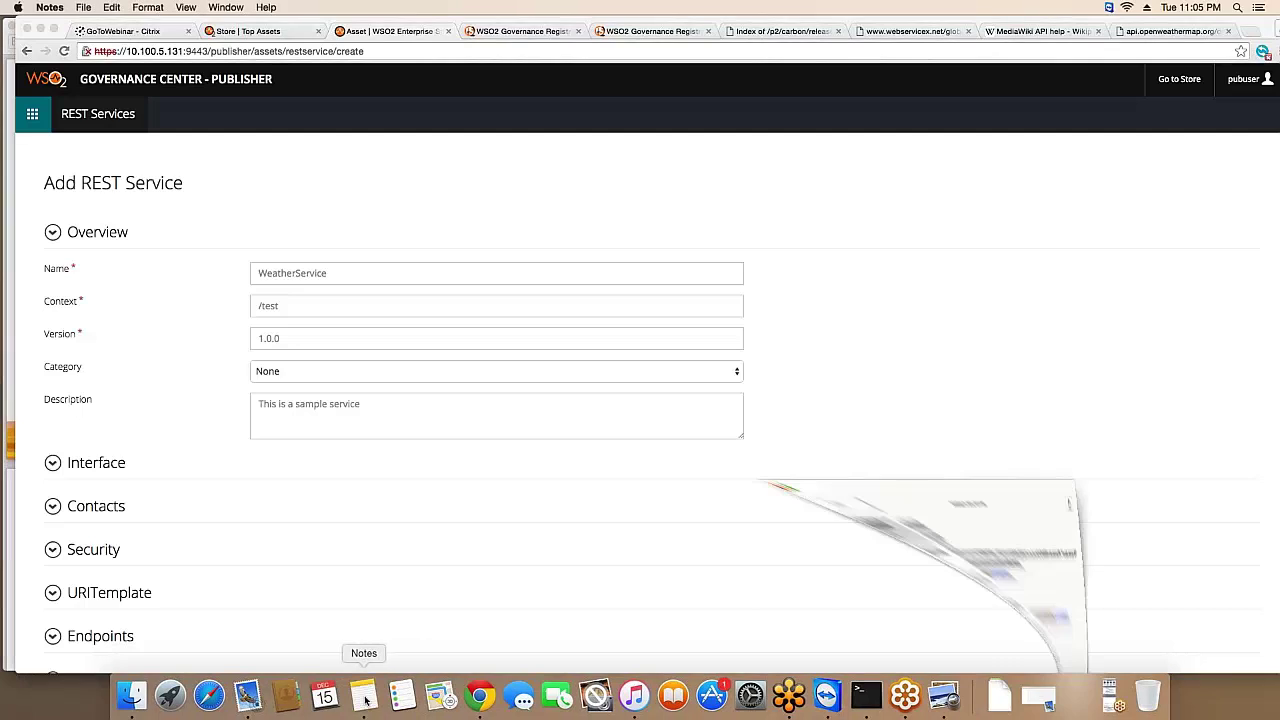
Copy WikipediaAPI from the notes into the service's Name field
drag(649, 212, 971, 376)
drag(766, 396, 716, 399)
right_click(730, 400)
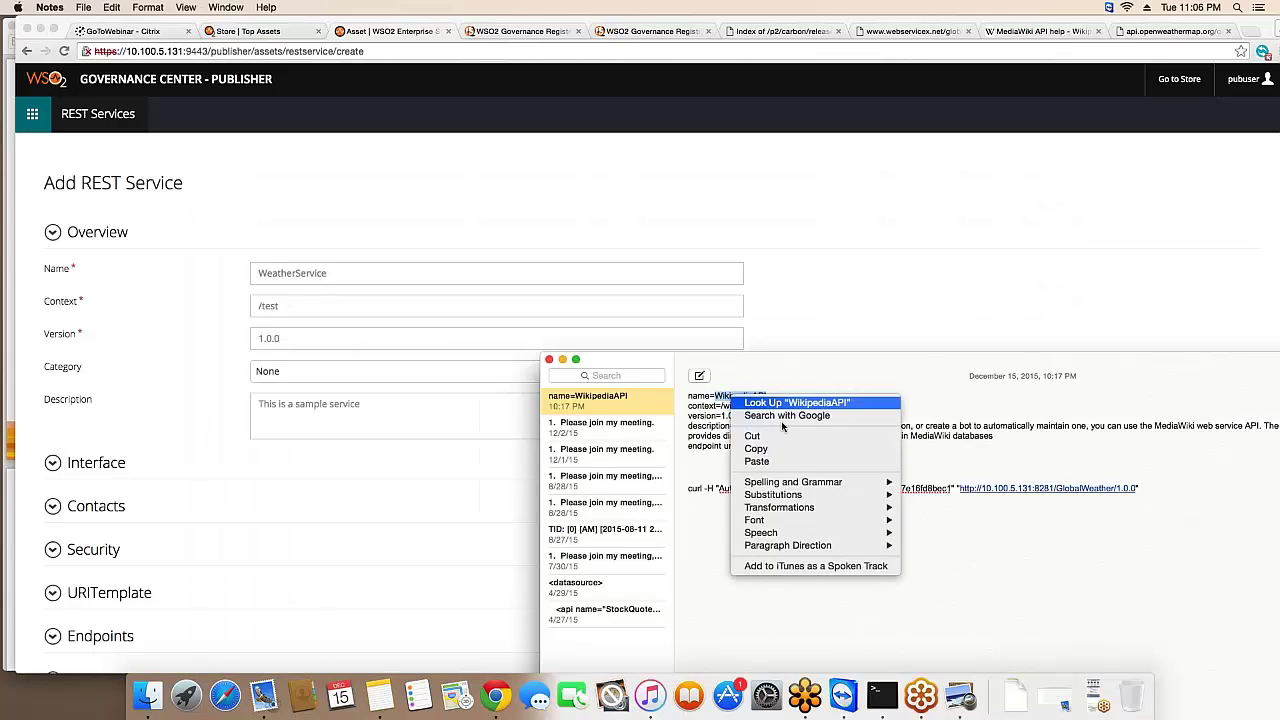
click(772, 448)
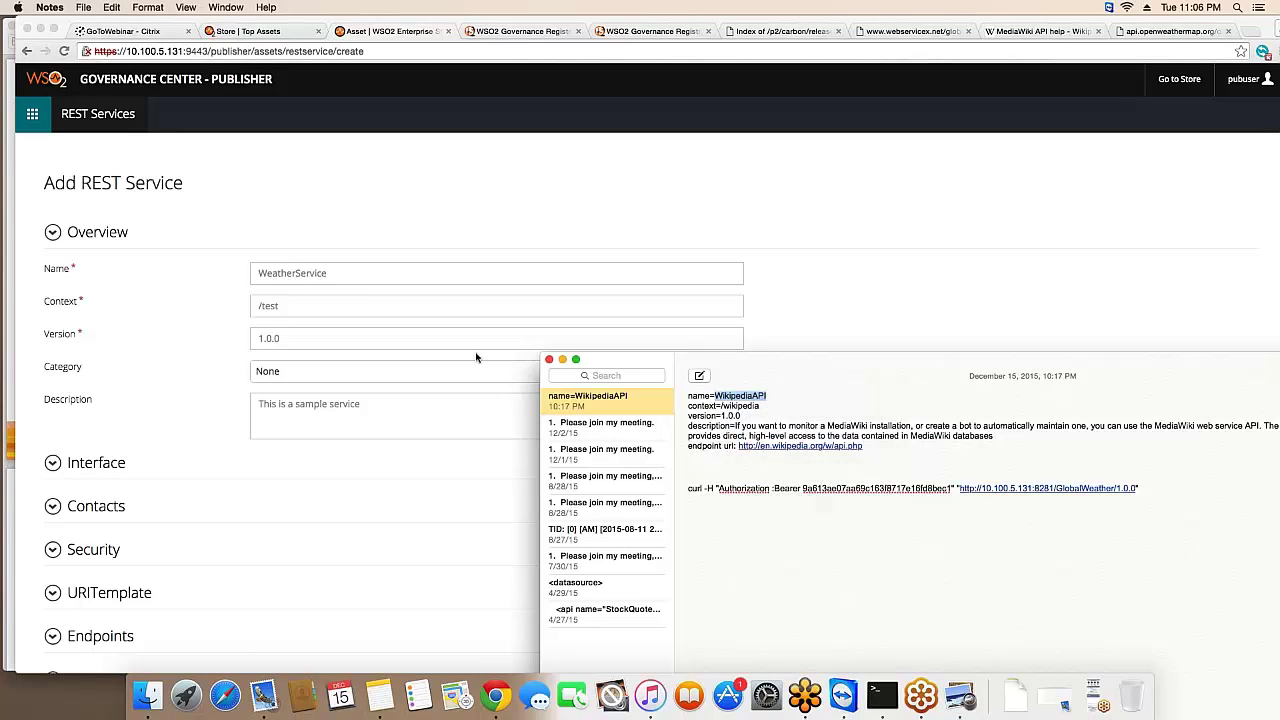
click(335, 274)
right_click(335, 274)
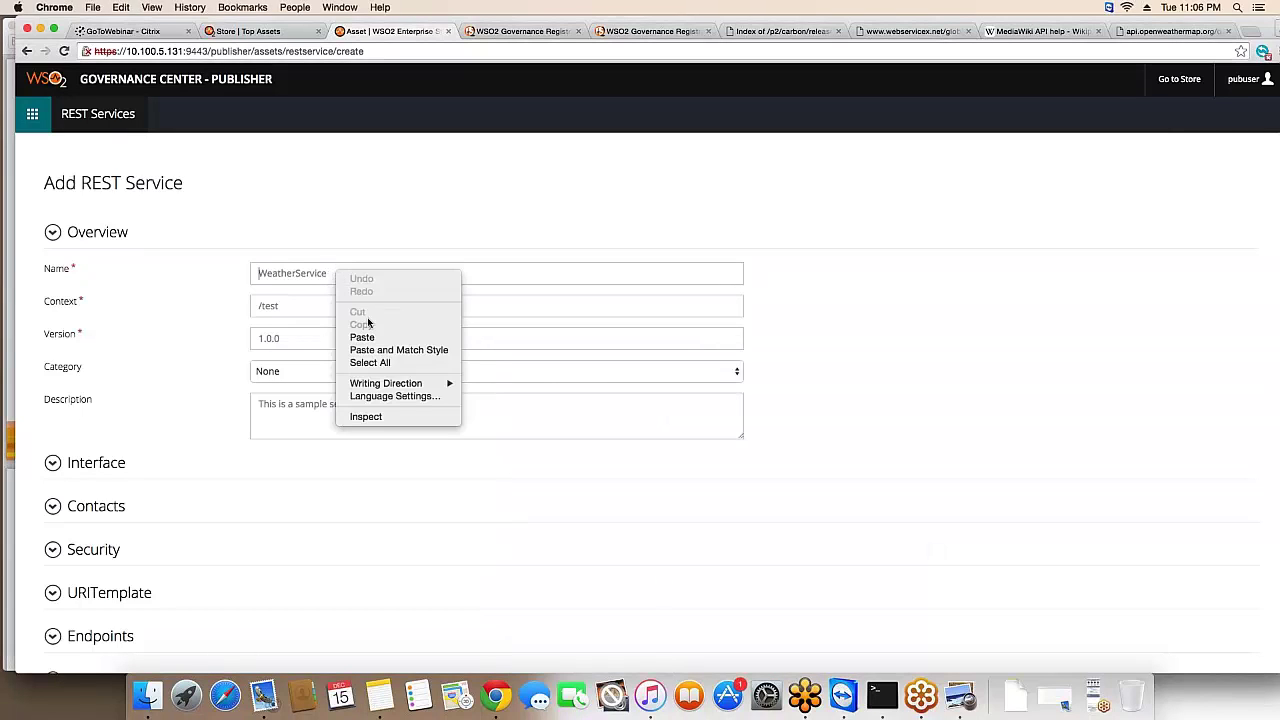
click(368, 331)
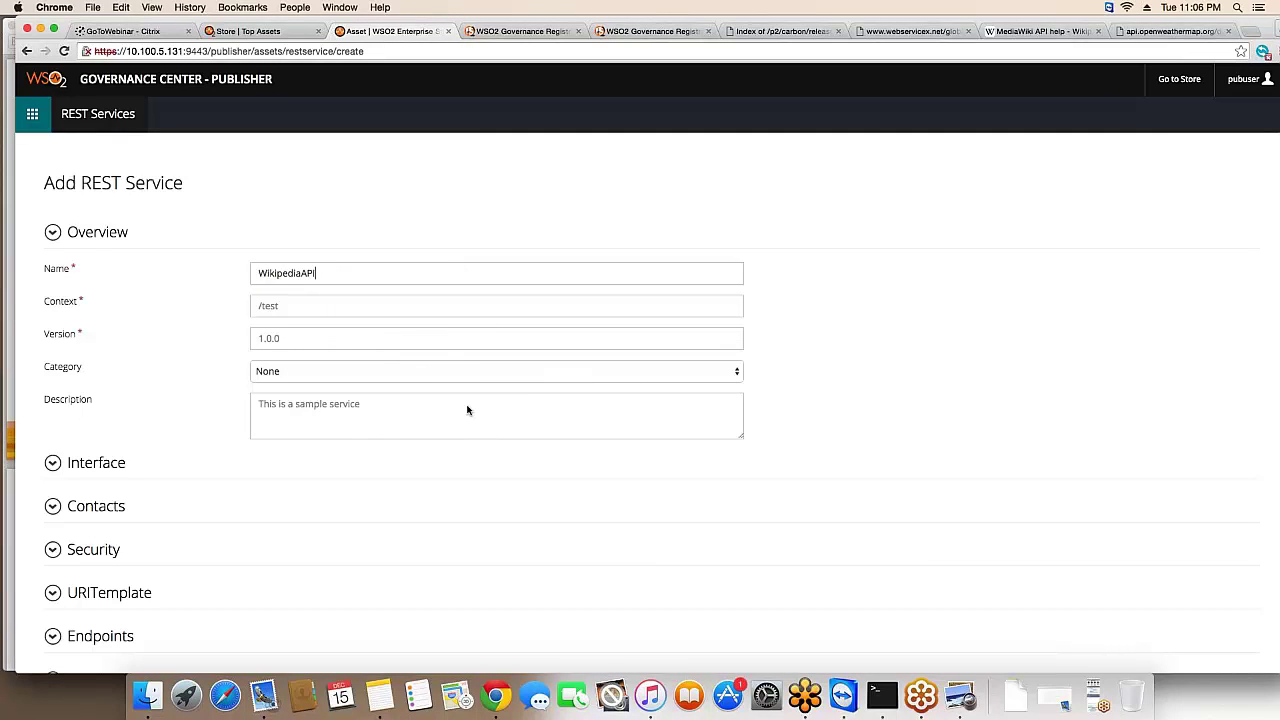
Fill Context with /wikipedia from the notes and set Version to 1.0.0
click(380, 695)
drag(761, 407, 720, 407)
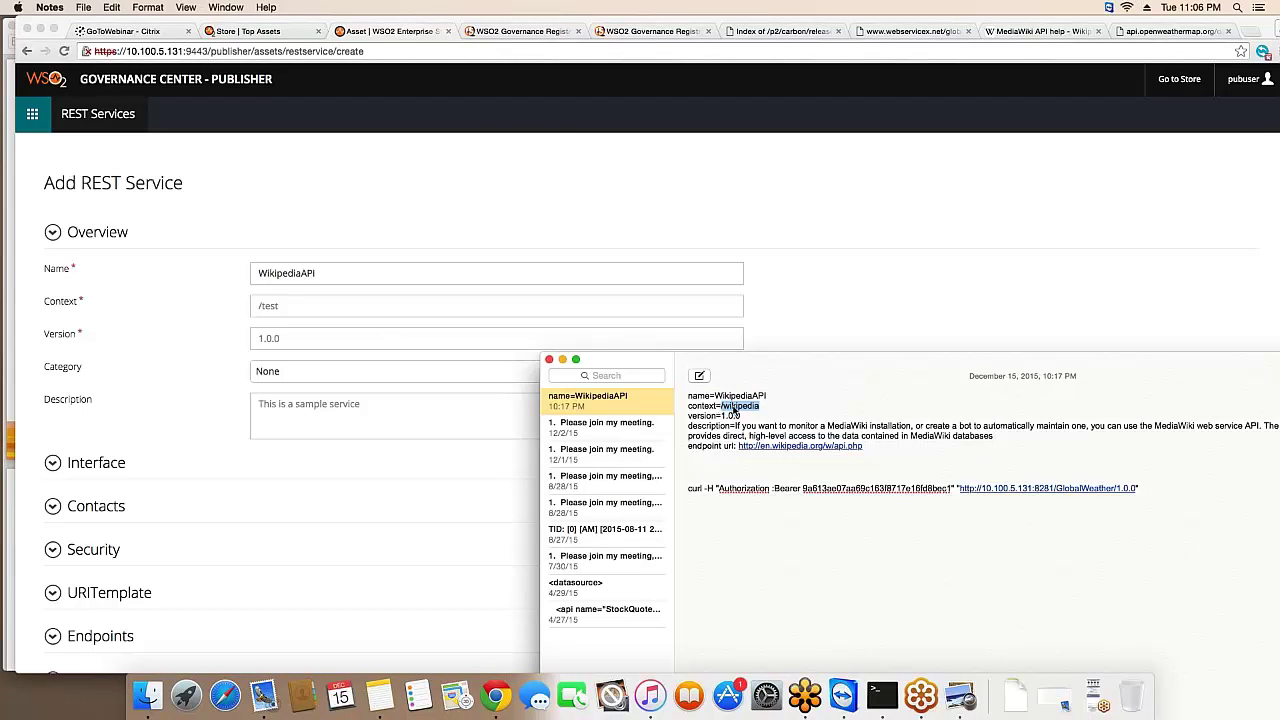
right_click(735, 411)
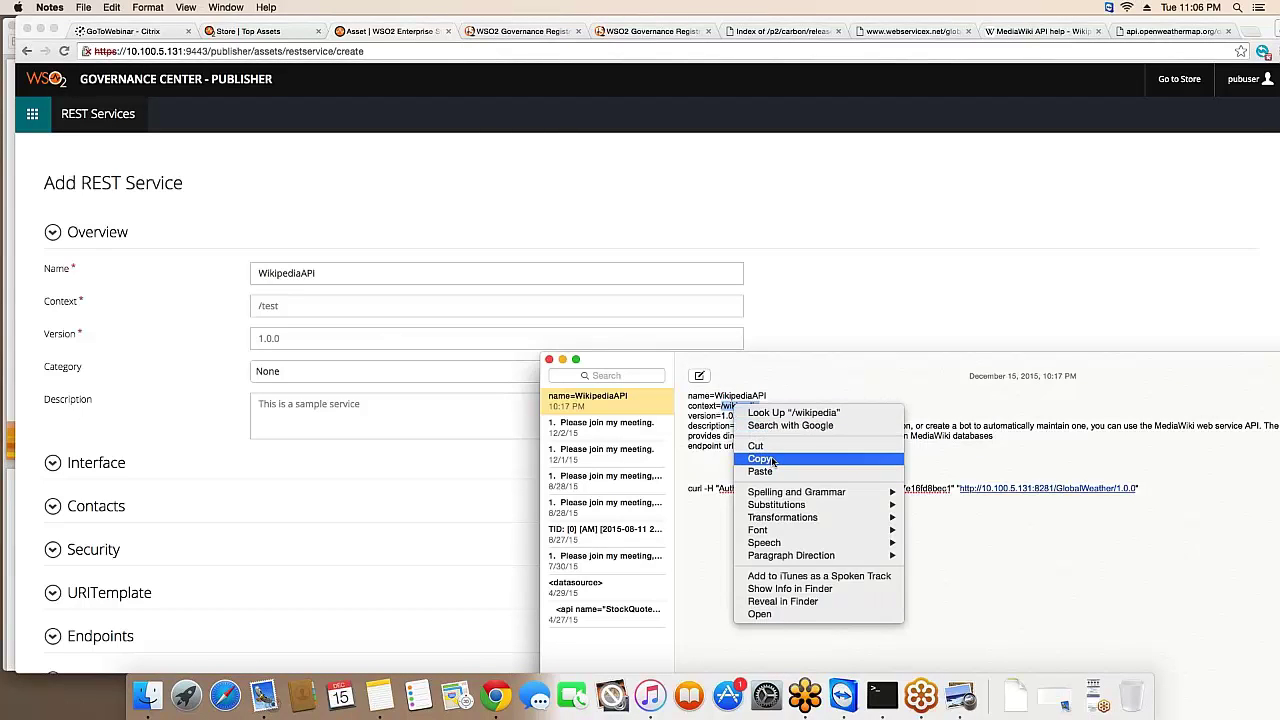
click(773, 459)
click(270, 312)
right_click(270, 312)
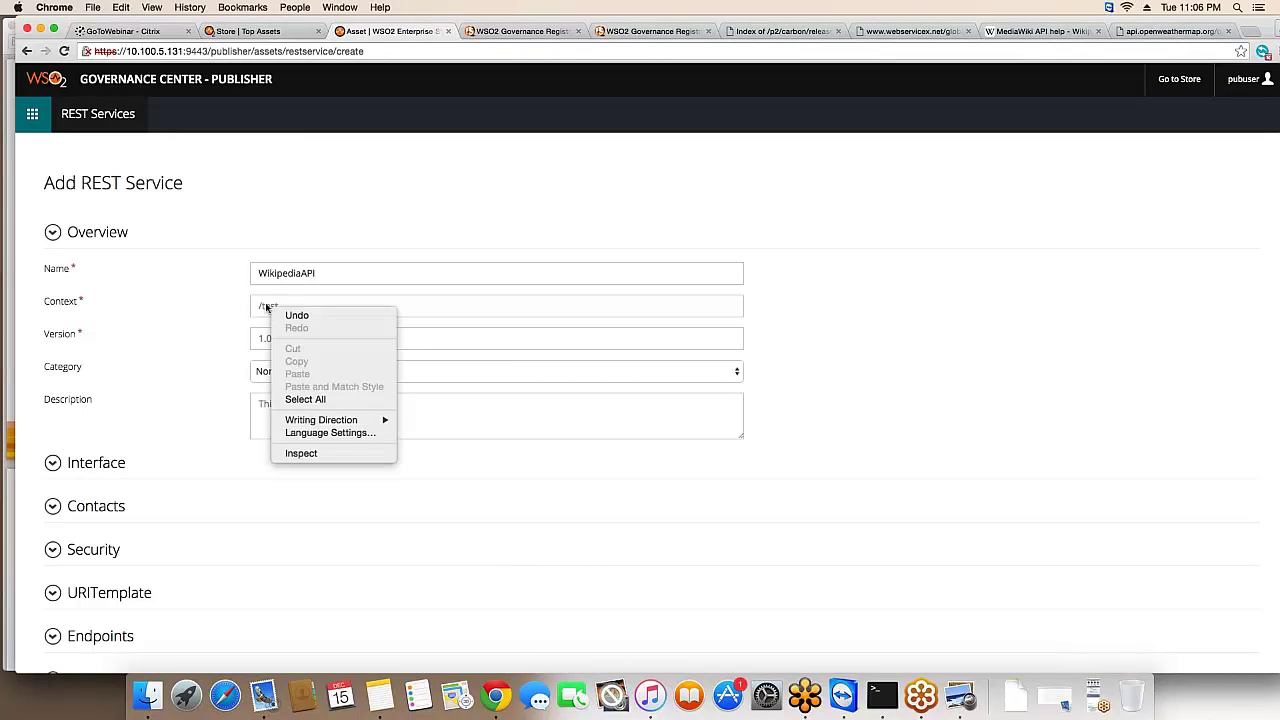
click(265, 306)
right_click(264, 305)
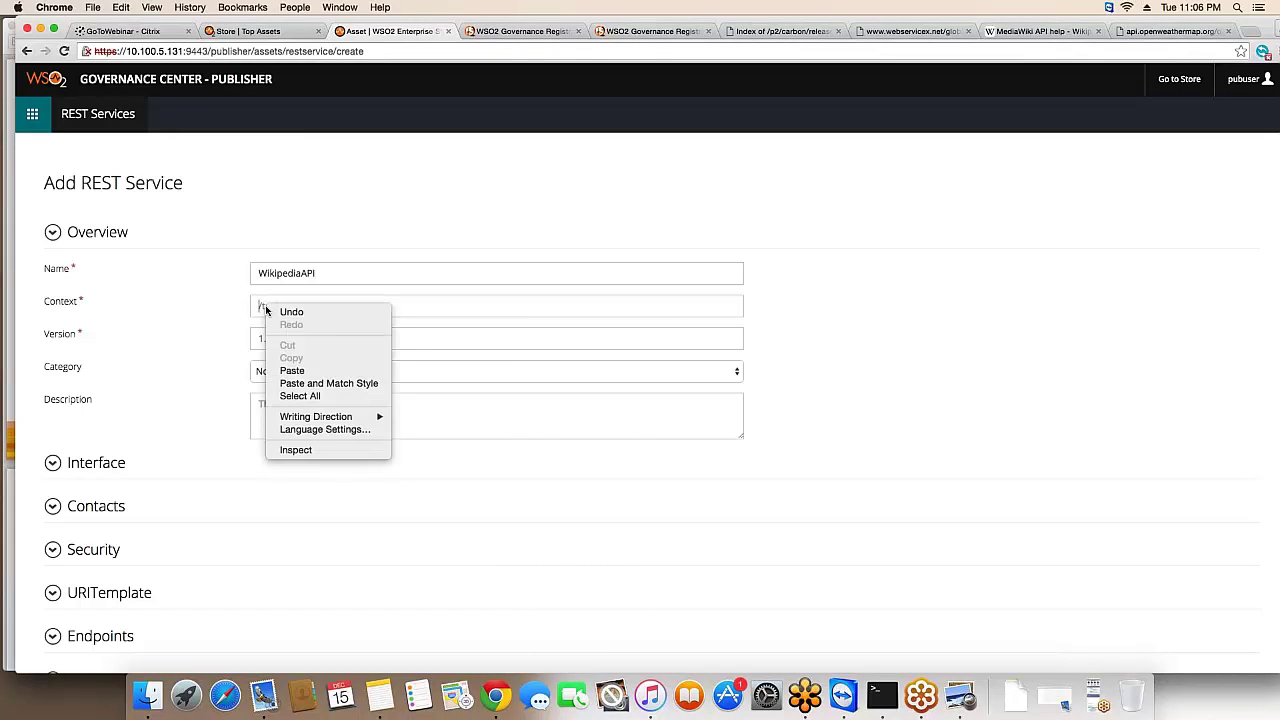
click(293, 370)
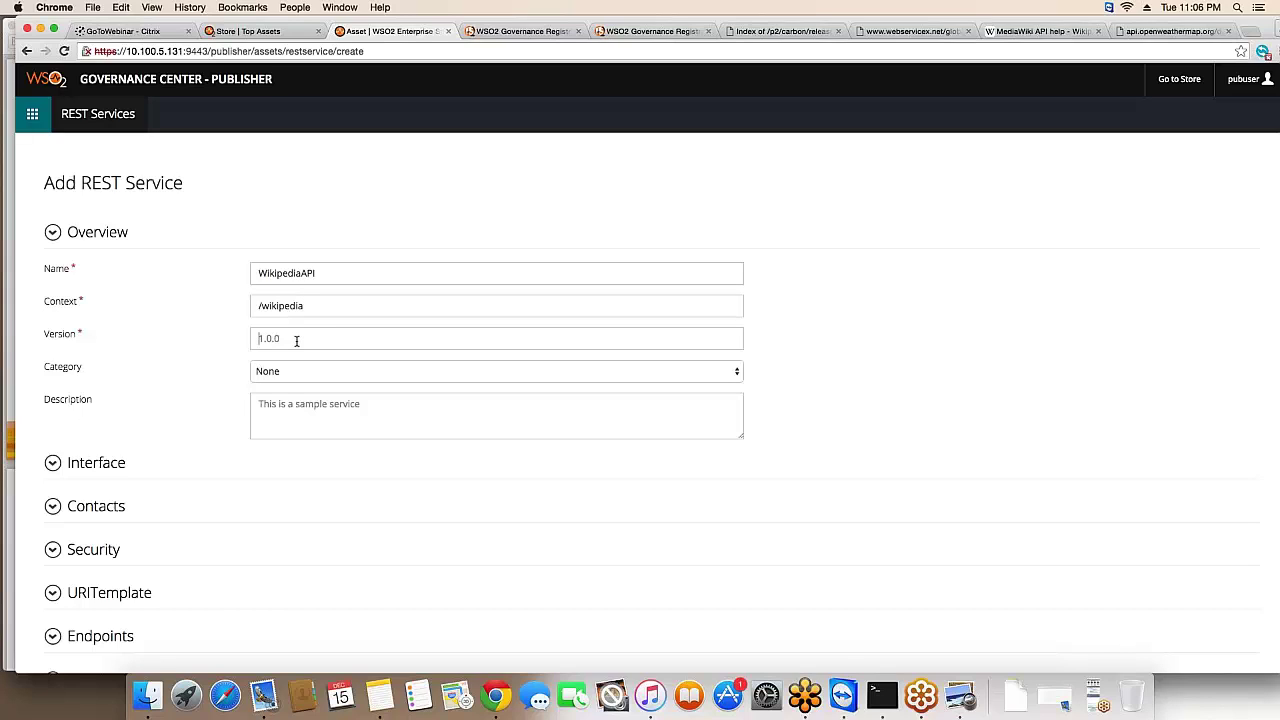
text(1.0.0)
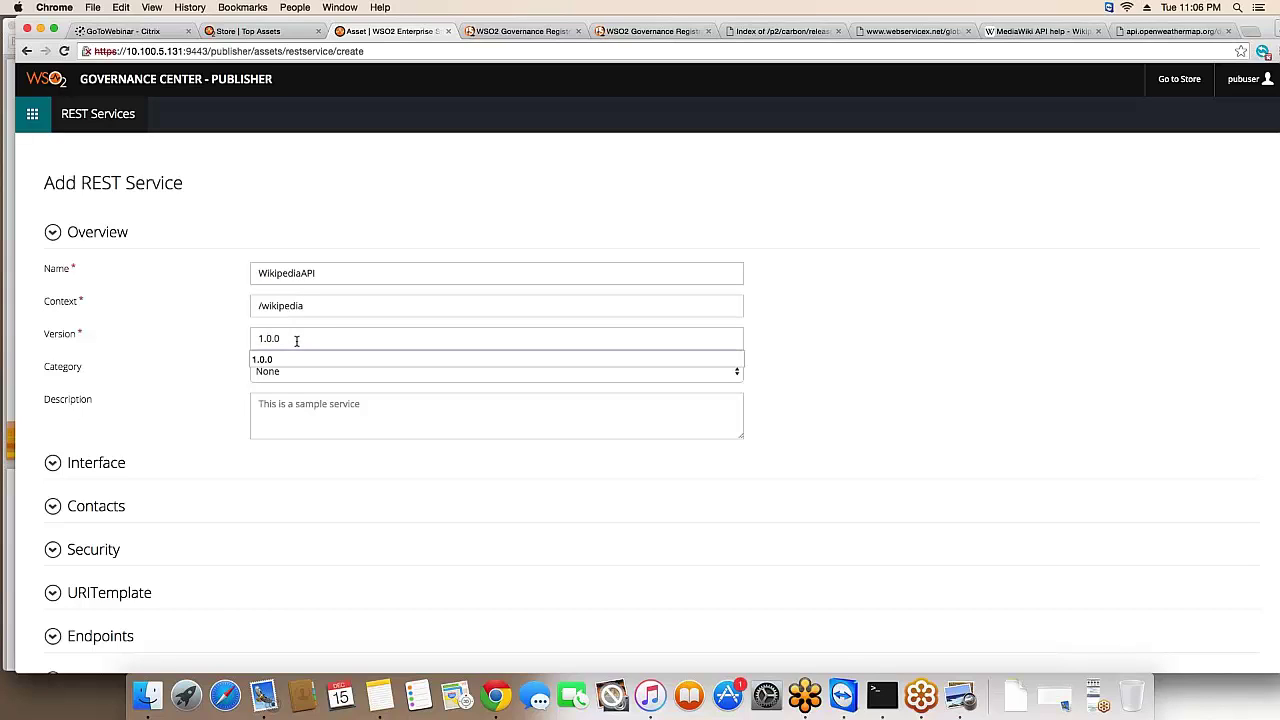
click(1120, 346)
Copy the MediaWiki API description from the notes into the Description field
click(380, 695)
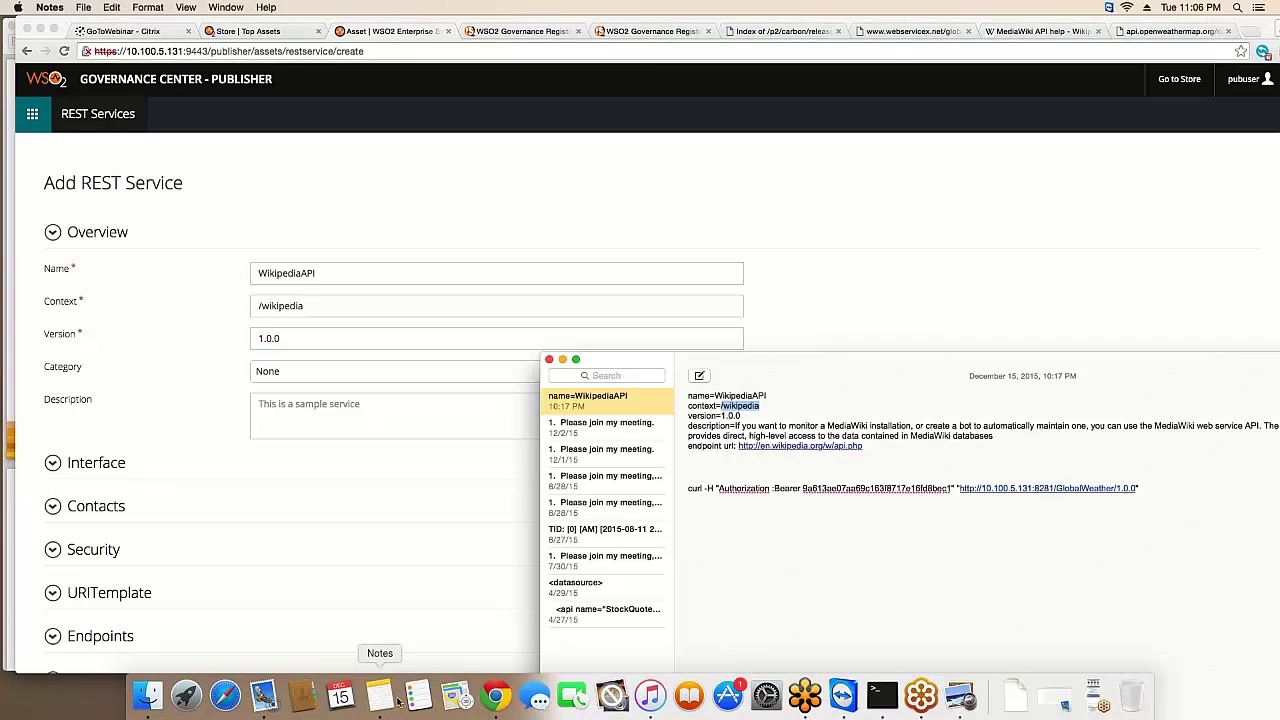
click(736, 426)
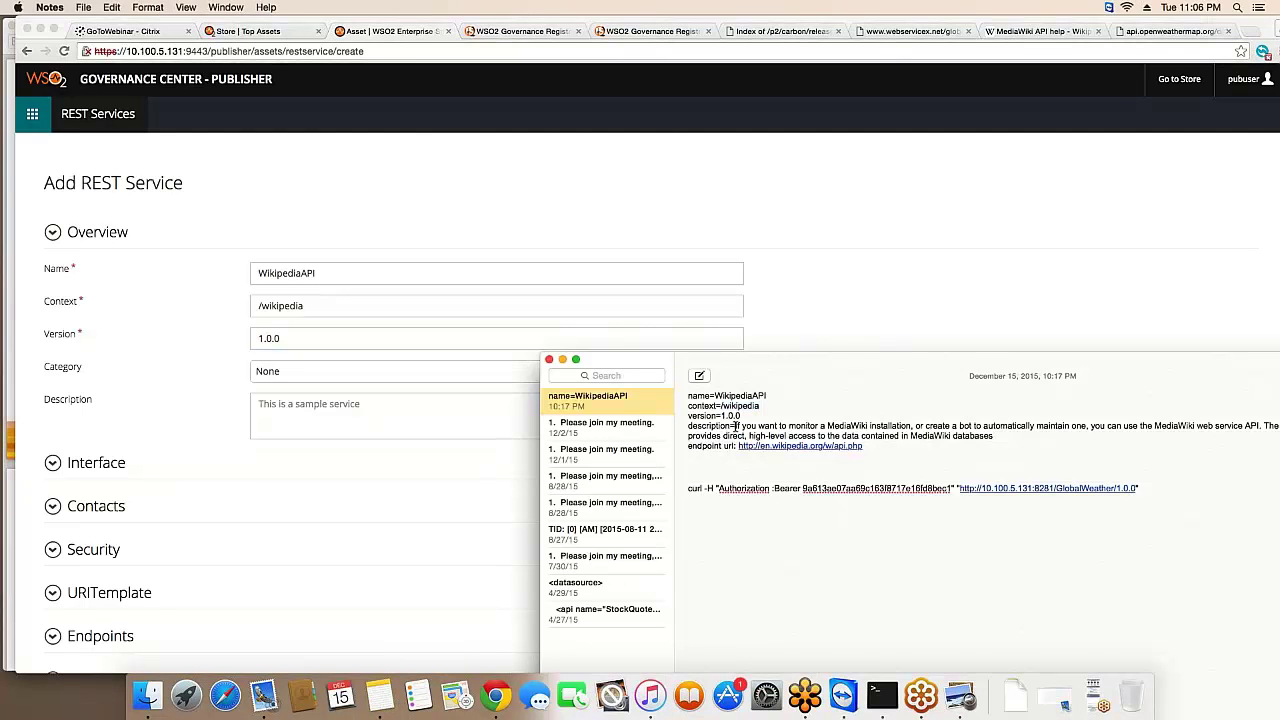
drag(736, 426, 992, 436)
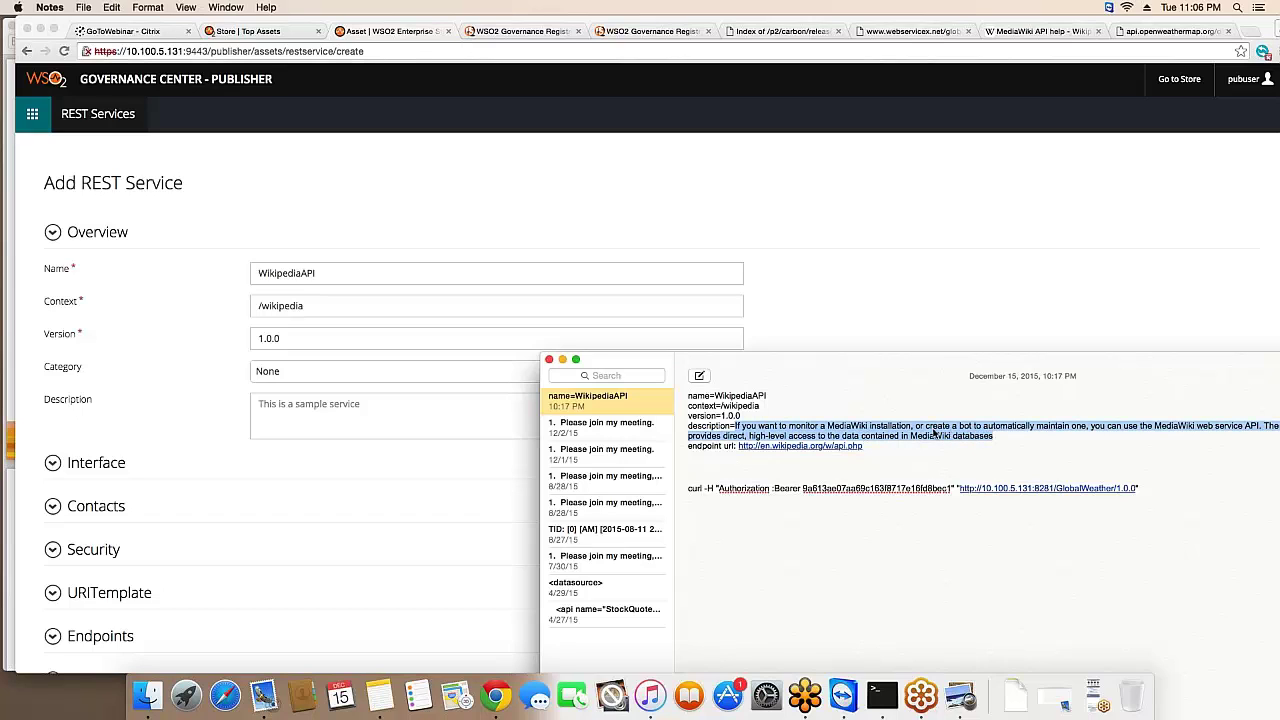
right_click(933, 433)
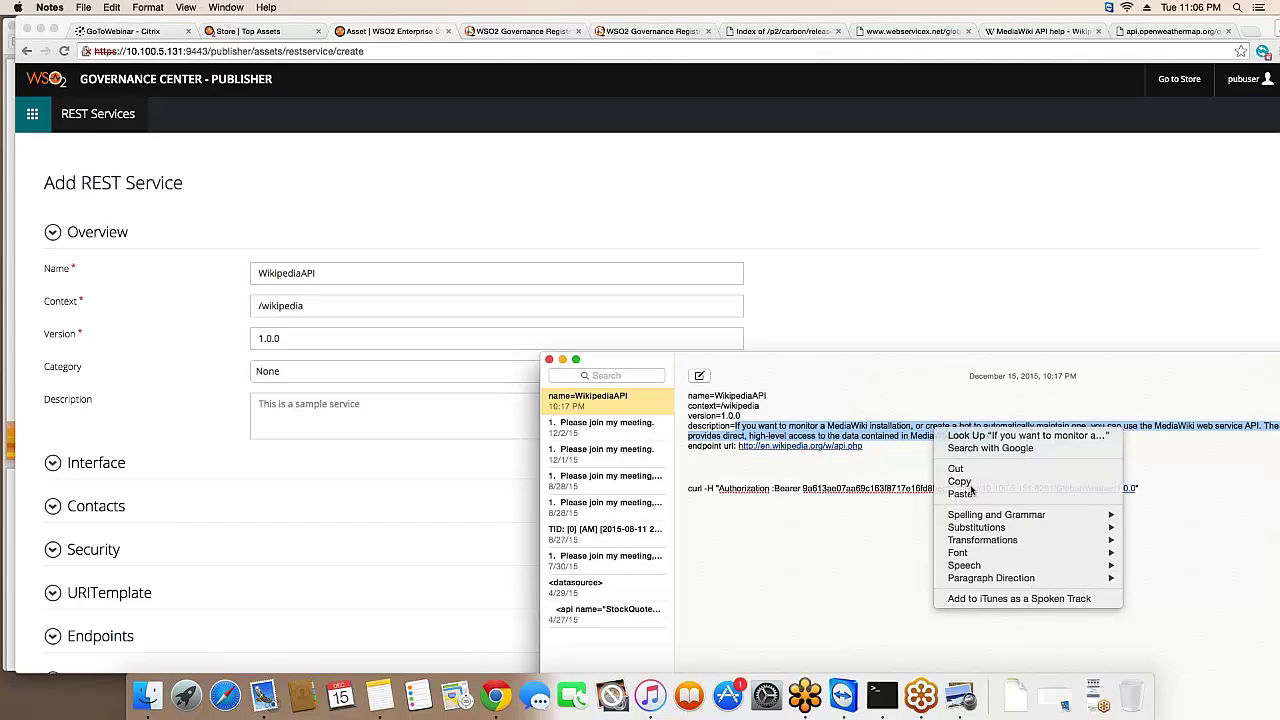
click(965, 482)
click(290, 410)
right_click(290, 410)
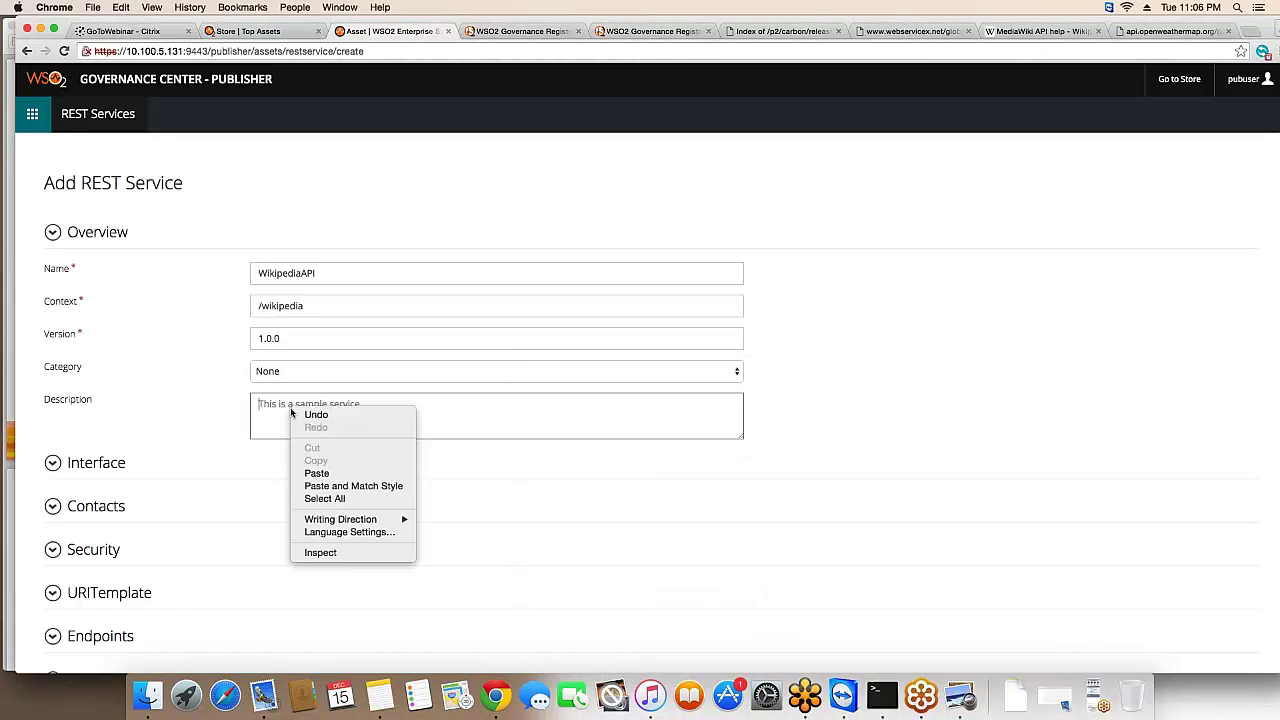
click(331, 474)
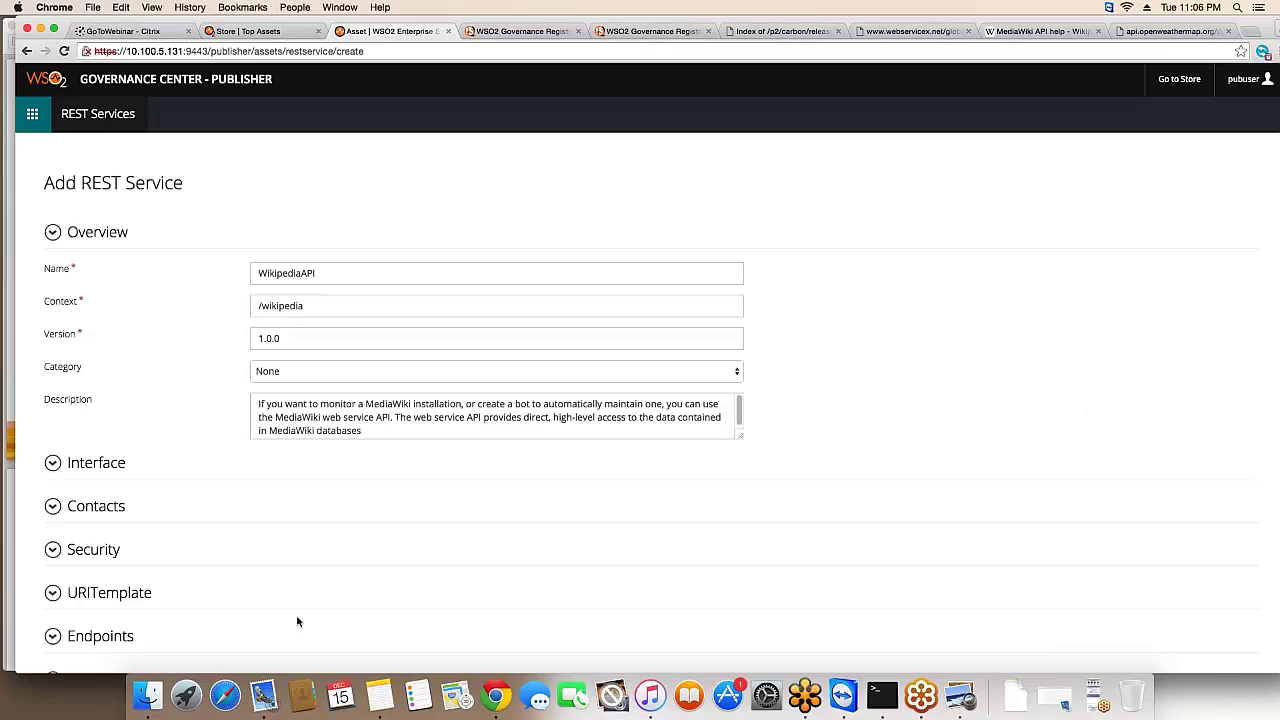
scroll(243, 534, down, 3)
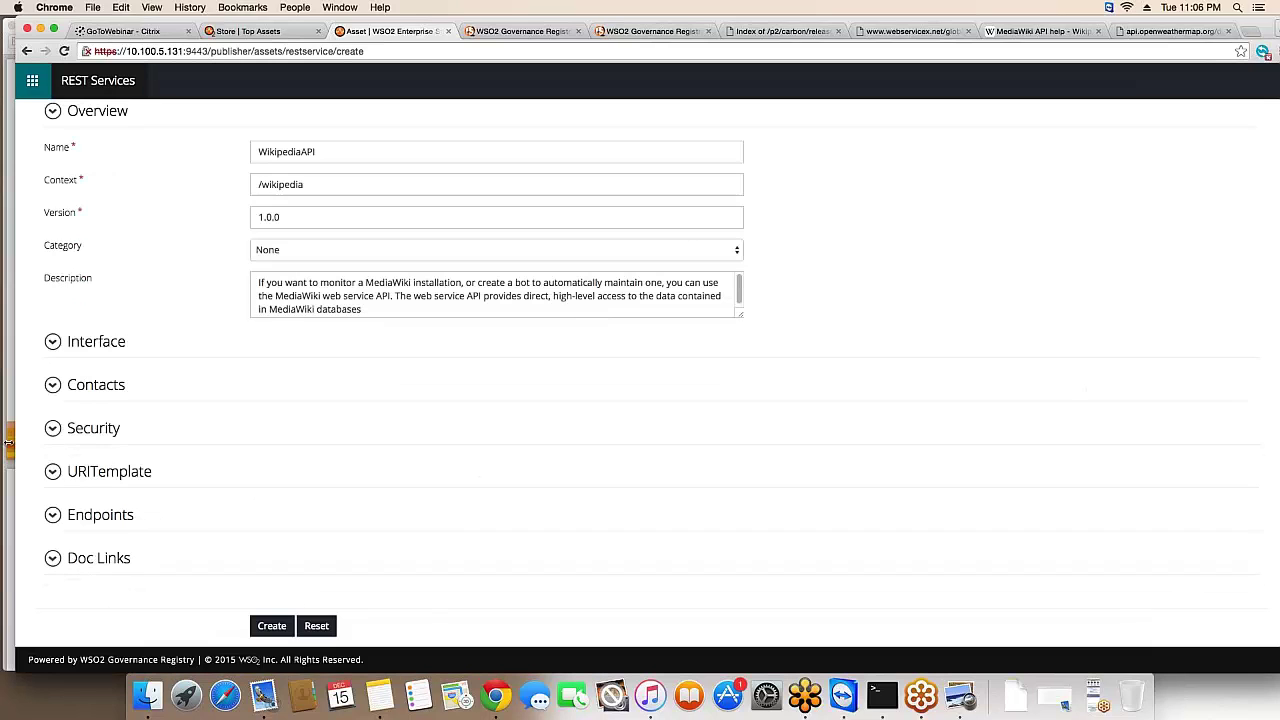
click(52, 516)
click(258, 551)
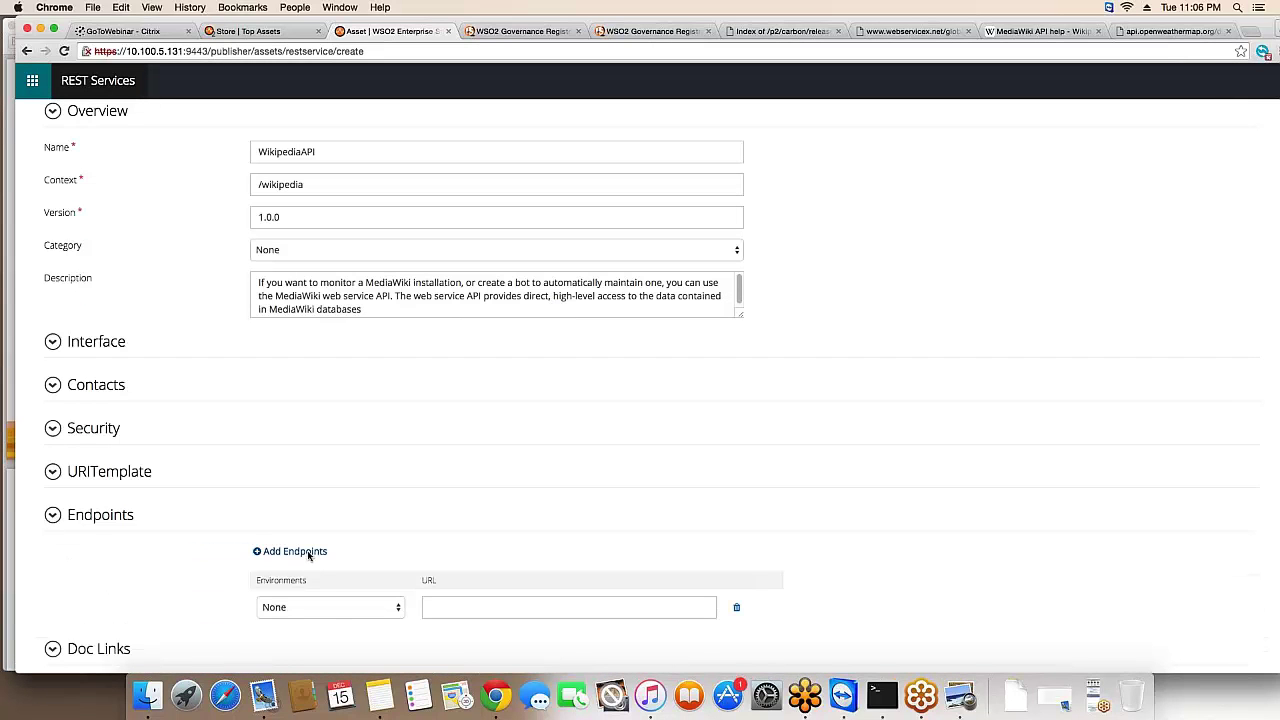
click(304, 609)
click(297, 636)
click(387, 703)
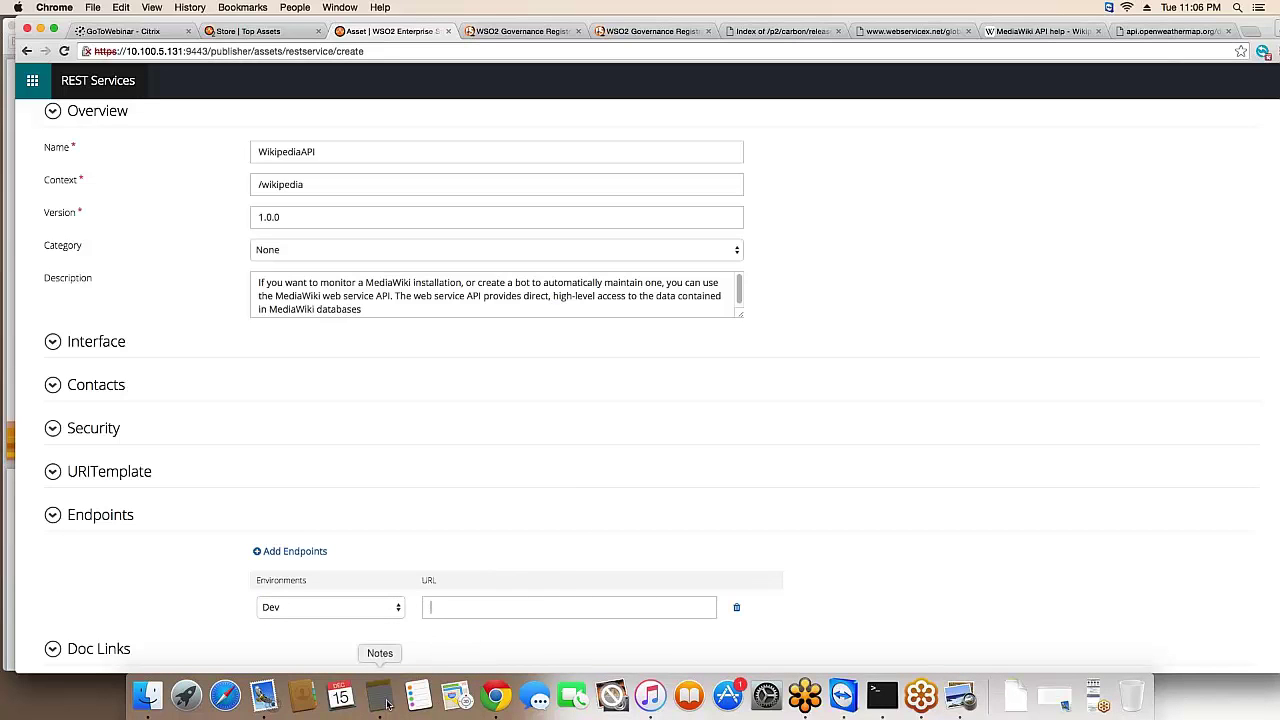
drag(866, 447, 740, 447)
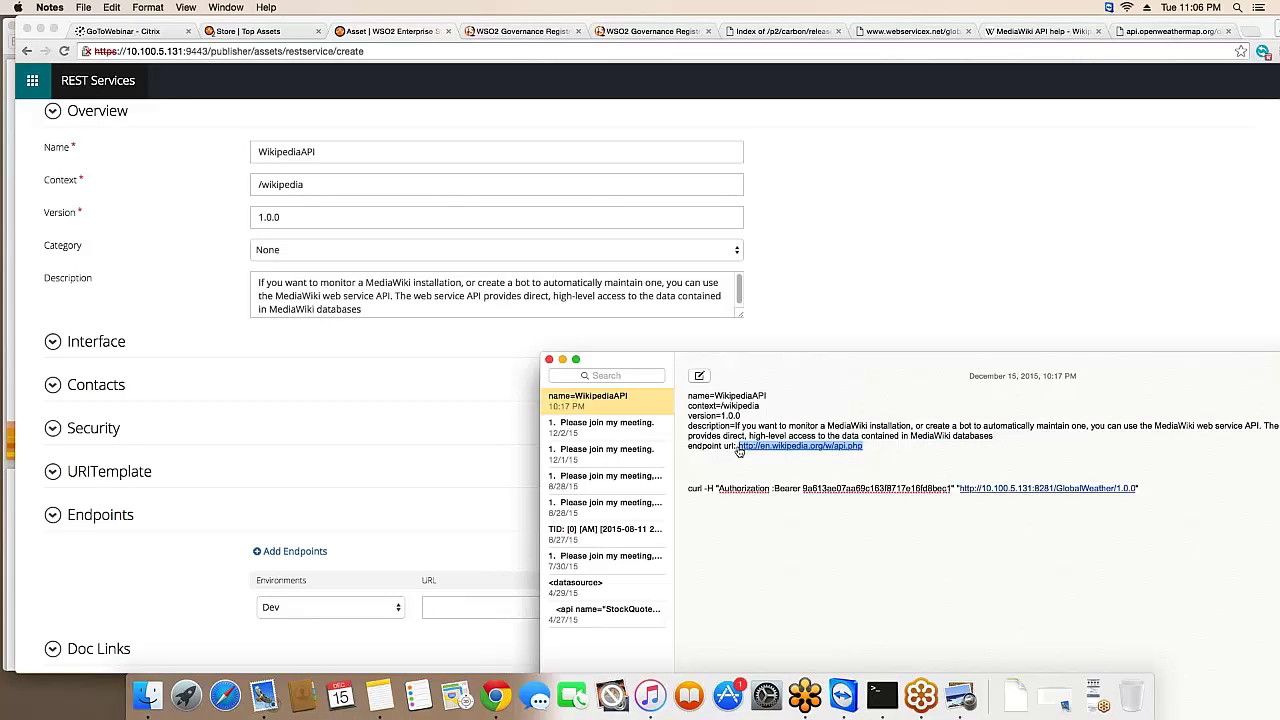
right_click(758, 448)
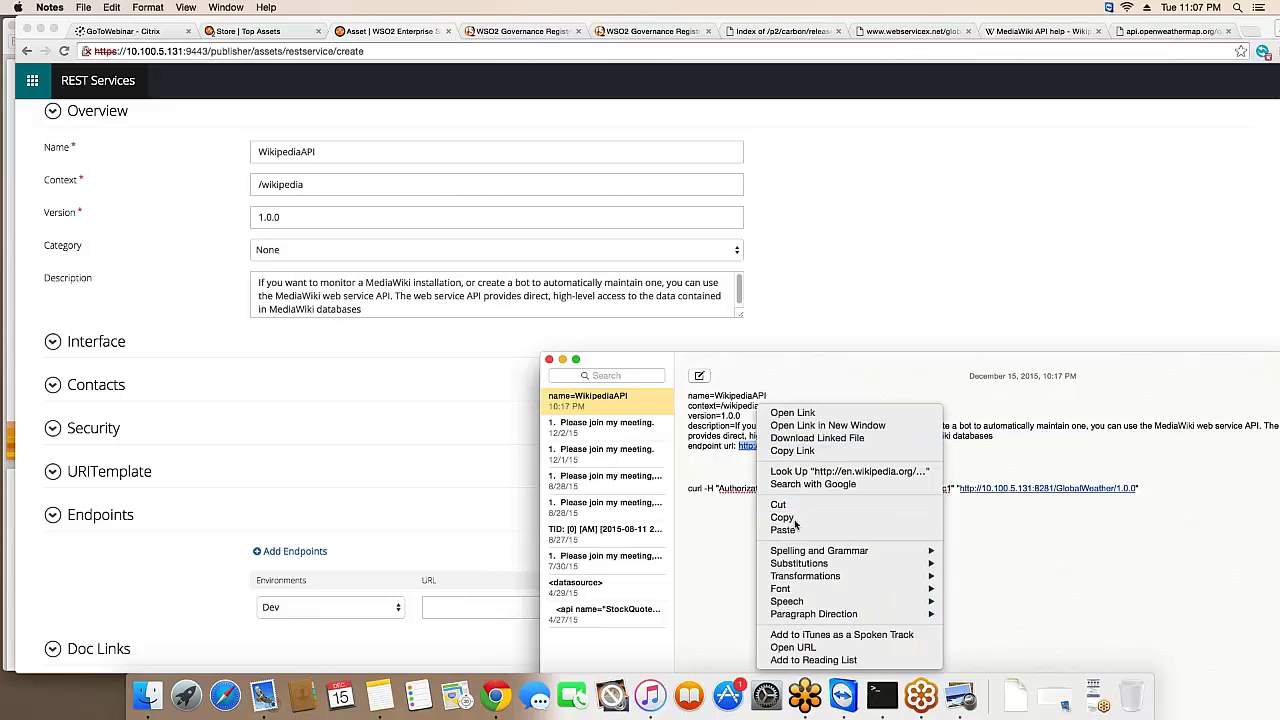
click(790, 518)
click(455, 606)
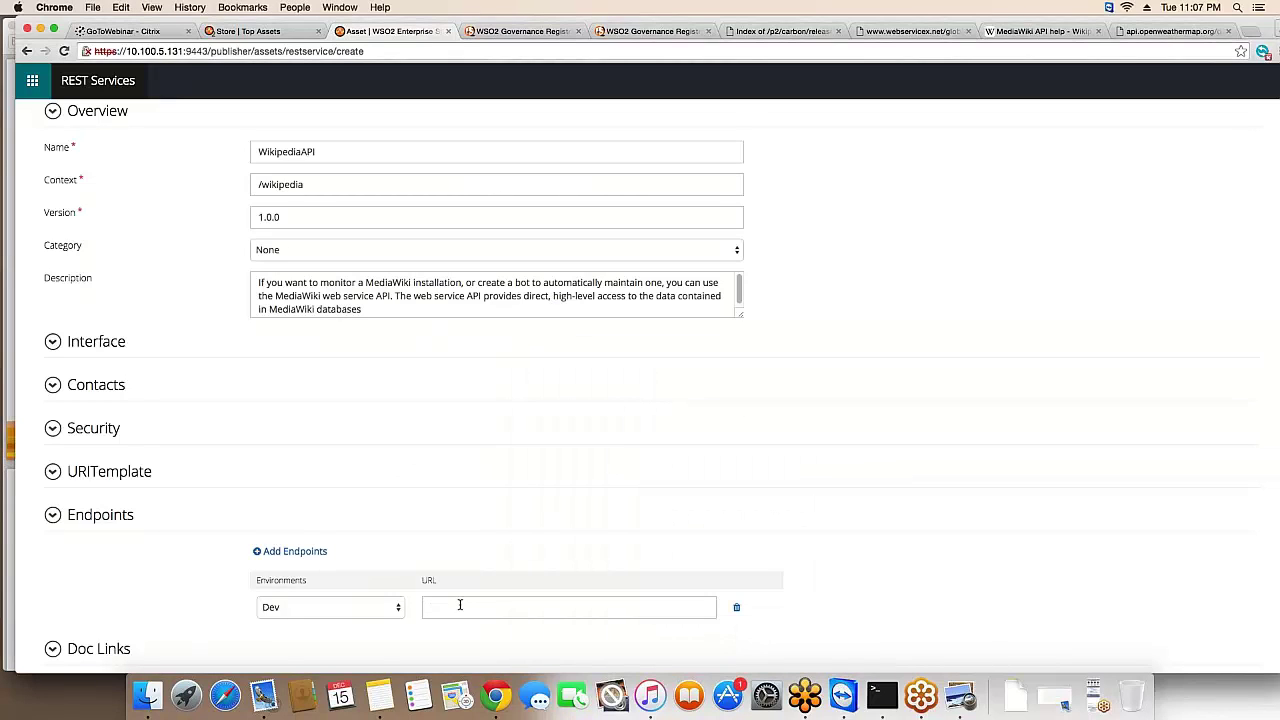
right_click(468, 614)
click(492, 580)
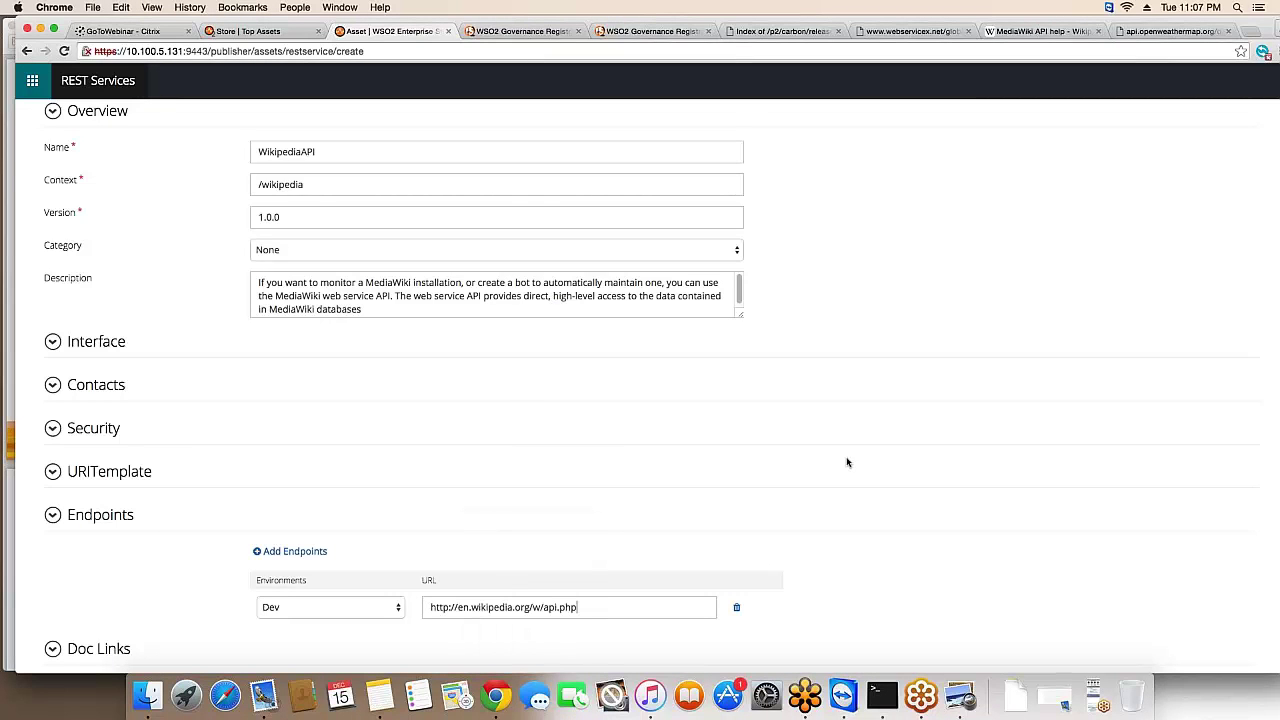
Create the WikipediaAPI REST service and check it in the REST services list
scroll(869, 476, up, 3)
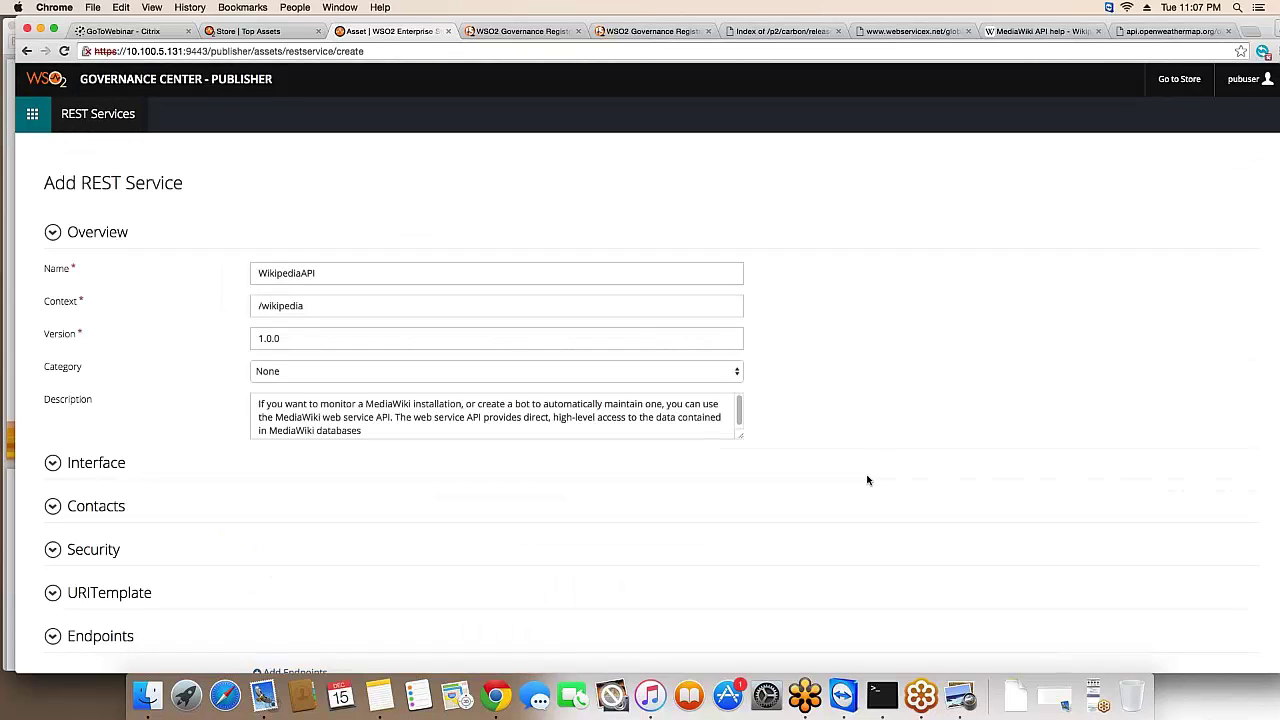
scroll(871, 471, down, 5)
click(272, 626)
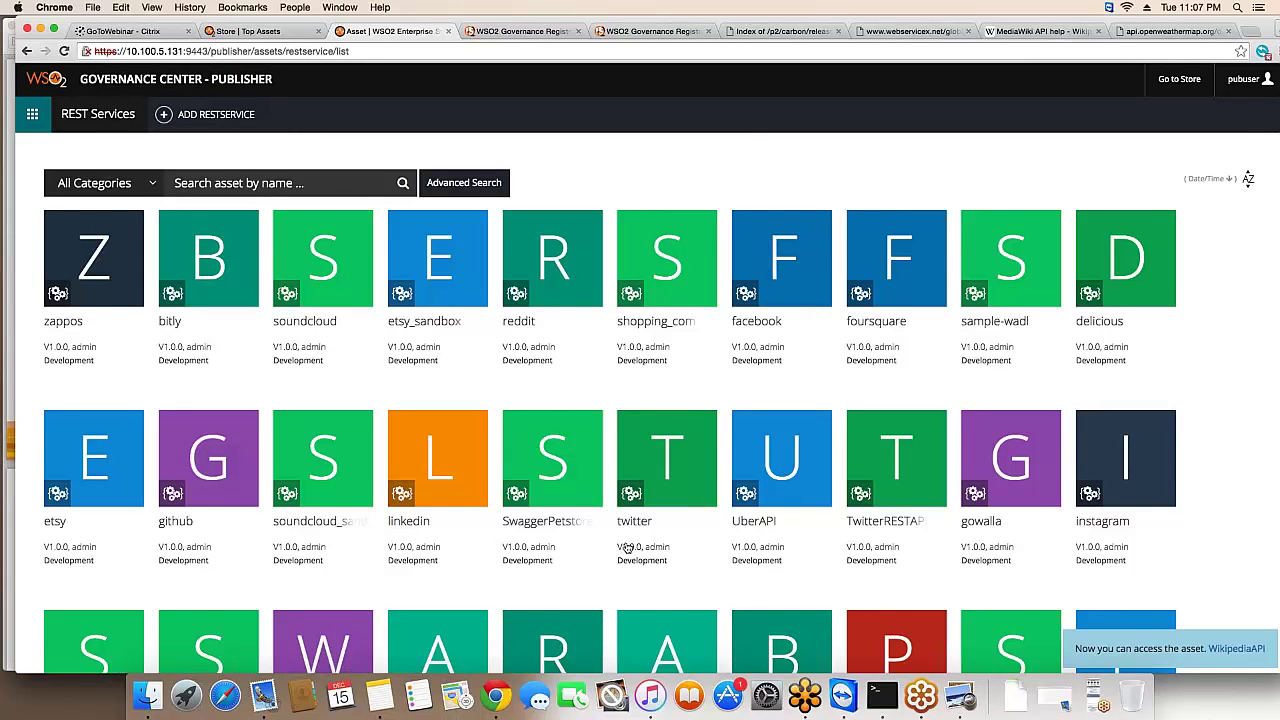
scroll(627, 548, down, 1)
scroll(627, 548, down, 5)
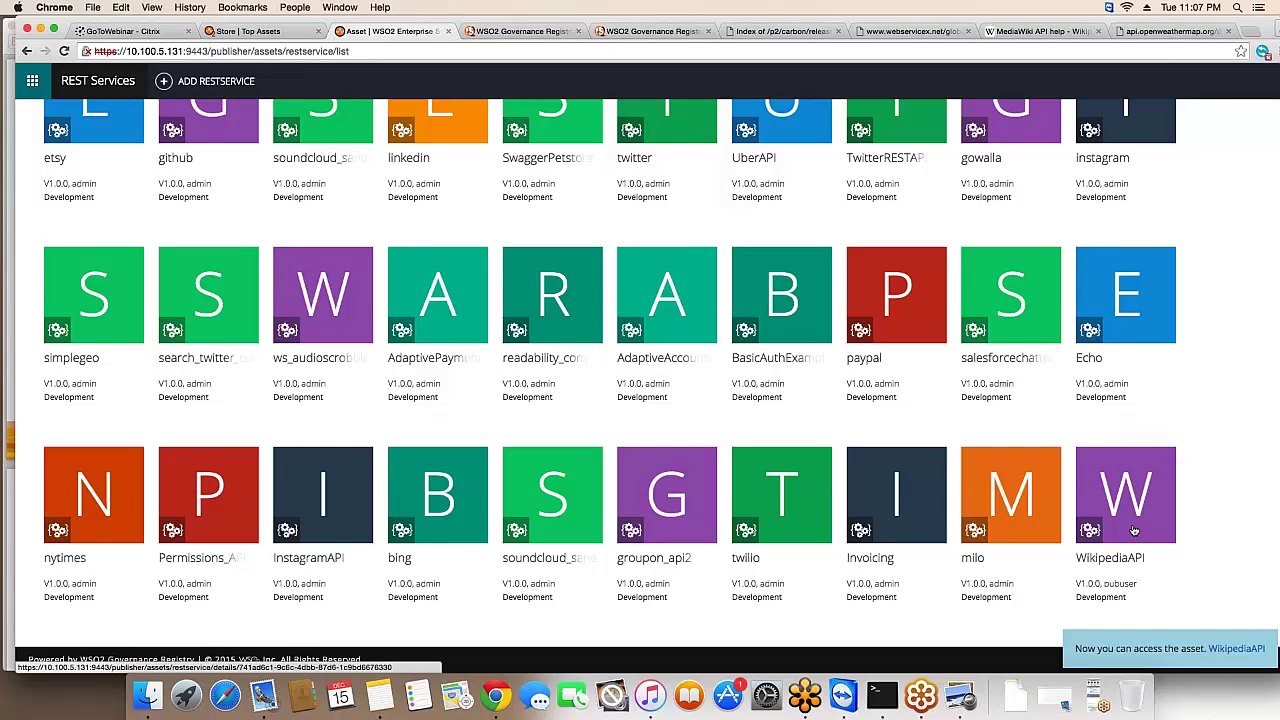
Review WikipediaAPI's details and its dependency graph, which shows only its own node
click(1133, 530)
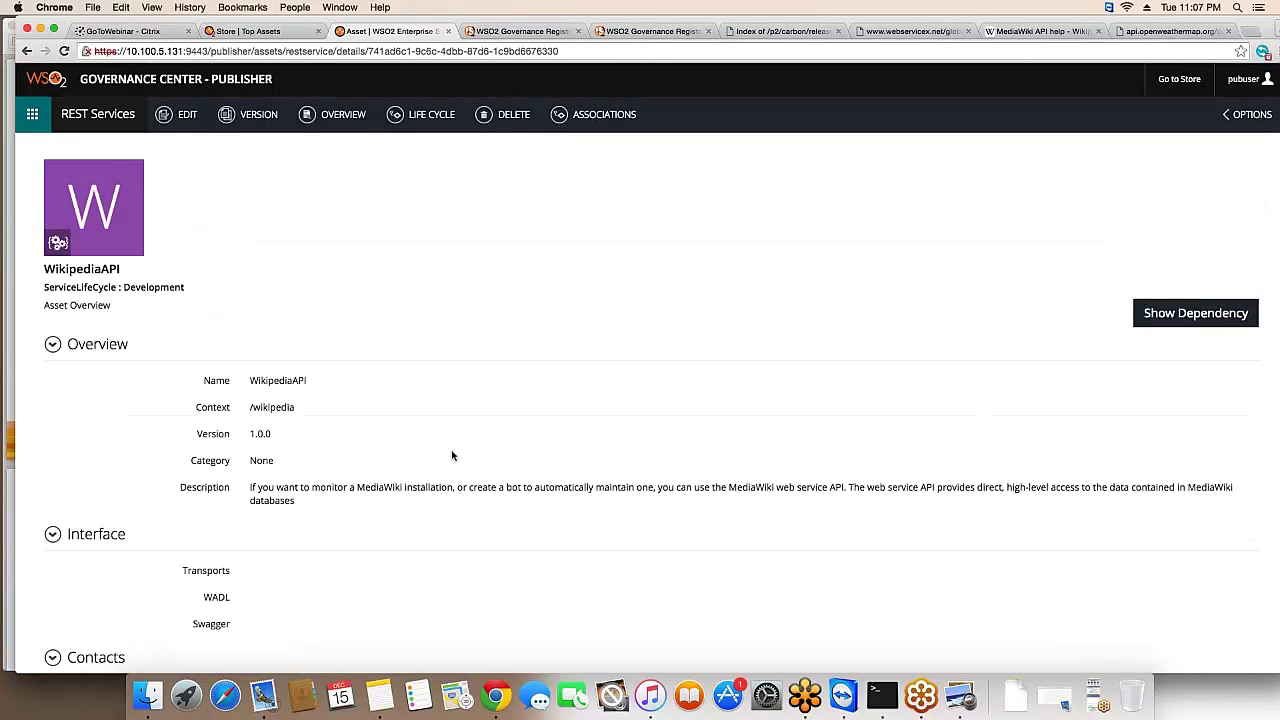
scroll(452, 456, down, 1)
scroll(450, 462, down, 10)
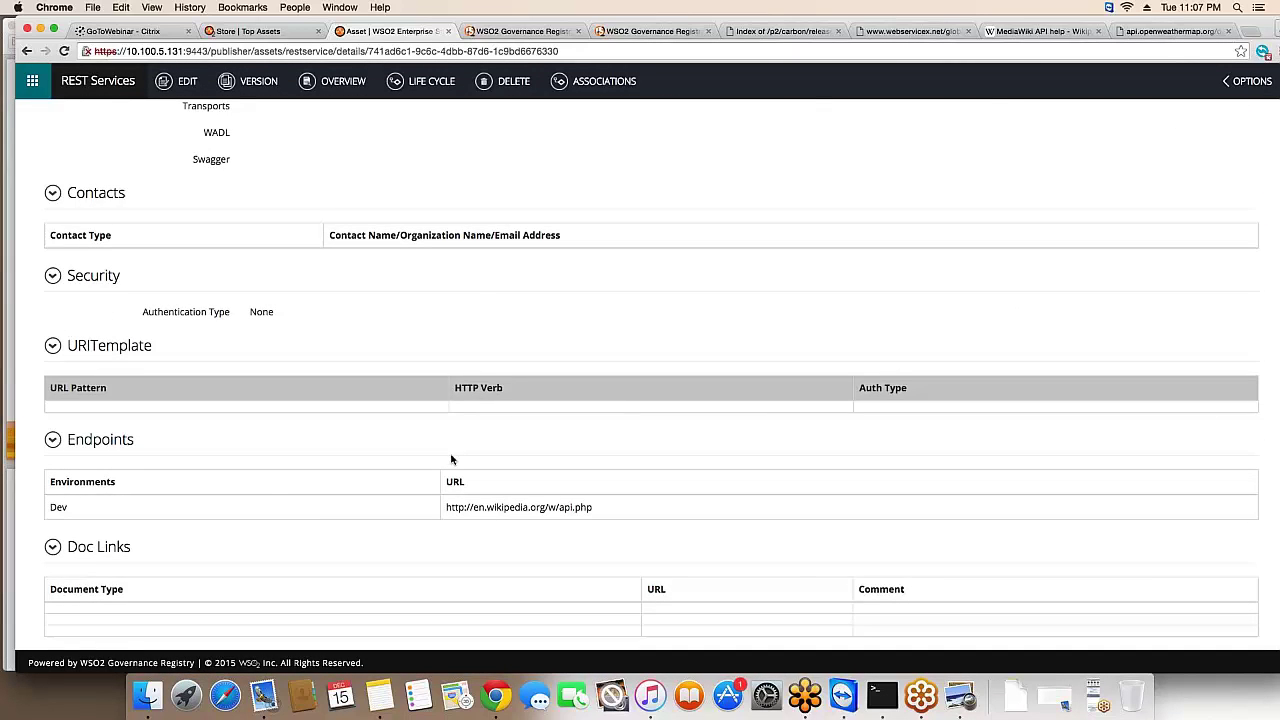
scroll(451, 459, up, 10)
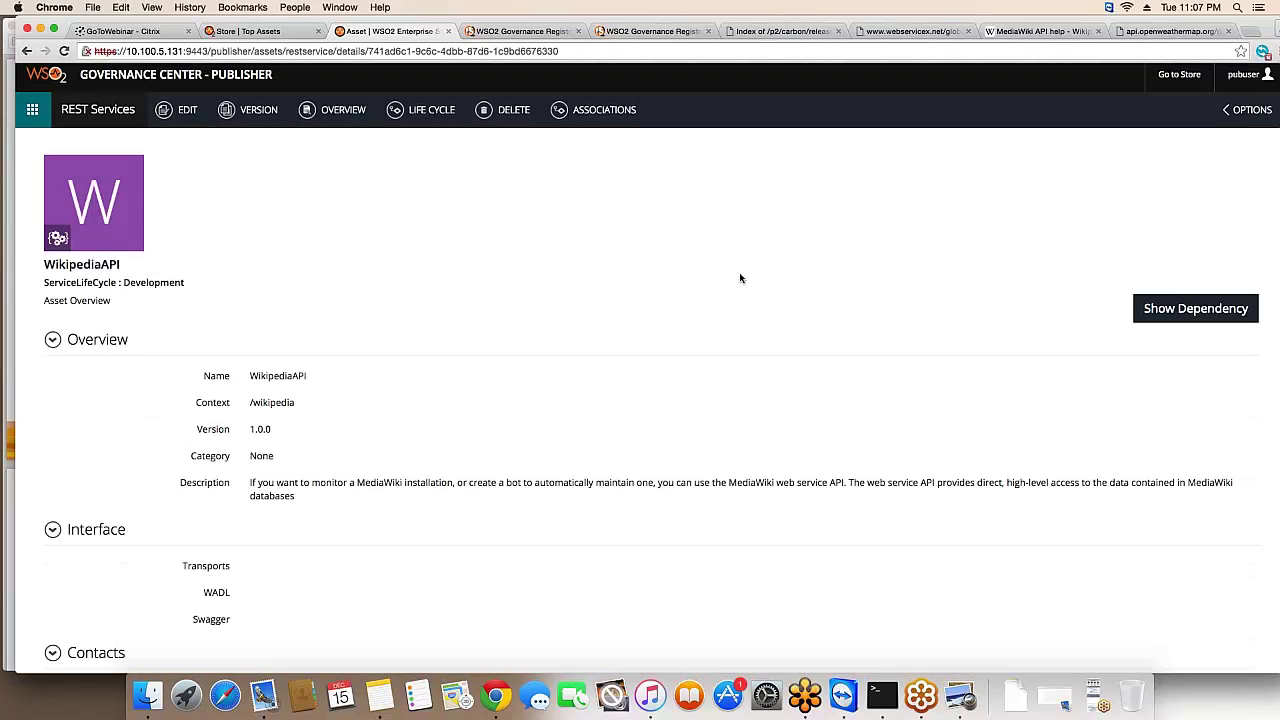
click(1178, 313)
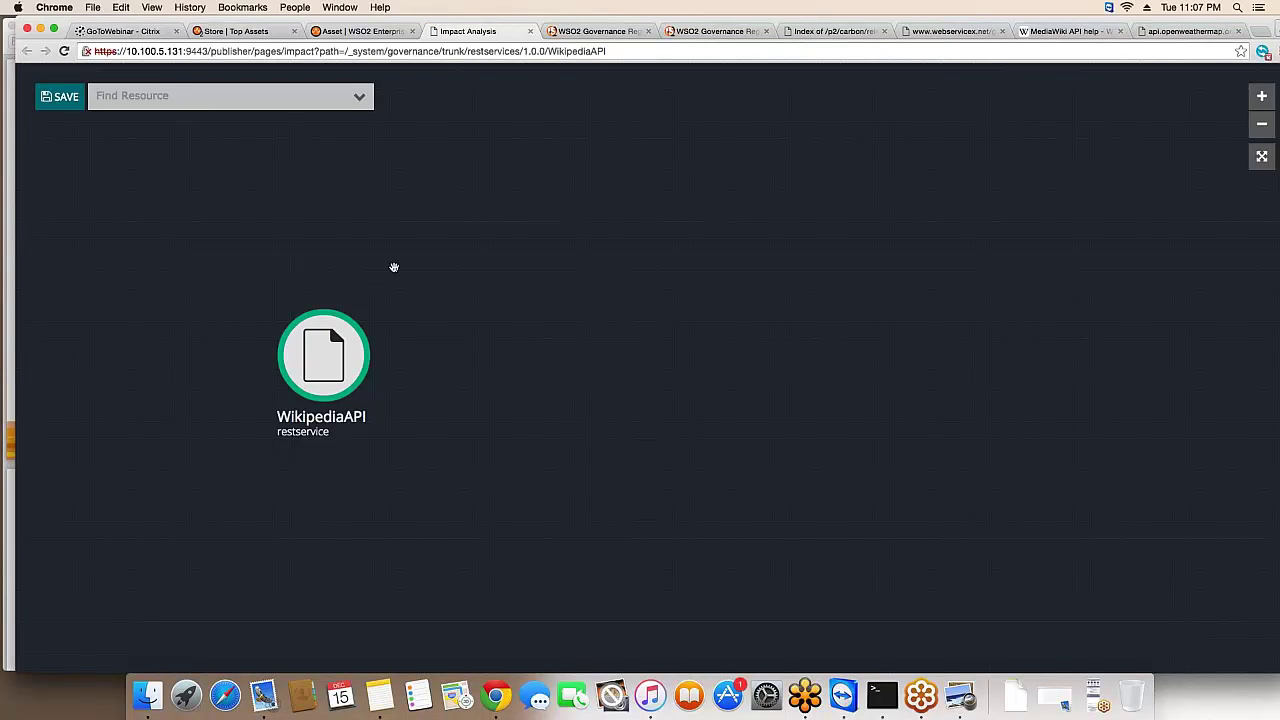
click(376, 32)
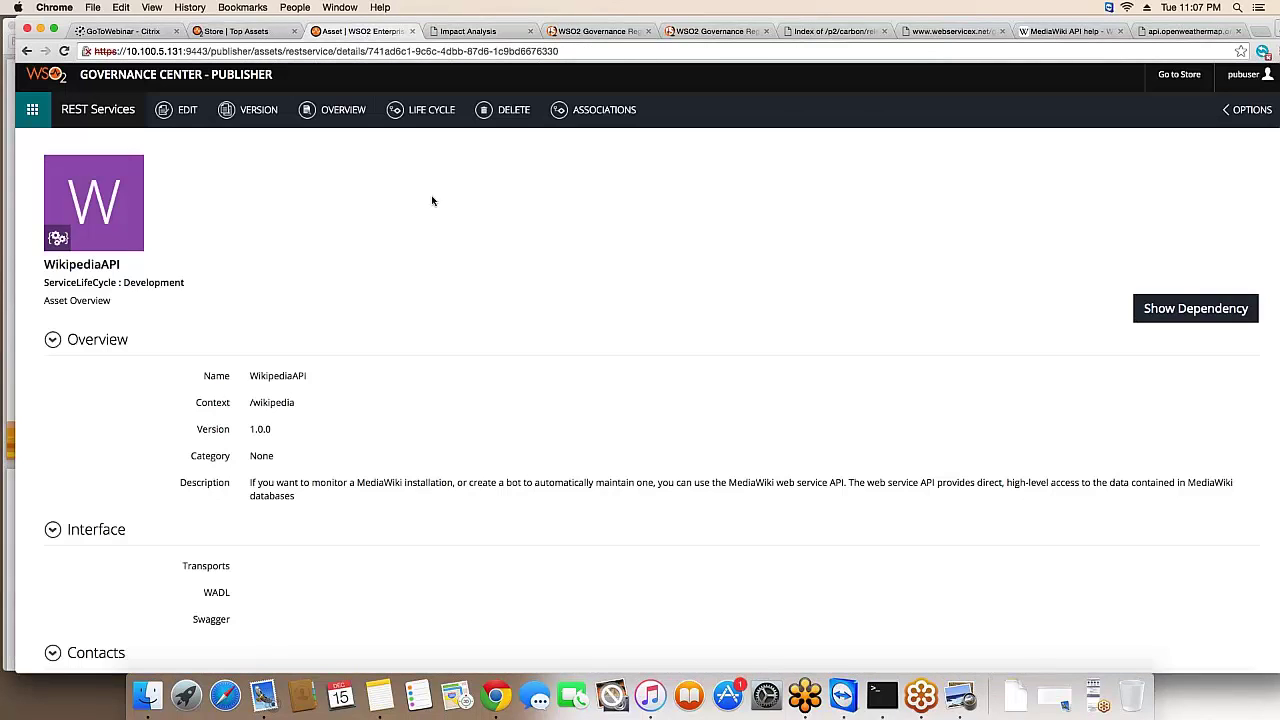
Check Code Completed and WSDL, Schema Created, then promote WikipediaAPI to Testing
click(420, 112)
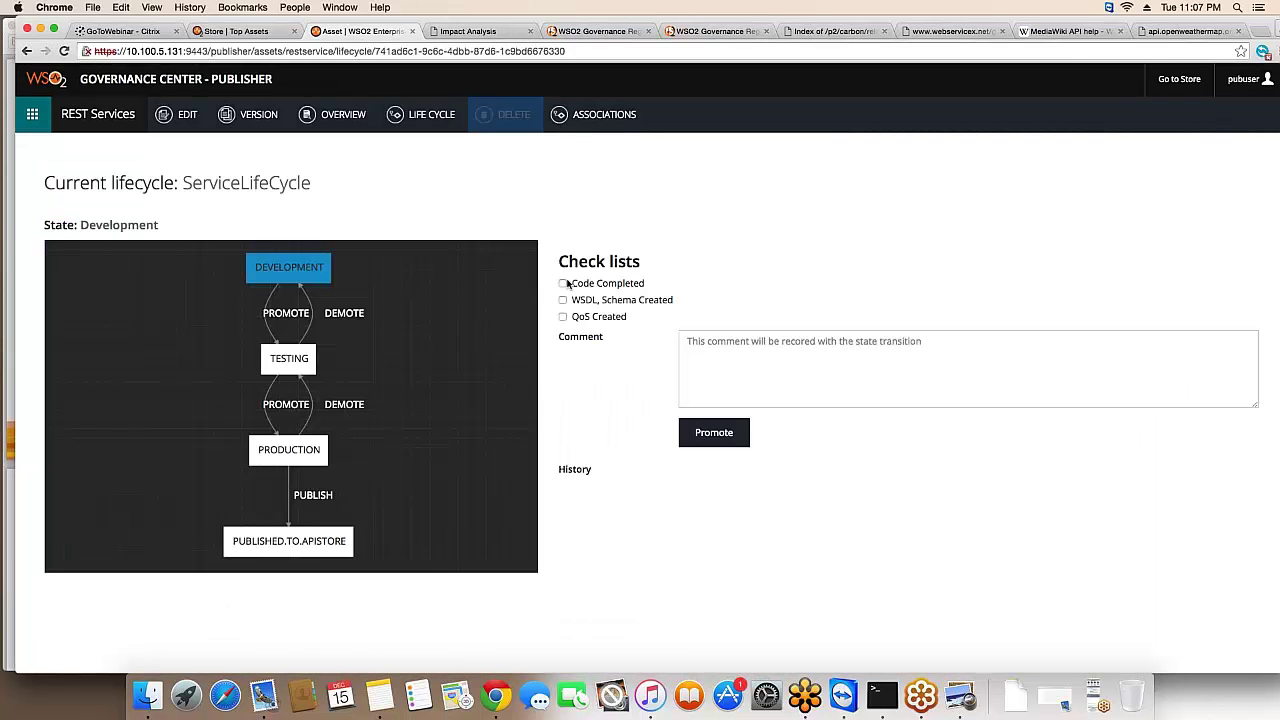
click(563, 284)
click(563, 300)
click(711, 442)
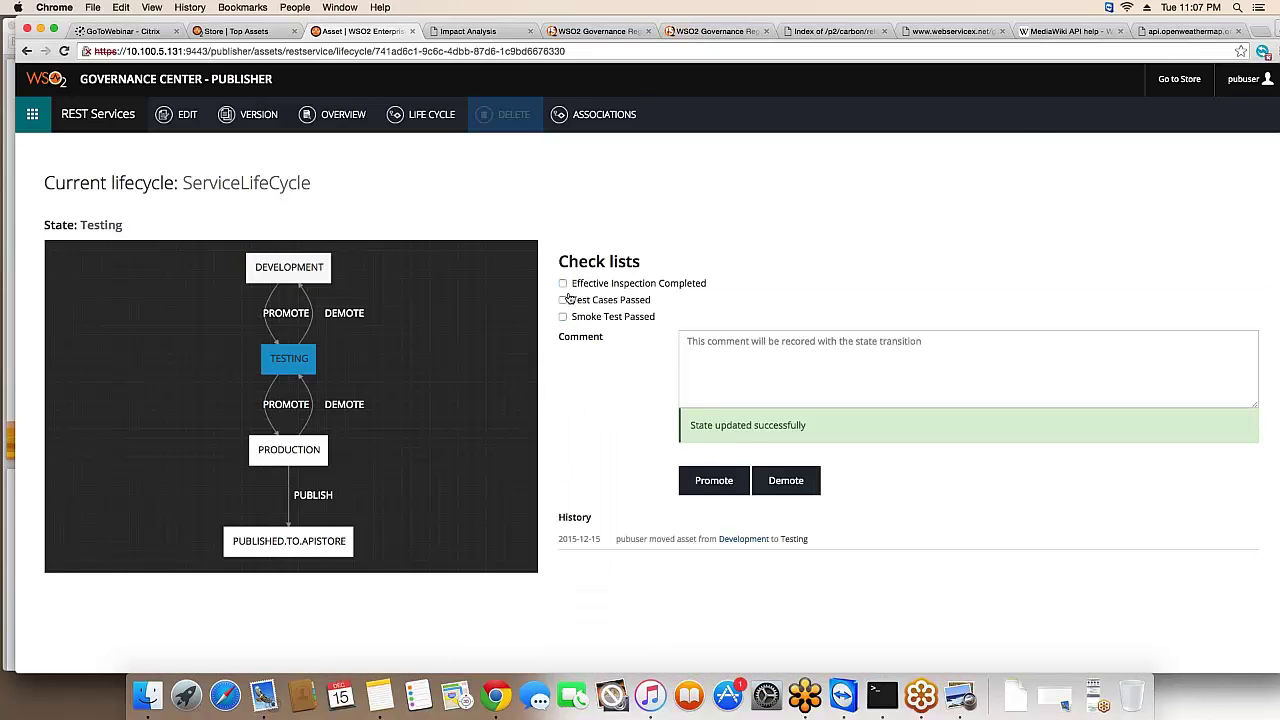
Complete the testing checklist, promote to Production and publish WikipediaAPI to the API Store
click(563, 300)
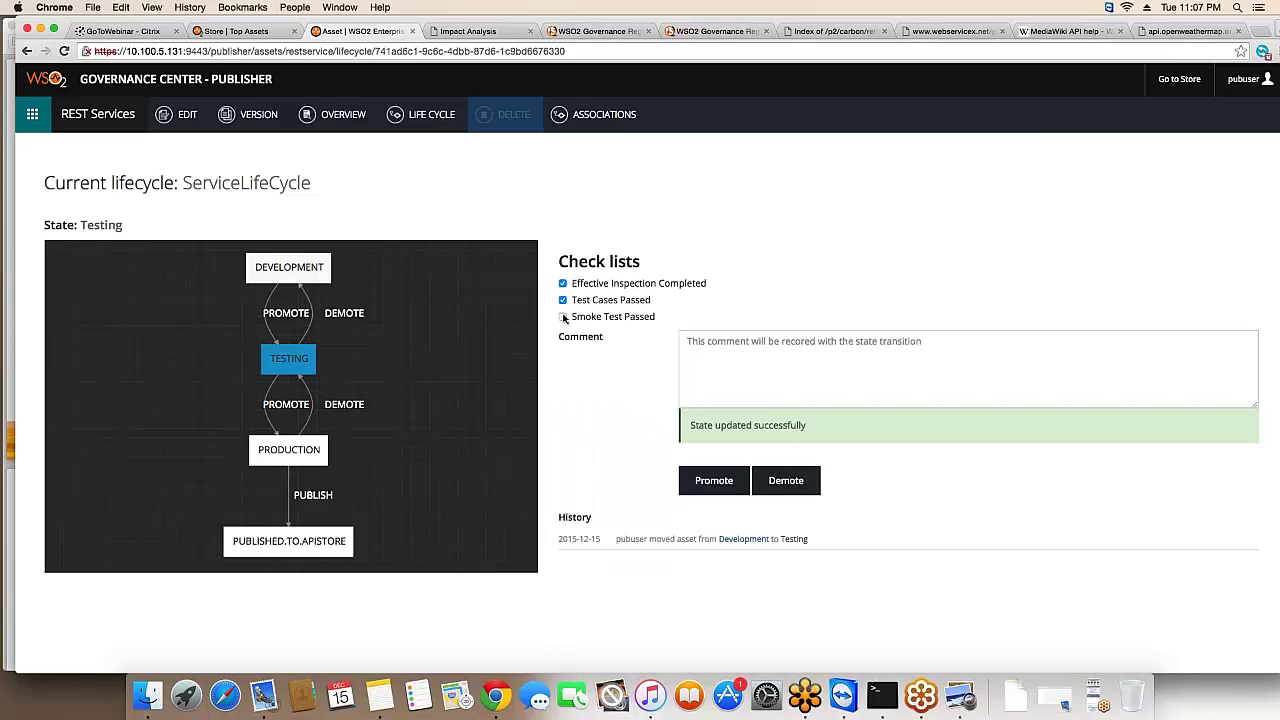
click(563, 316)
click(708, 481)
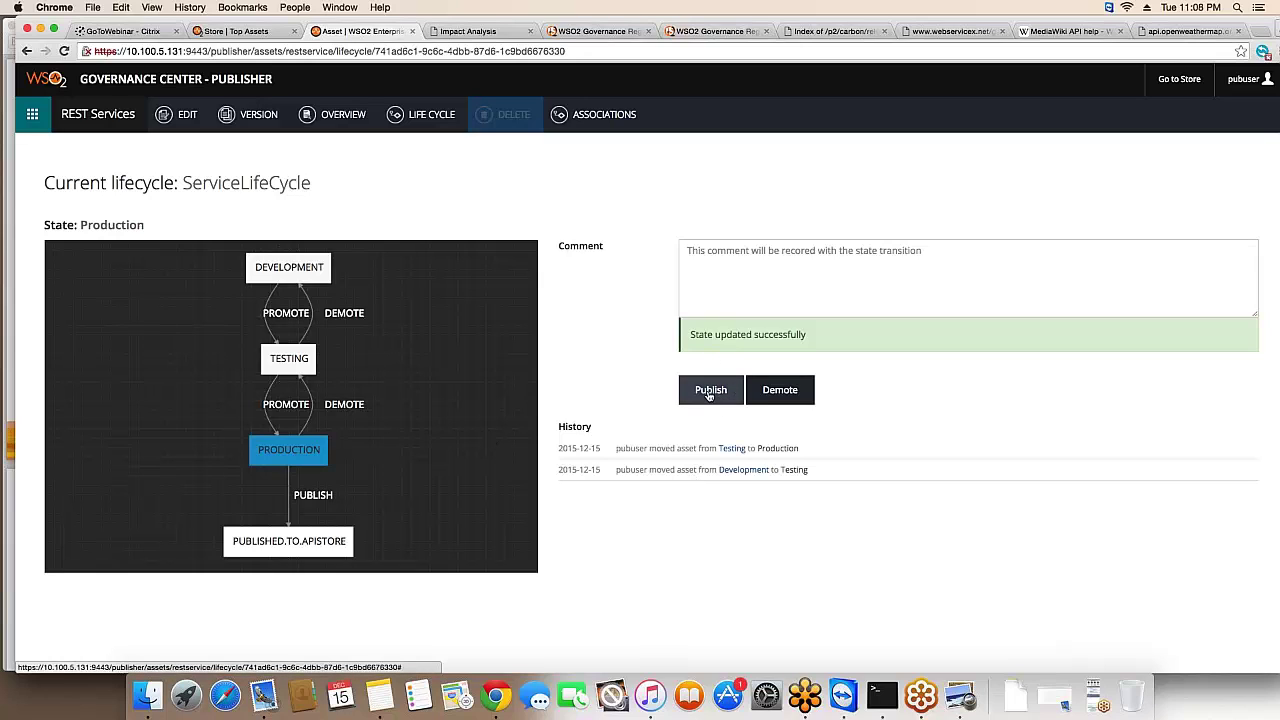
click(709, 393)
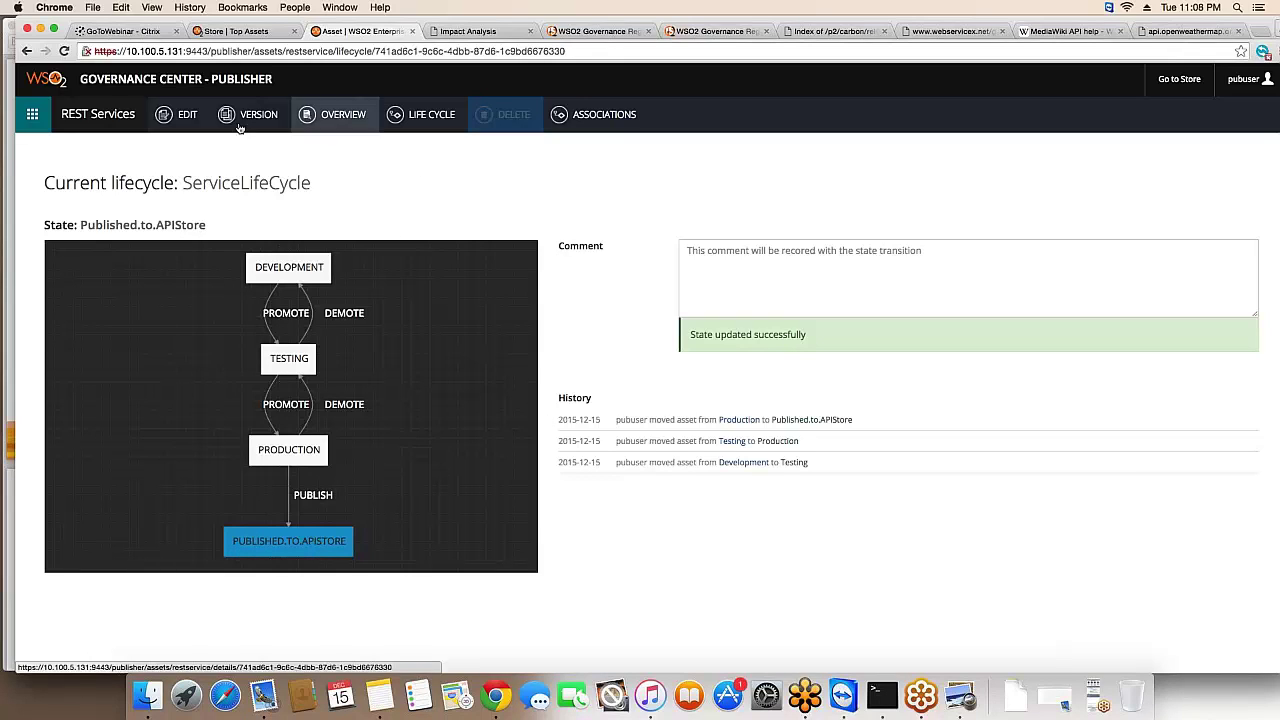
click(340, 117)
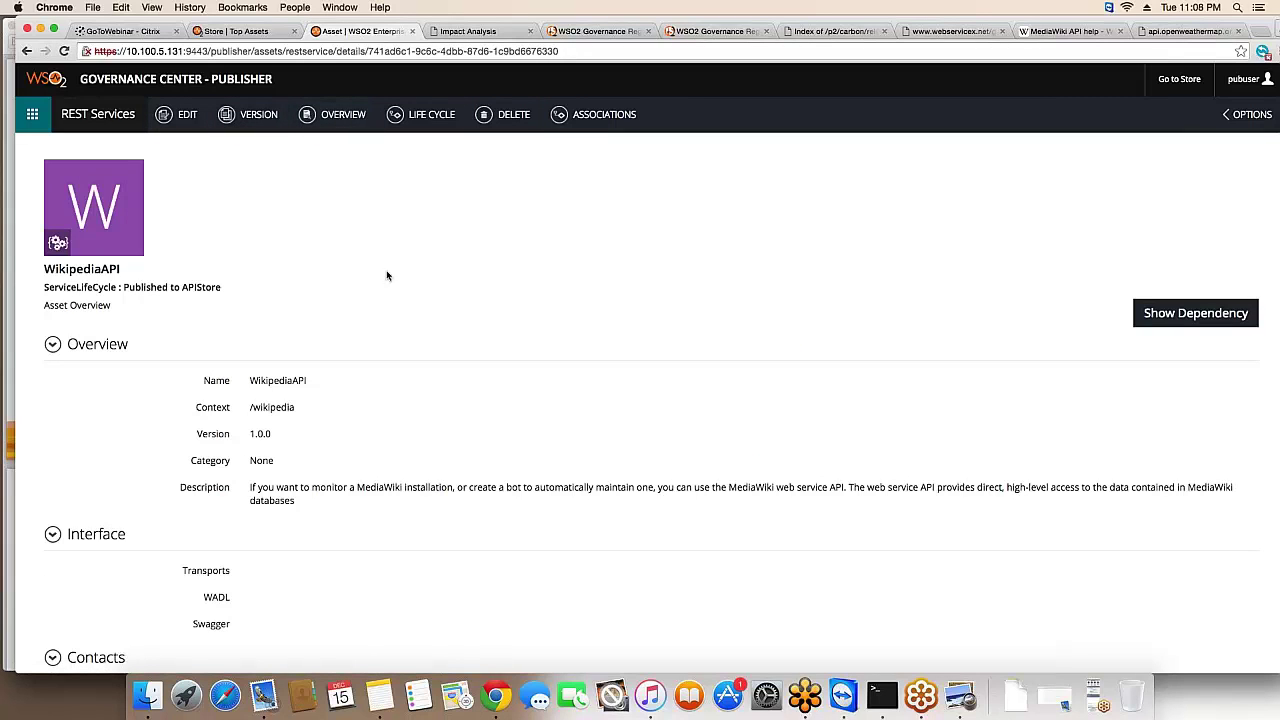
Inspect the Impact Analysis graph showing the linked WikipediaAPI API node, then close it
scroll(525, 290, down, 5)
scroll(520, 289, up, 5)
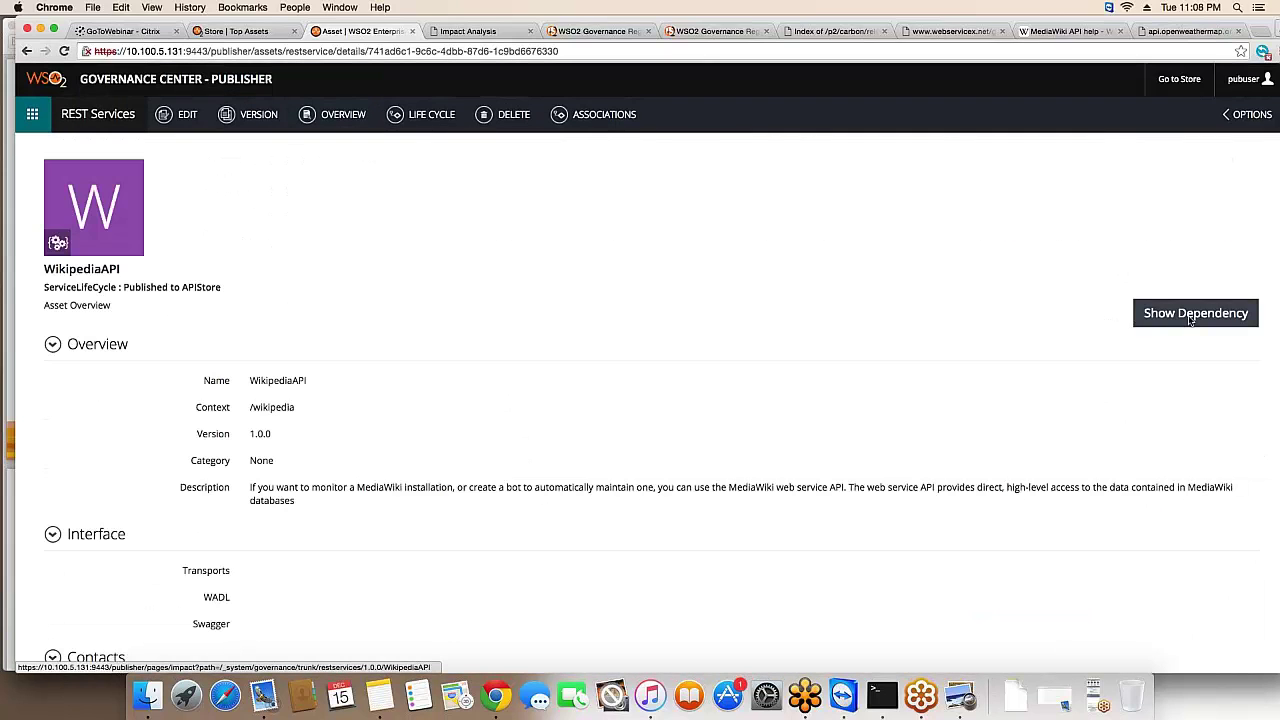
click(1190, 314)
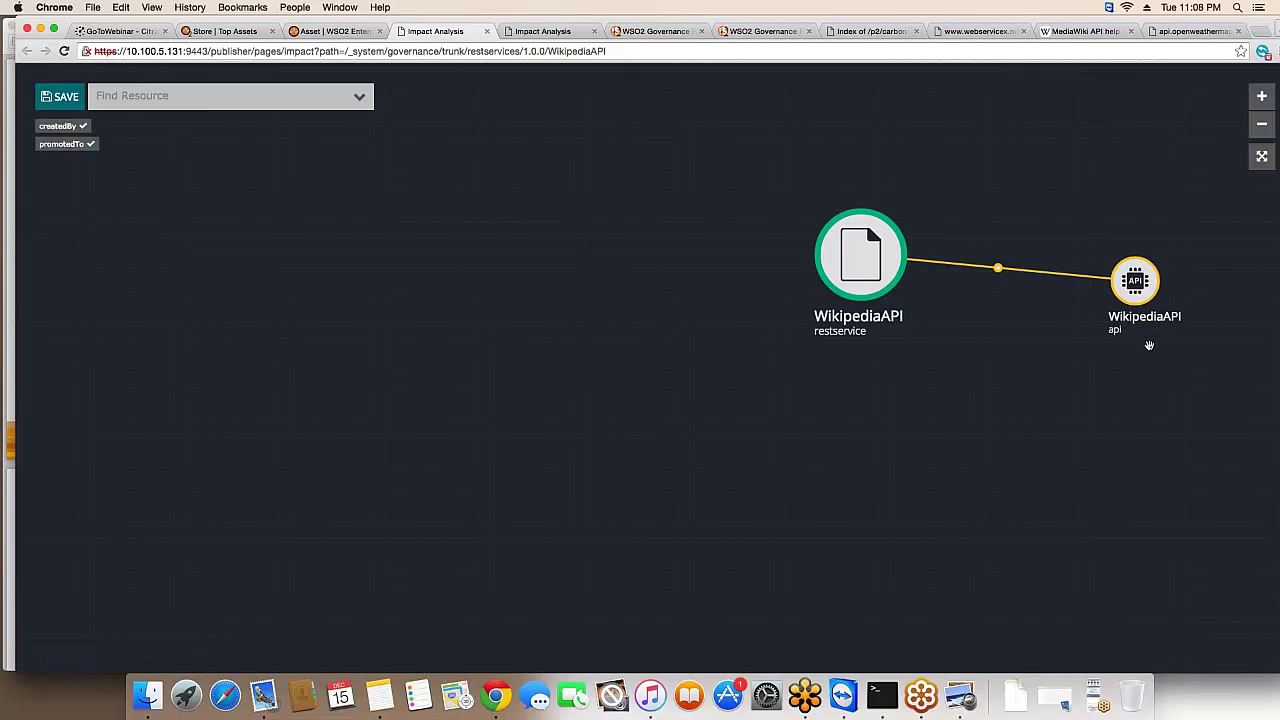
click(487, 32)
click(487, 32)
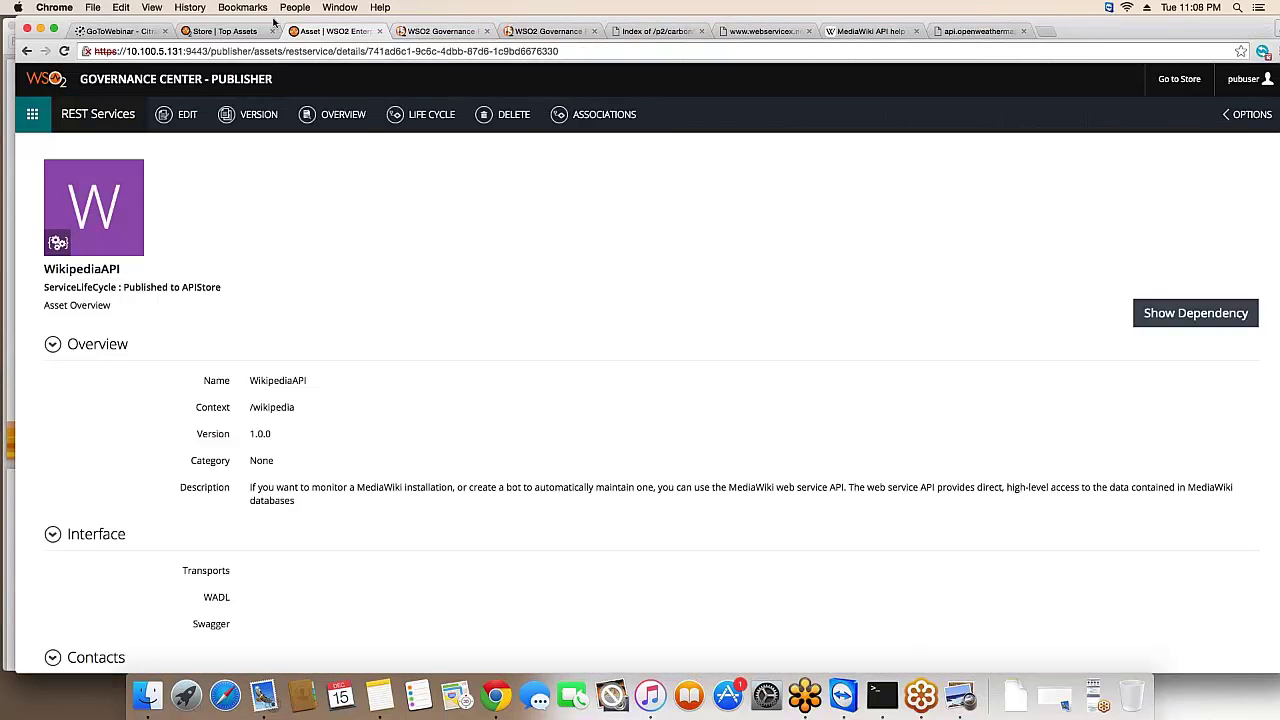
Reload the Store and sign in with the publisher username and password
click(243, 31)
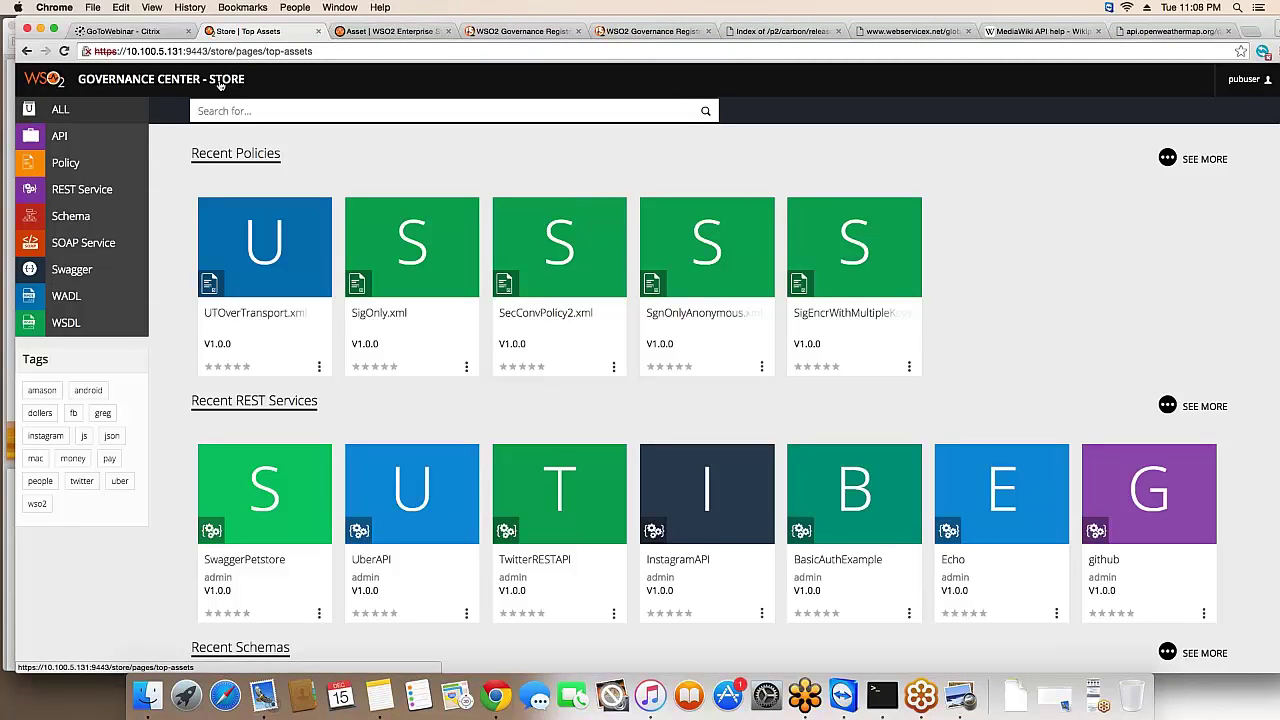
click(220, 85)
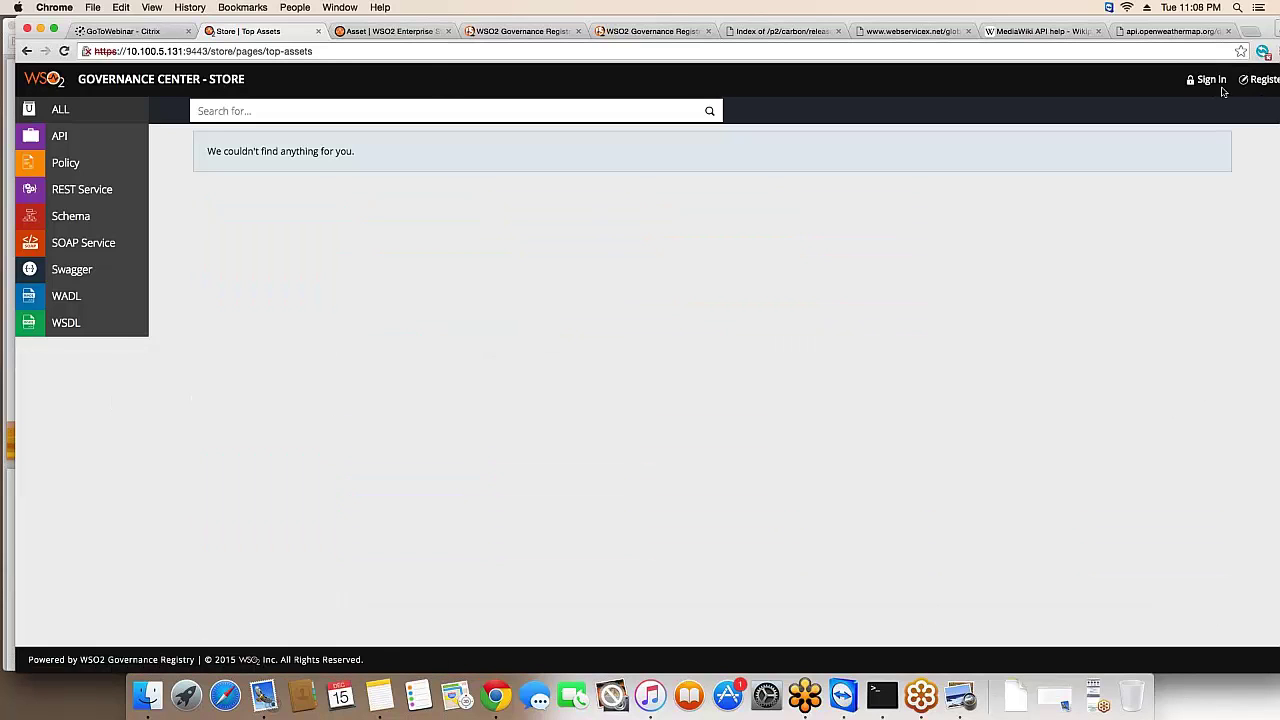
click(1208, 80)
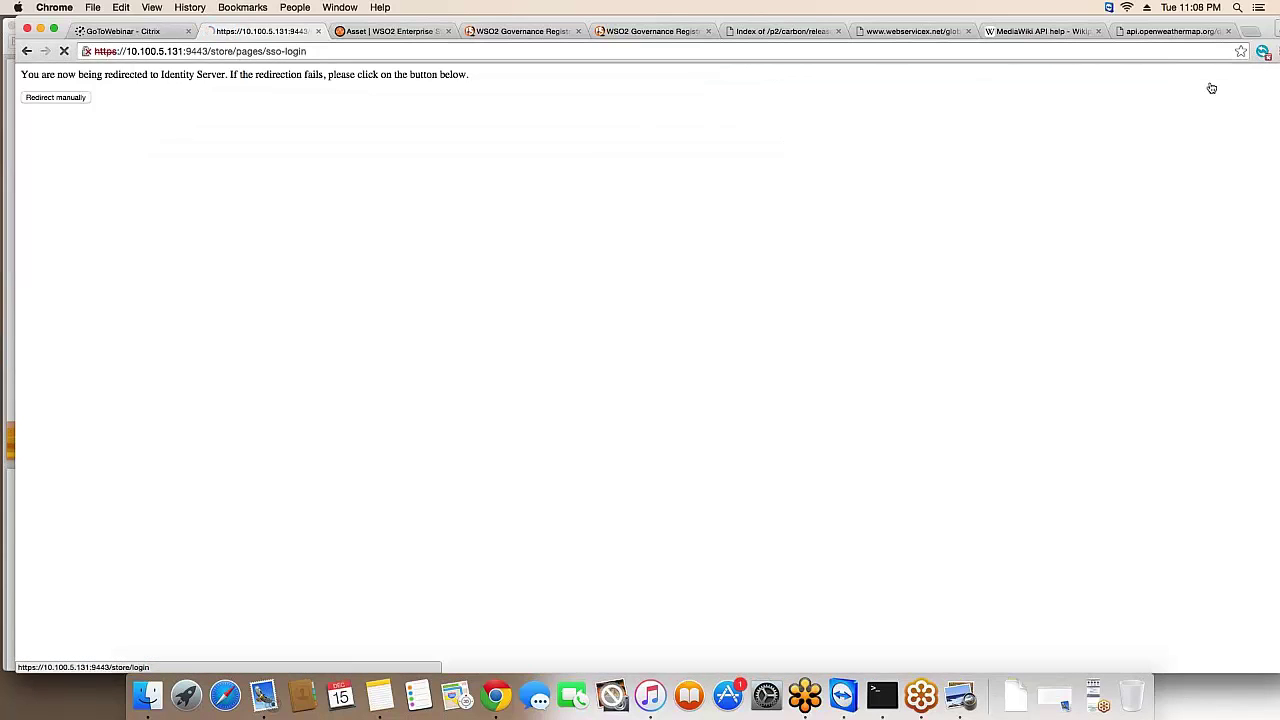
text(p)
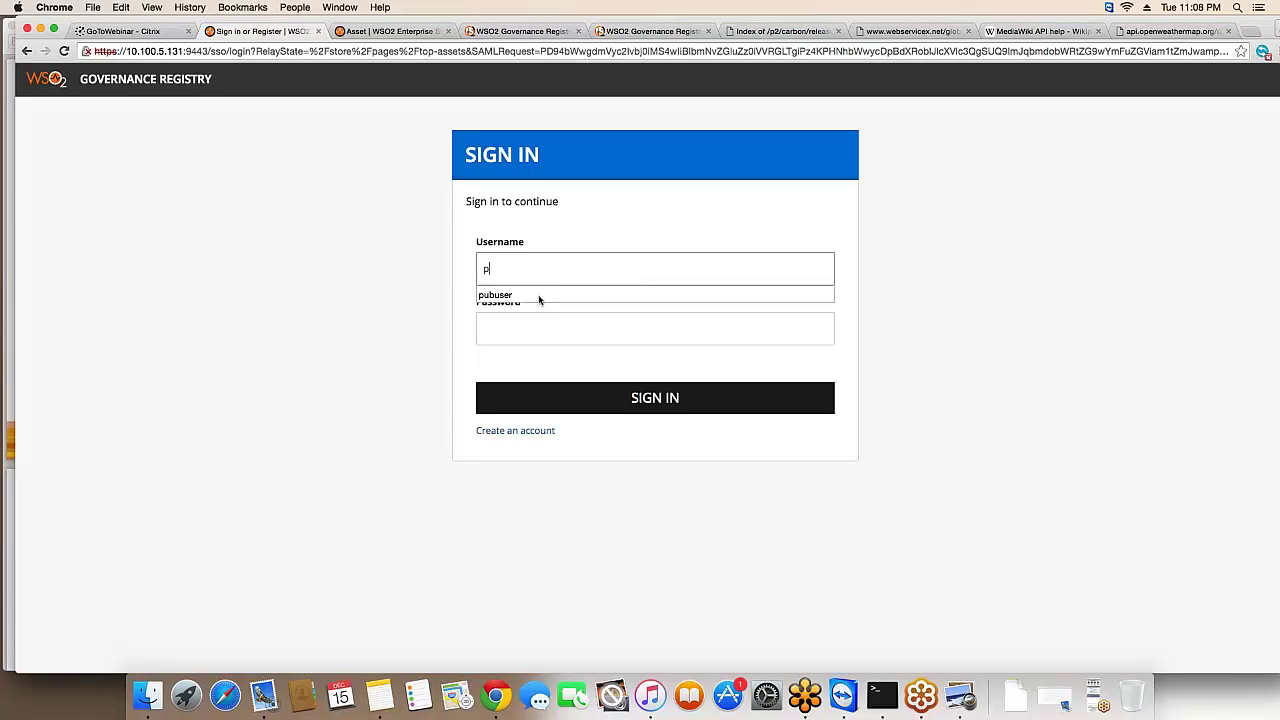
text(ubuser)
key(Tab)
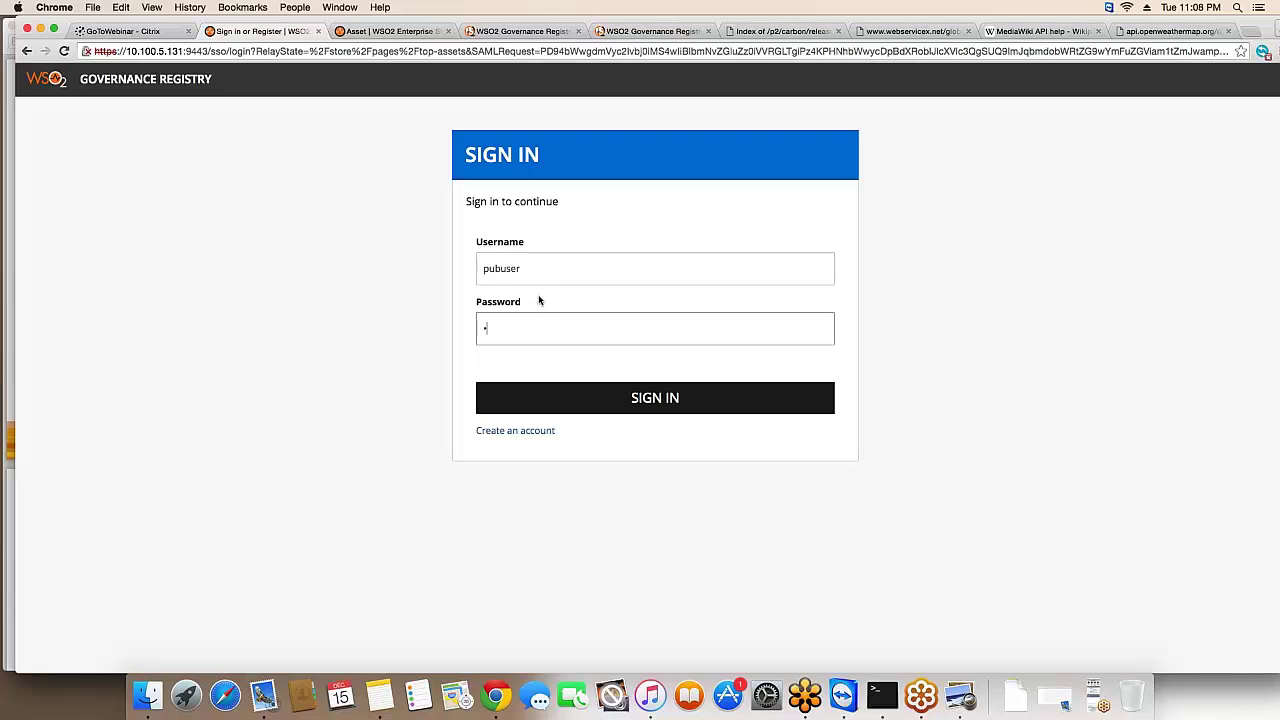
click(645, 400)
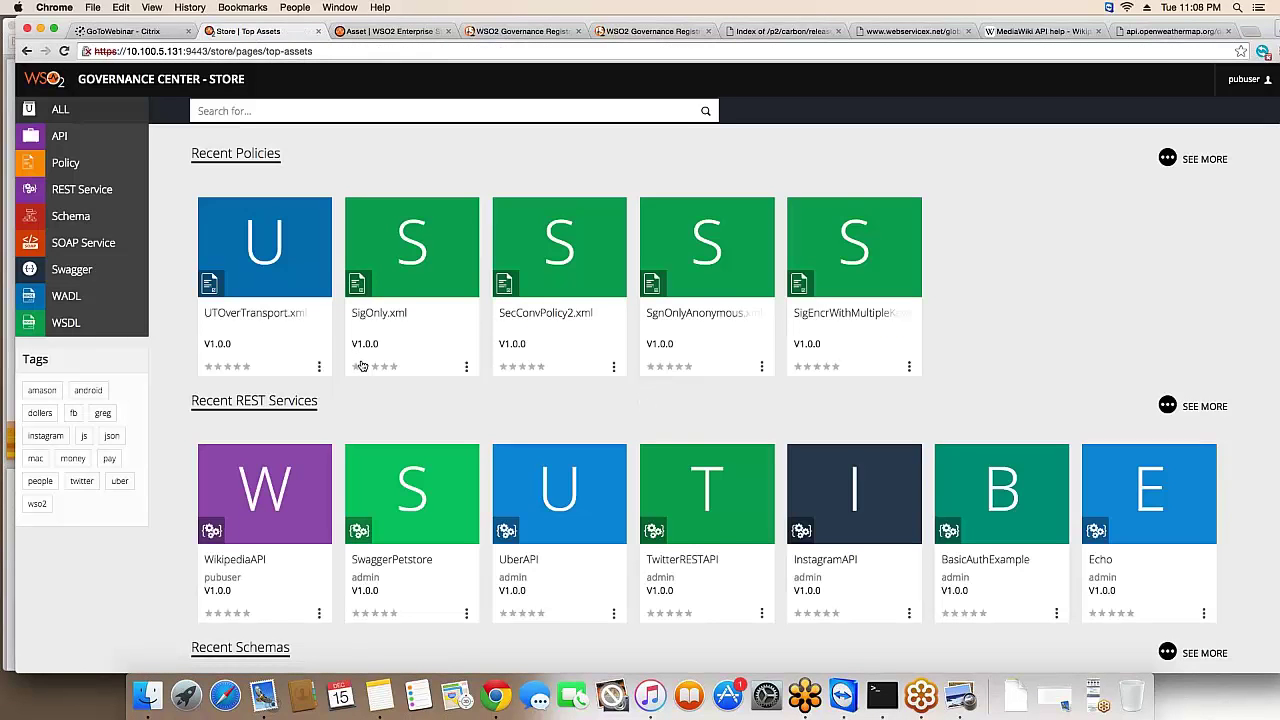
Check the Store's API list, still empty, then go back to the Publisher's WikipediaAPI page
scroll(300, 300, down, 1)
scroll(267, 245, up, 1)
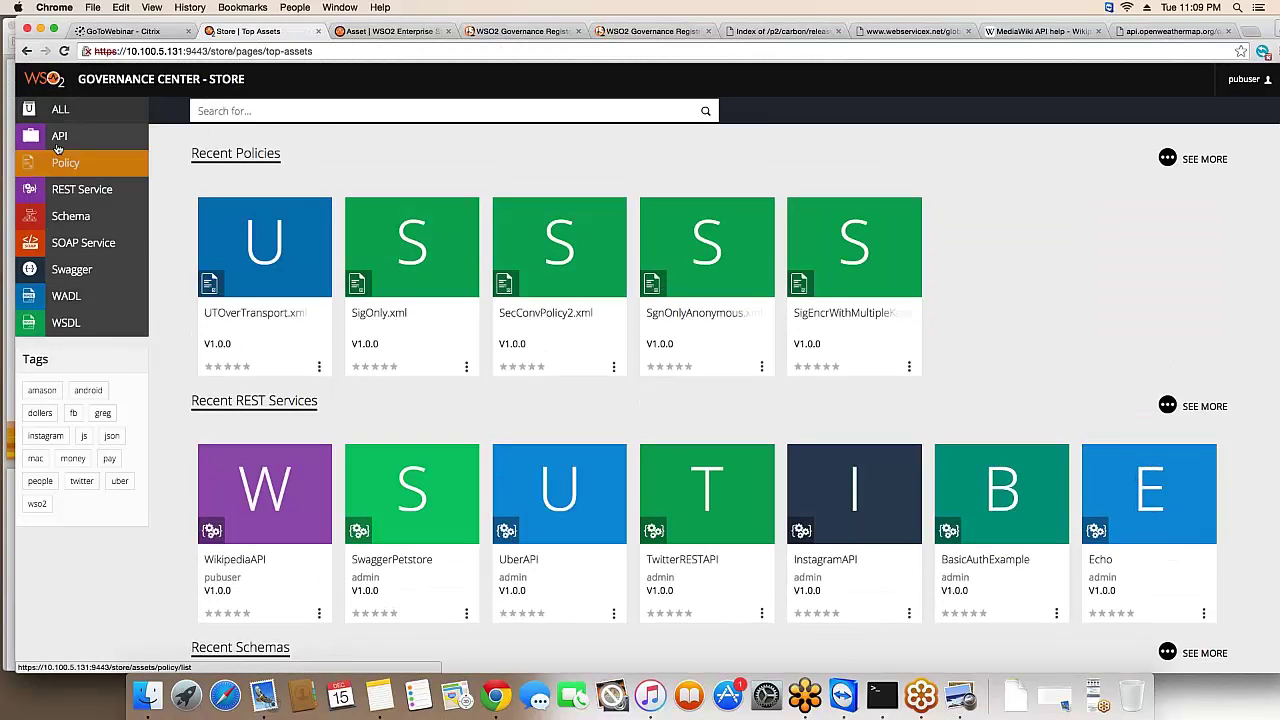
click(60, 136)
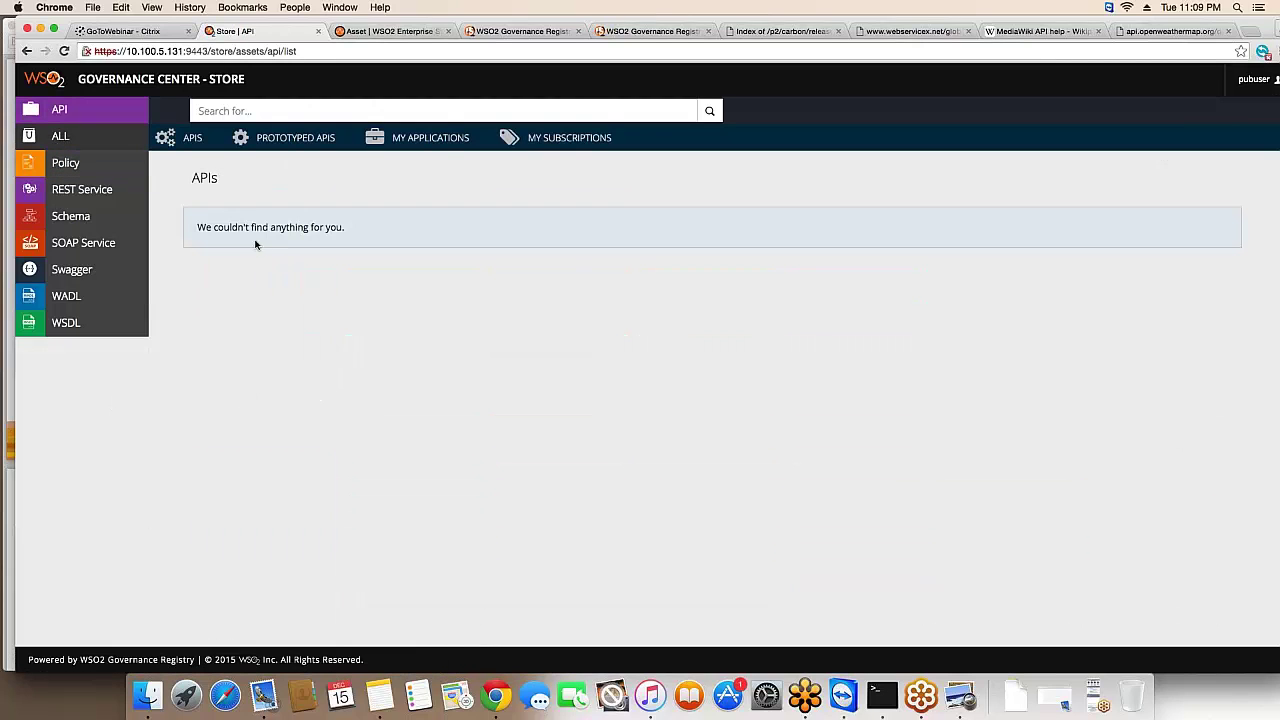
drag(200, 227, 346, 234)
click(345, 238)
click(390, 31)
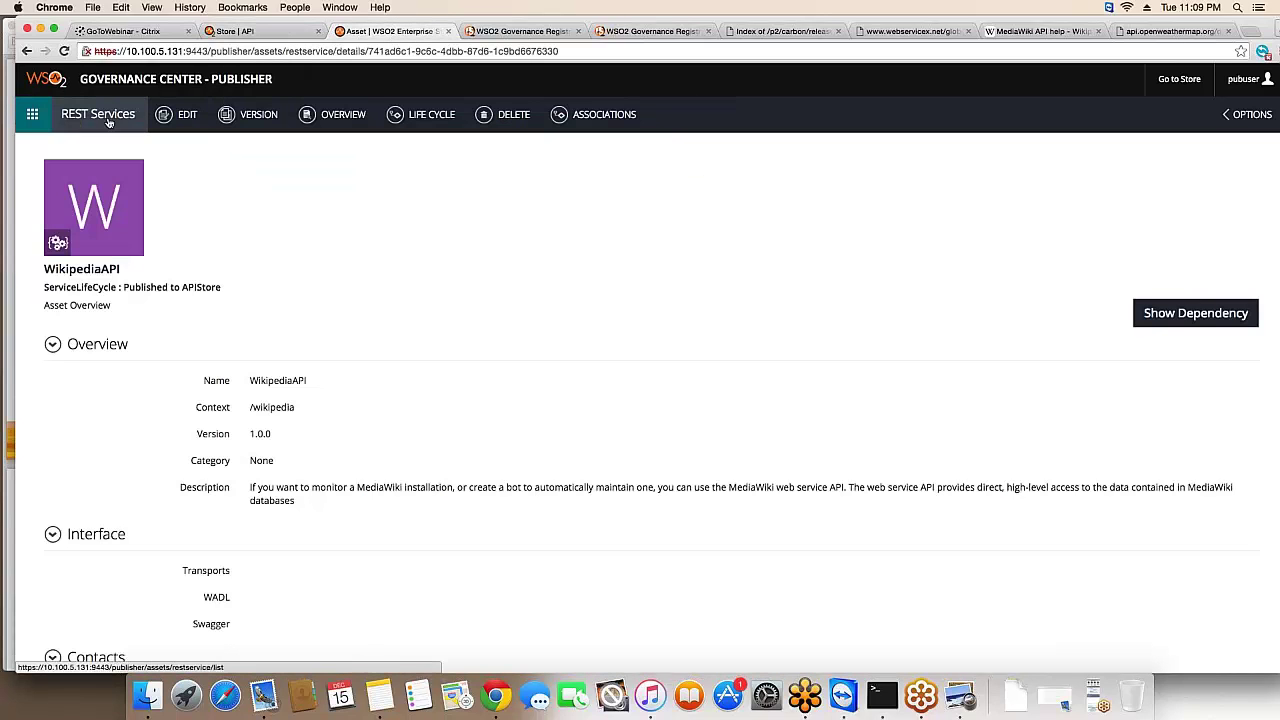
Open the WikipediaAPI API from the publisher's API list for editing
click(33, 117)
click(47, 173)
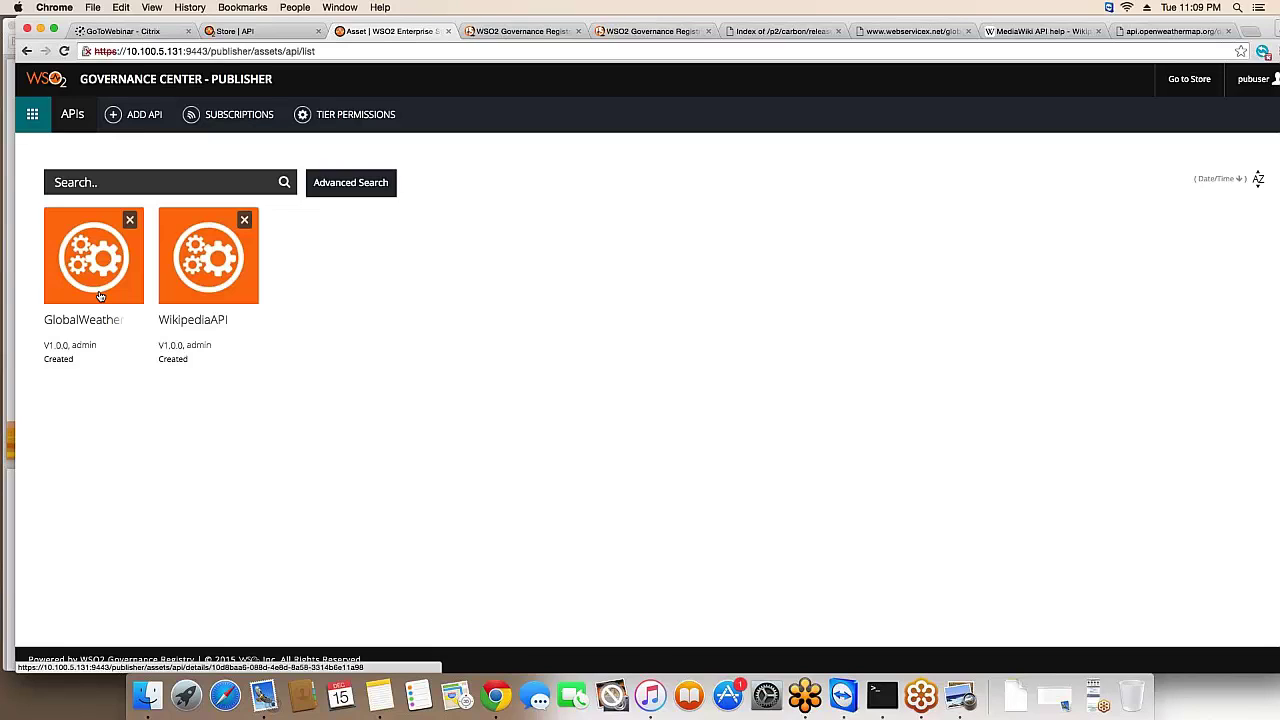
click(213, 287)
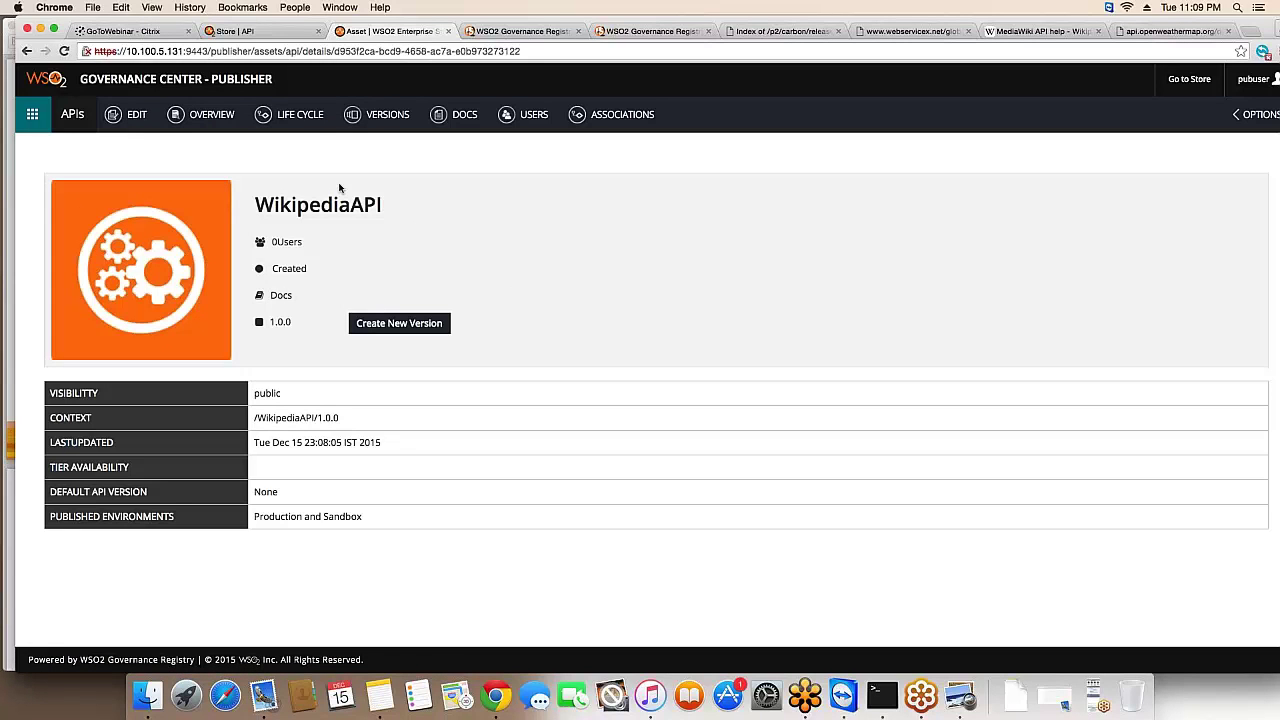
click(128, 118)
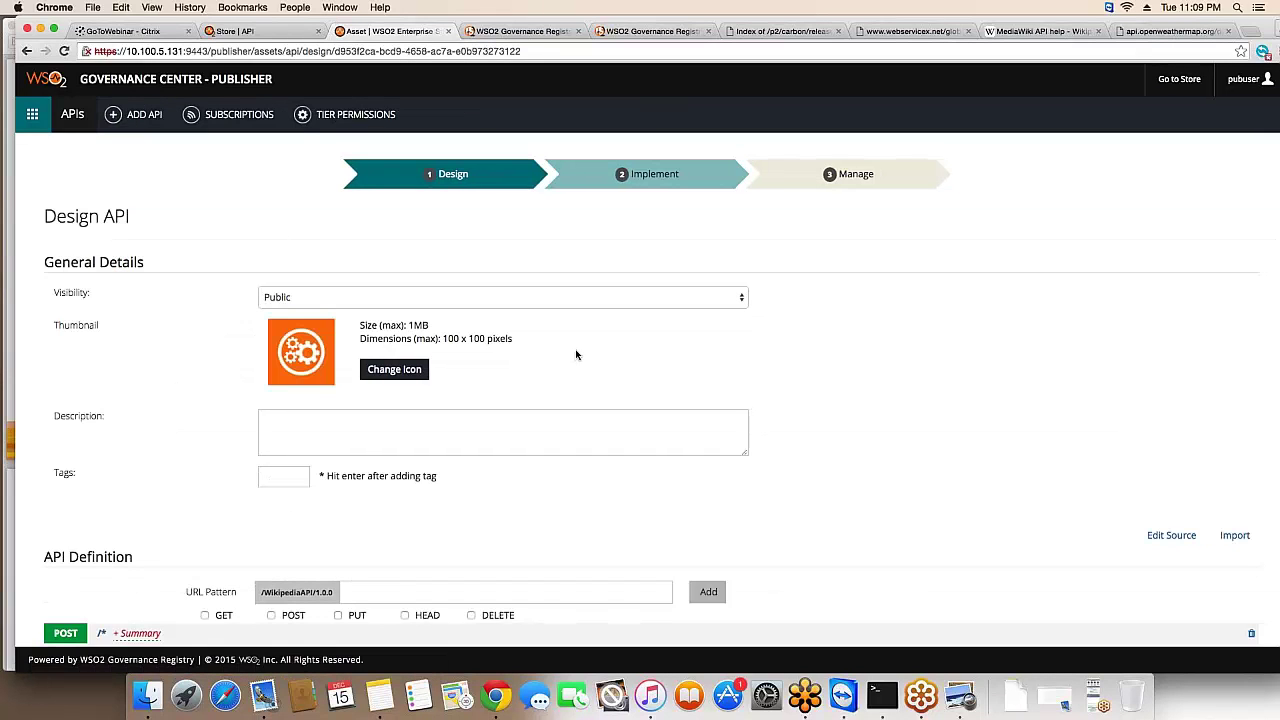
Review the /* resources on the design page and proceed to Implement
scroll(574, 355, down, 1)
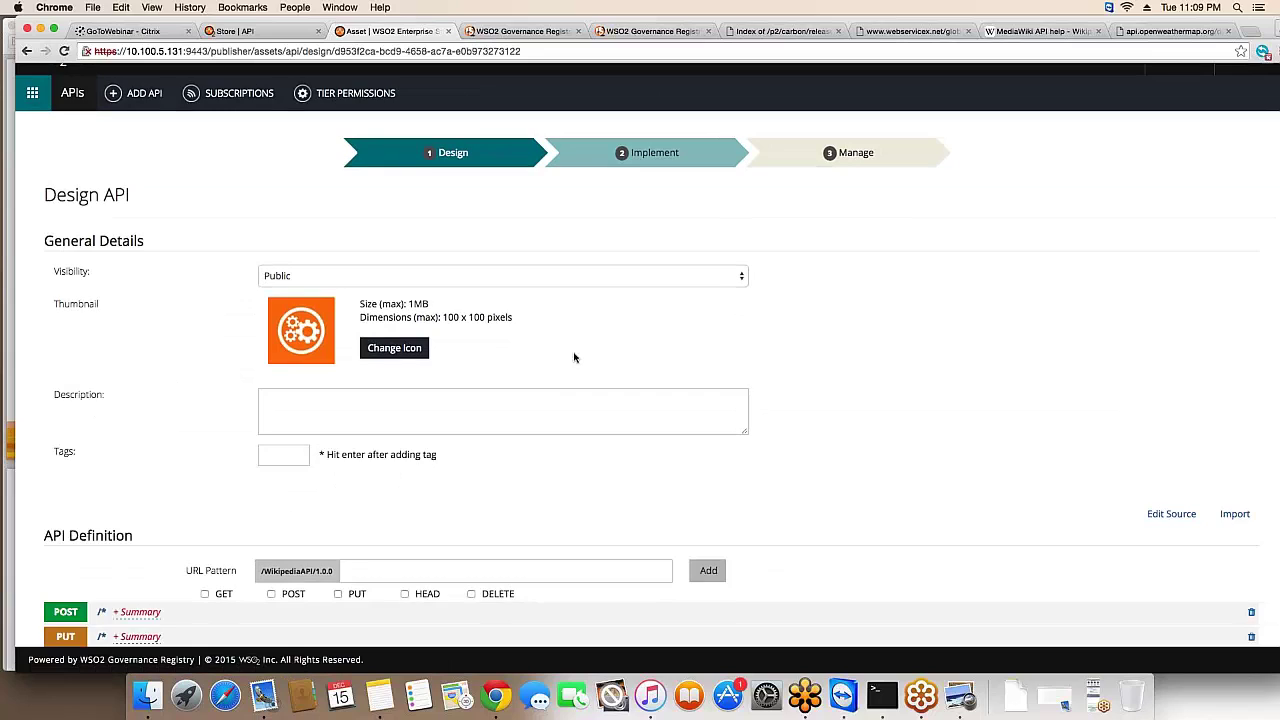
scroll(572, 358, down, 5)
scroll(569, 353, up, 5)
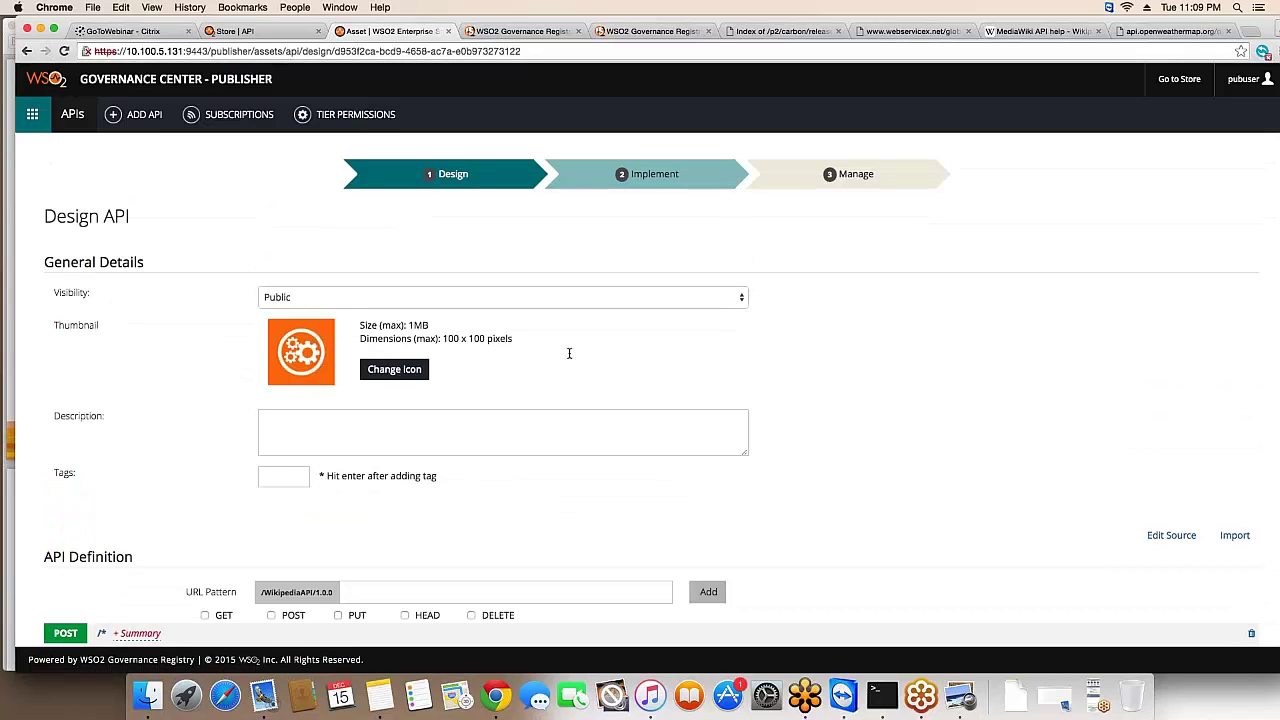
scroll(569, 353, down, 4)
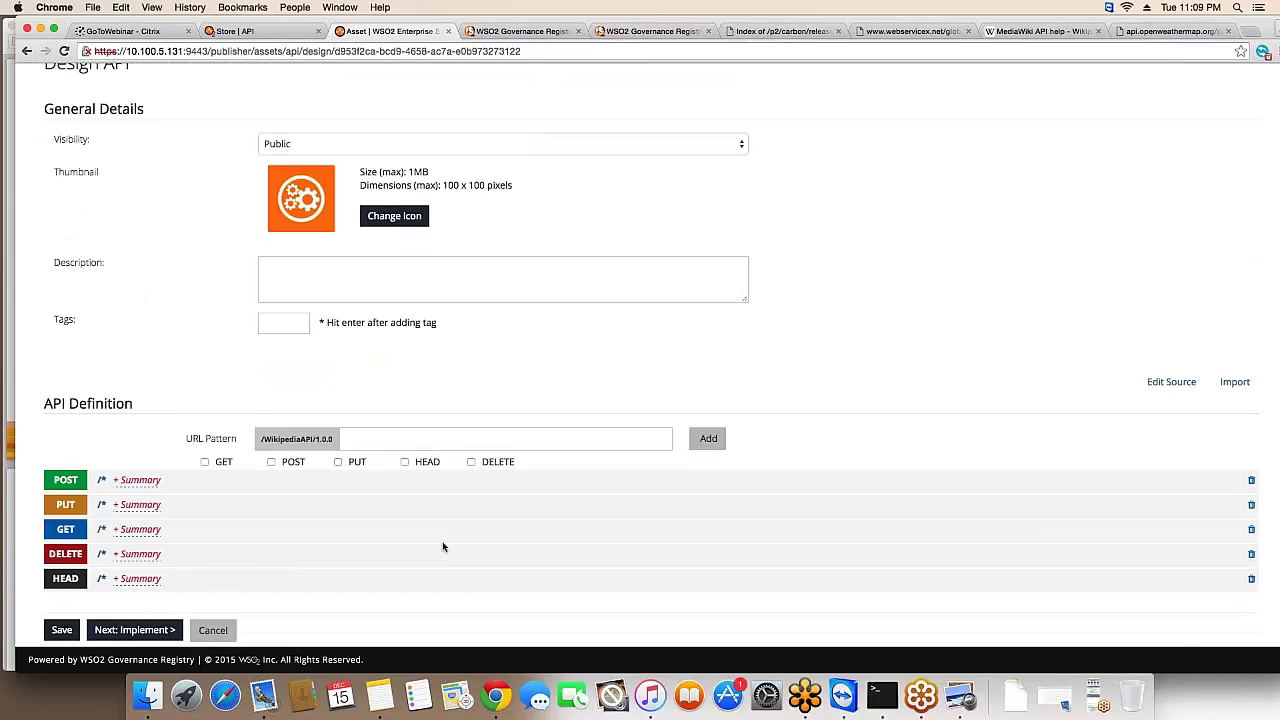
click(172, 630)
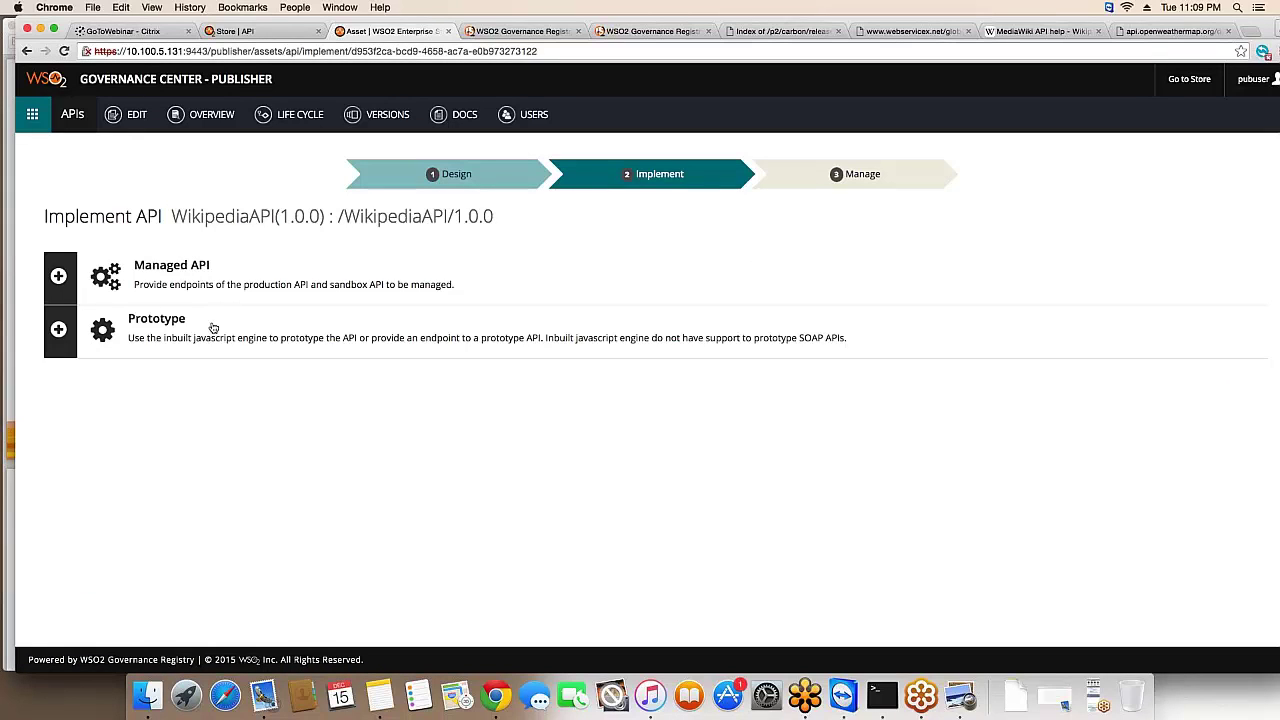
click(188, 272)
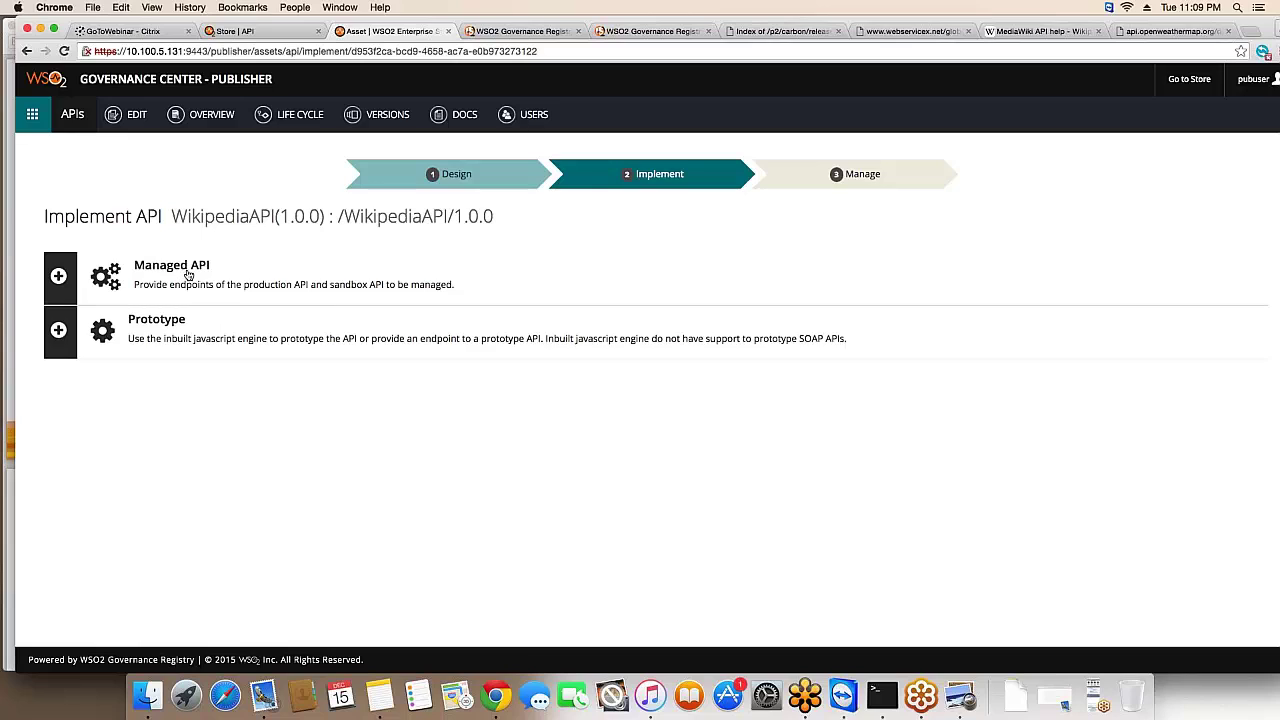
click(316, 388)
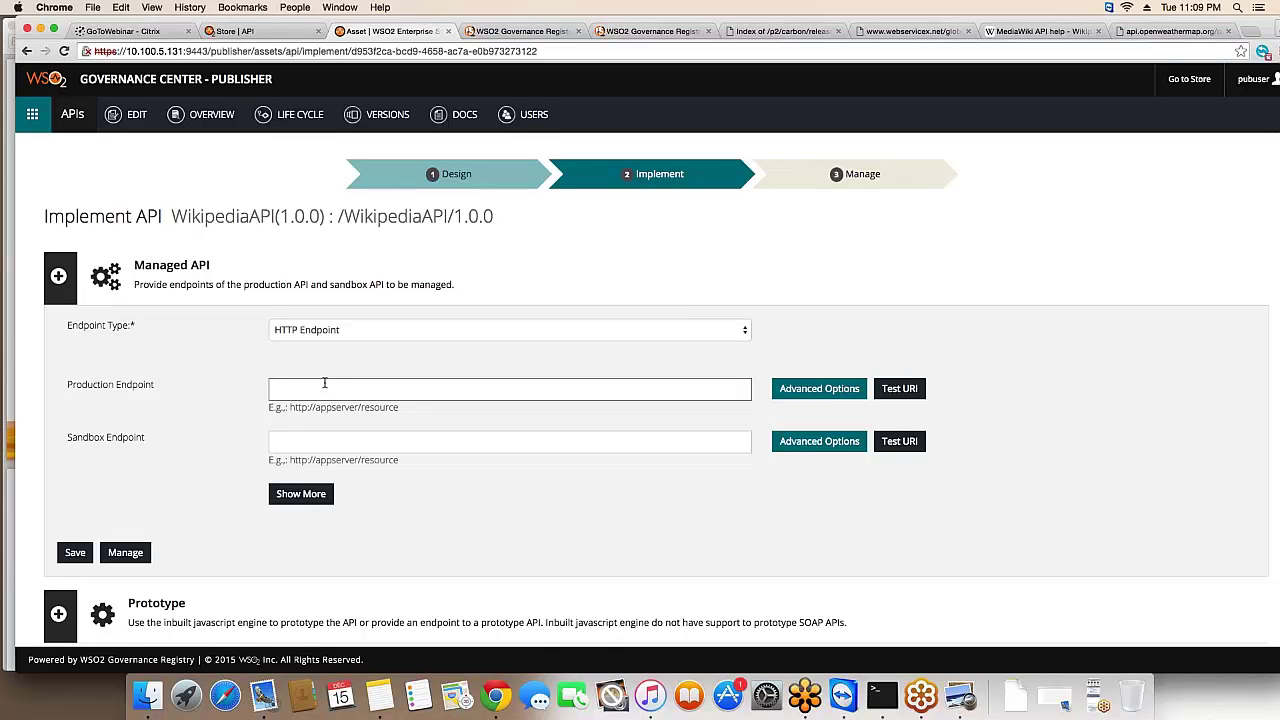
click(1030, 31)
click(95, 51)
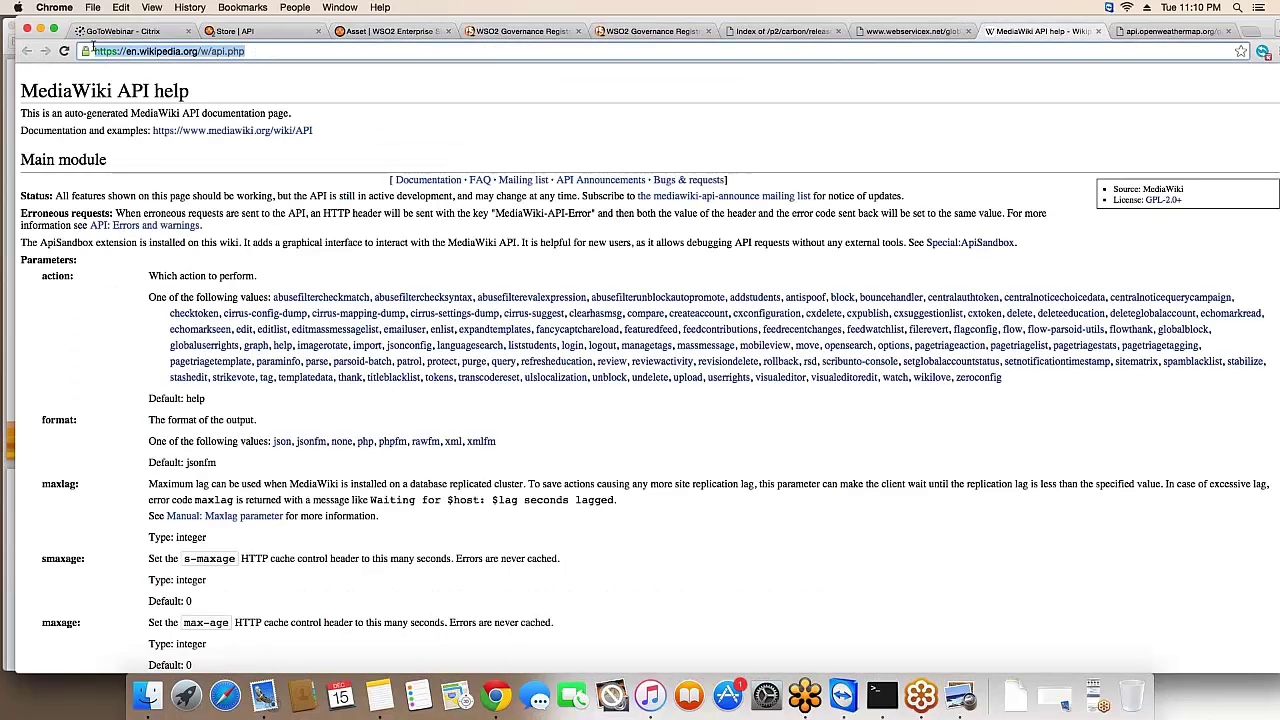
right_click(161, 54)
click(187, 72)
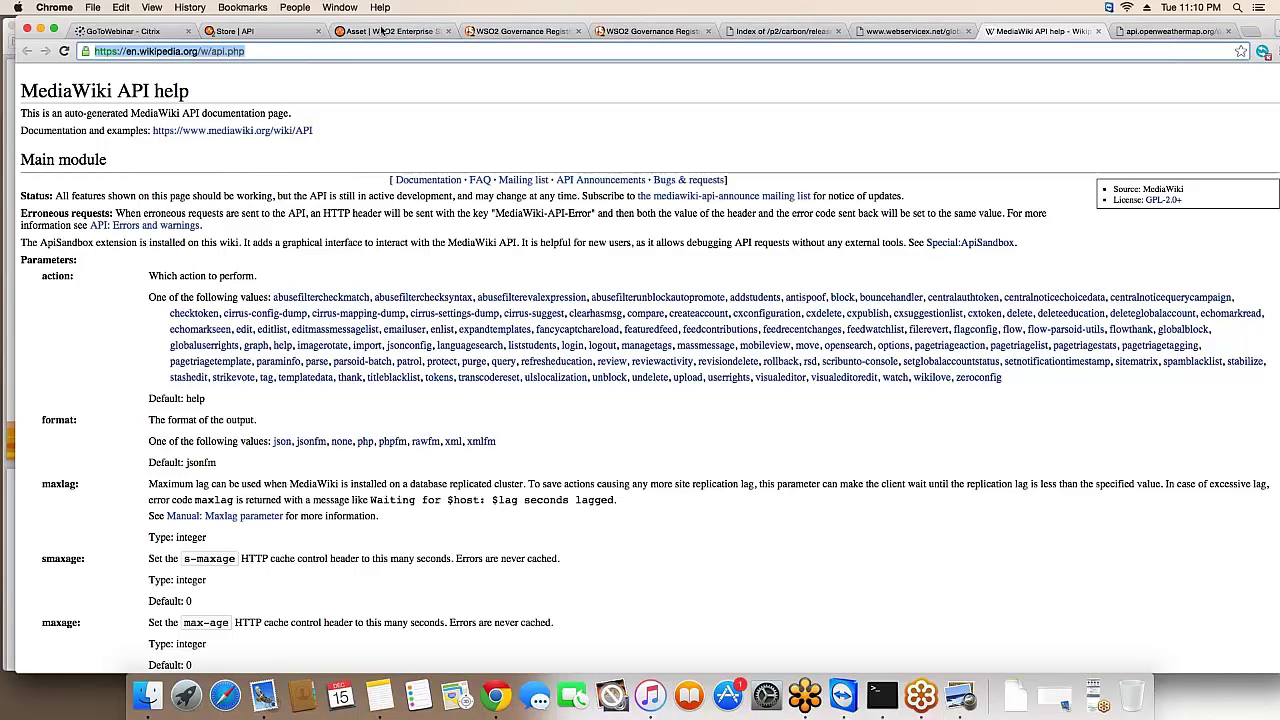
click(381, 31)
right_click(303, 391)
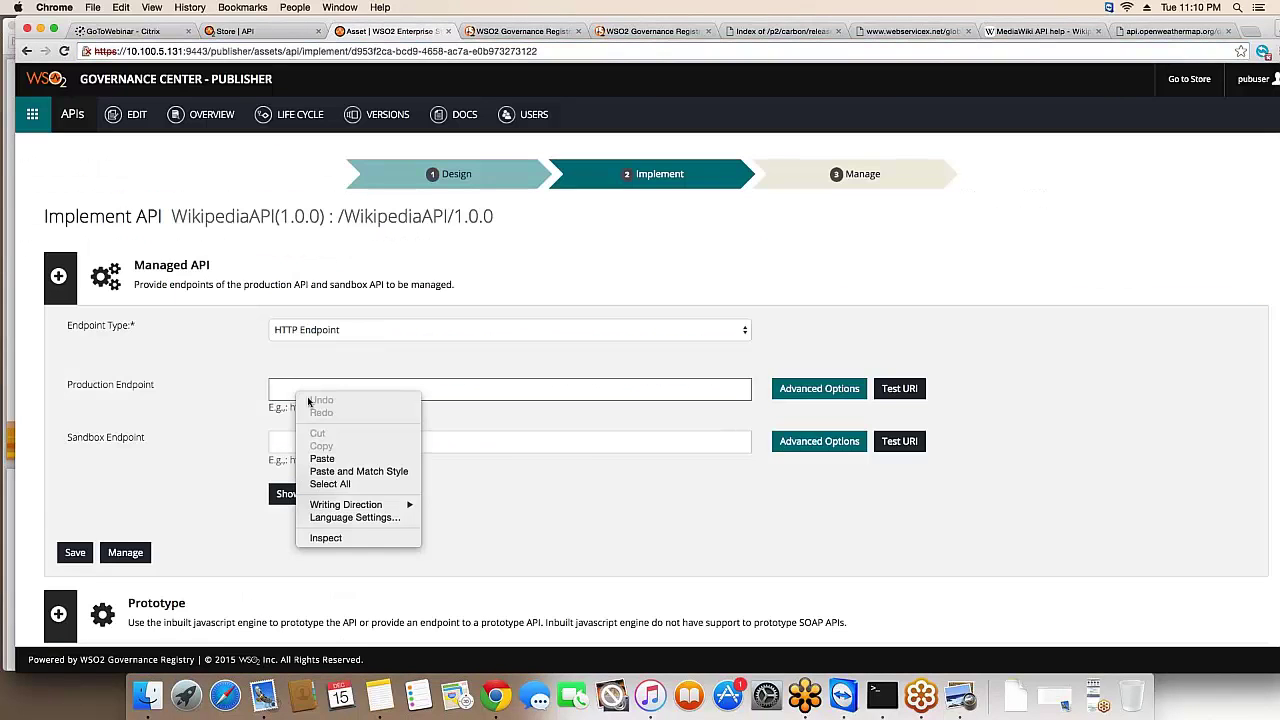
click(322, 458)
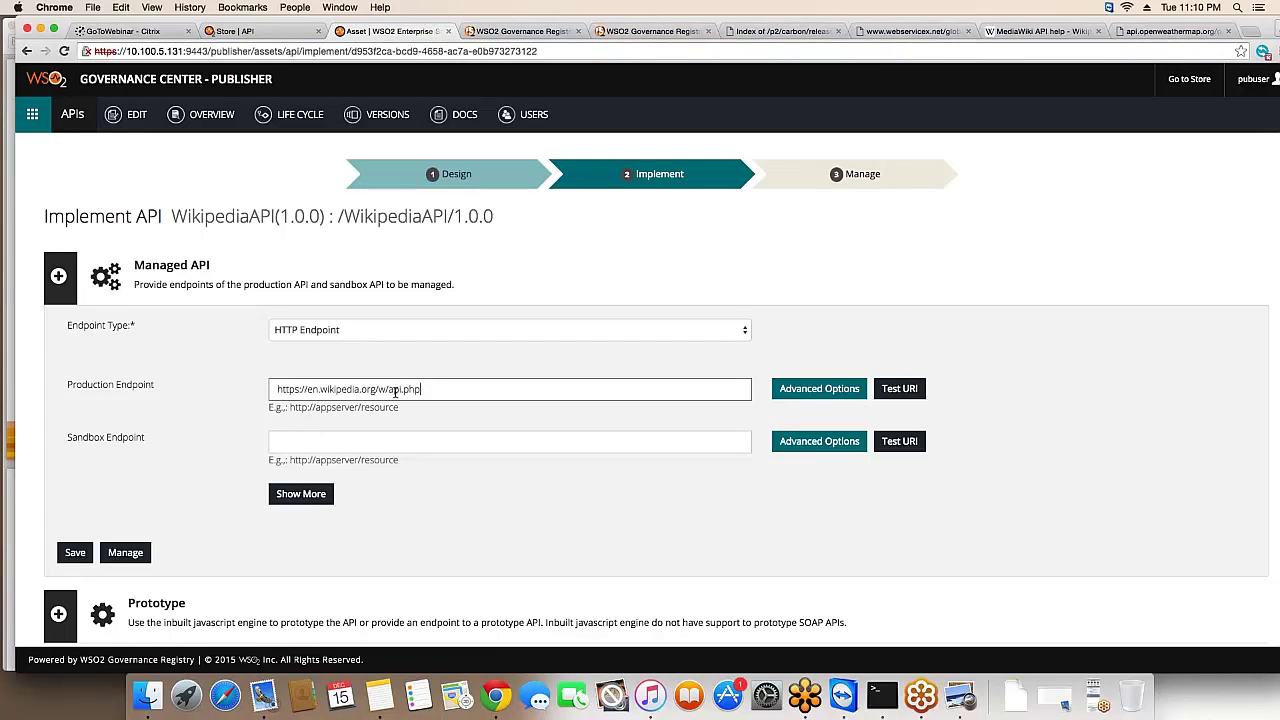
click(229, 430)
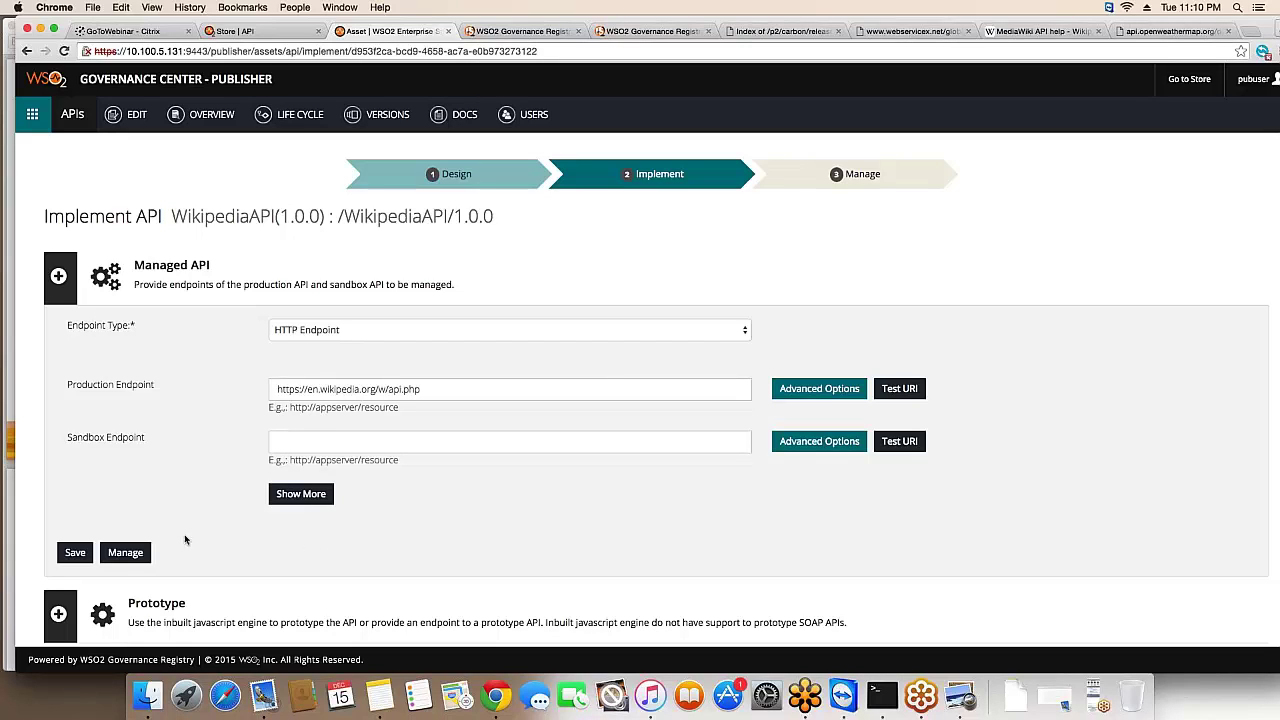
click(140, 558)
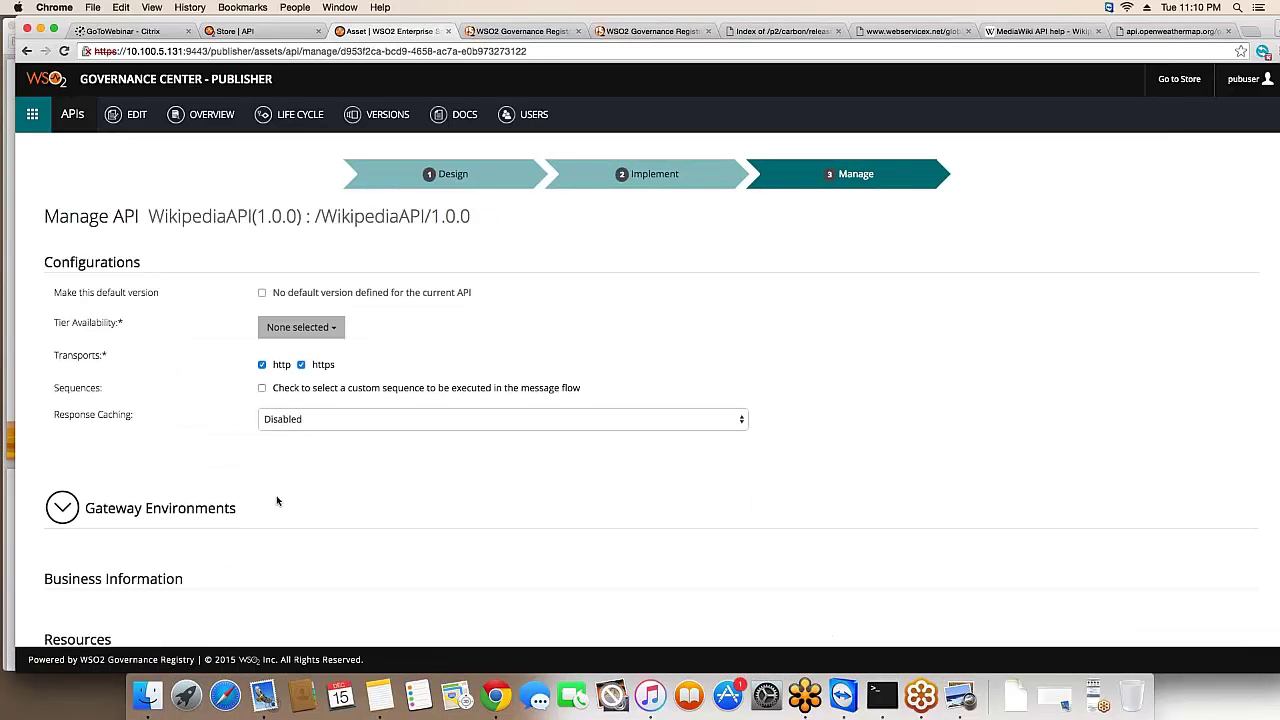
Enable the Gold tier and Save & Publish WikipediaAPI-1.0.0, then view the Store's API list
click(309, 331)
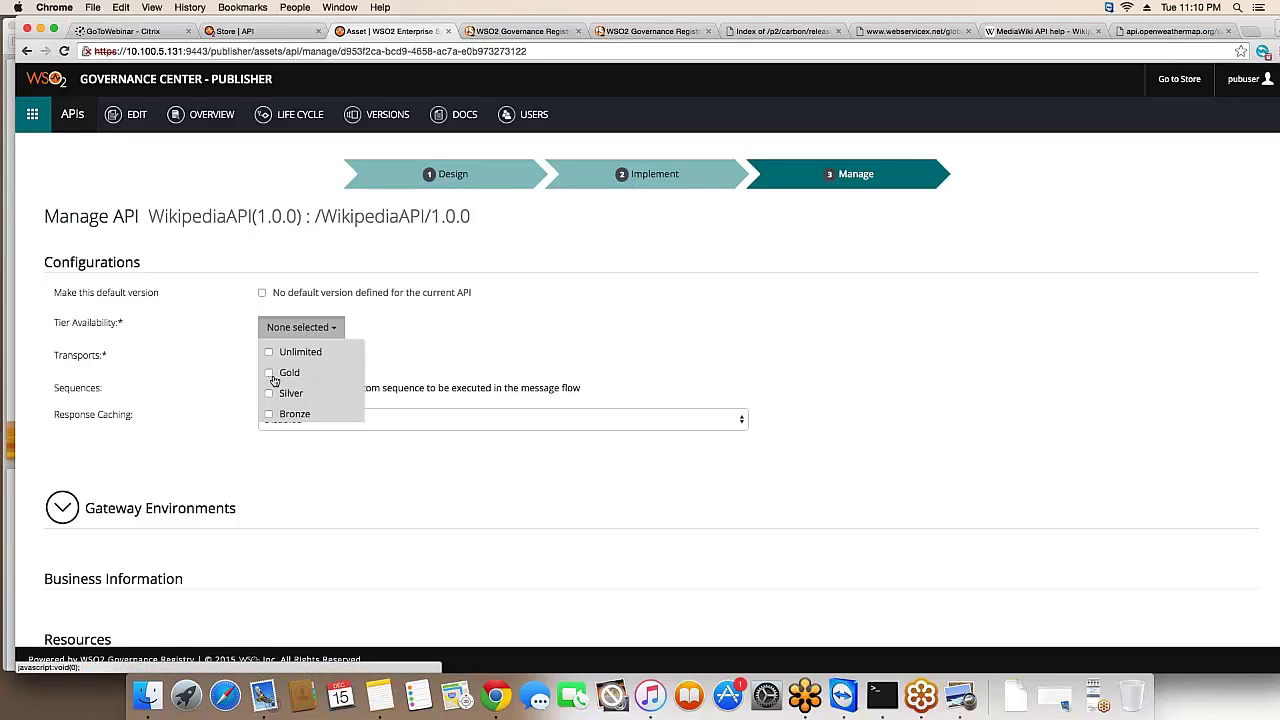
click(269, 373)
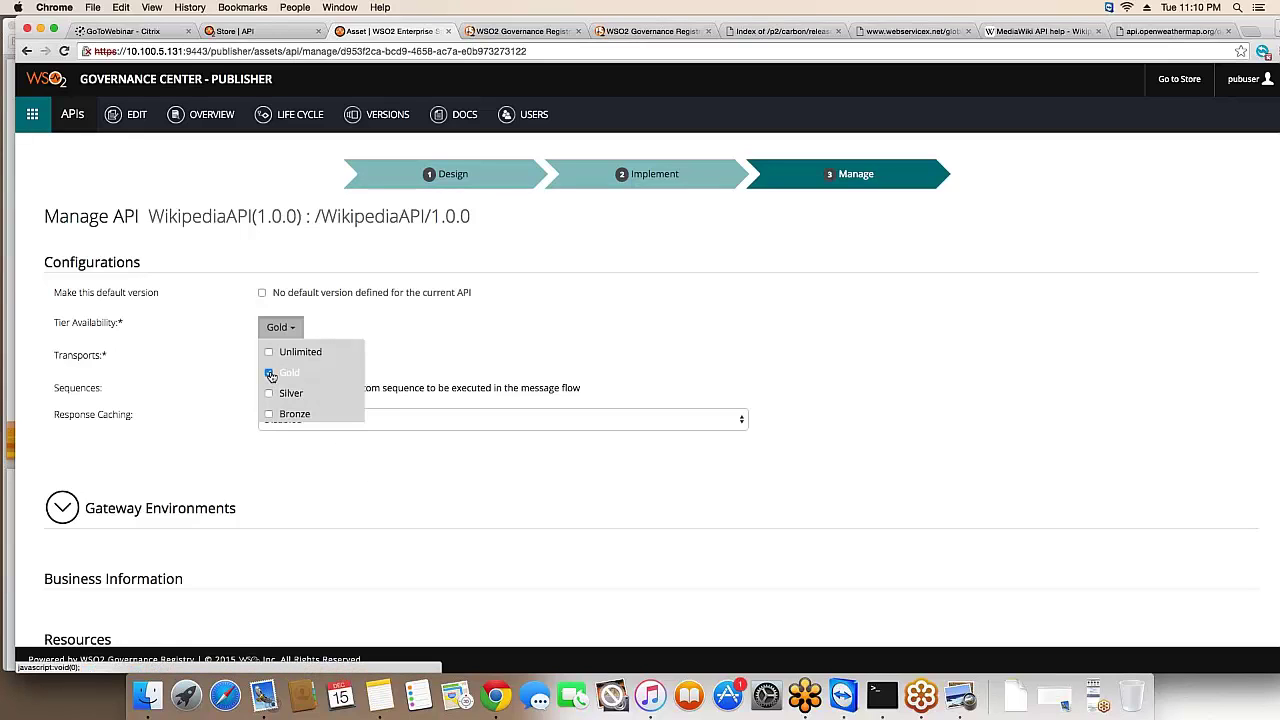
click(427, 339)
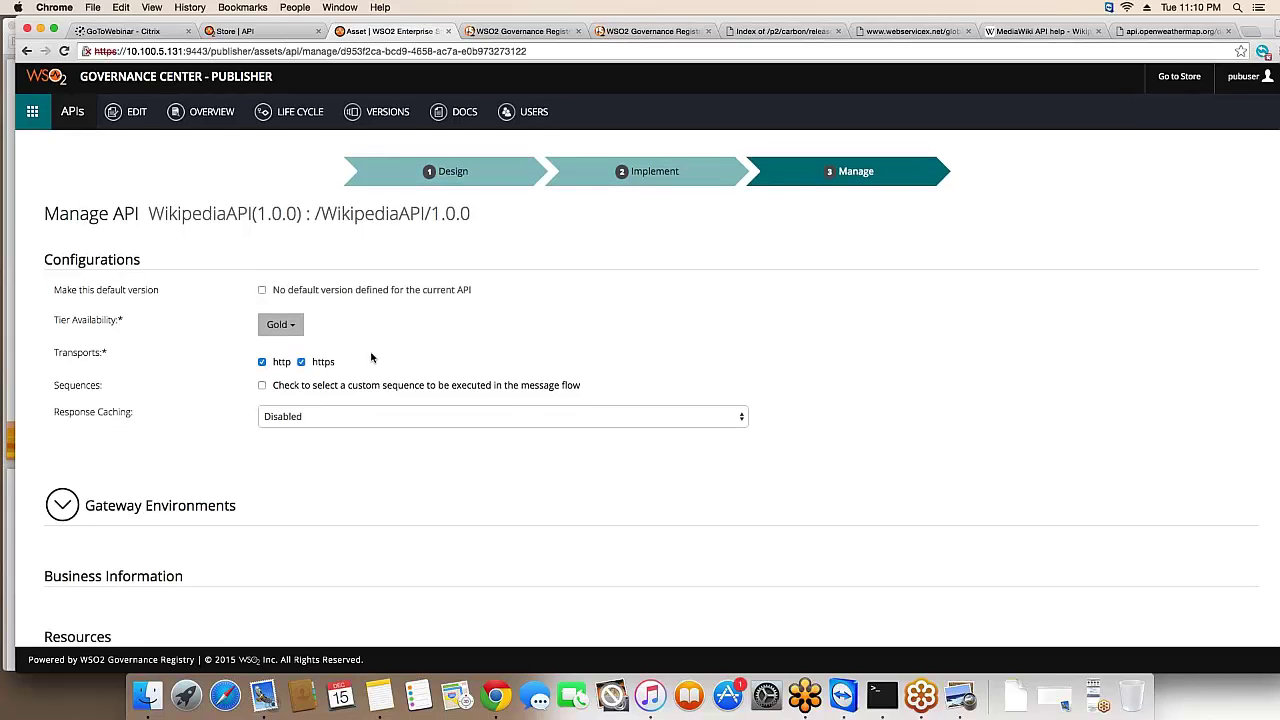
scroll(370, 360, down, 1)
scroll(370, 362, down, 5)
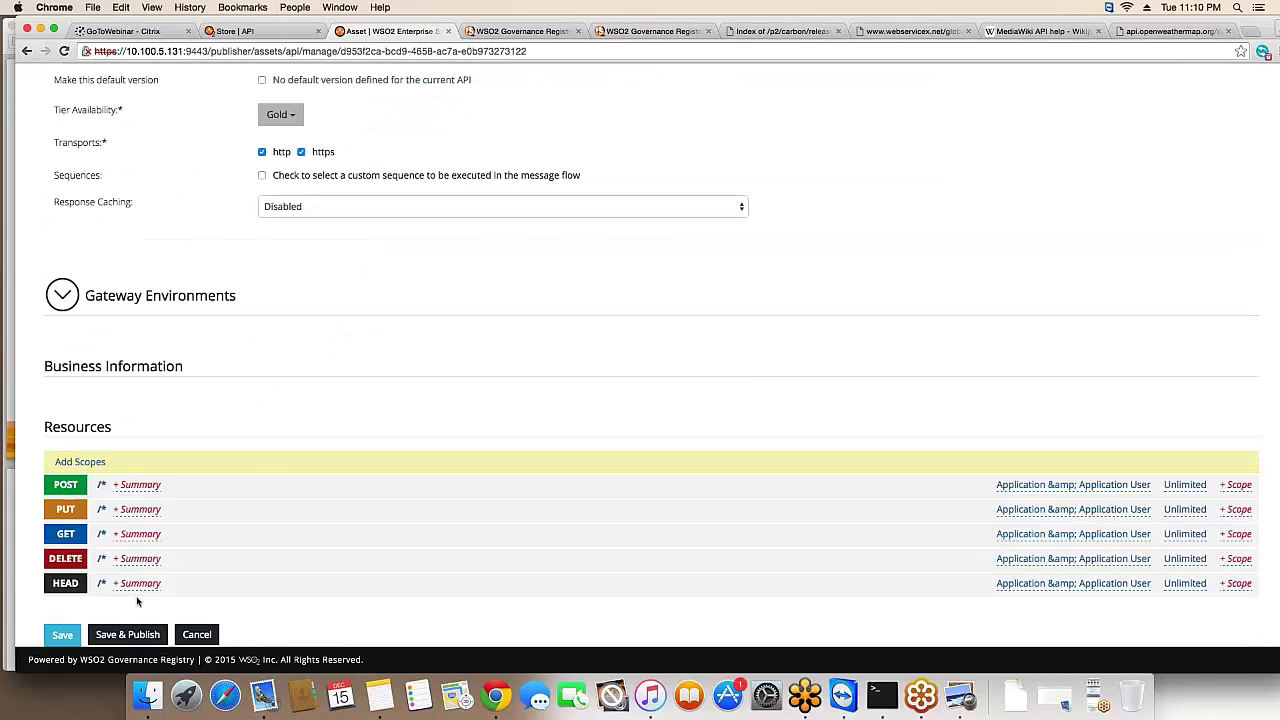
click(124, 636)
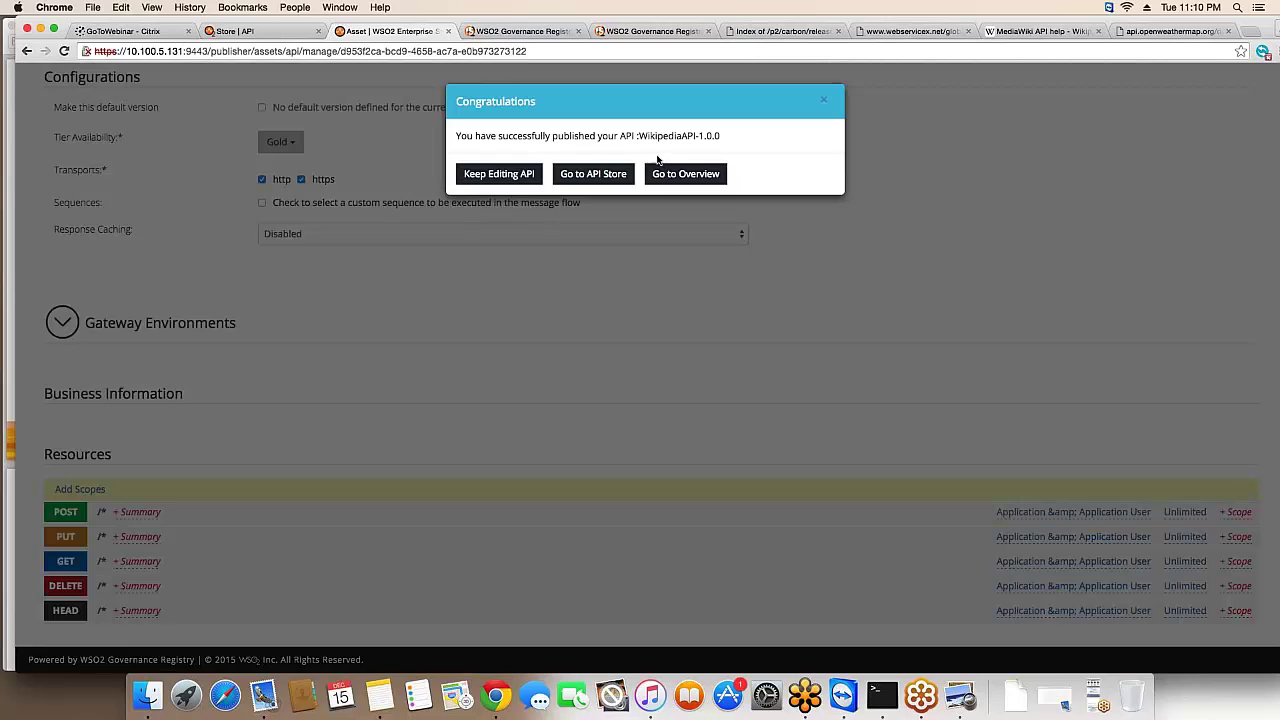
click(266, 33)
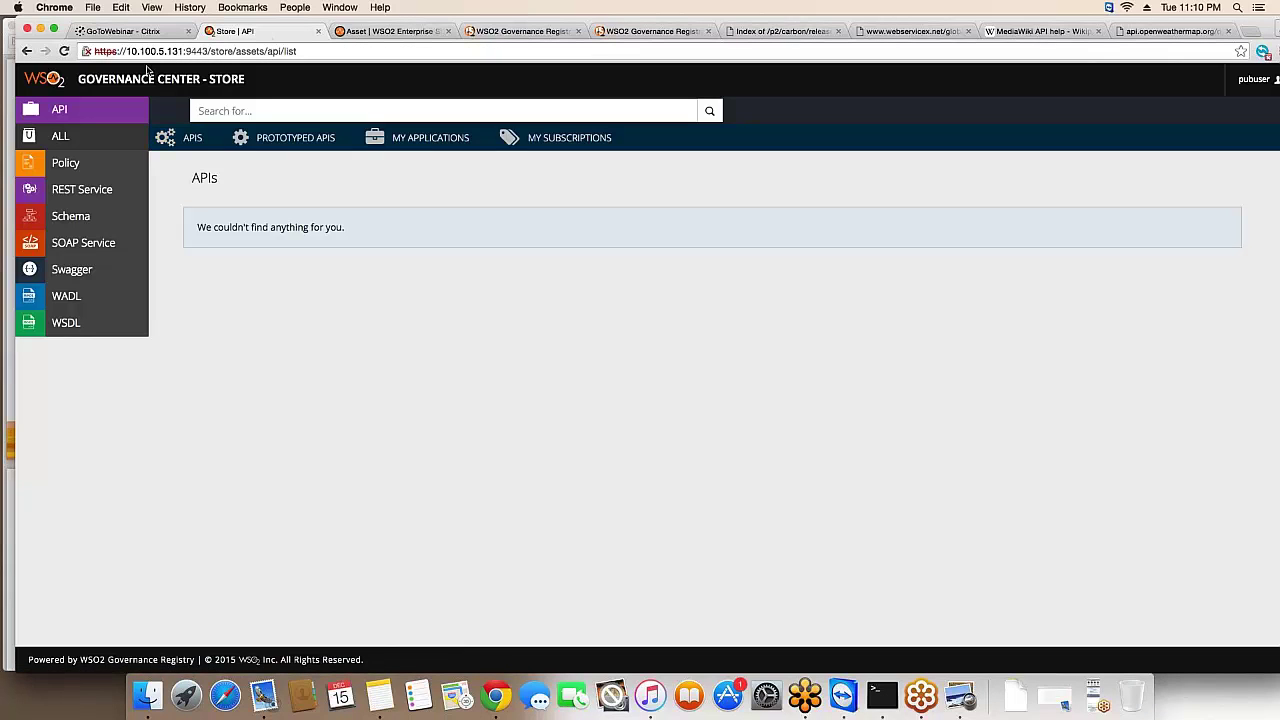
Refresh the Store's API list to see WikipediaAPI V1.0.0, then return to the Publisher
click(83, 109)
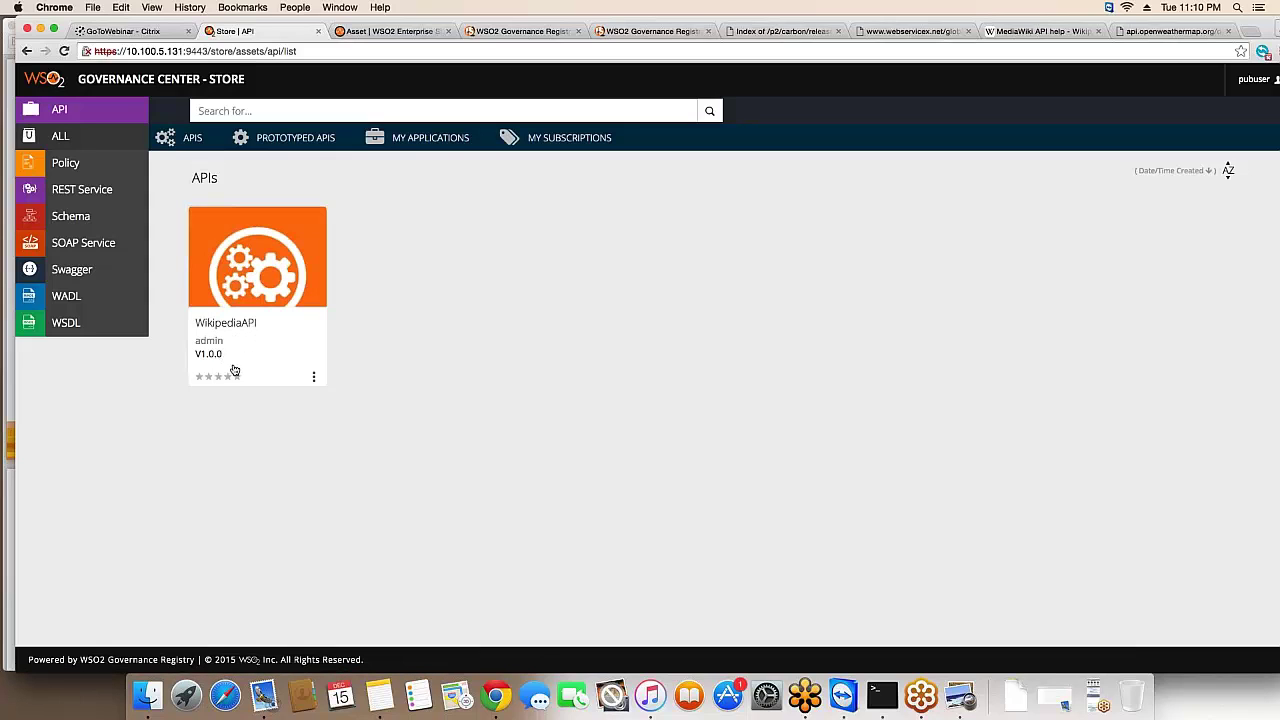
click(388, 31)
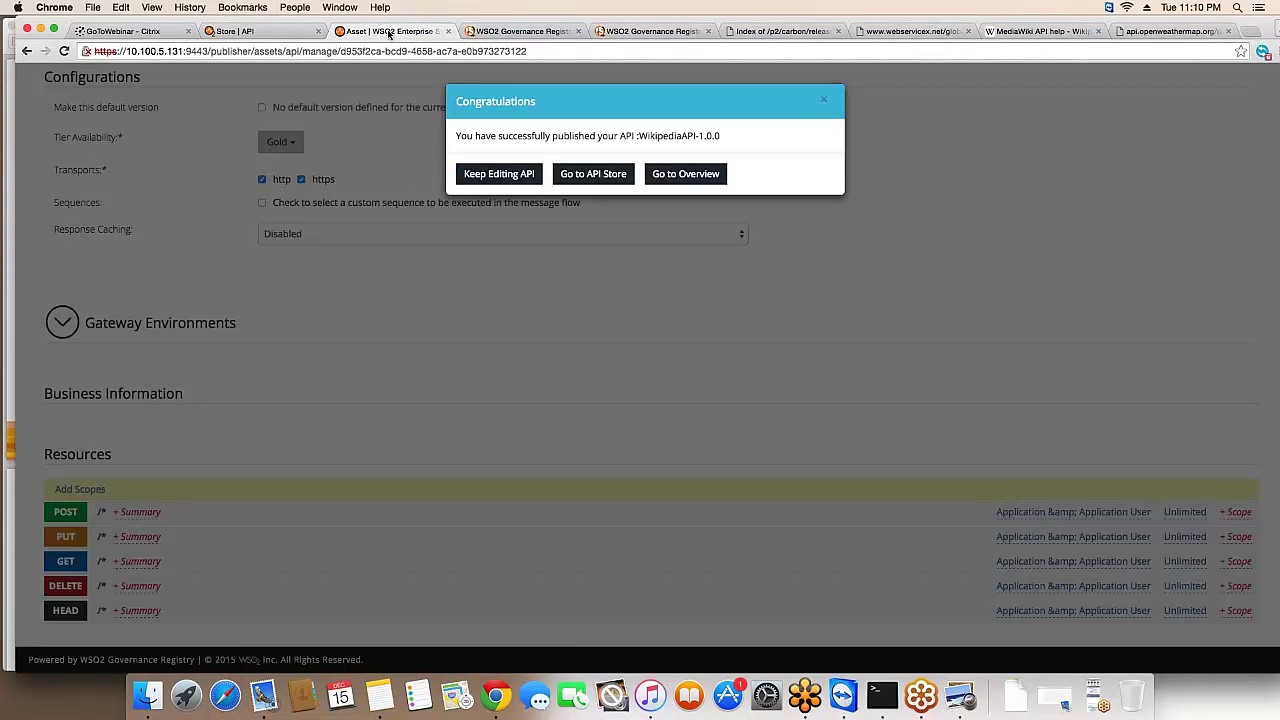
Reopen WikipediaAPI's design and add the tags wiki and api
click(823, 103)
scroll(345, 285, up, 2)
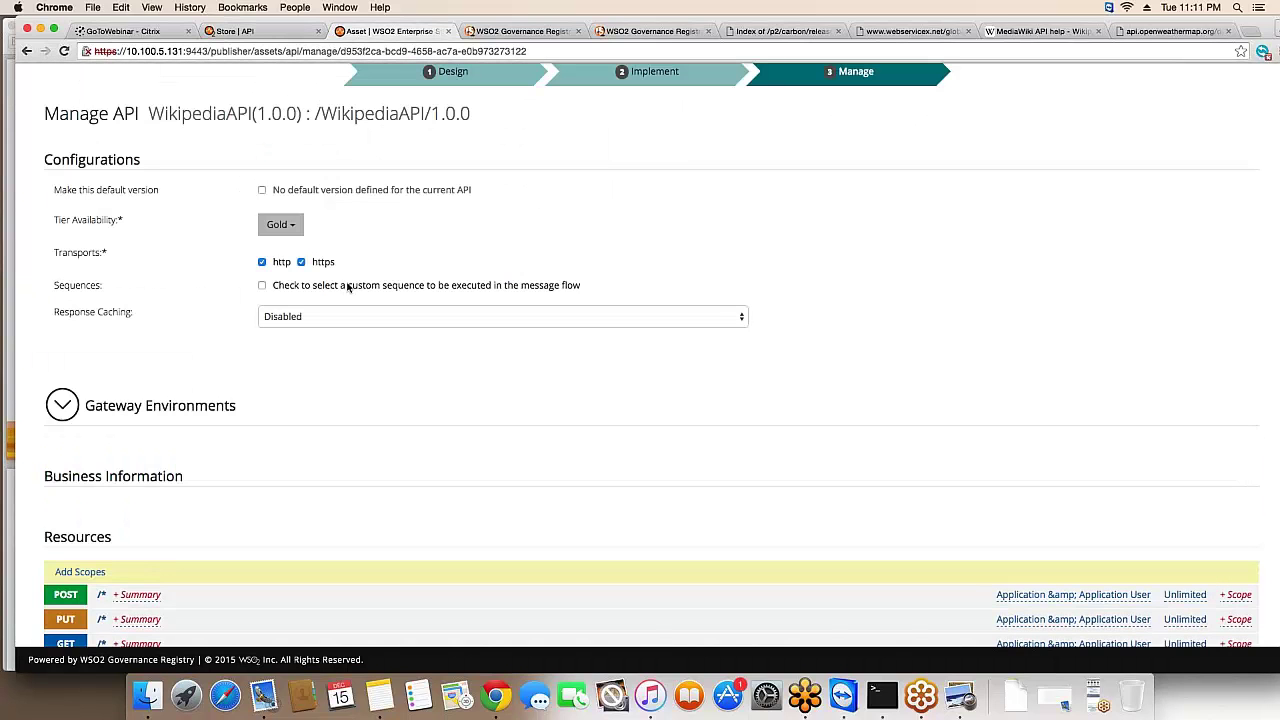
scroll(348, 287, up, 2)
click(135, 117)
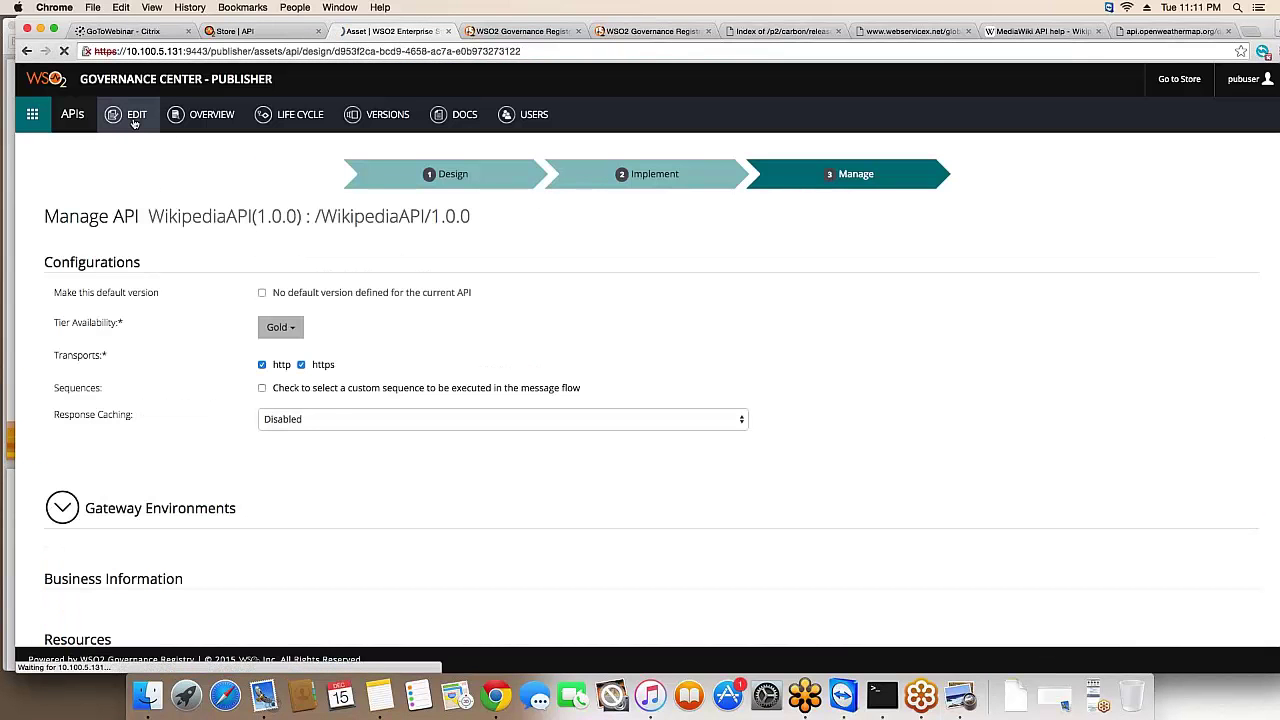
click(279, 478)
text(wiki)
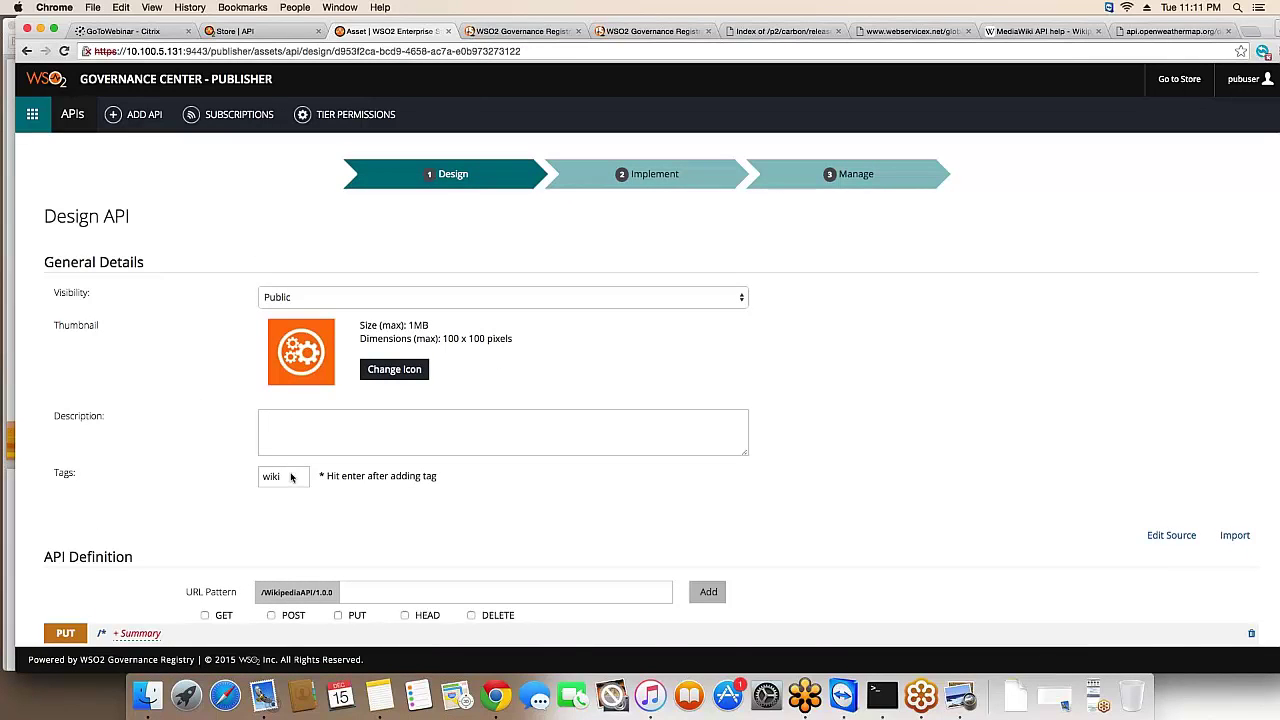
key(Return)
text(api)
key(Return)
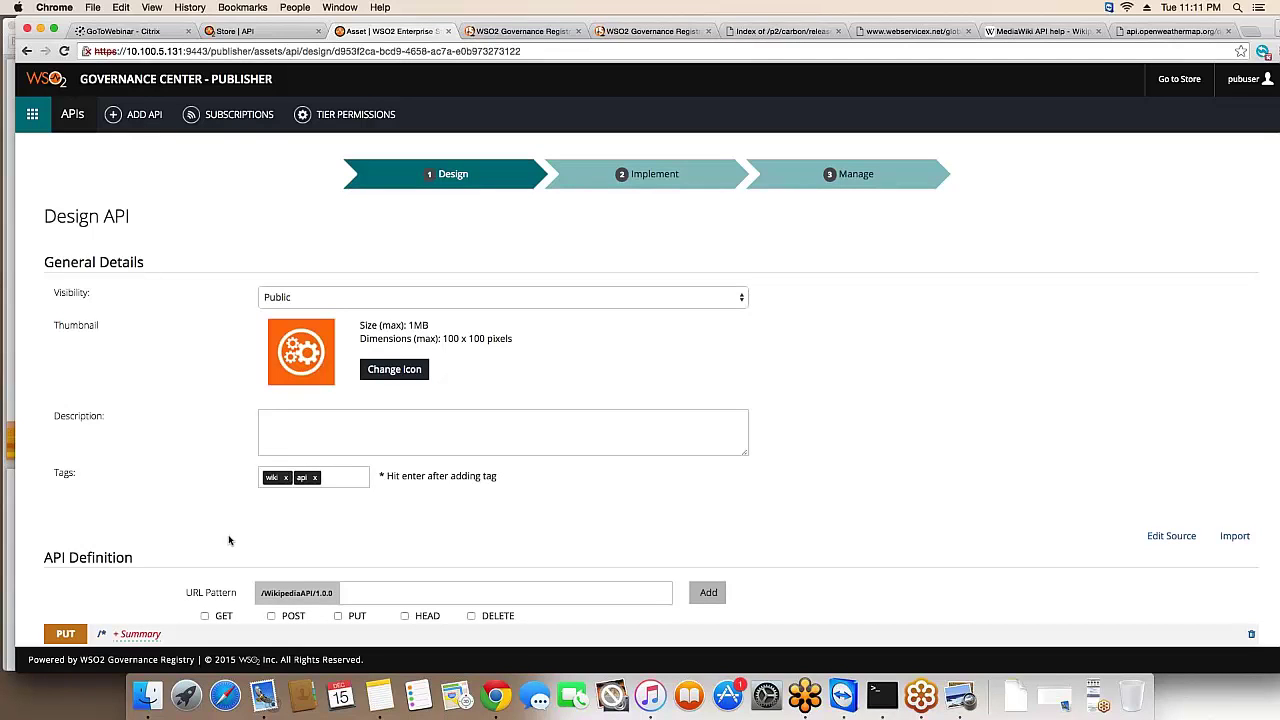
Pass through Implement and Manage again, save and republish WikipediaAPI, and show the Store's API list
scroll(228, 540, down, 3)
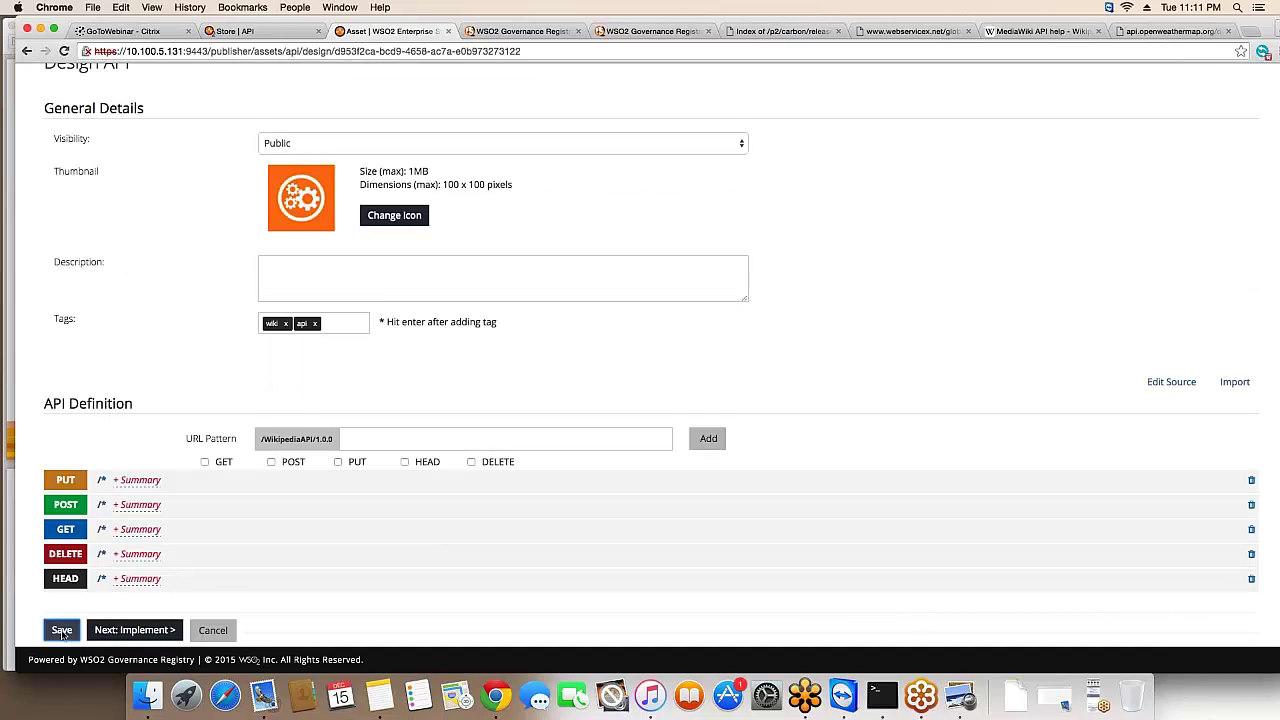
click(137, 631)
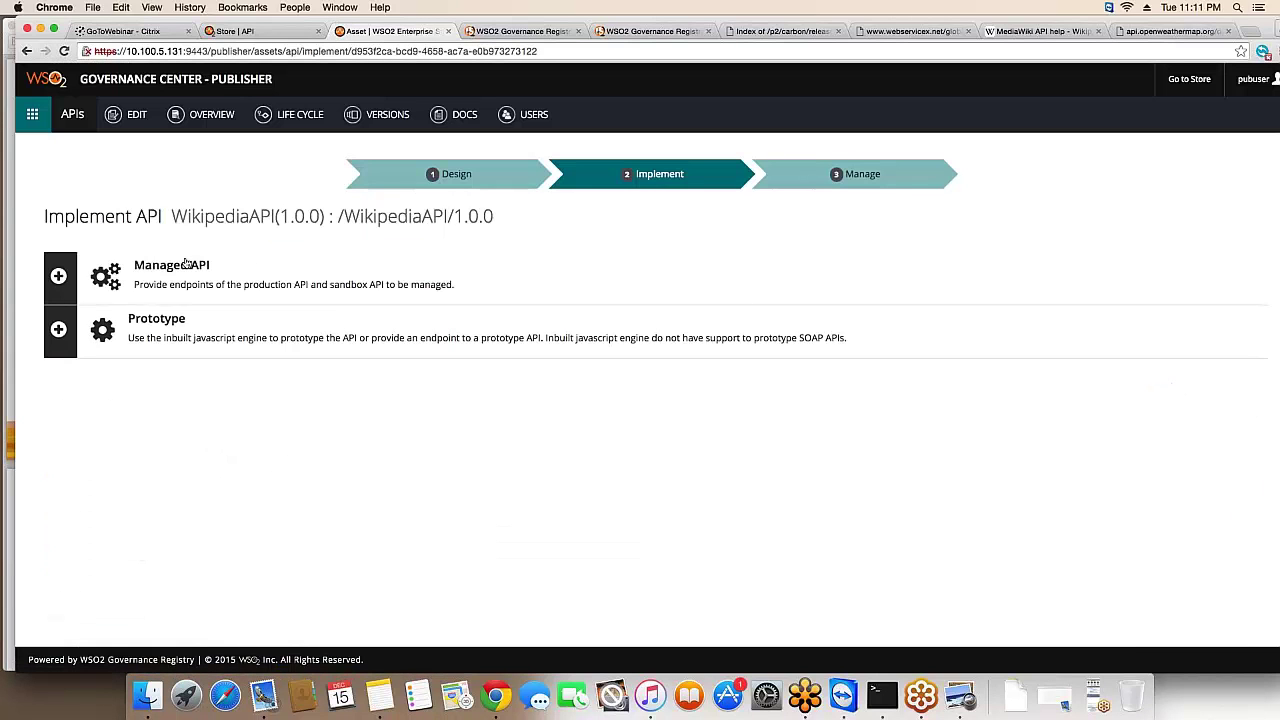
click(185, 264)
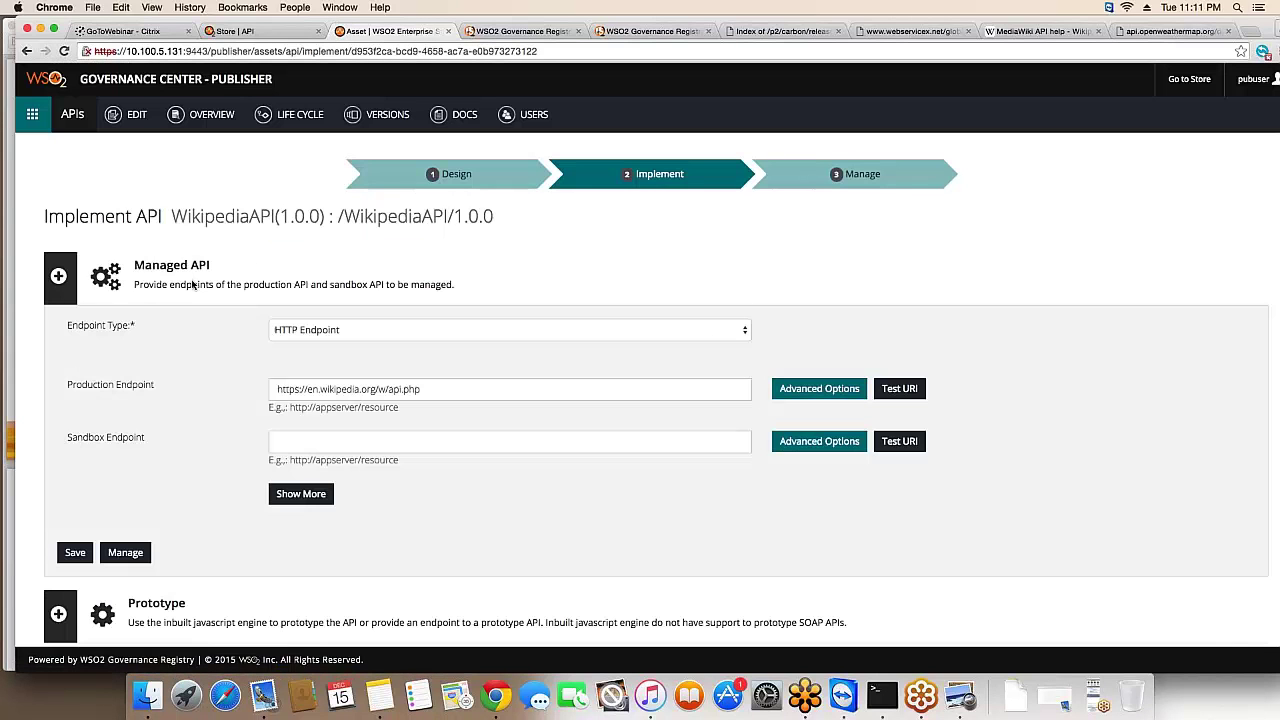
click(140, 557)
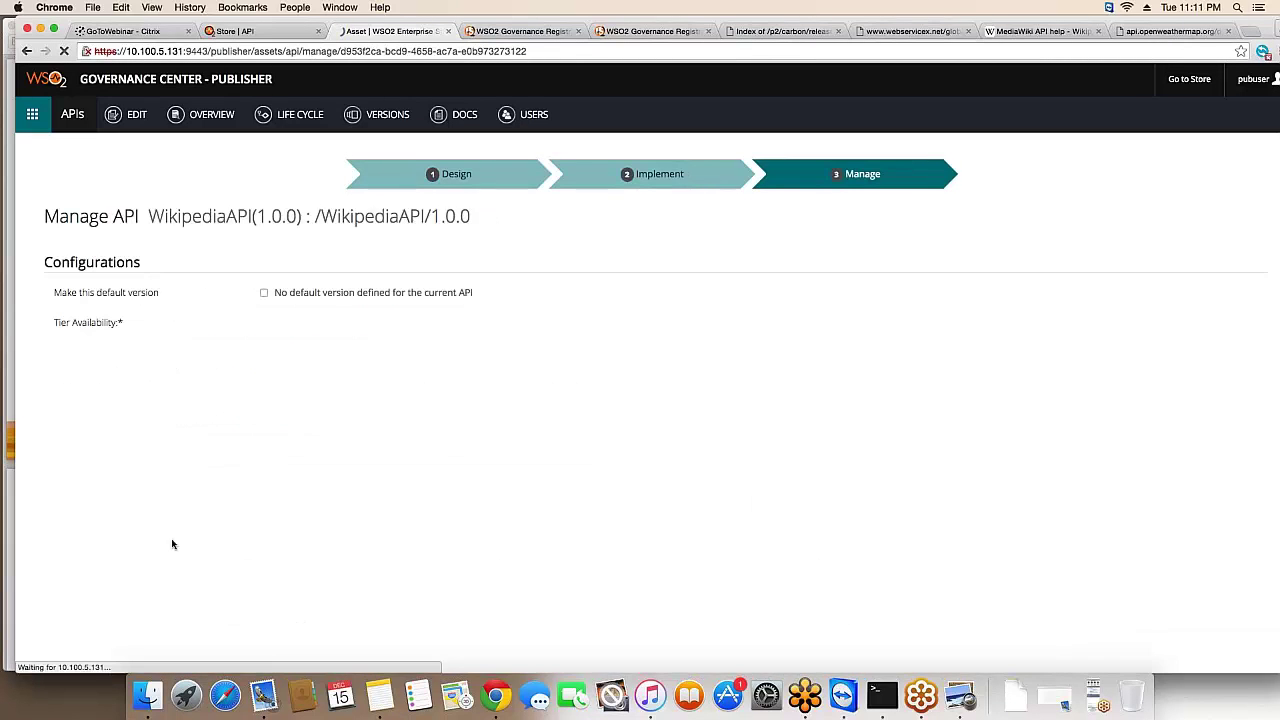
scroll(160, 600, down, 3)
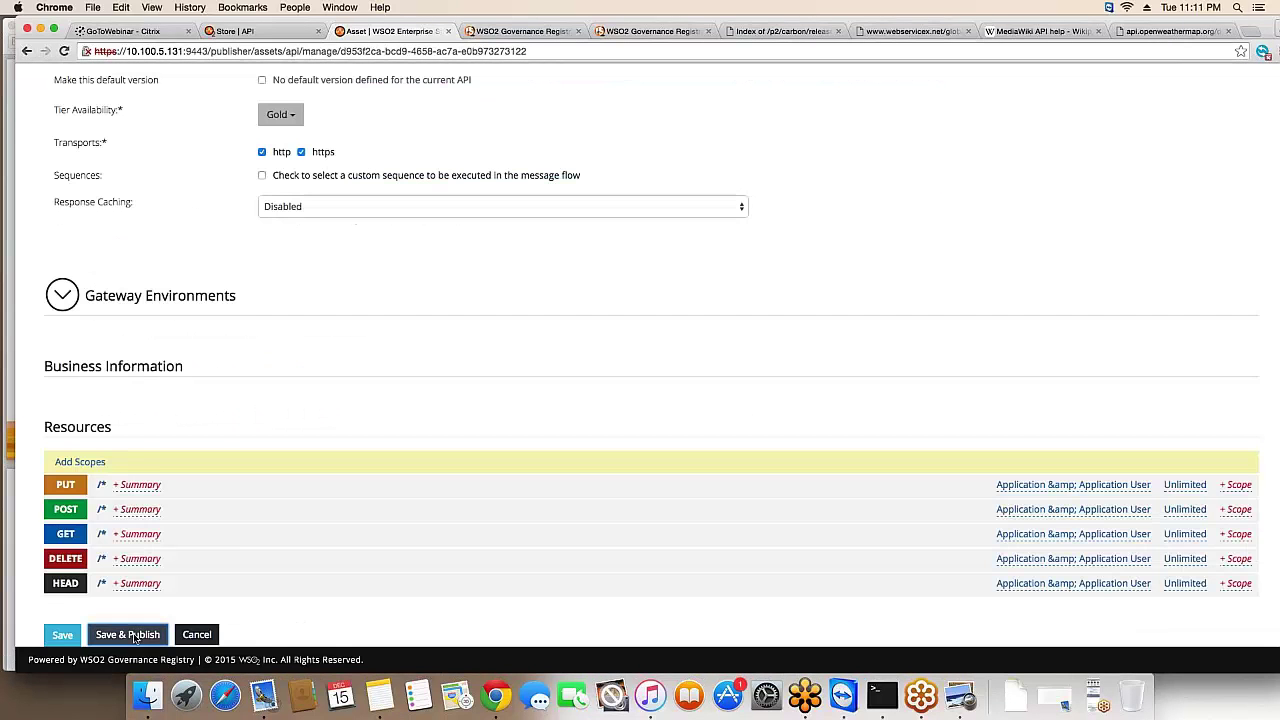
click(130, 635)
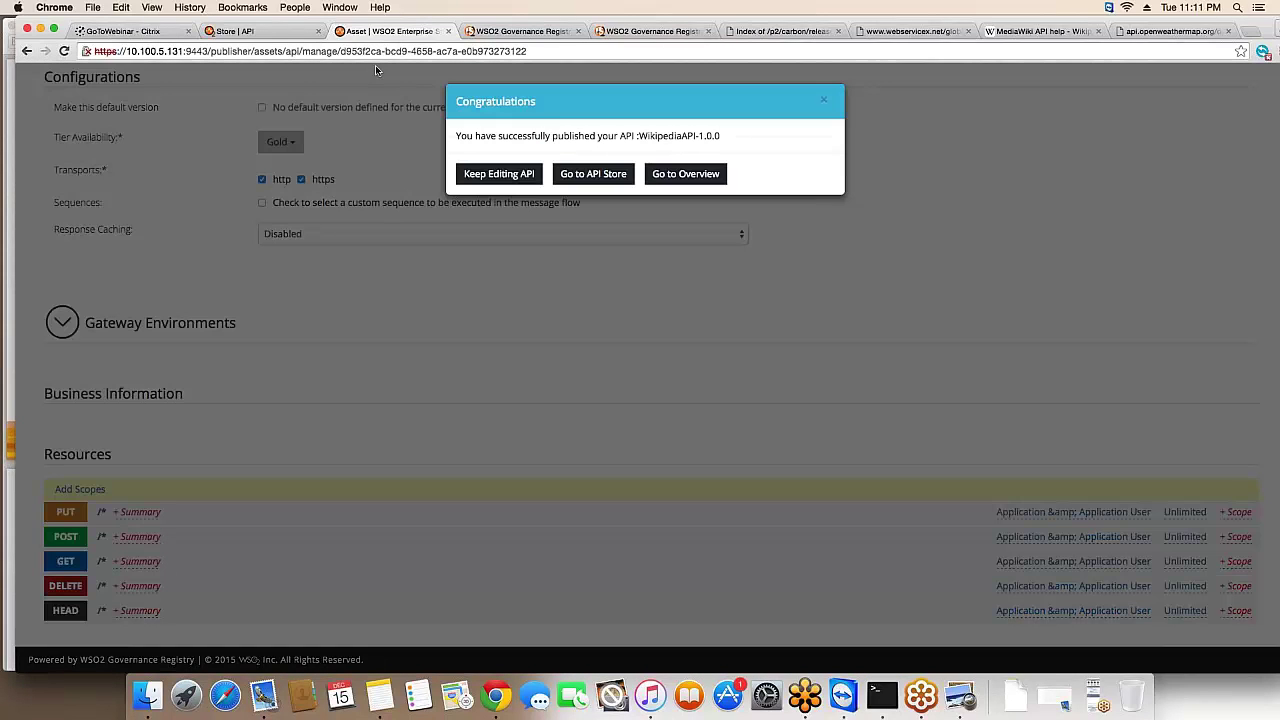
click(591, 174)
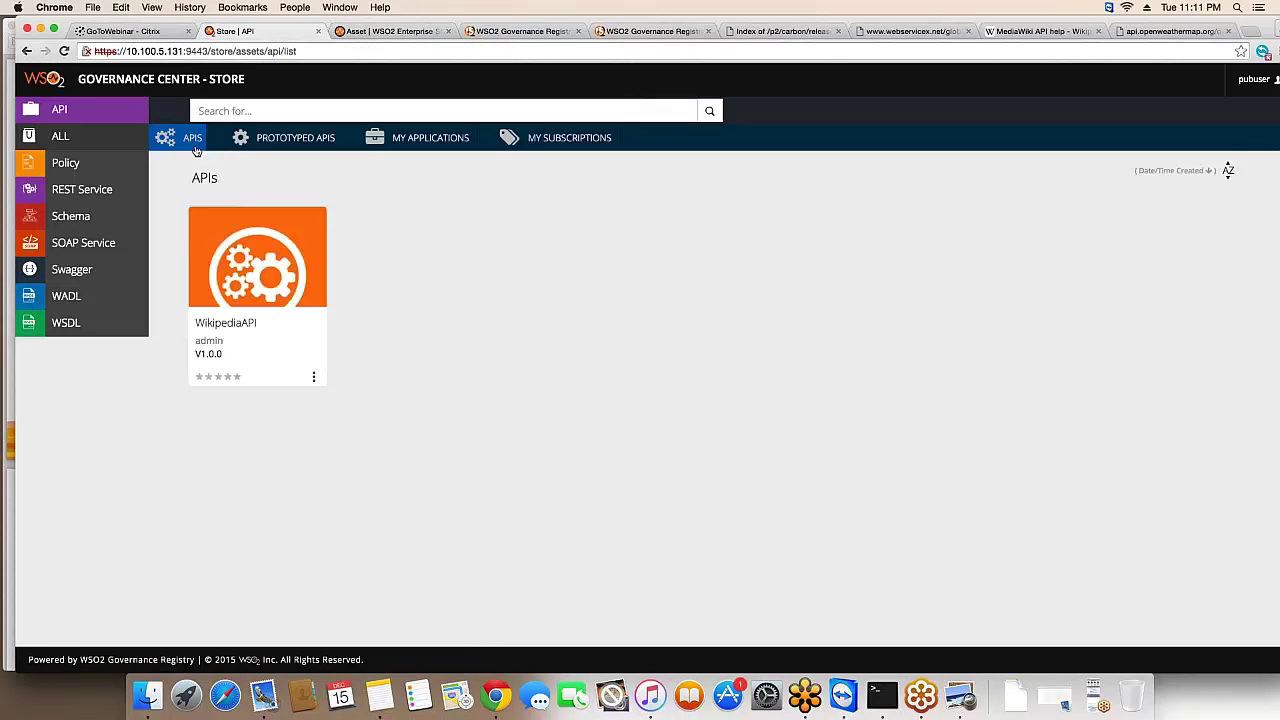
Refresh the Store API list, view WikipediaAPI's details, then go to My Applications
click(93, 117)
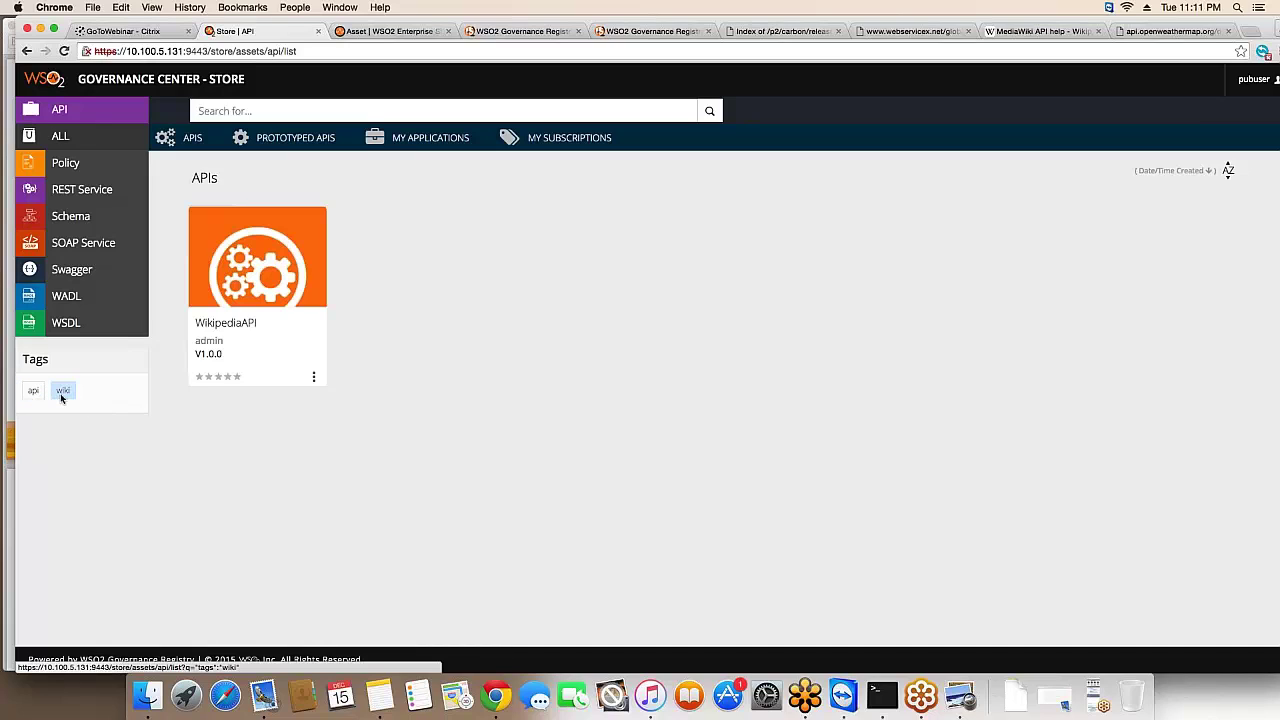
click(247, 267)
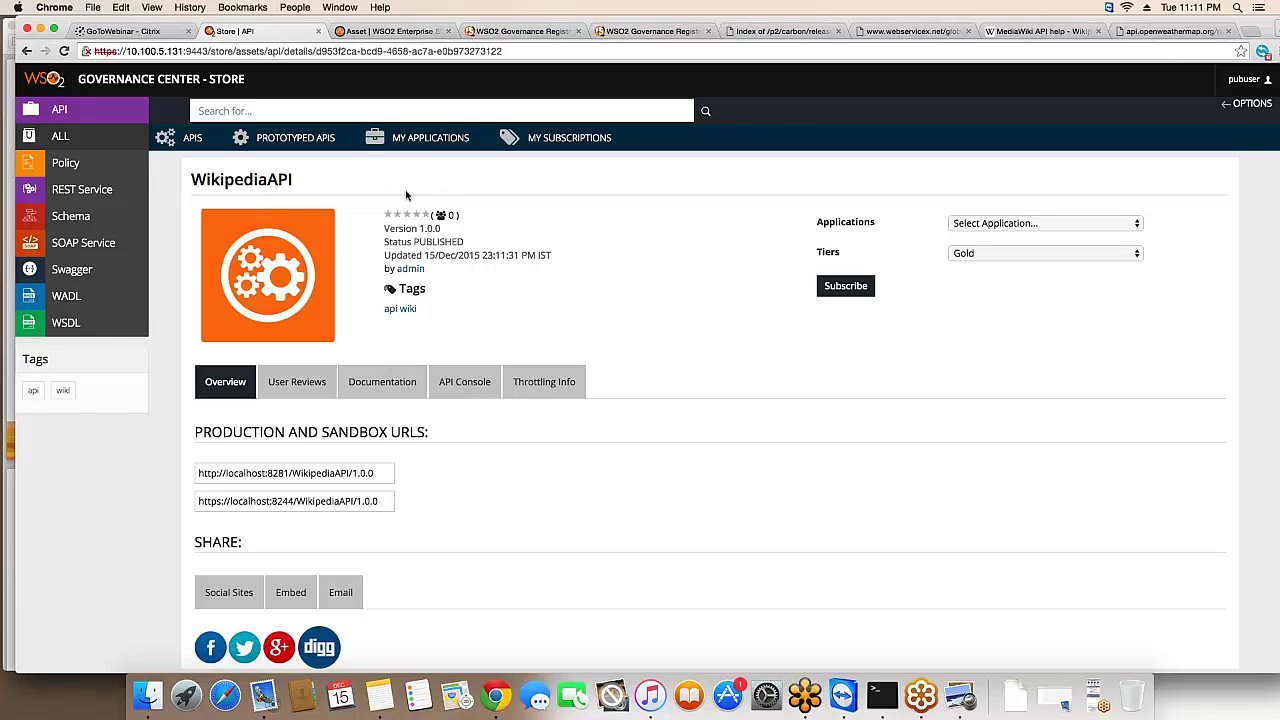
click(425, 141)
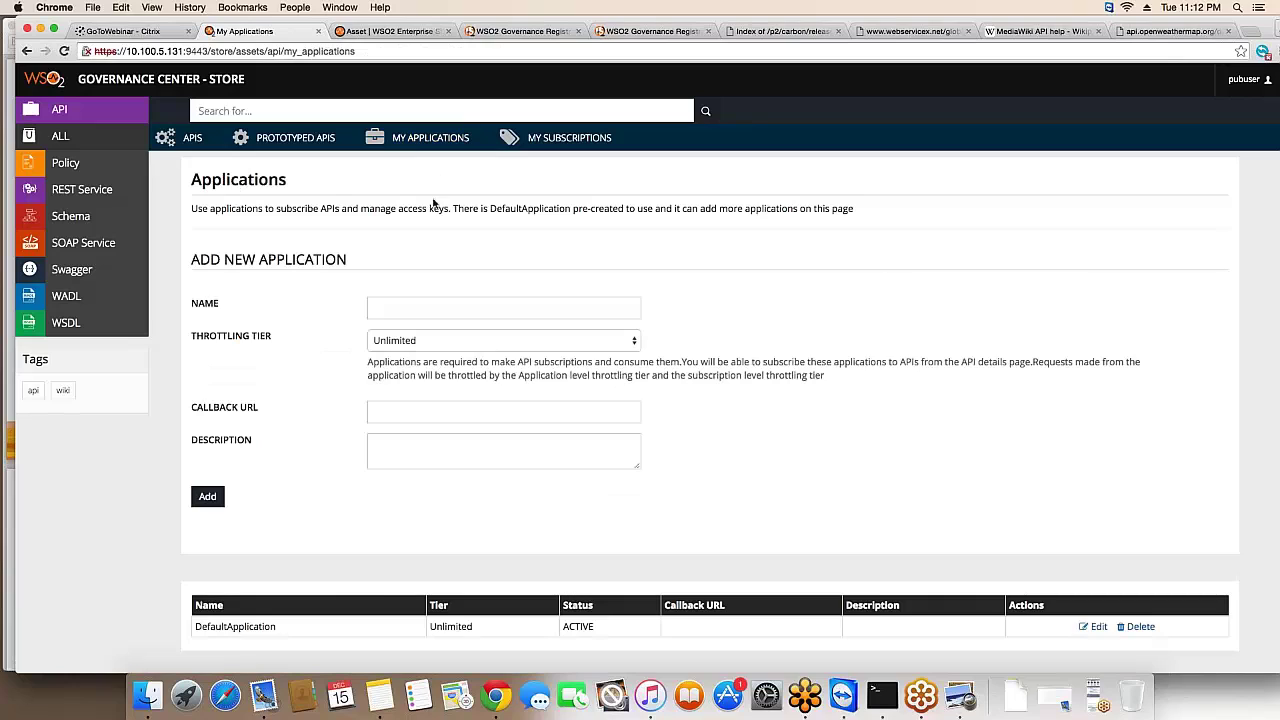
Add an application named wikiApp on the Gold throttling tier
click(396, 308)
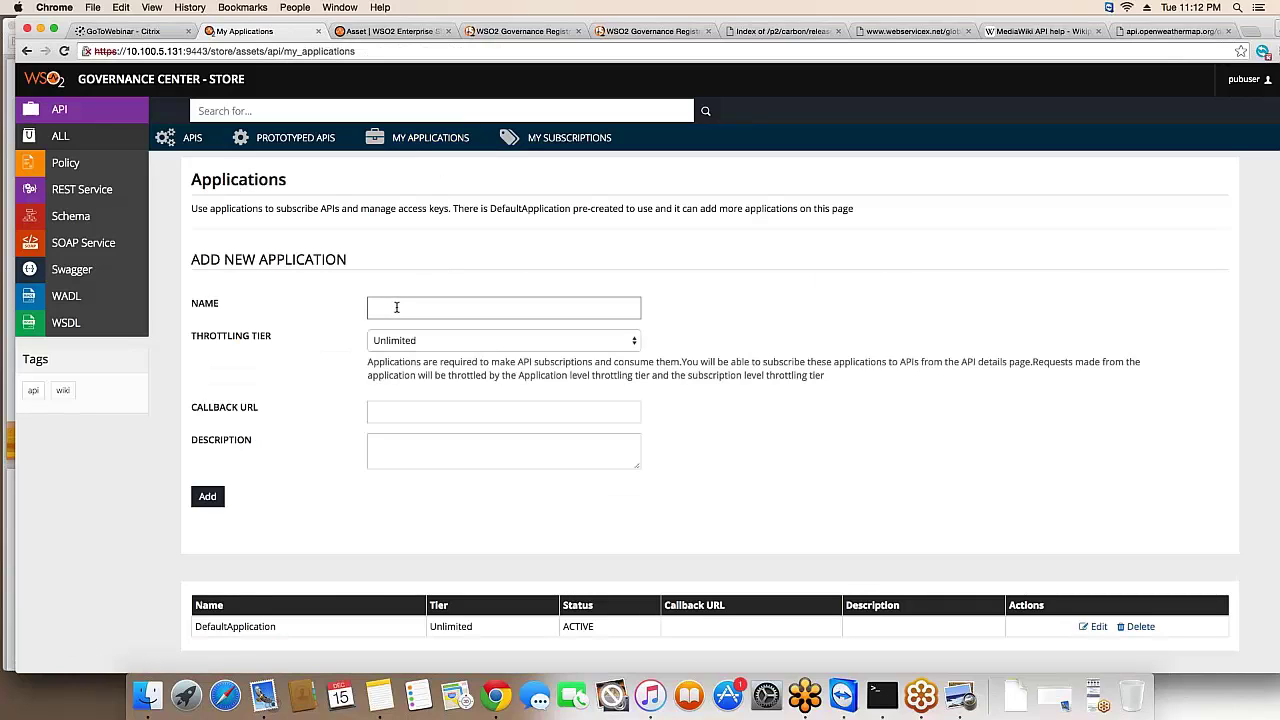
text(wikiApp)
click(466, 270)
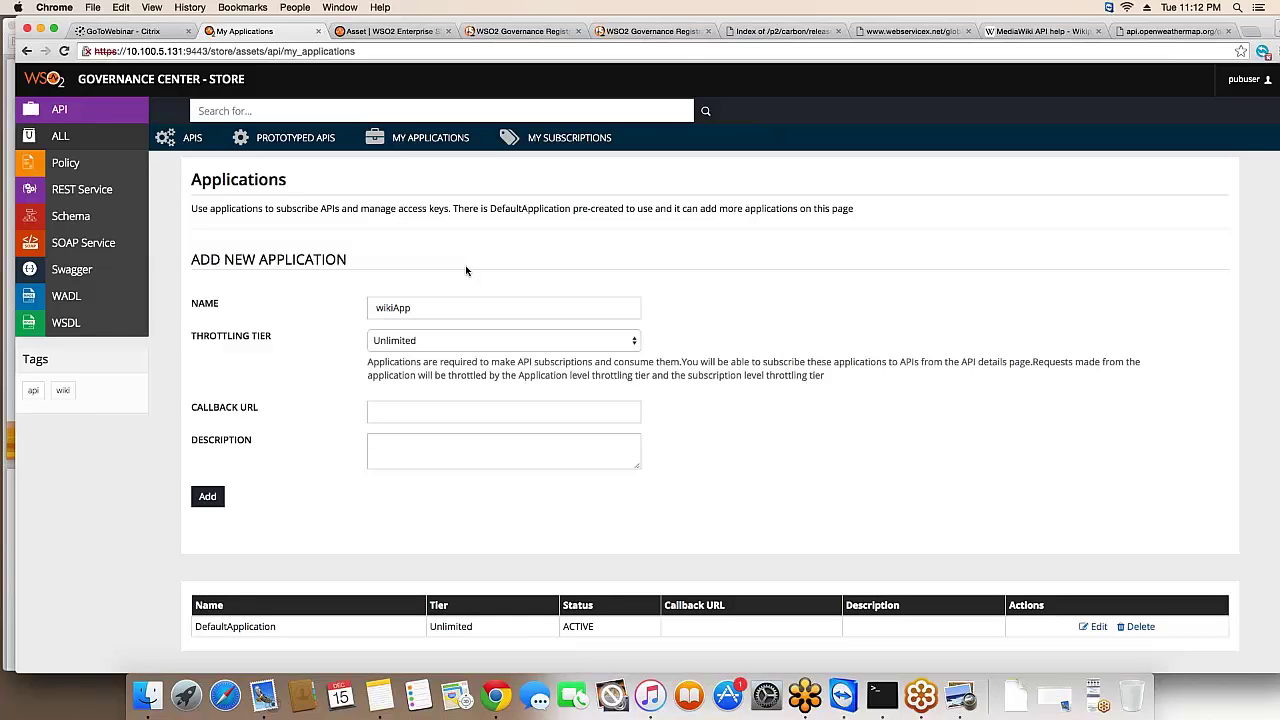
click(390, 343)
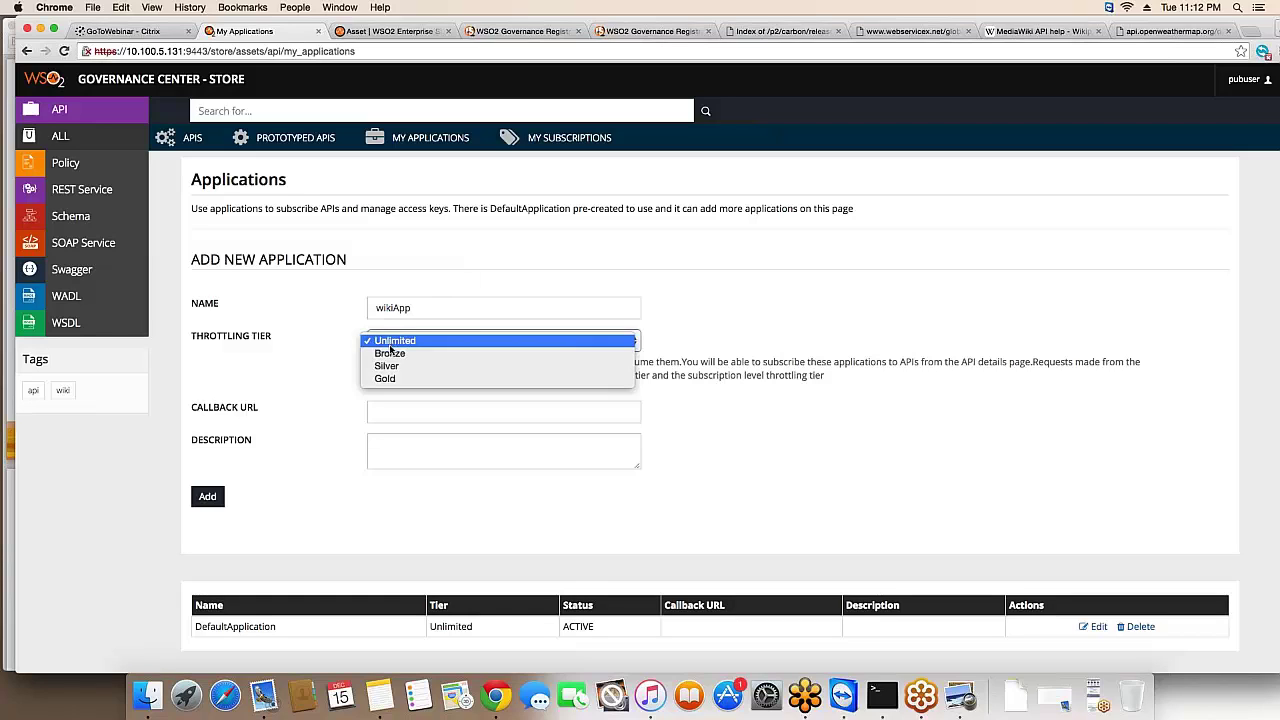
click(397, 380)
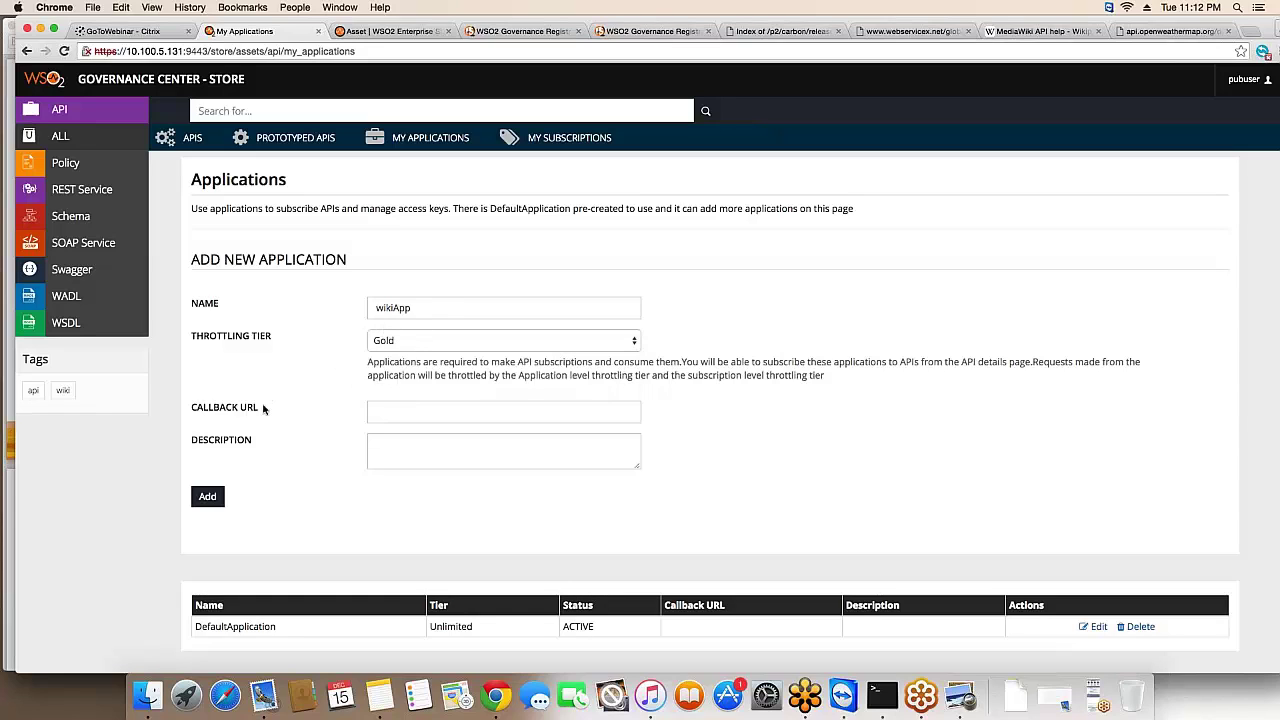
click(207, 497)
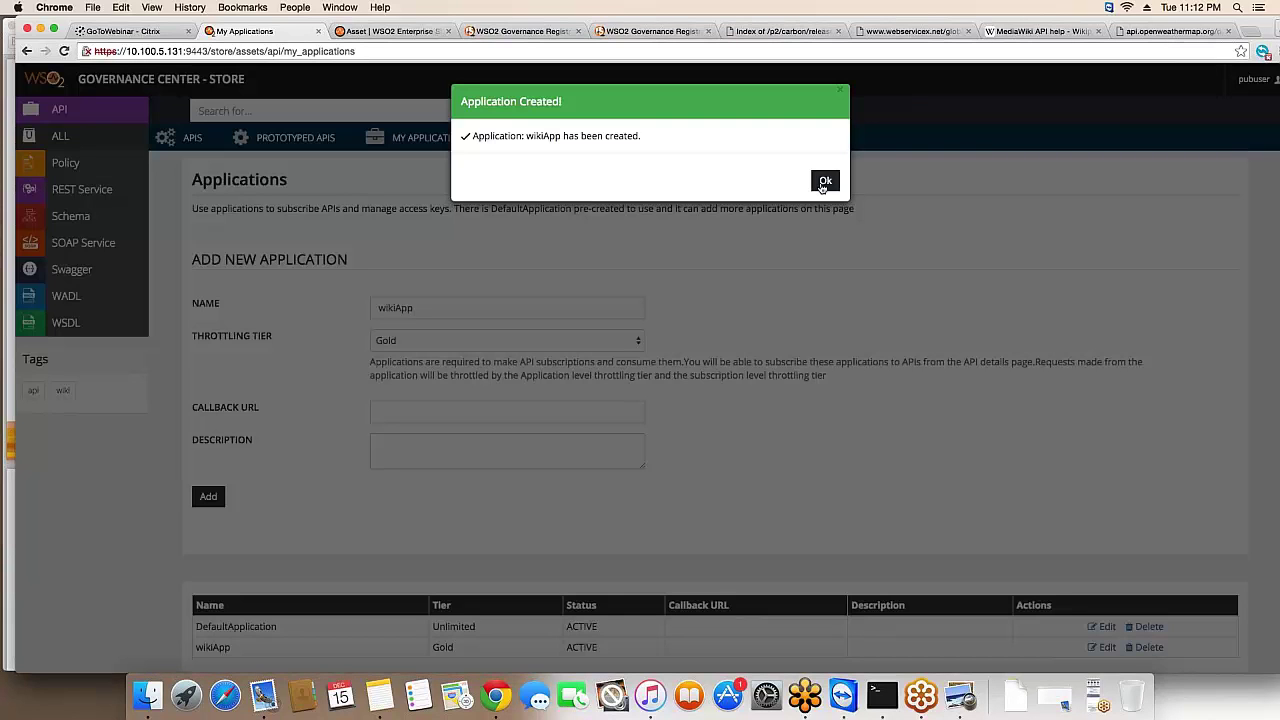
click(824, 183)
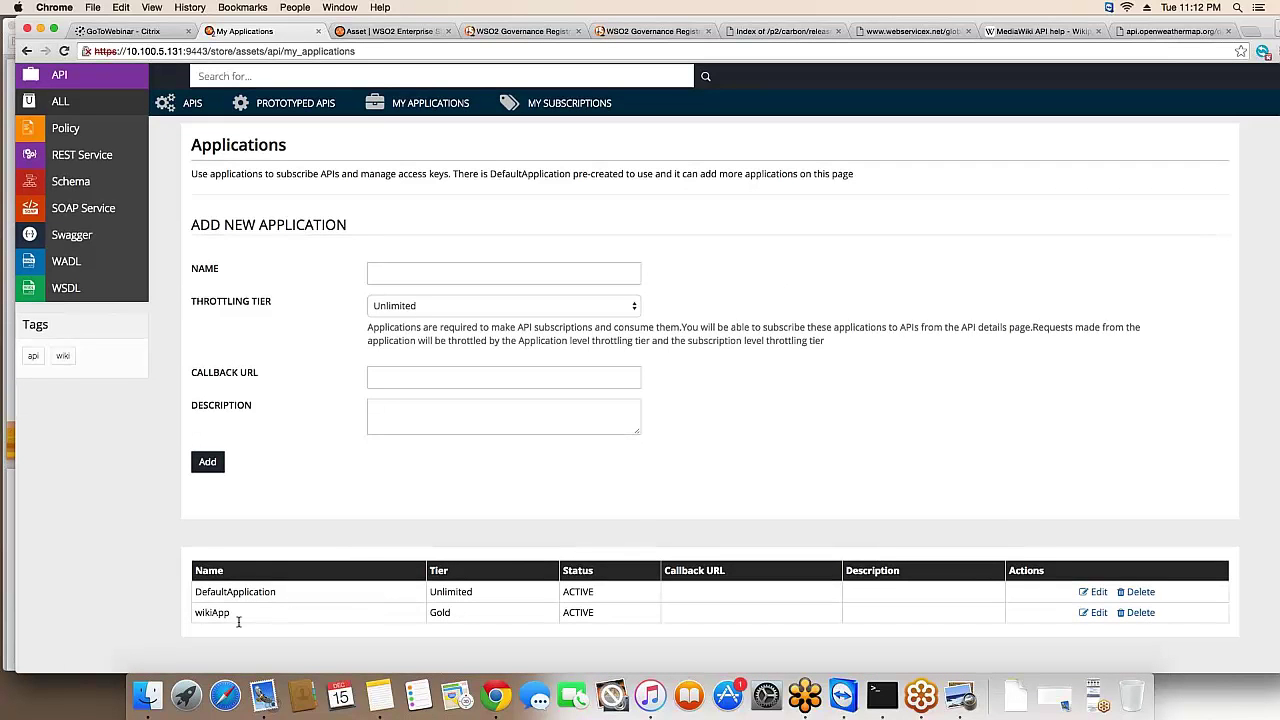
Check the new wikiApp entry in the applications table and return to the API list
double_click(212, 614)
click(237, 617)
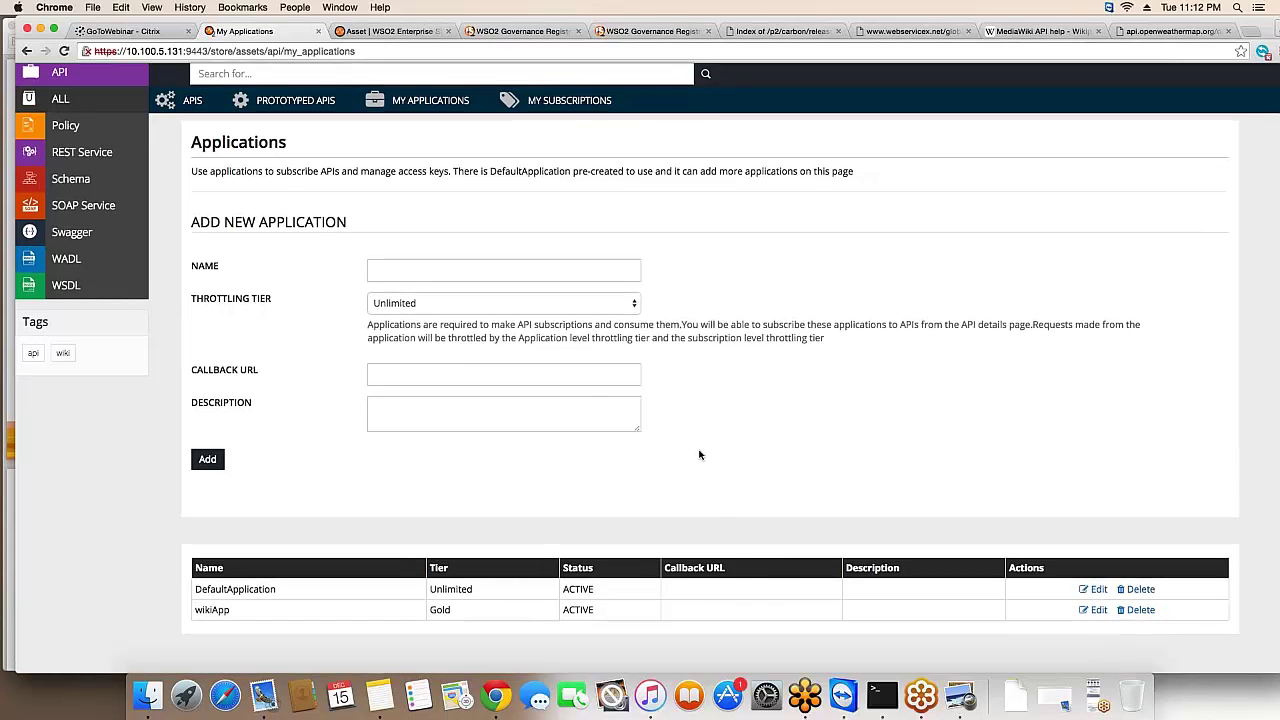
scroll(690, 420, up, 2)
click(193, 138)
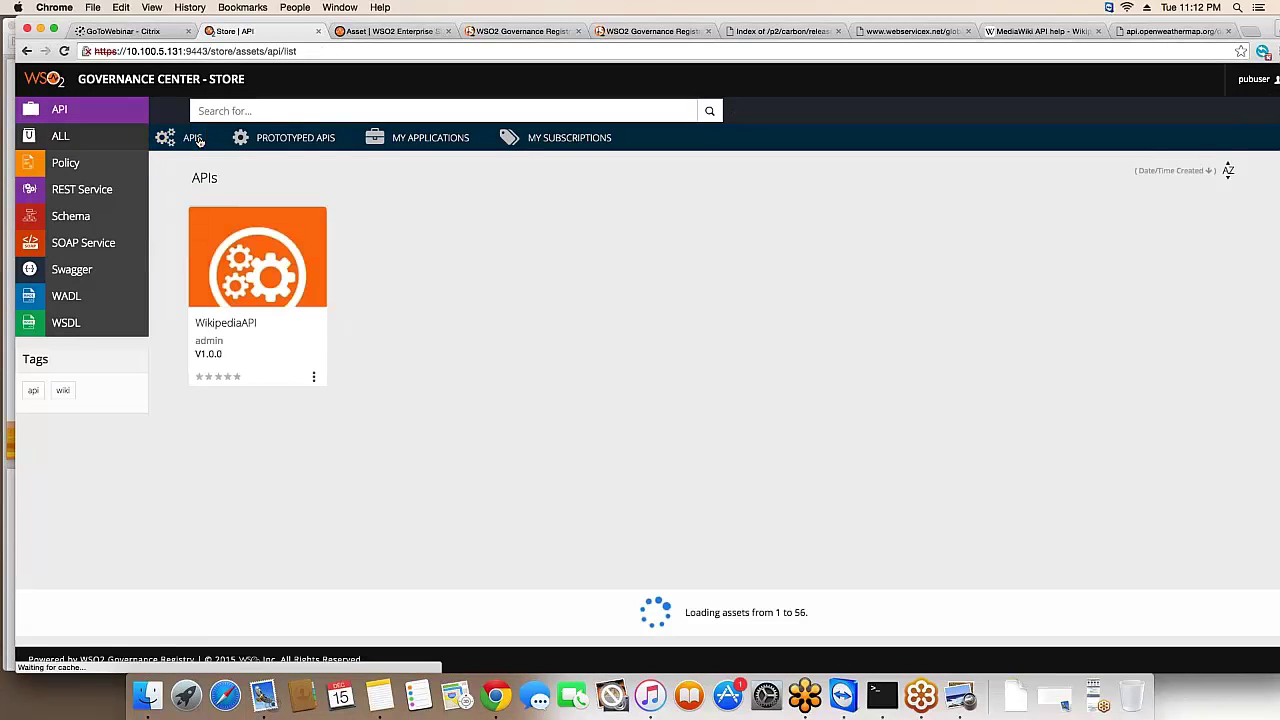
Subscribe wikiApp to WikipediaAPI on the Gold tier and view My Subscriptions
click(241, 263)
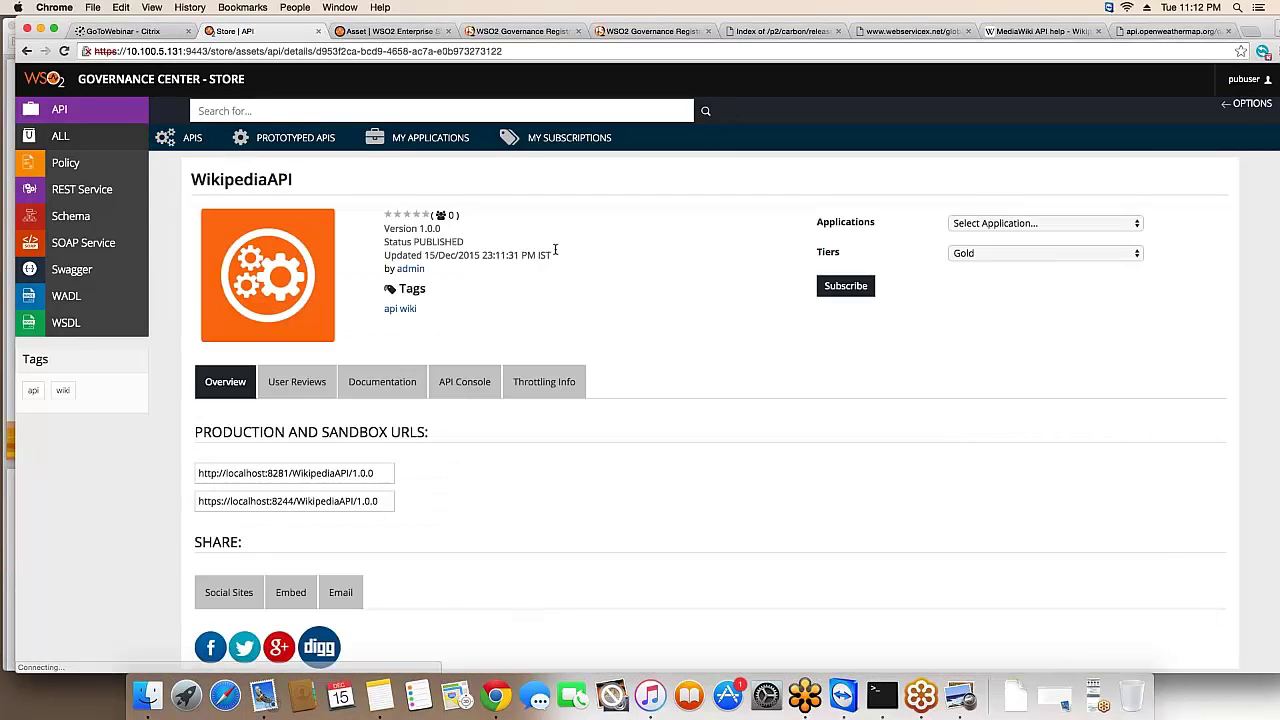
click(998, 224)
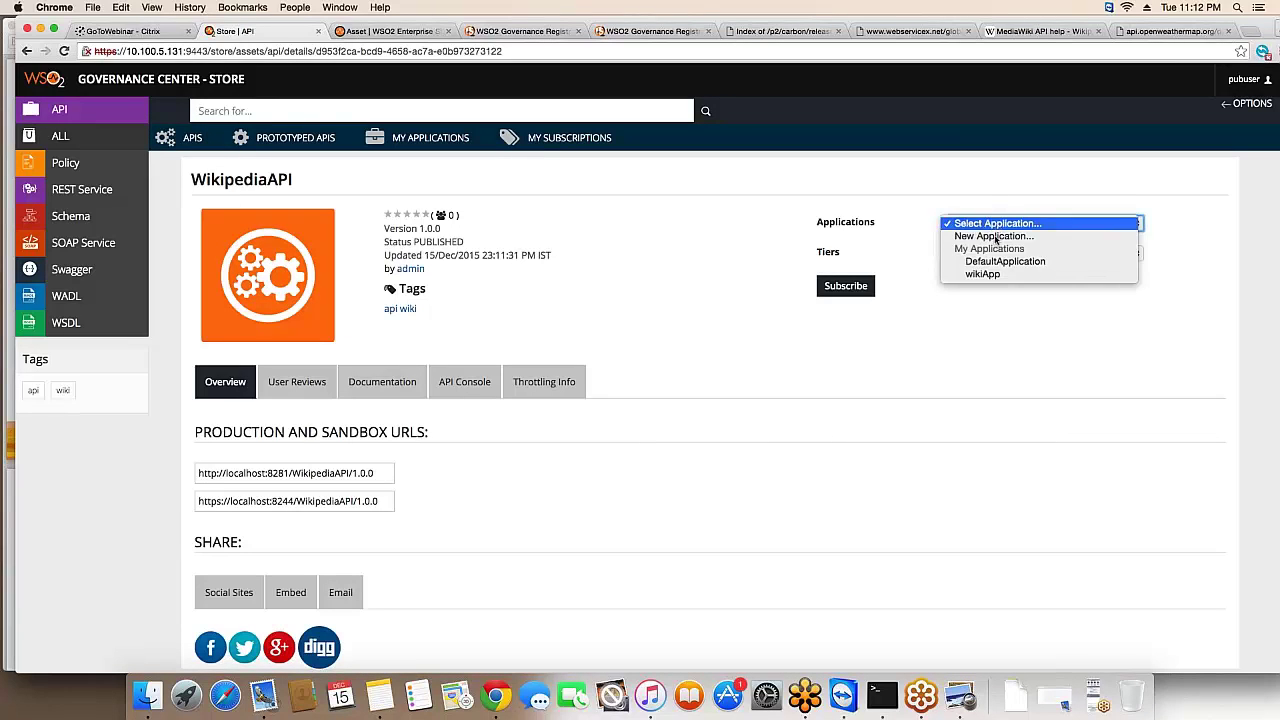
click(990, 274)
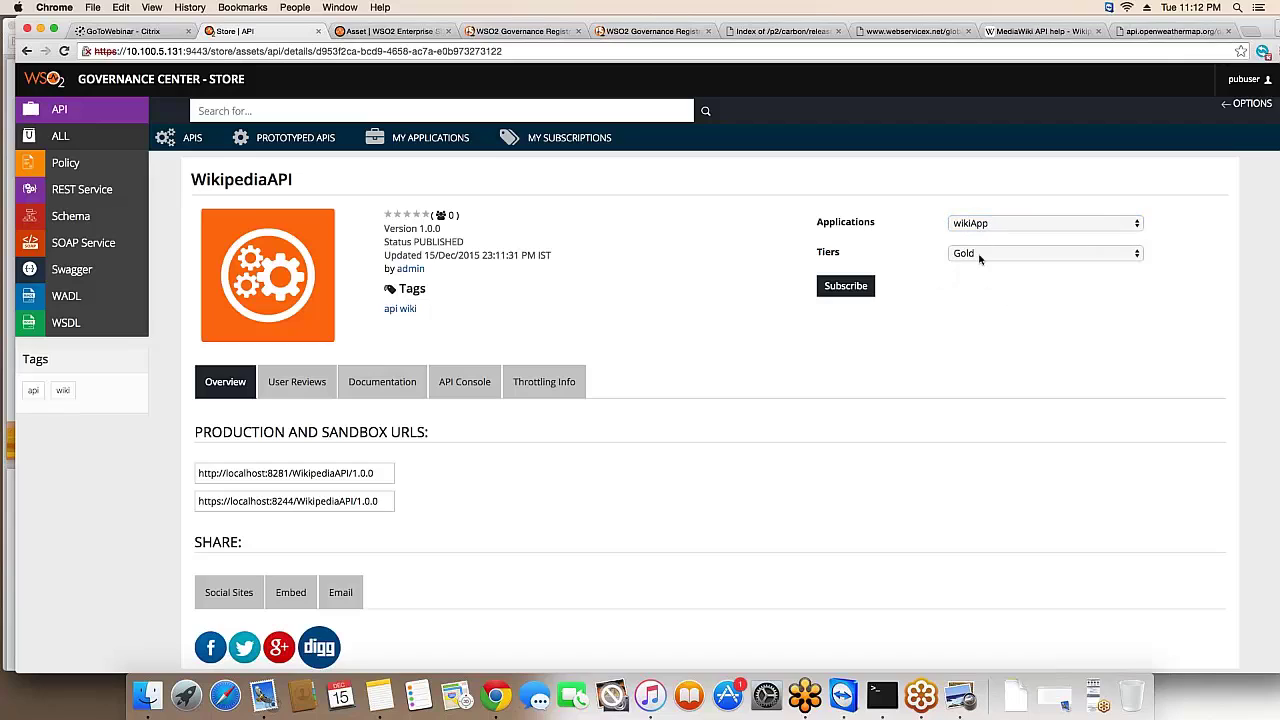
click(980, 257)
click(980, 256)
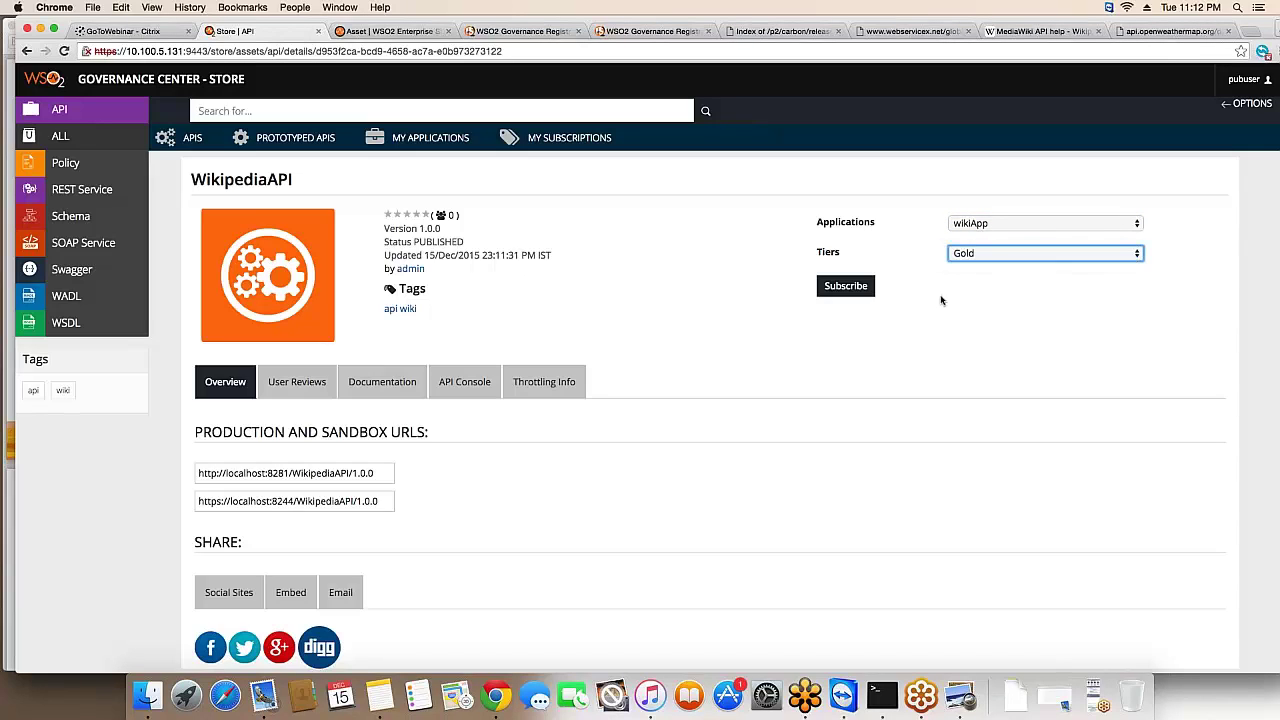
click(848, 290)
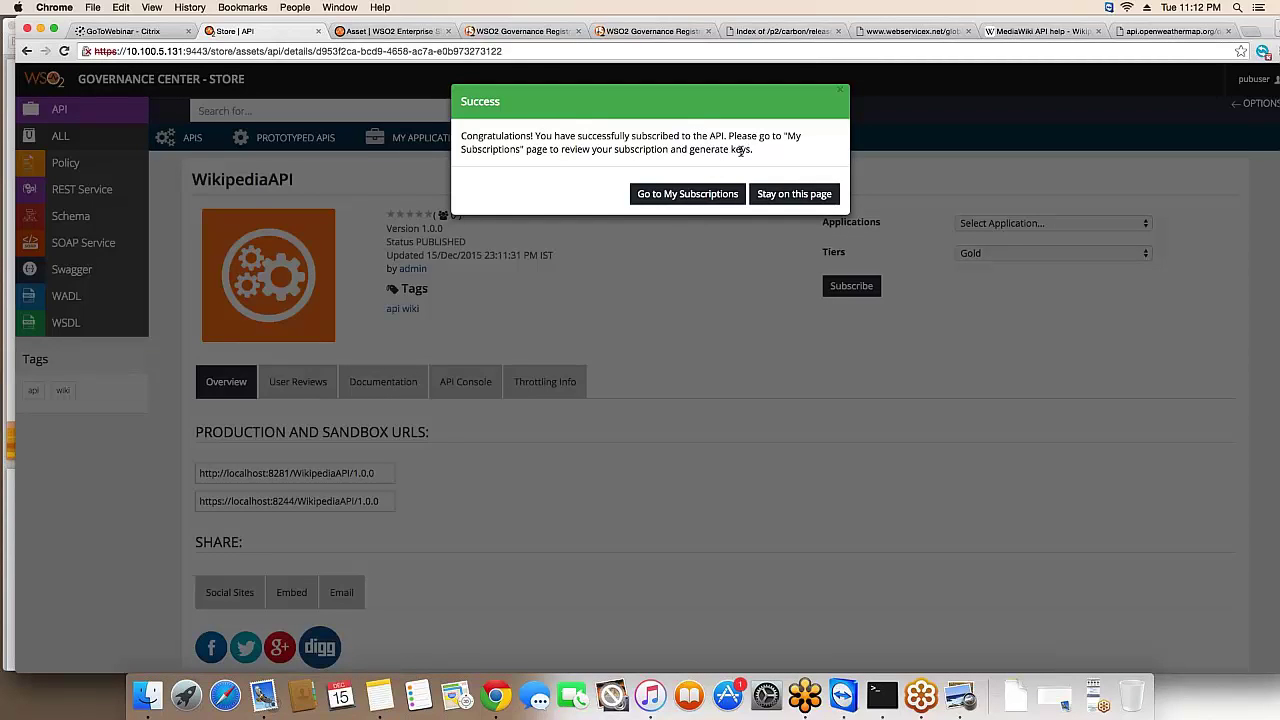
click(671, 194)
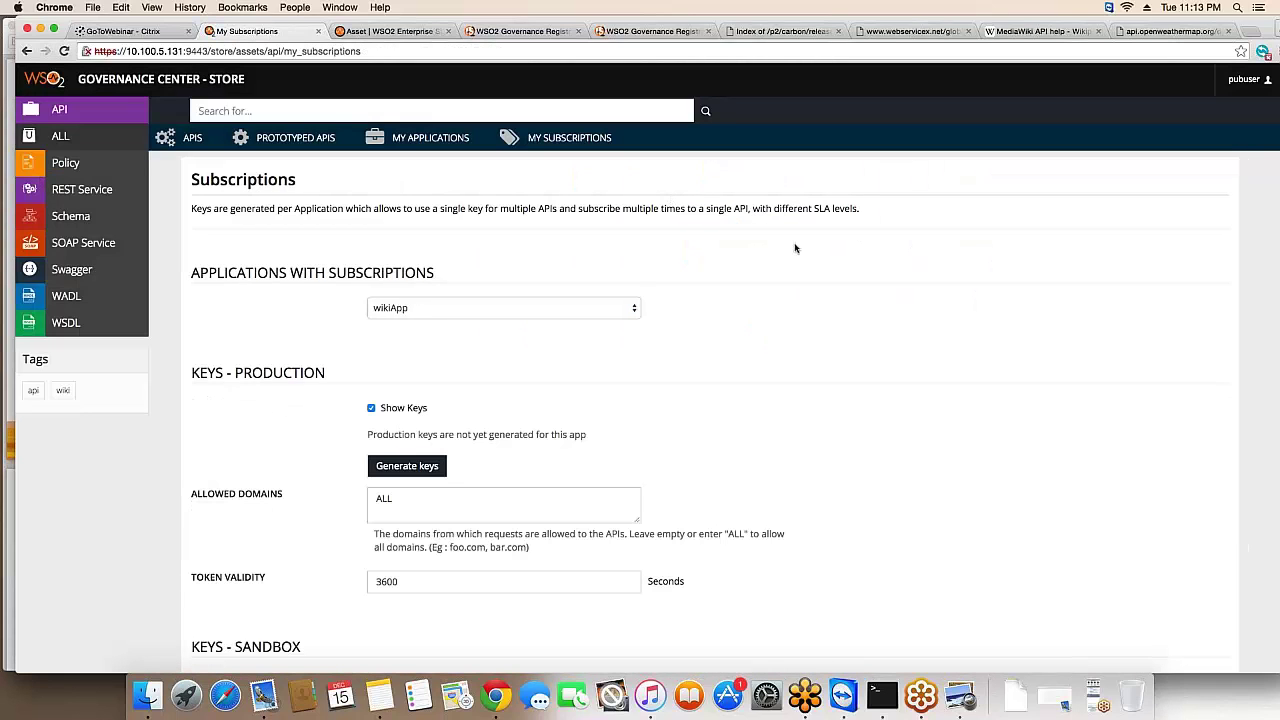
Generate wikiApp's production keys and reopen the subscribed WikipediaAPI's details
scroll(813, 303, down, 3)
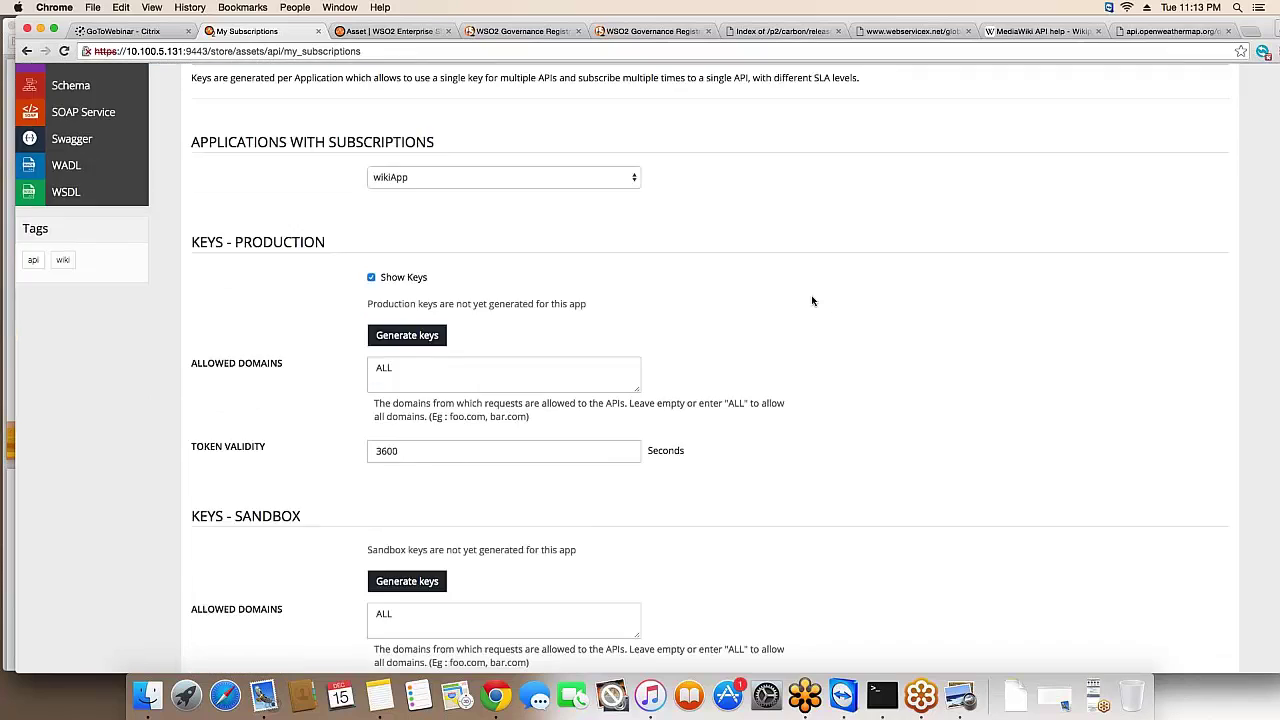
scroll(808, 298, up, 3)
scroll(428, 448, down, 1)
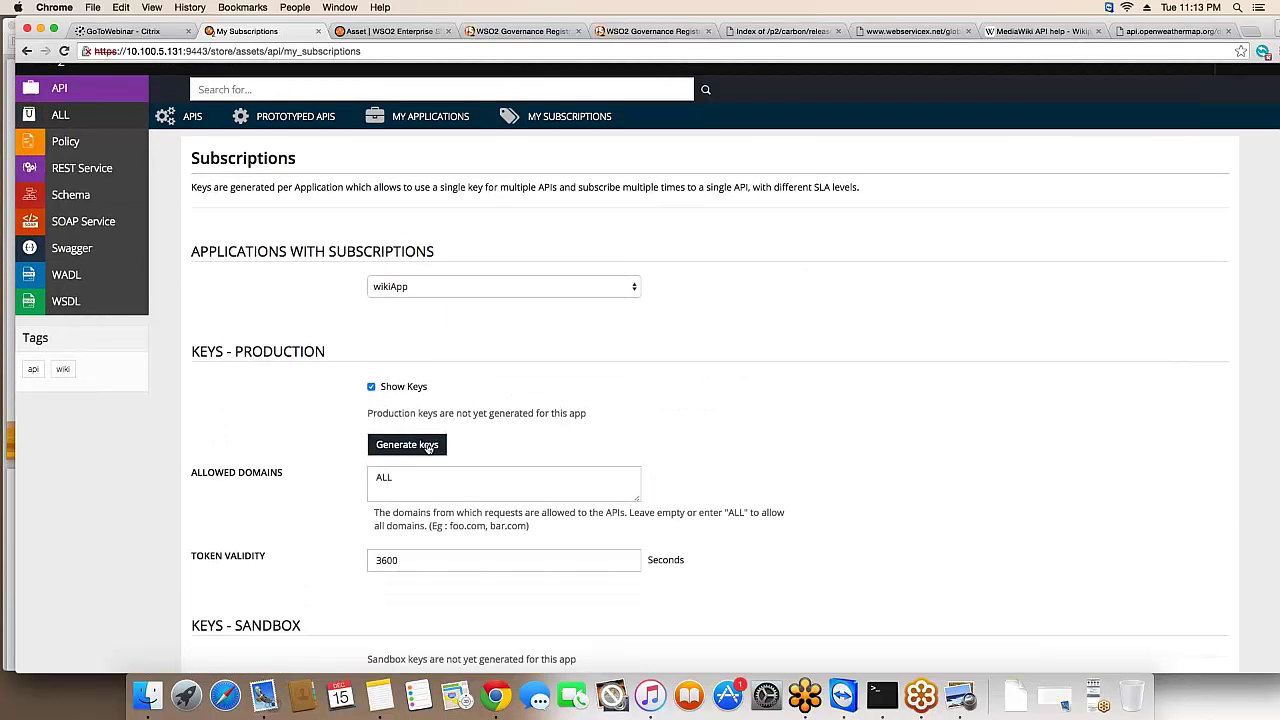
click(428, 448)
scroll(743, 382, down, 1)
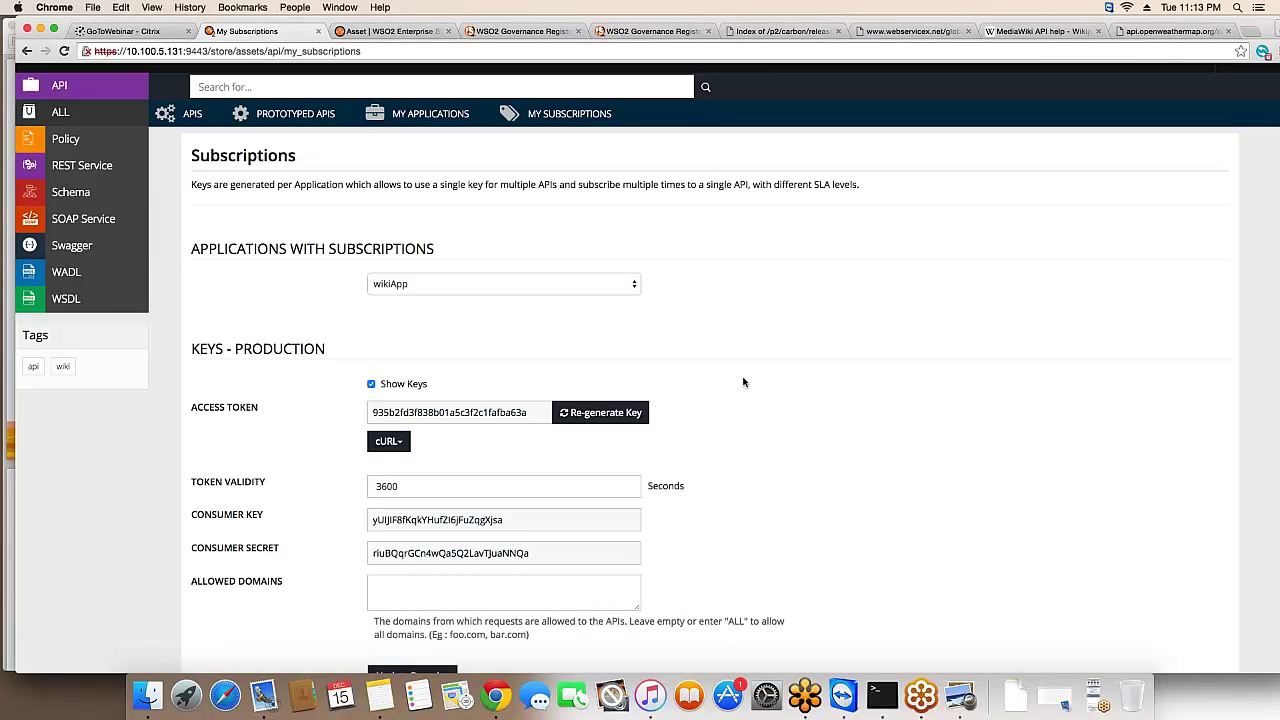
scroll(743, 382, down, 2)
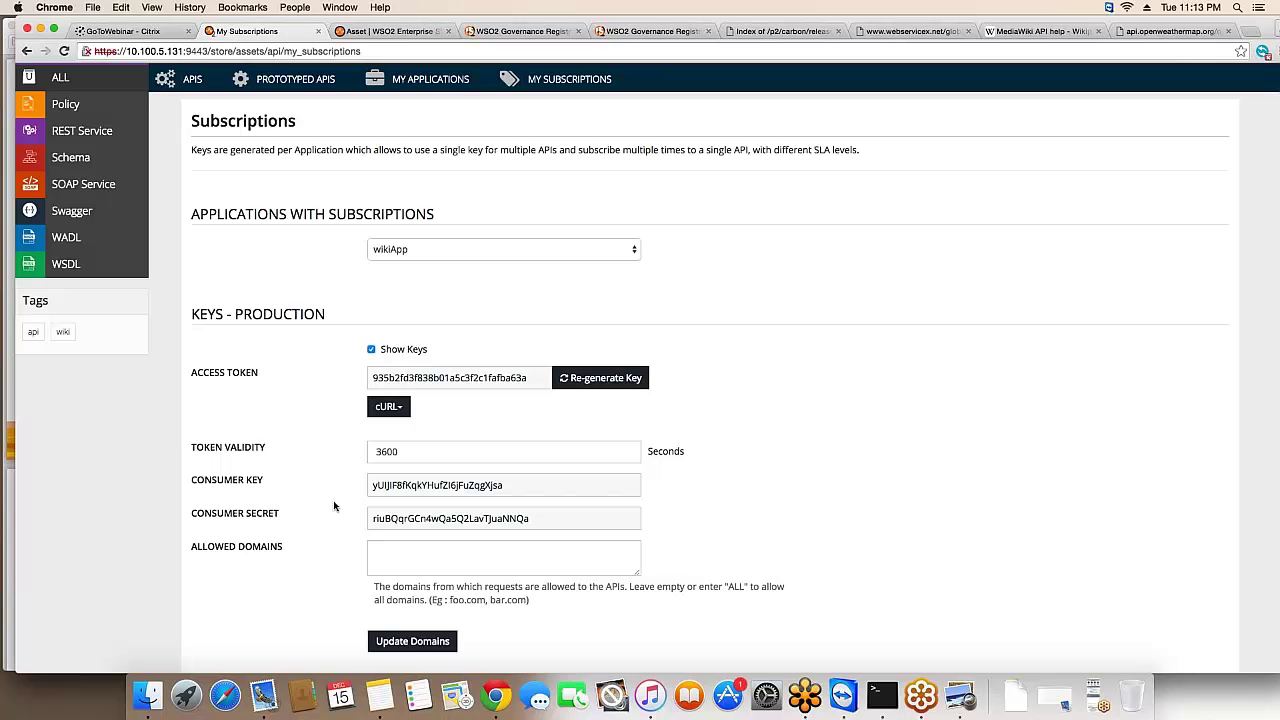
scroll(333, 500, down, 10)
click(283, 463)
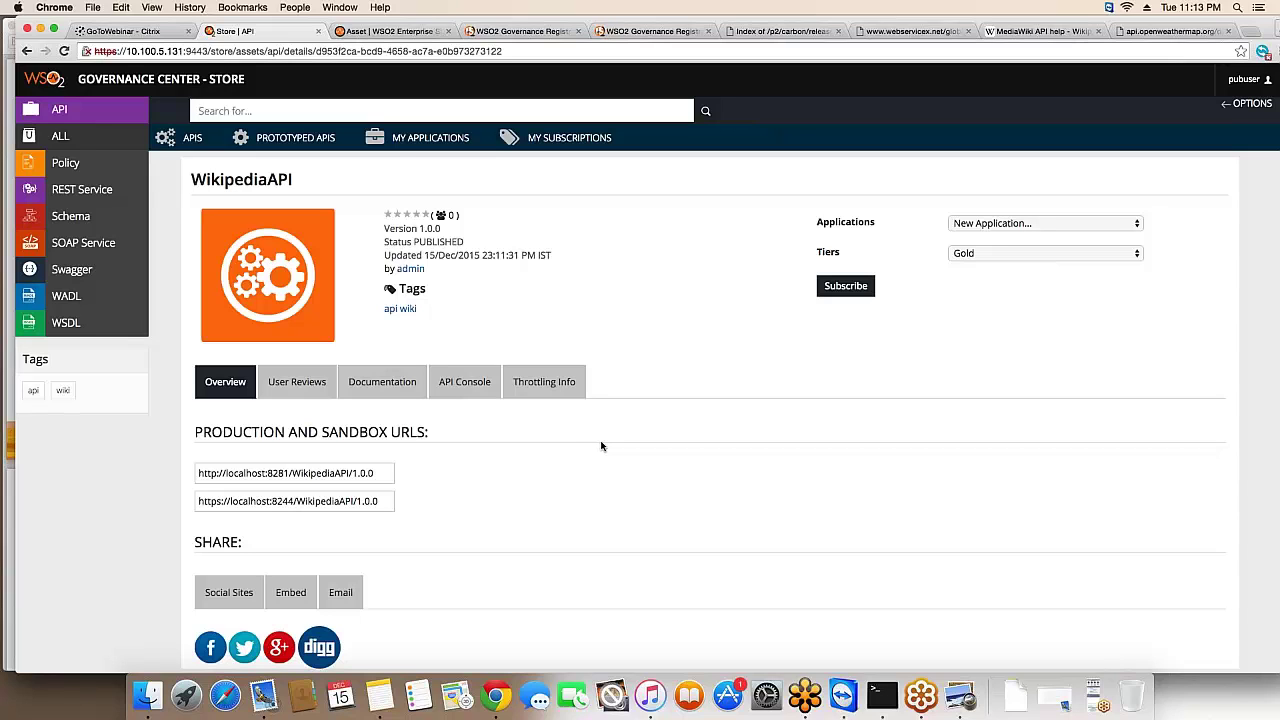
Run Try it out! on WikipediaAPI's GET operation in the API Console
scroll(601, 446, down, 1)
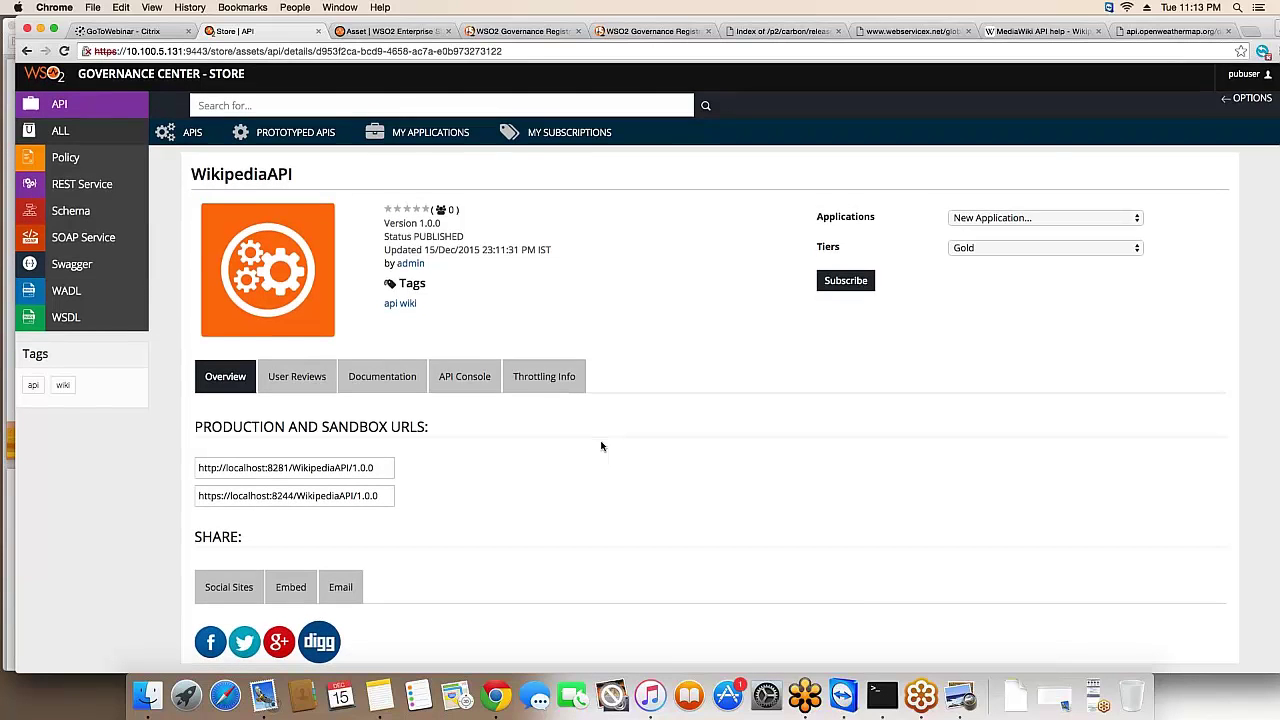
scroll(600, 443, down, 5)
click(473, 285)
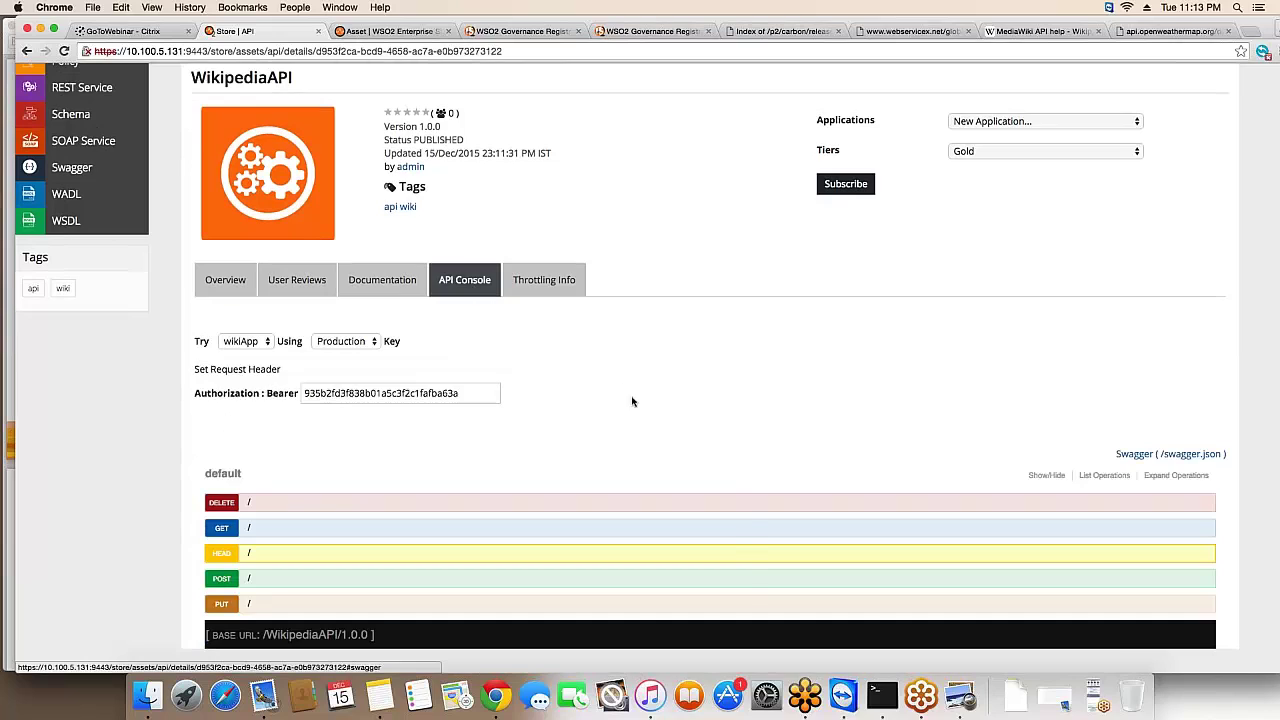
scroll(618, 403, down, 3)
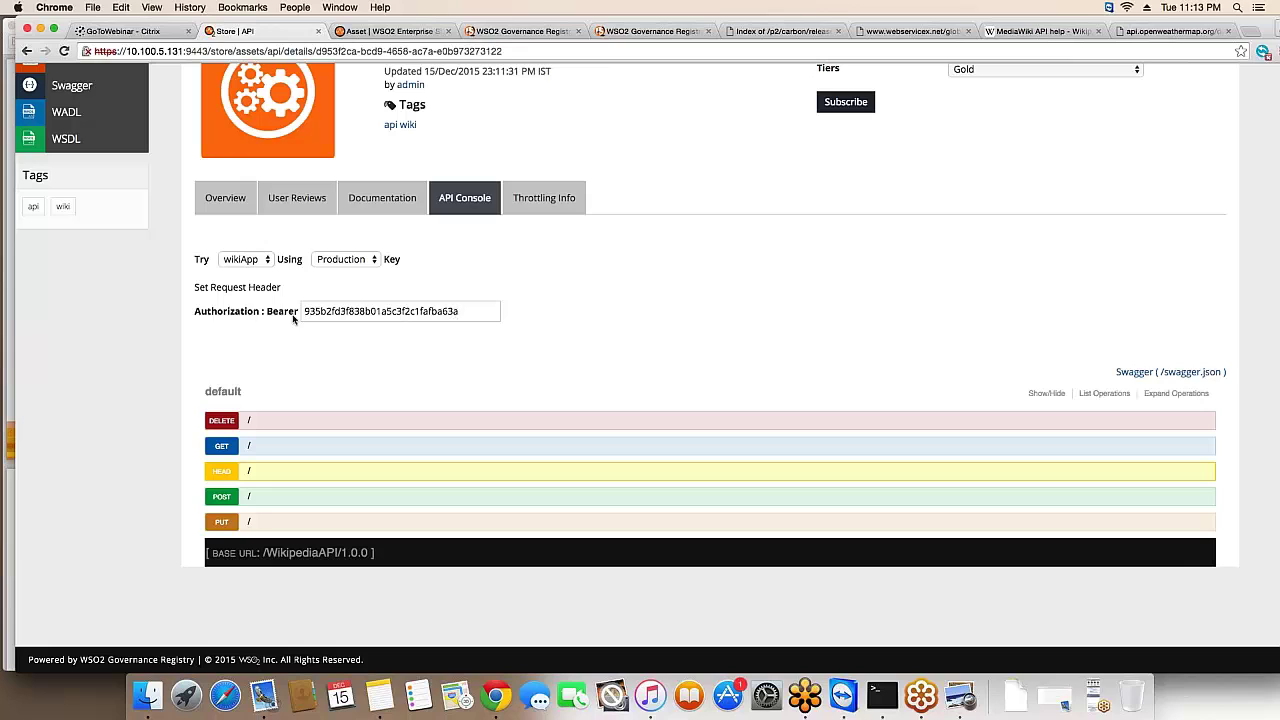
click(226, 450)
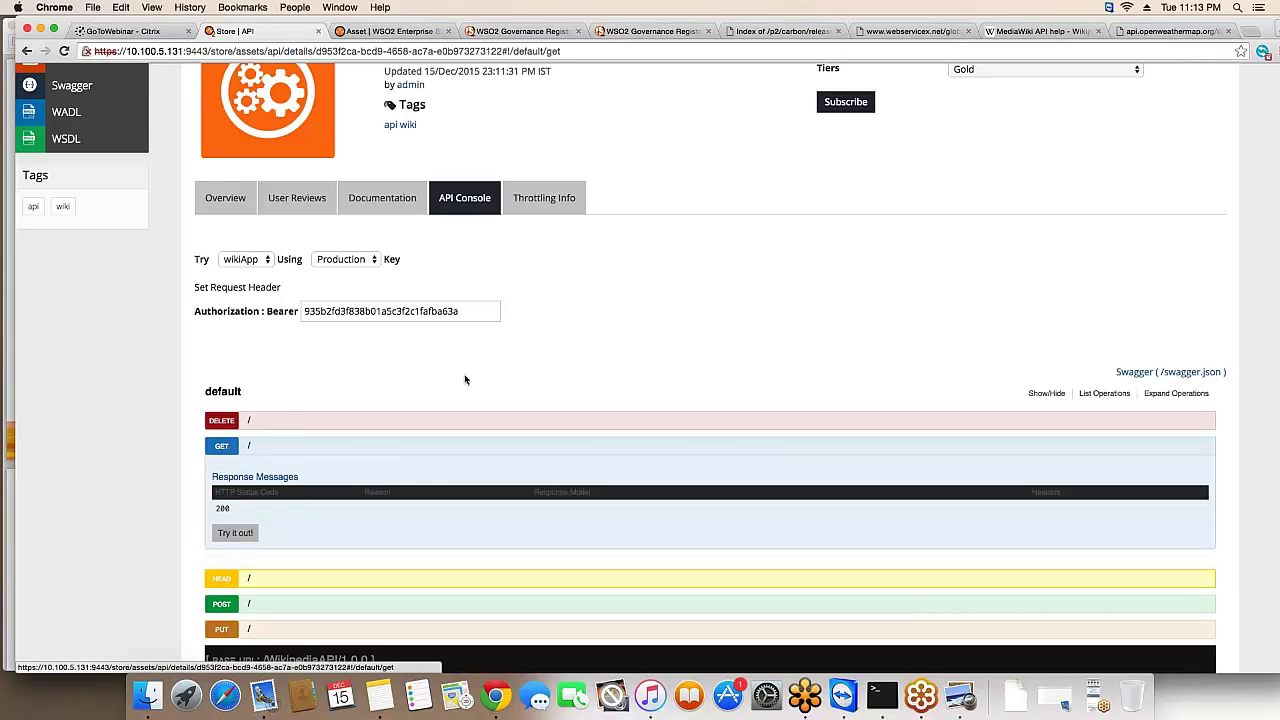
scroll(212, 438, down, 2)
click(235, 429)
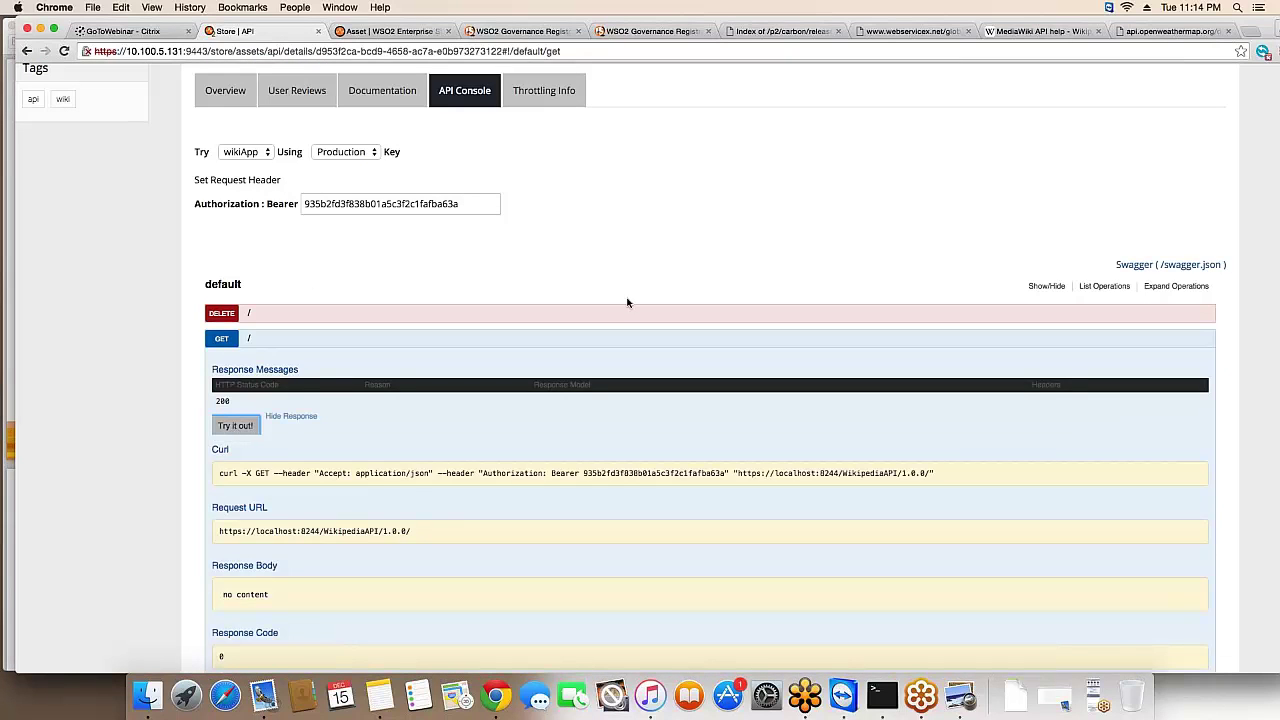
right_click(726, 607)
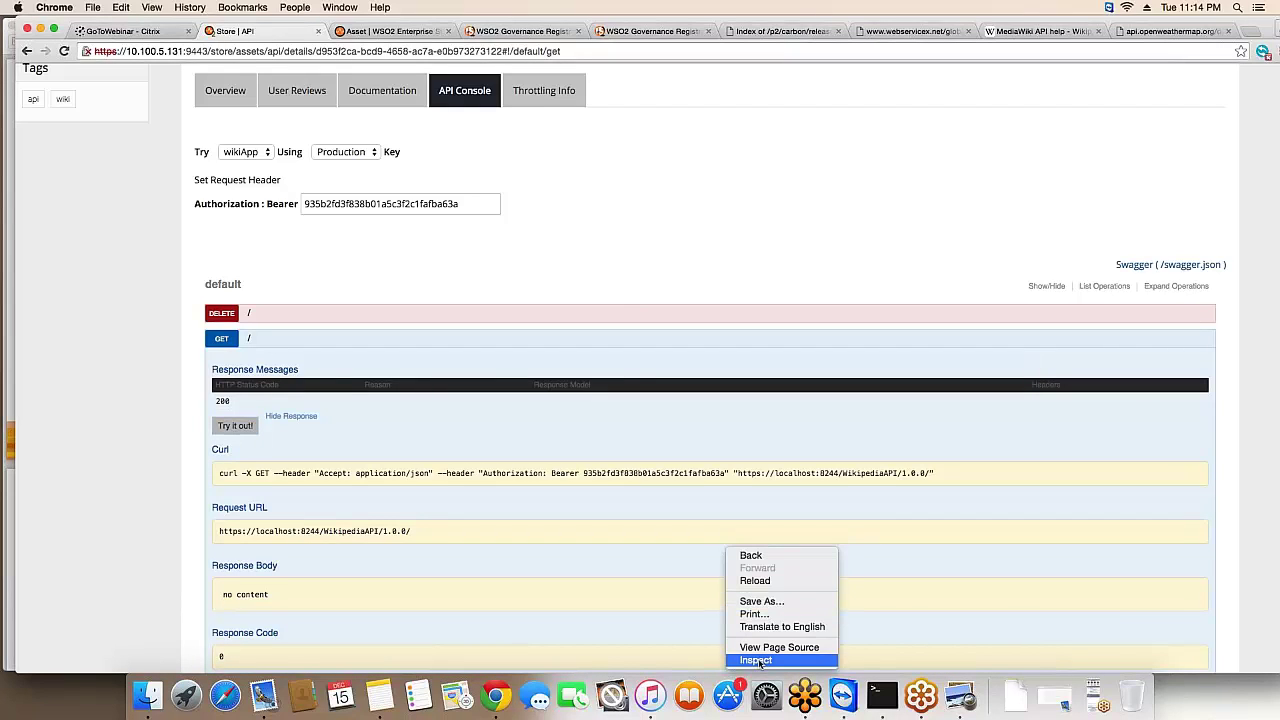
click(757, 662)
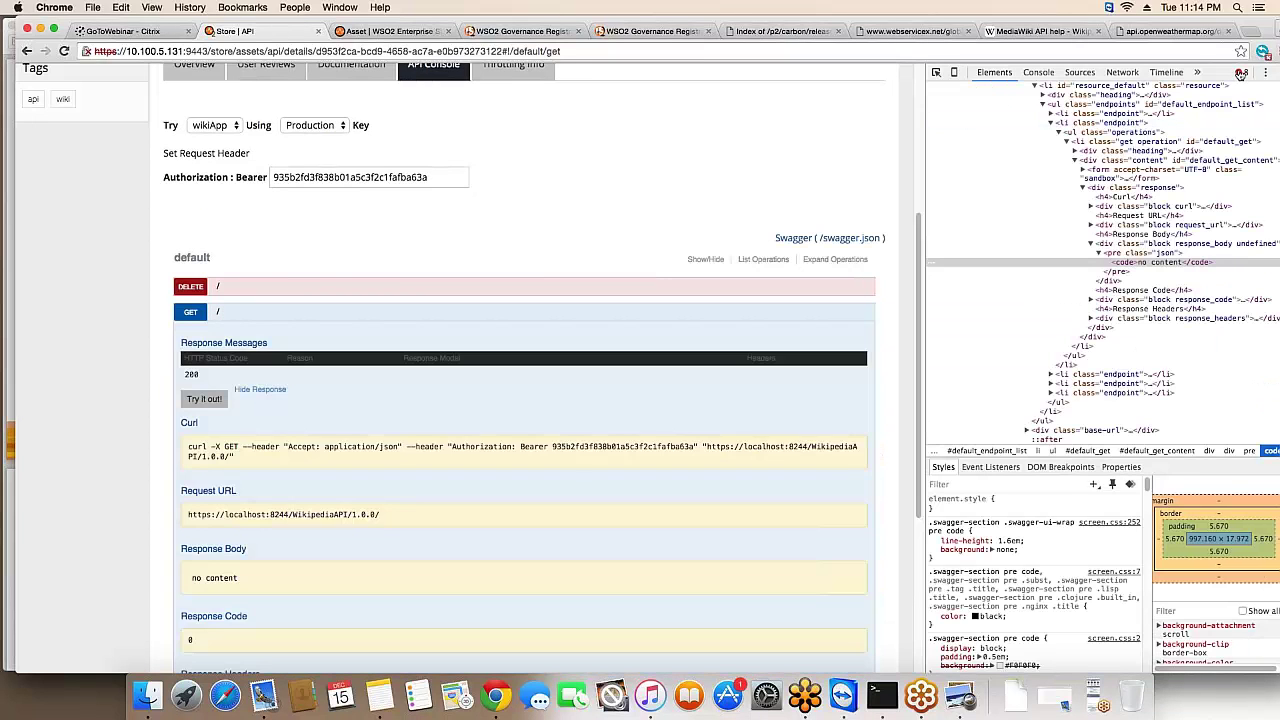
click(1037, 74)
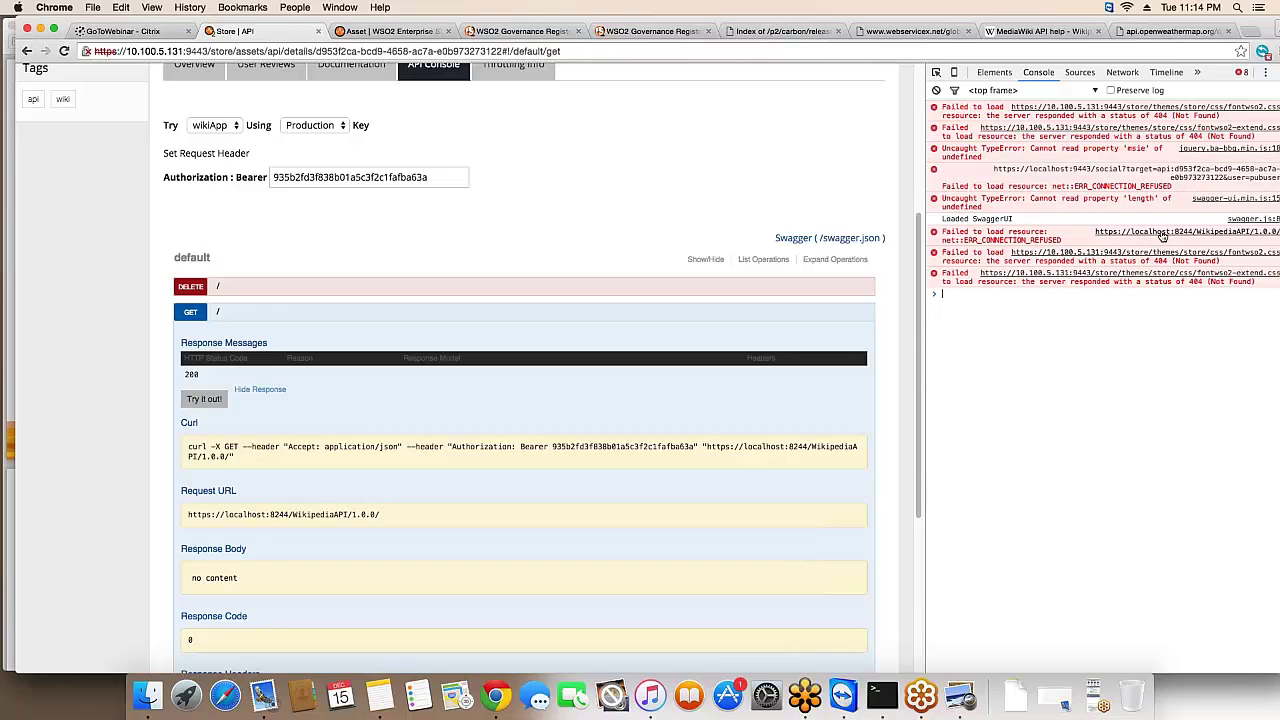
click(1163, 232)
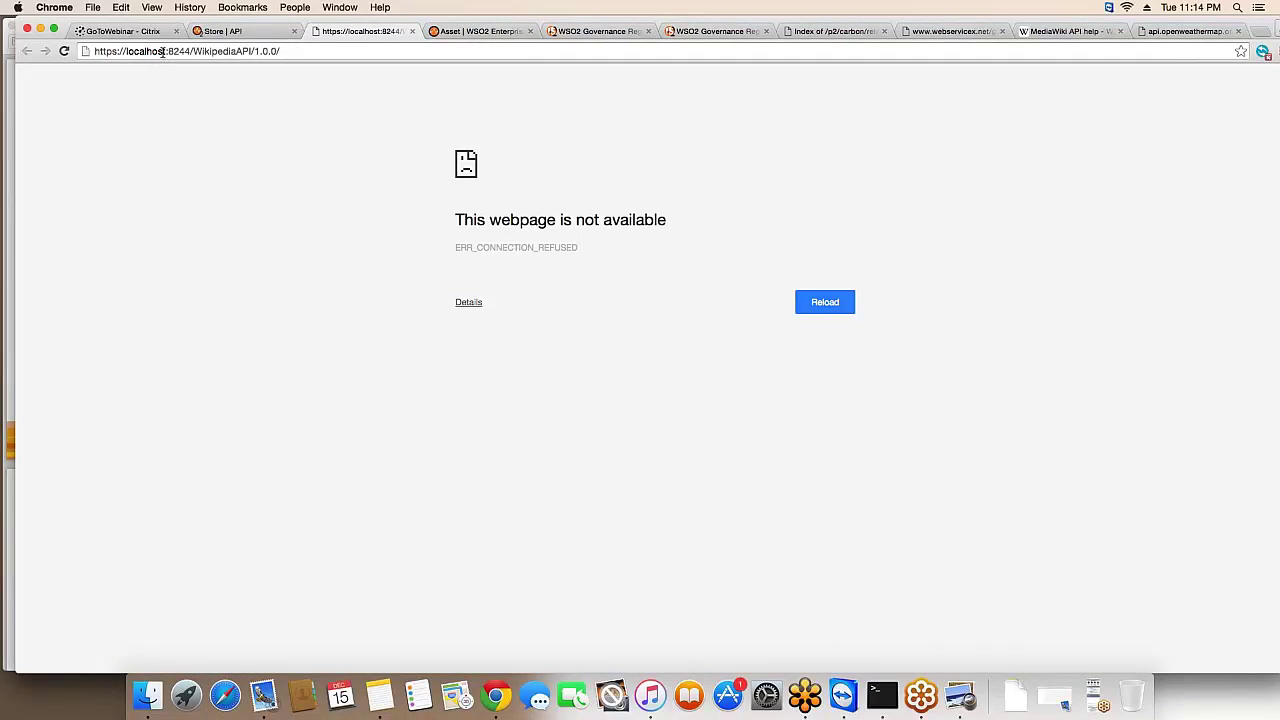
Replace localhost with 10.100.5.131 in the address, load the endpoint, and return to the Store tab
click(163, 51)
click(168, 51)
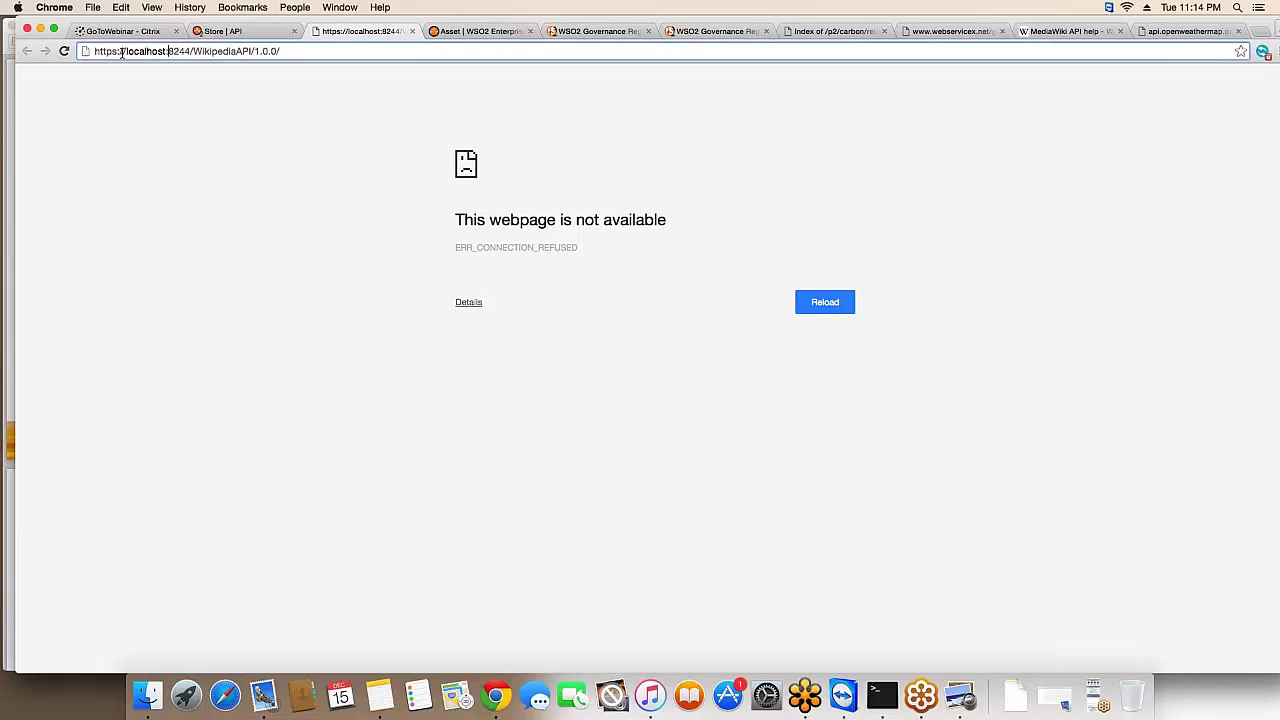
drag(125, 51, 164, 53)
text(1)
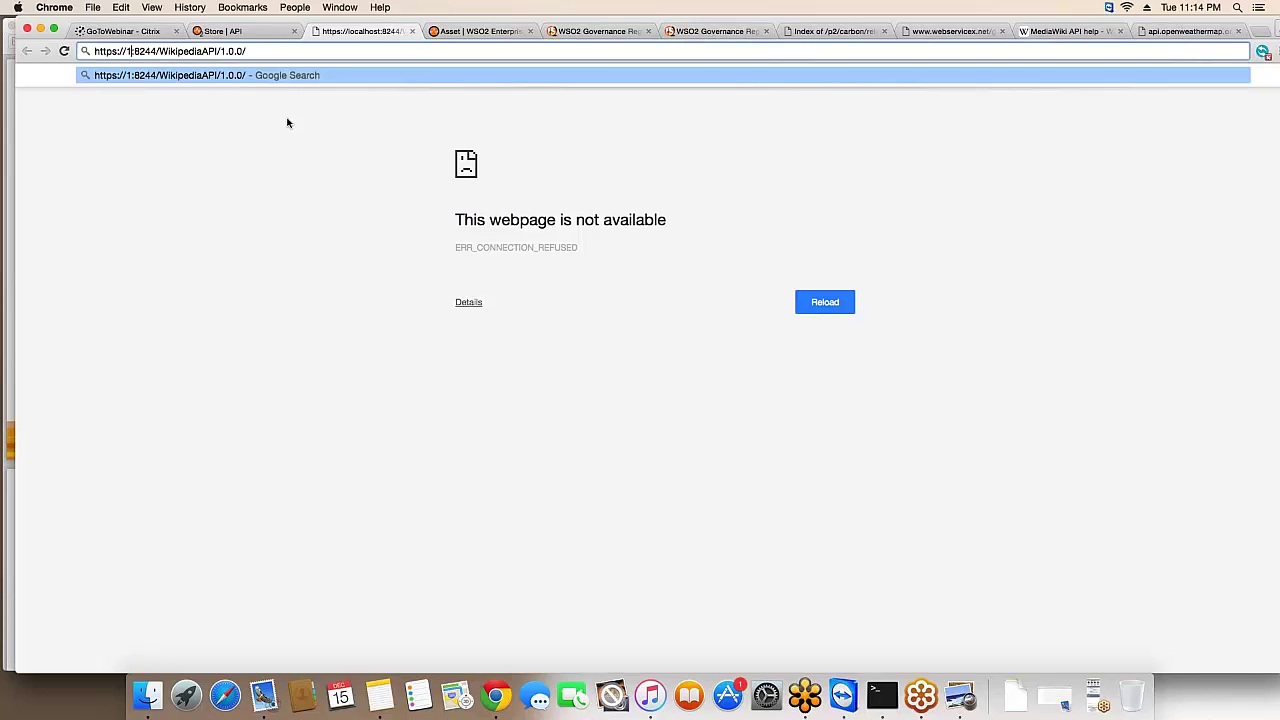
text(00)
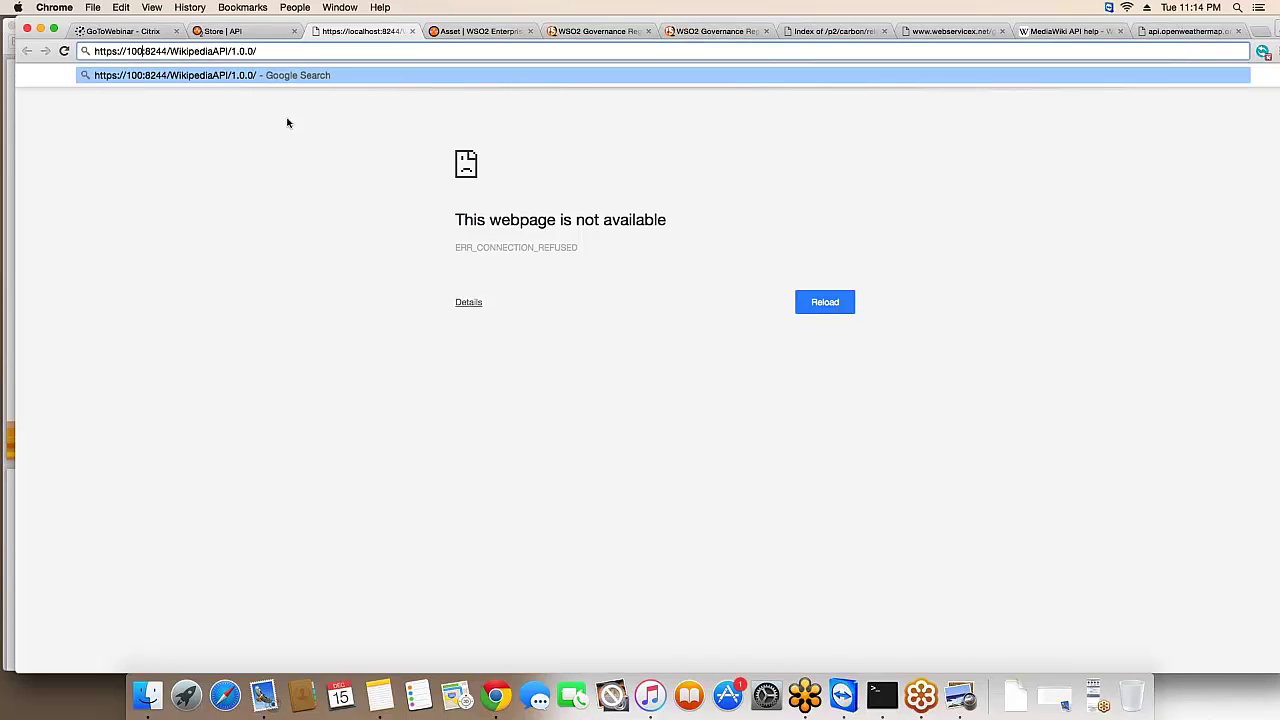
key(BackSpace)
text(.100.5.131)
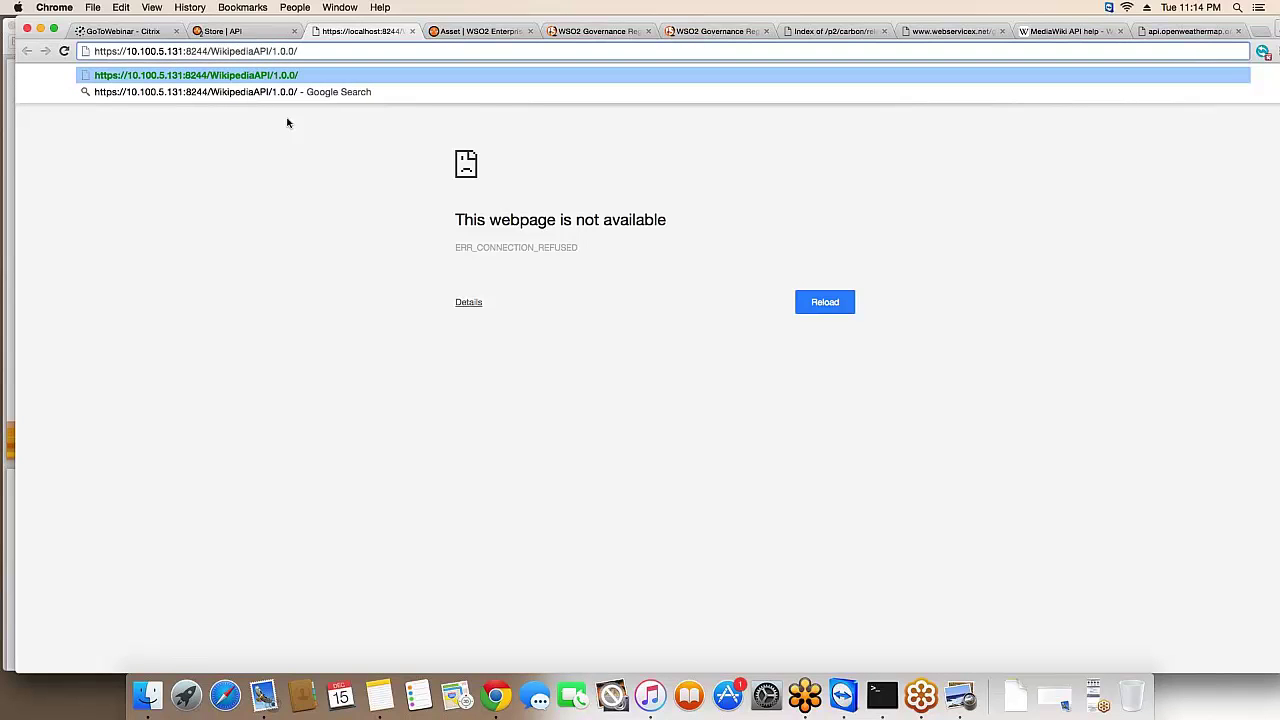
key(Return)
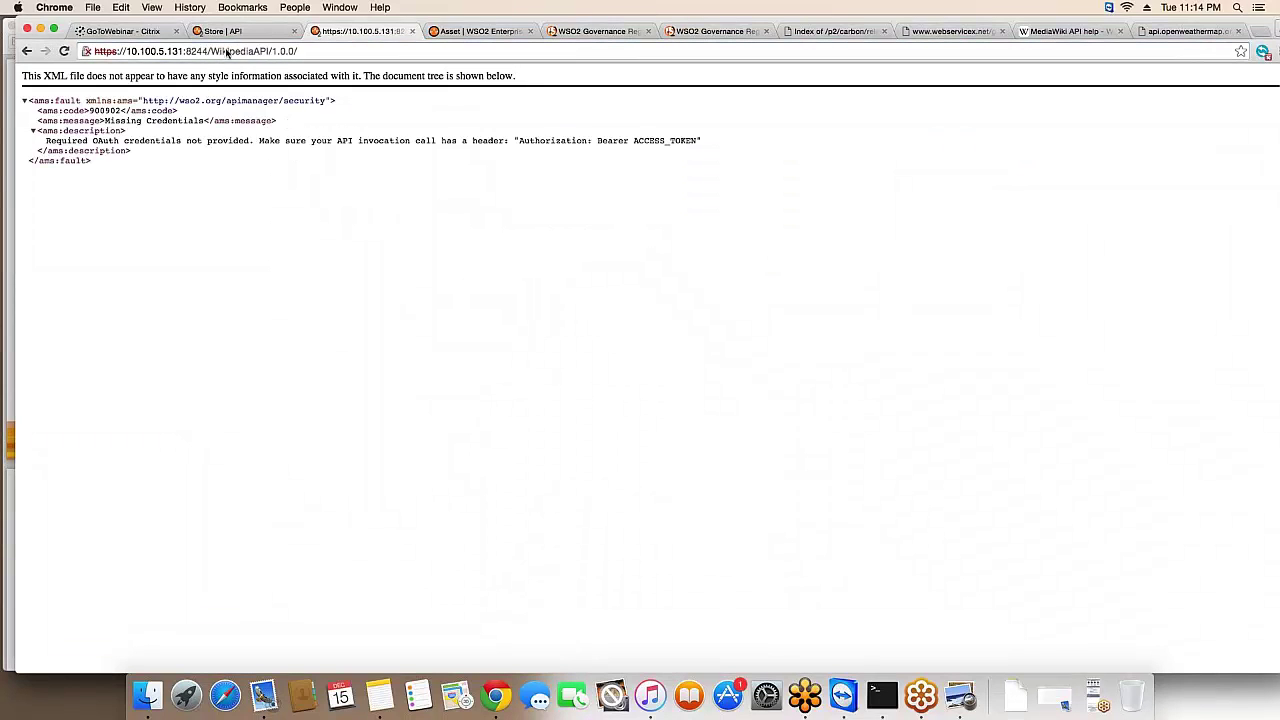
click(235, 33)
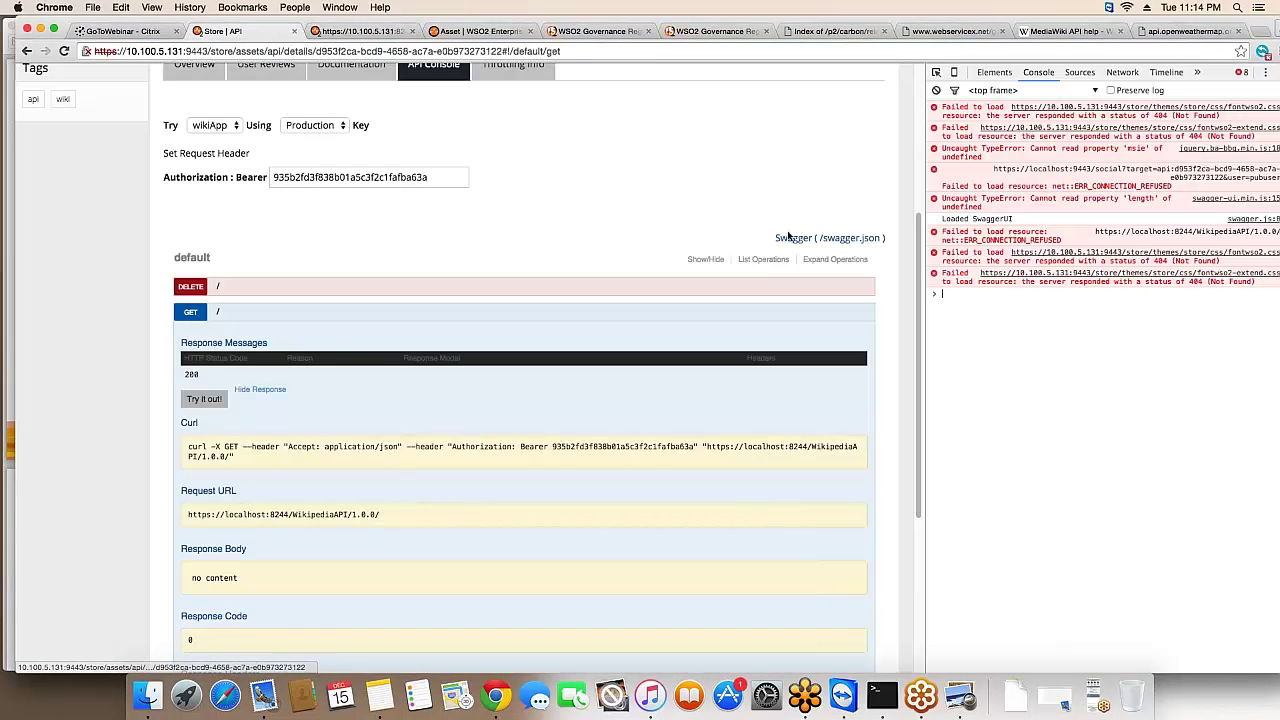
Narrow the developer tools panel and browse its hidden panels and options
click(937, 73)
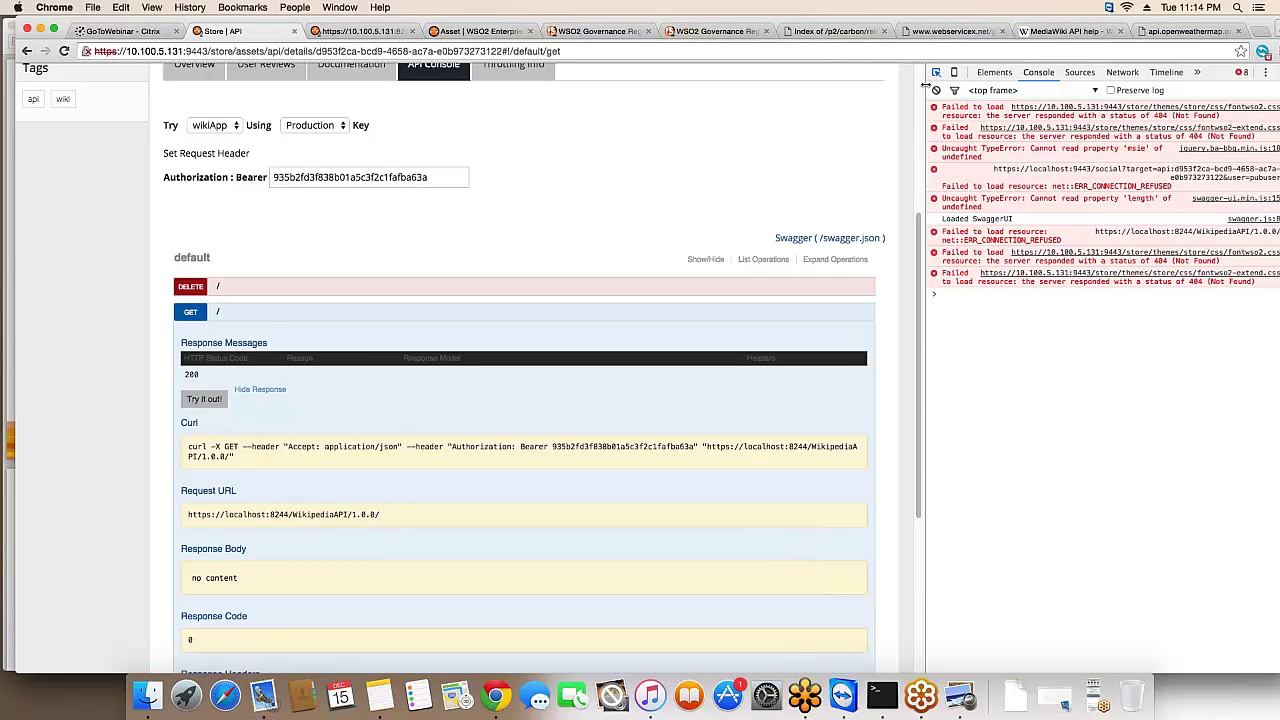
drag(926, 86, 1117, 175)
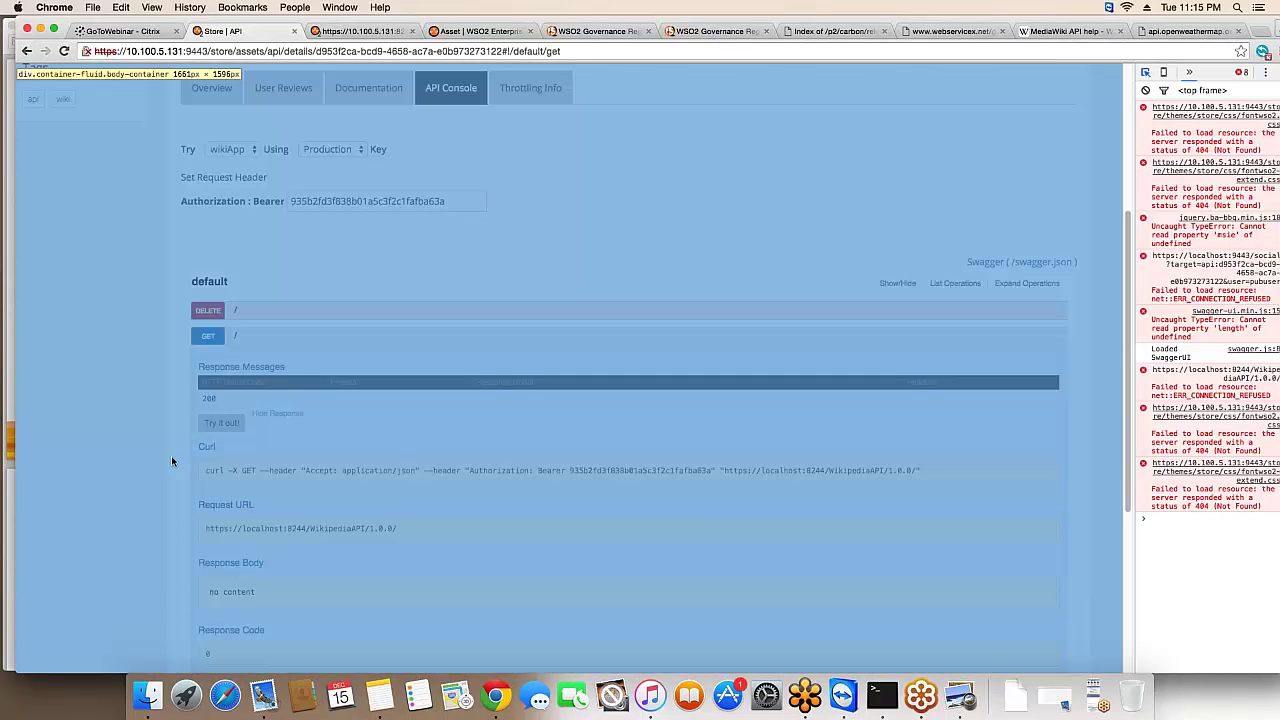
click(992, 177)
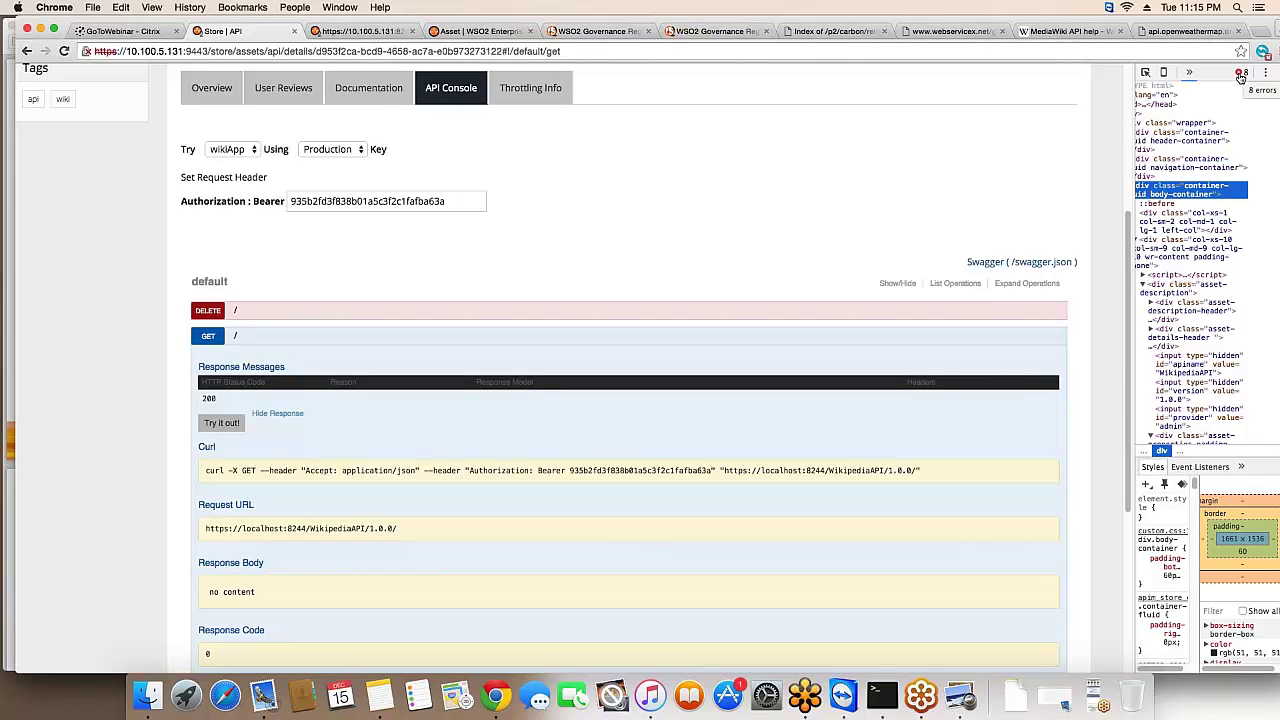
click(1187, 74)
click(1187, 75)
click(1187, 75)
click(1054, 207)
click(1266, 73)
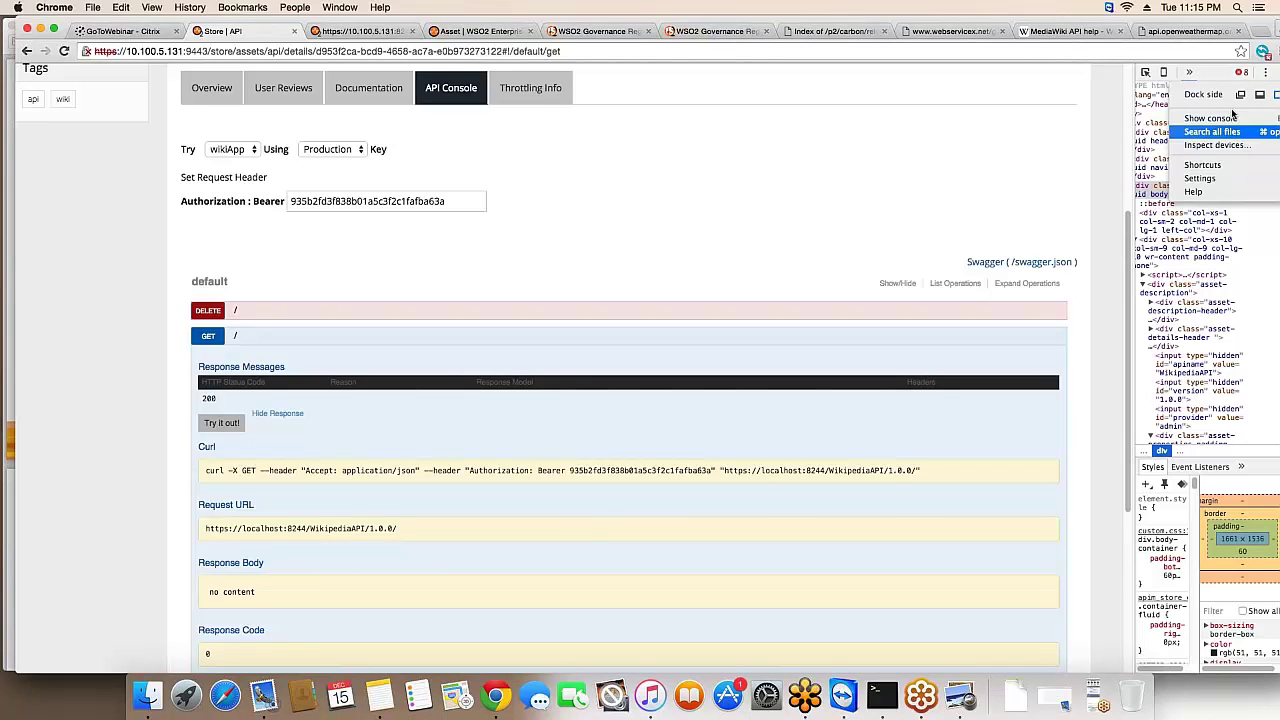
click(1266, 73)
Resize the developer tools panel and undock it from the Store page
click(1148, 73)
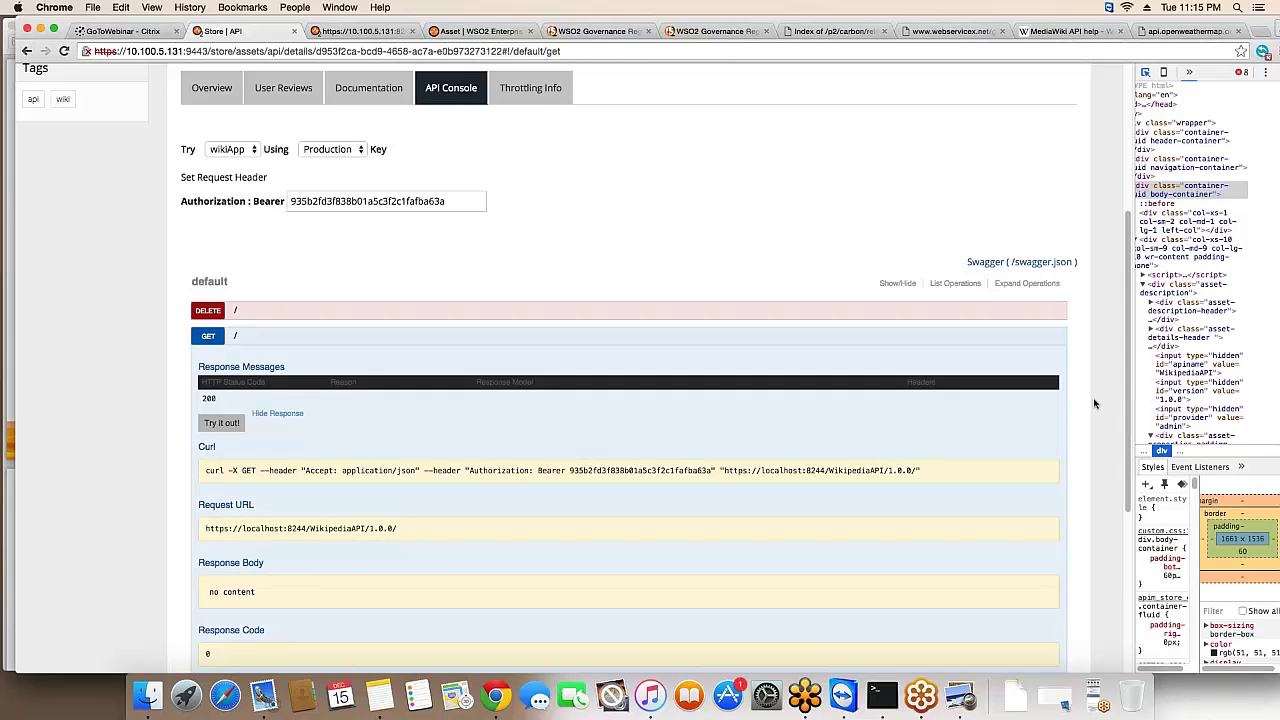
drag(1132, 403, 1062, 403)
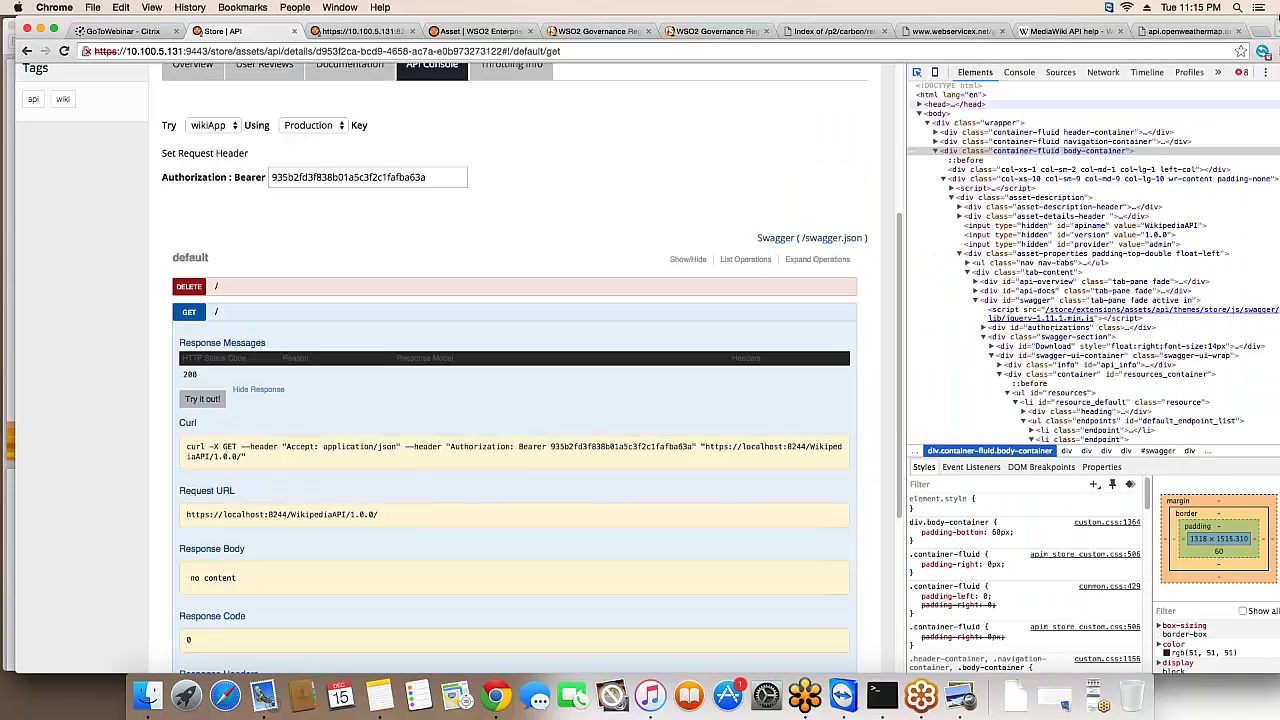
click(1265, 73)
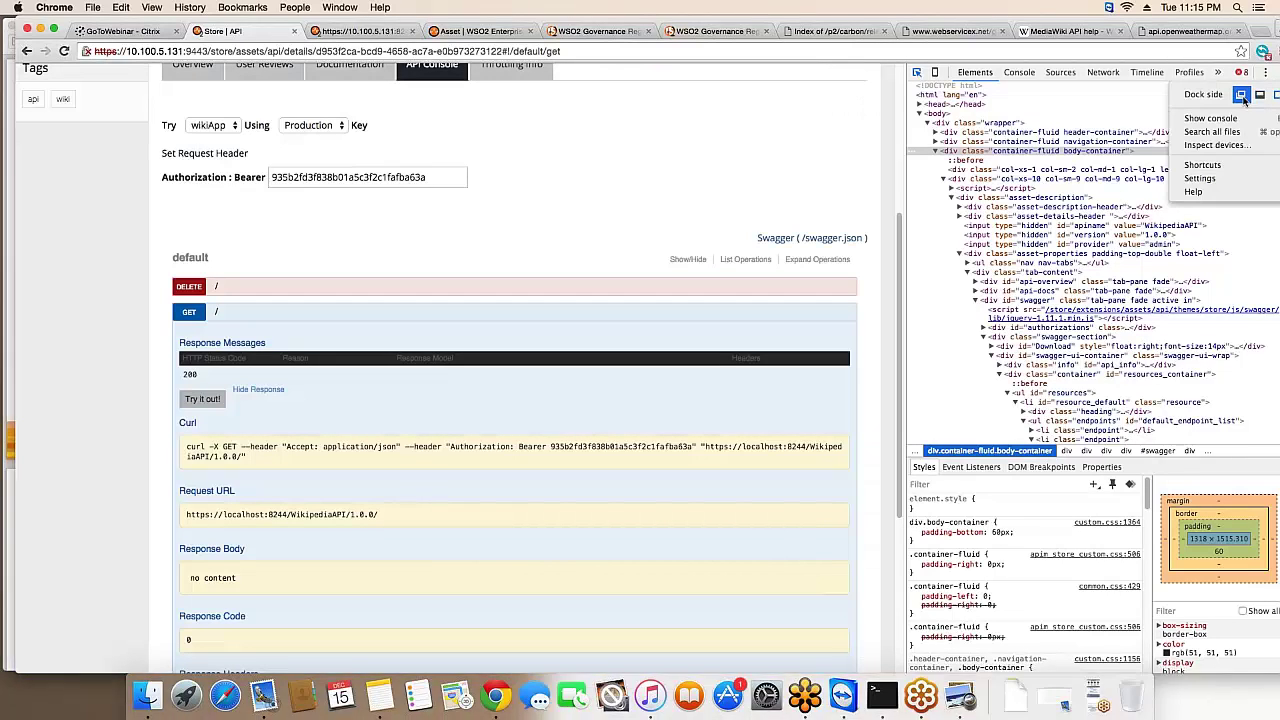
click(1241, 95)
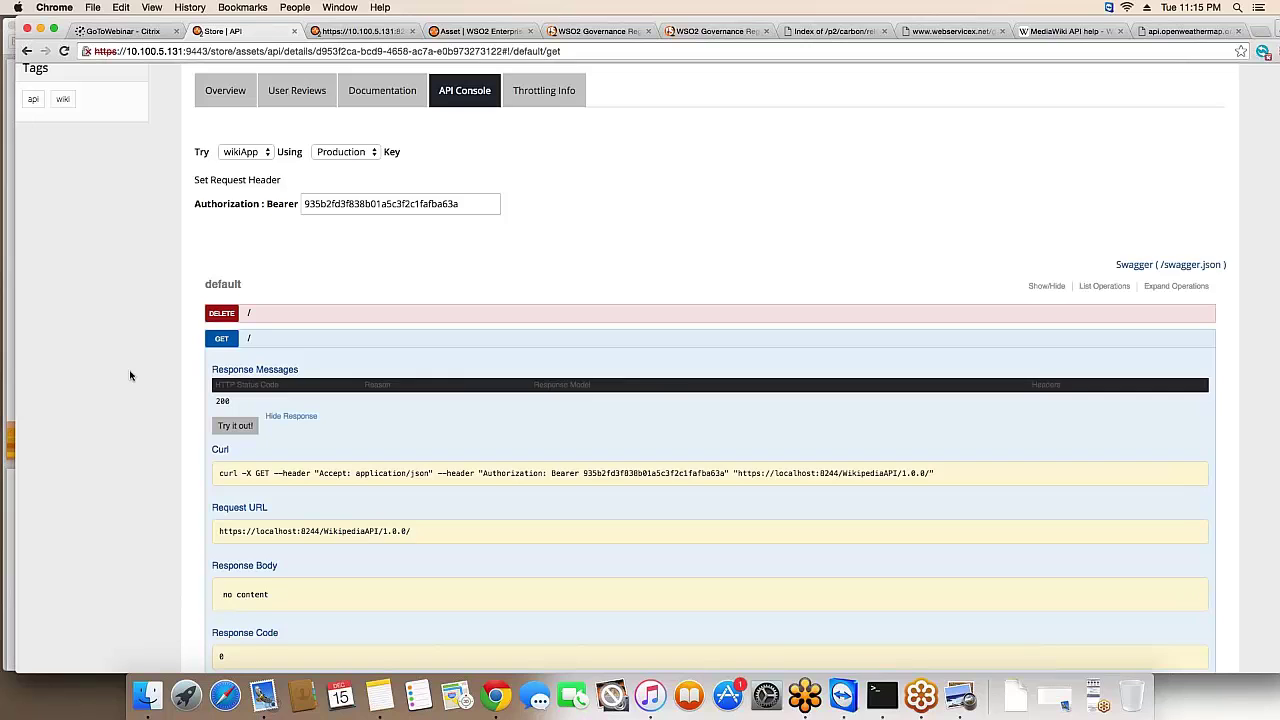
Rerun WikipediaAPI's GET test after reloading the page, still code 0, then bring up the Terminal
scroll(128, 371, down, 5)
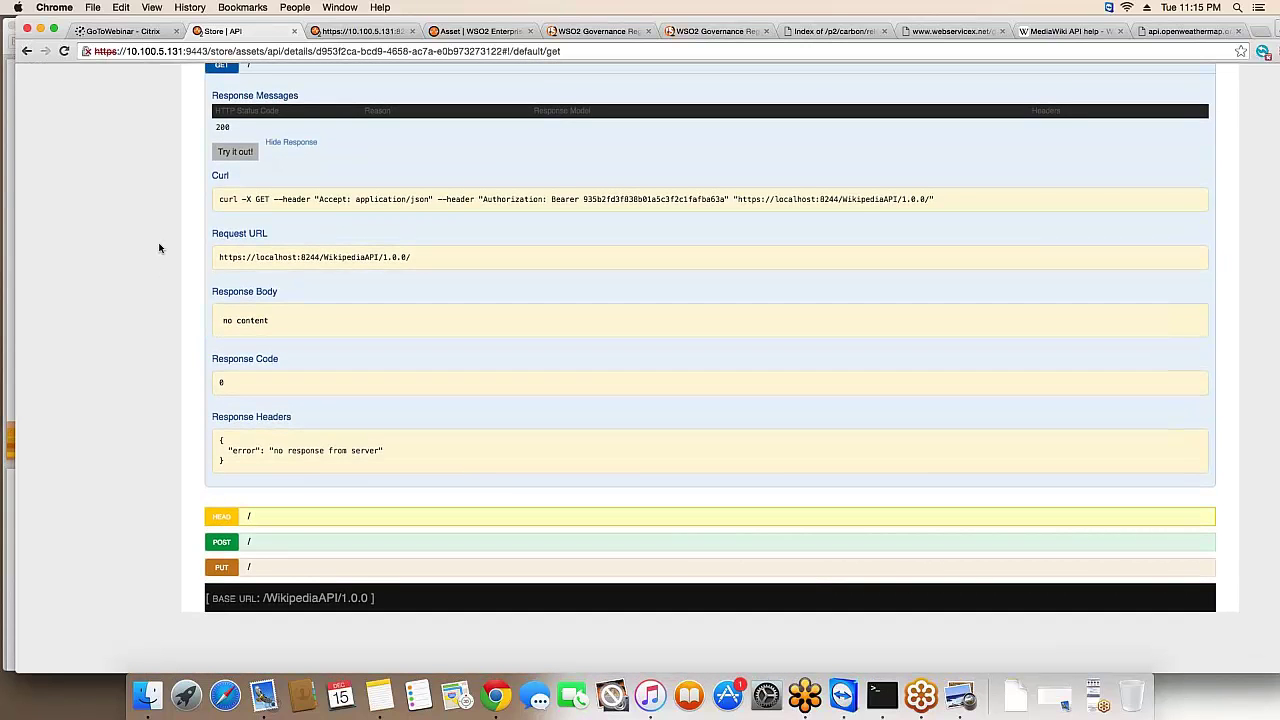
scroll(200, 245, up, 2)
click(235, 218)
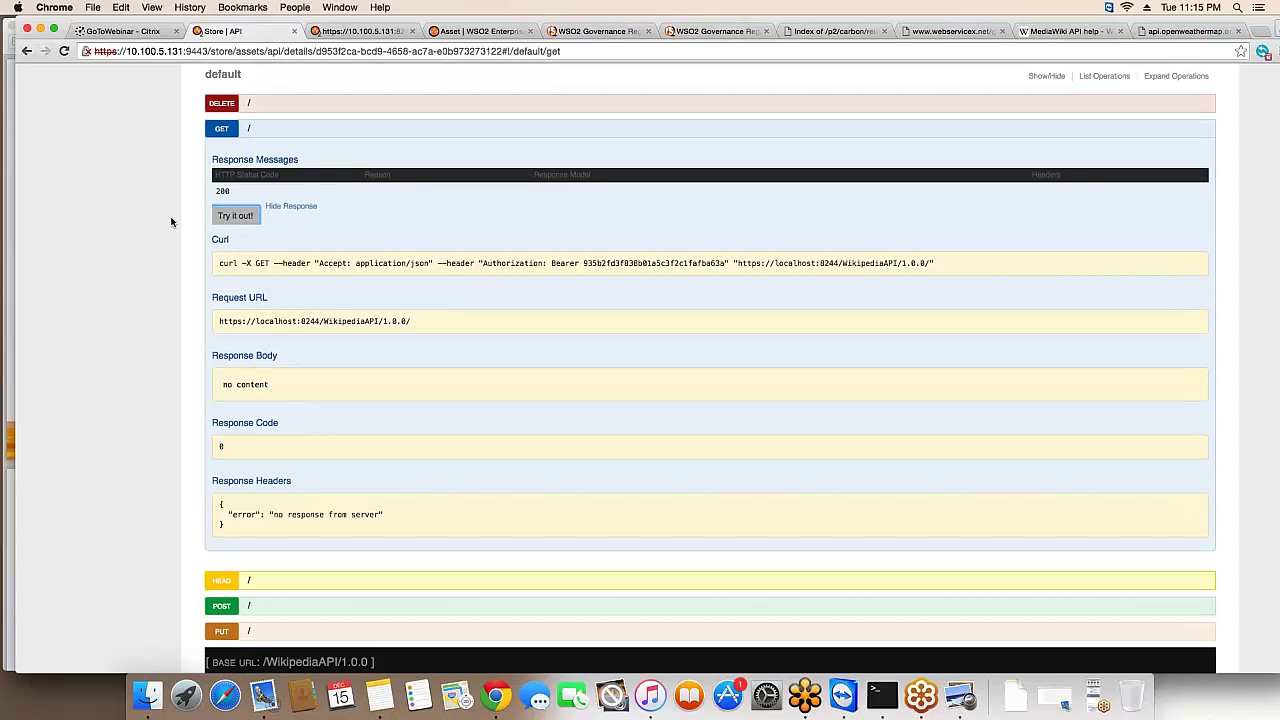
click(63, 51)
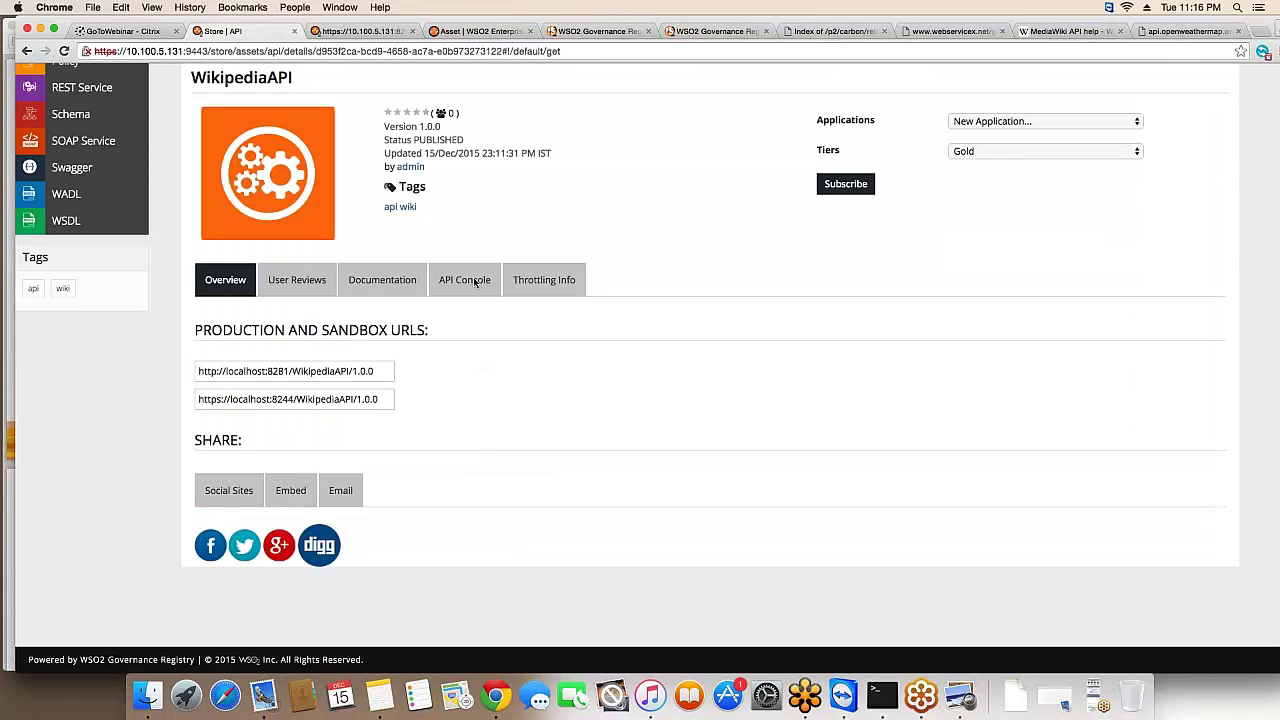
click(476, 281)
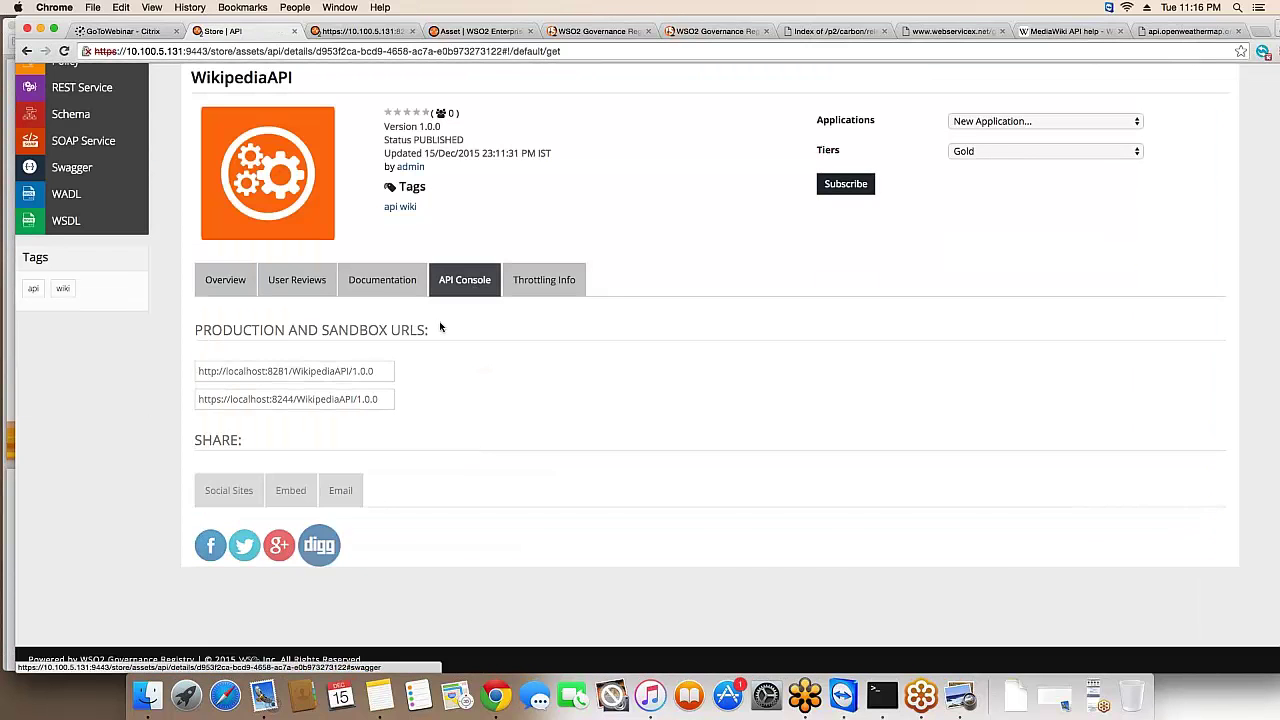
click(237, 615)
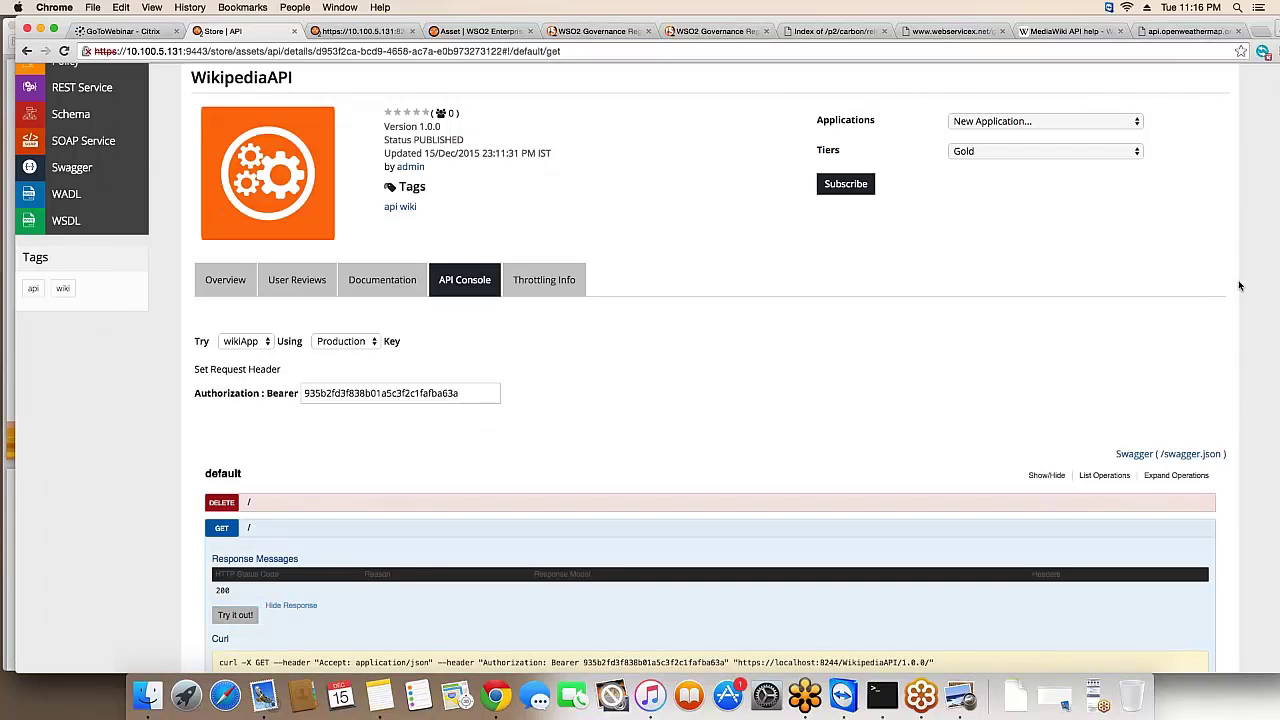
scroll(1239, 286, down, 3)
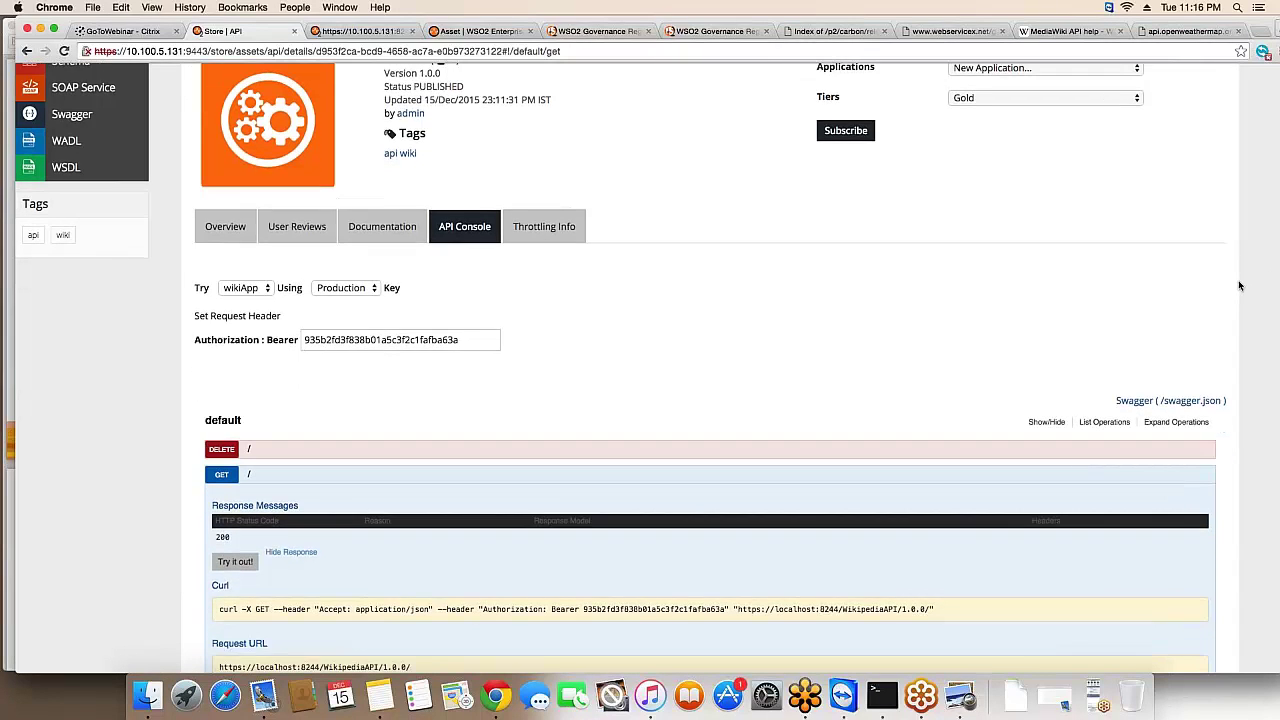
scroll(1239, 286, down, 1)
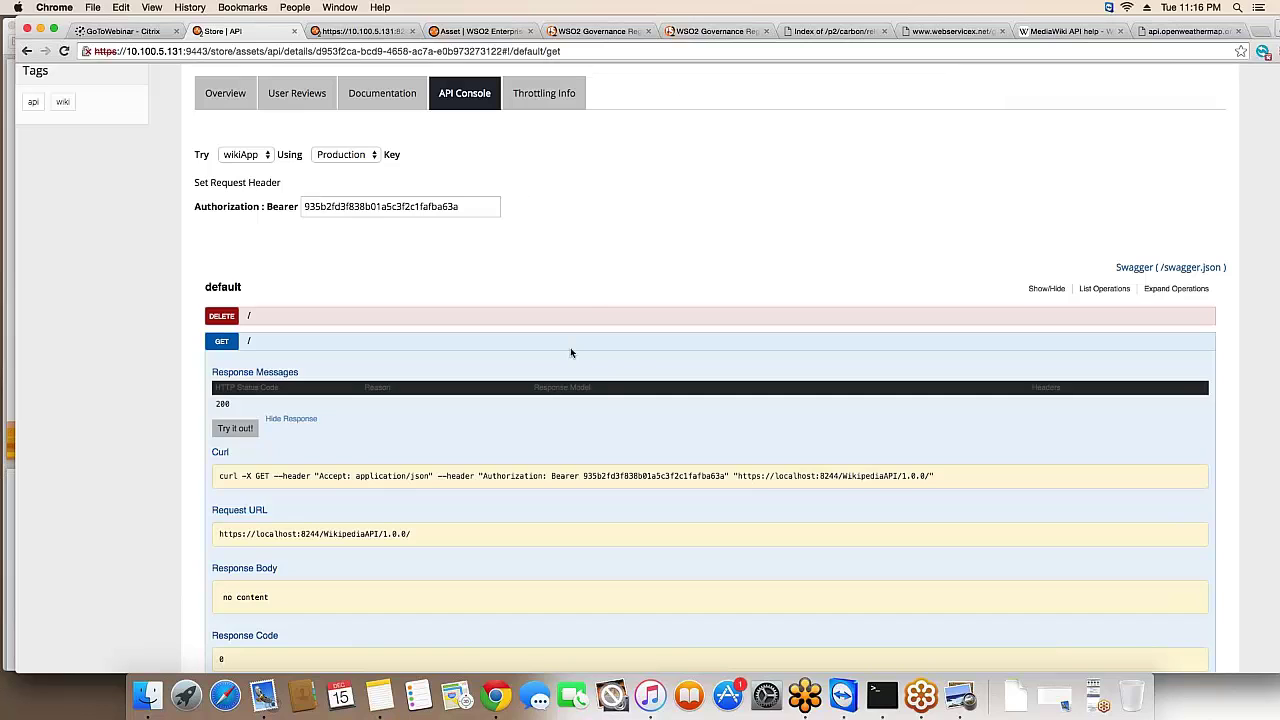
scroll(571, 352, up, 3)
click(890, 703)
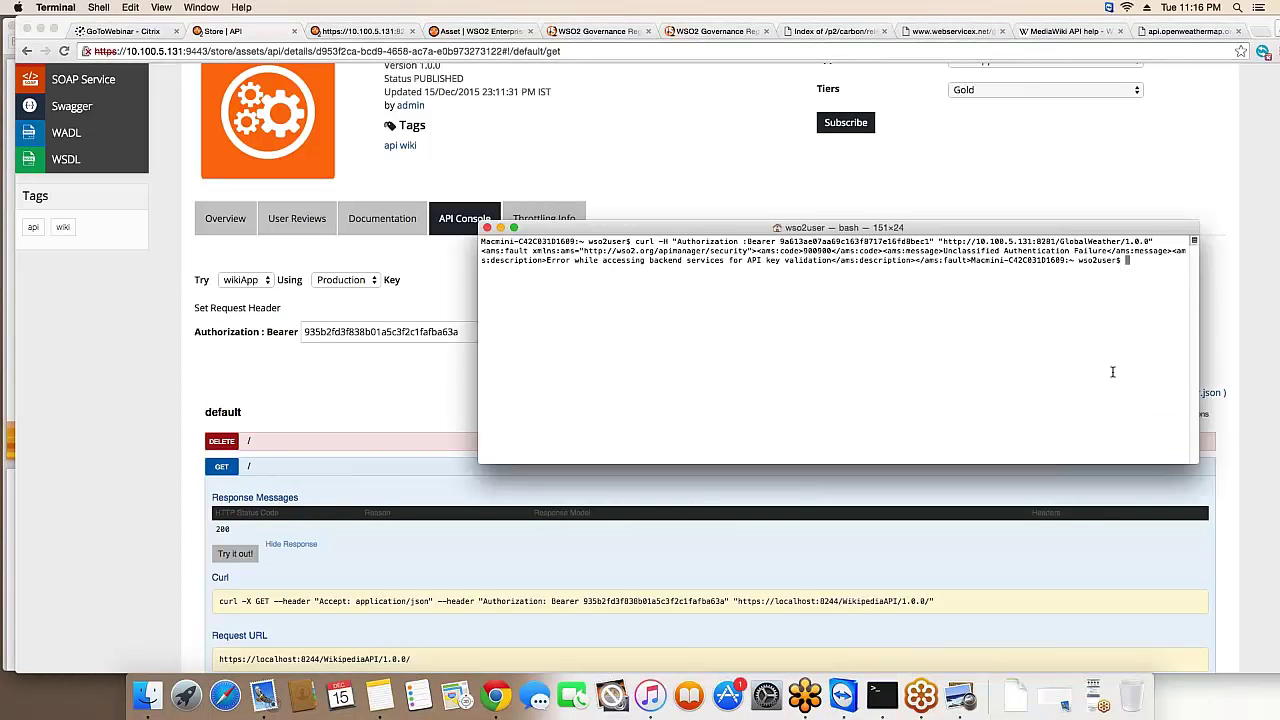
key(Return)
key(Return)
key(Return)
key(Return)
key(Return)
key(Return)
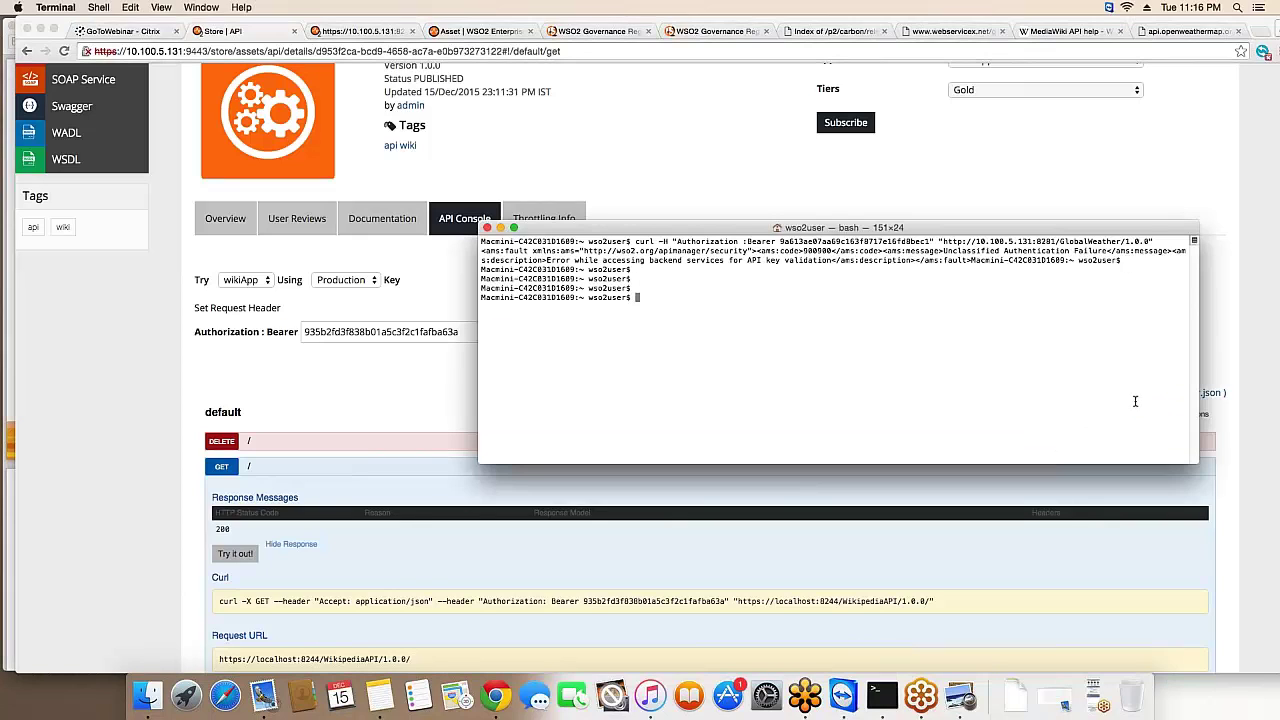
click(193, 401)
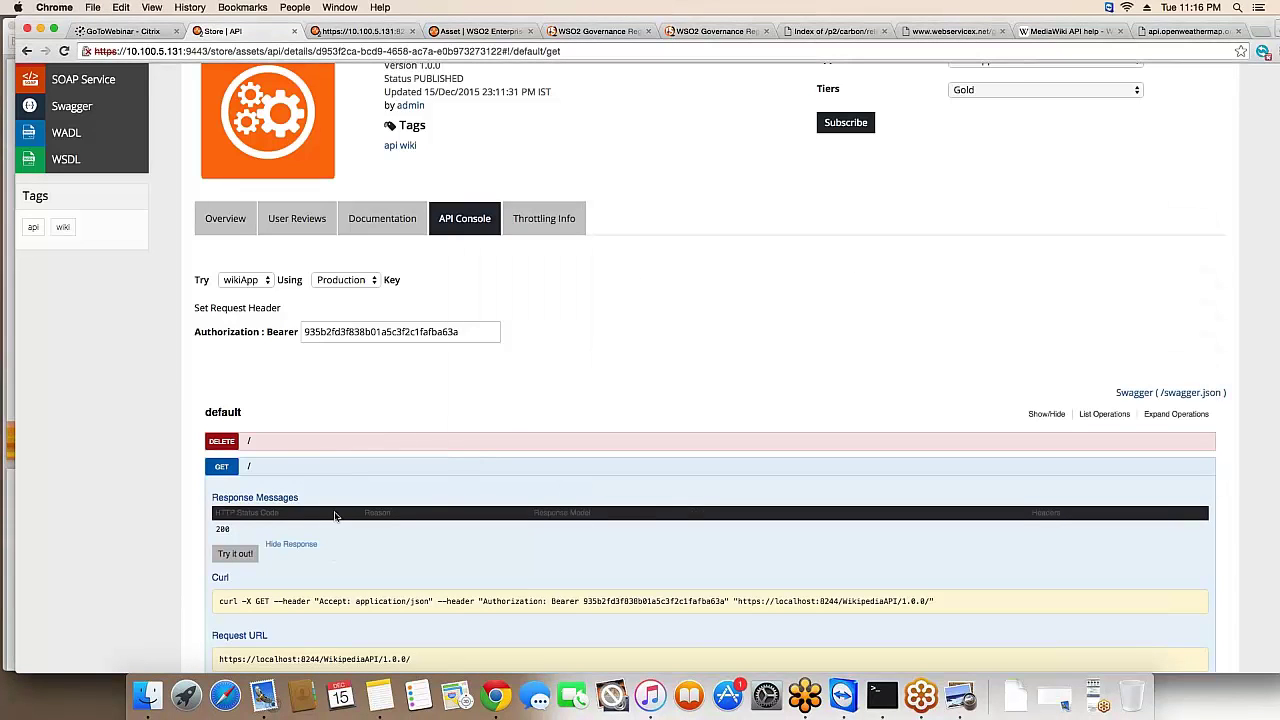
scroll(335, 516, down, 1)
scroll(335, 516, down, 10)
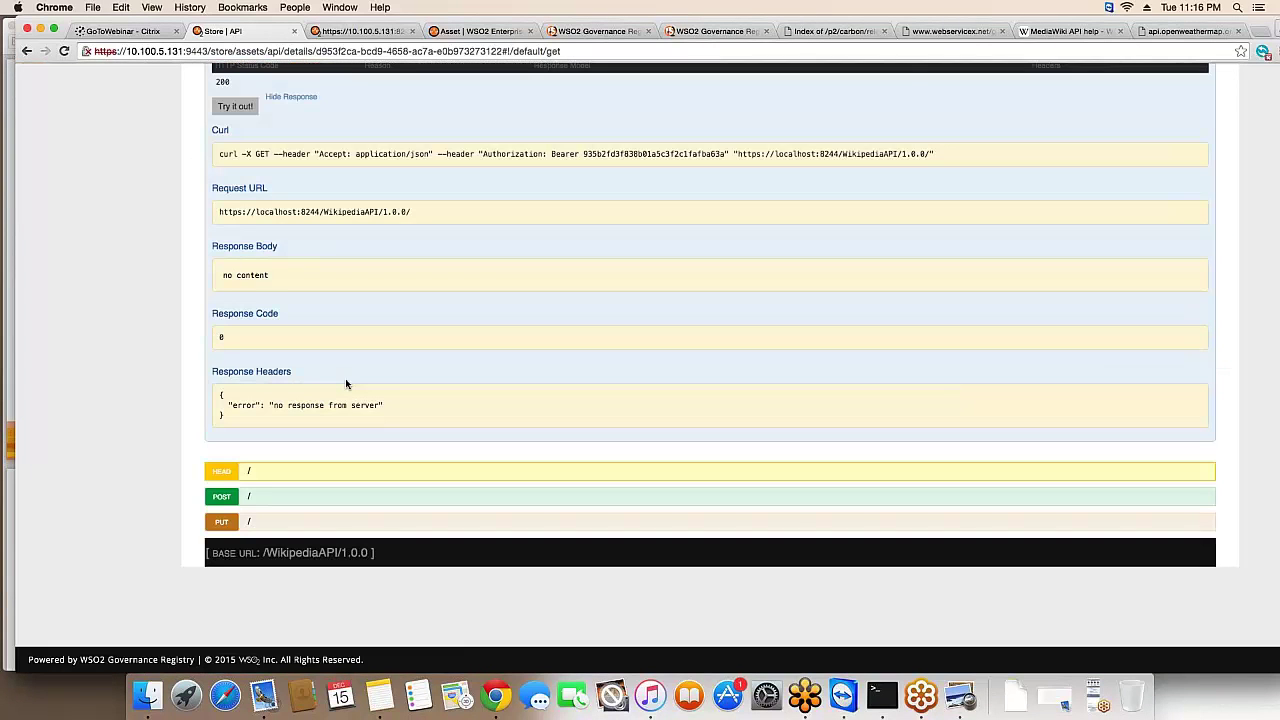
scroll(346, 384, up, 9)
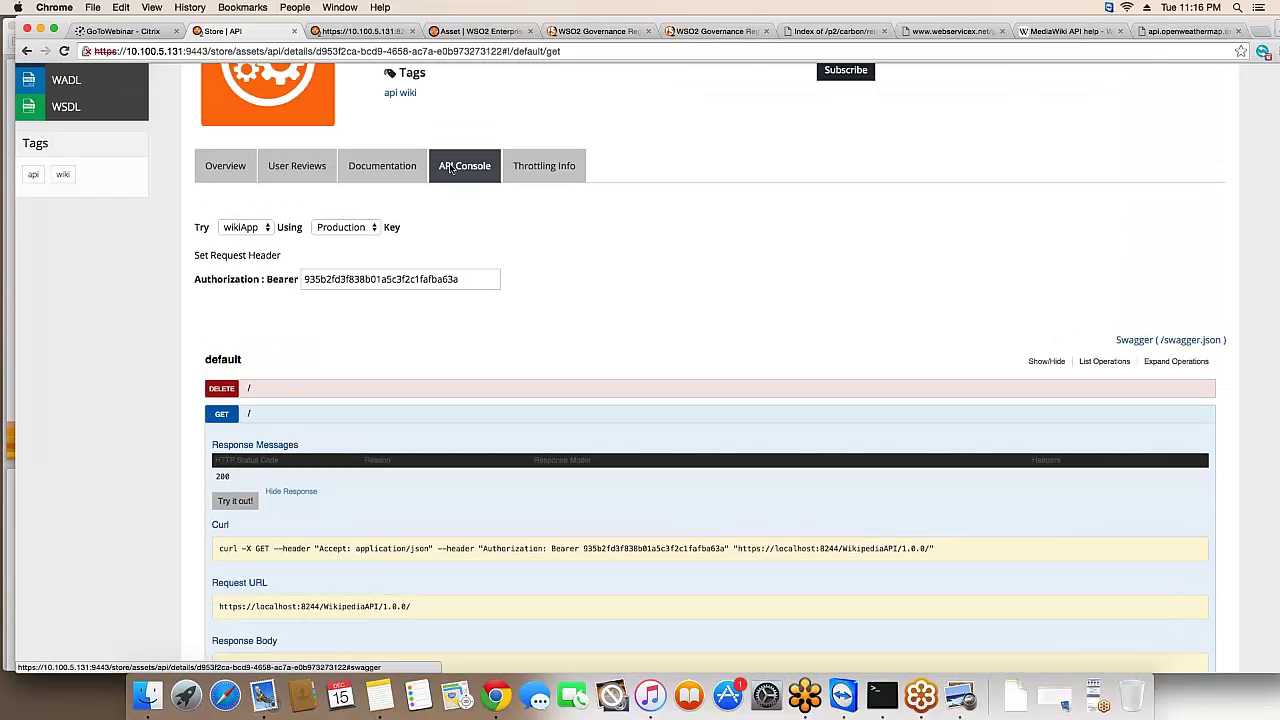
scroll(451, 262, down, 1)
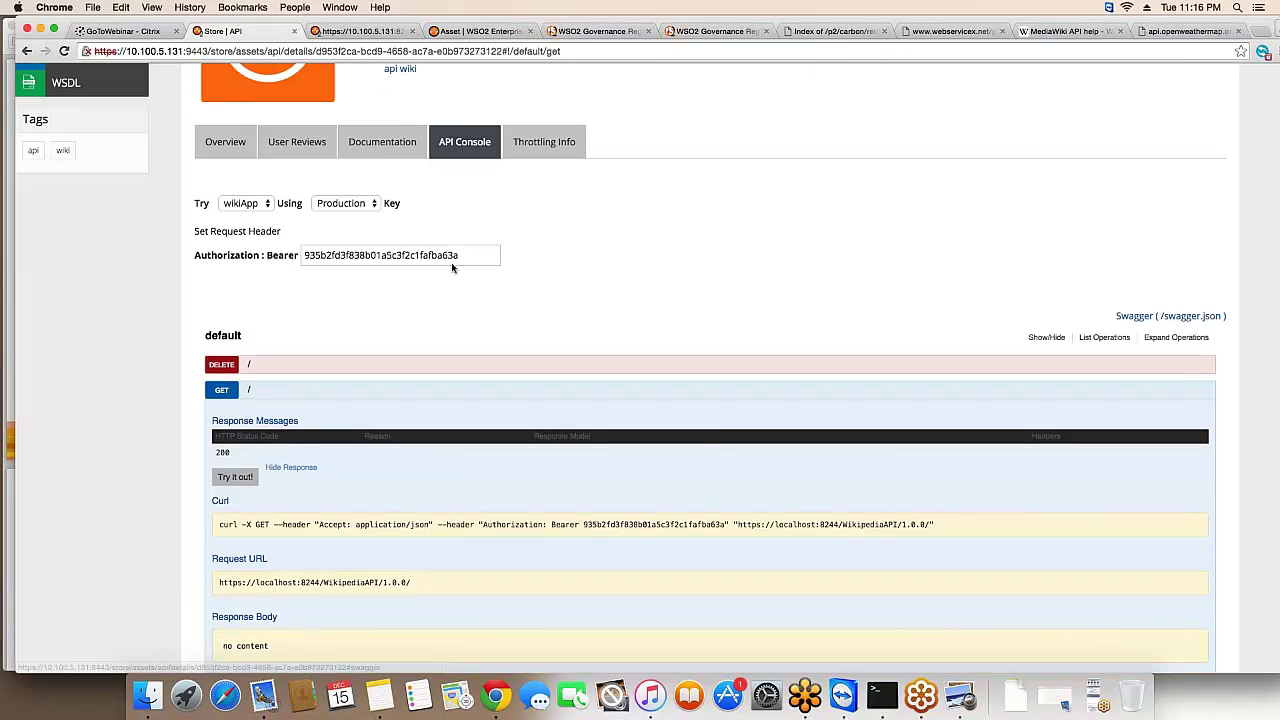
scroll(451, 262, down, 2)
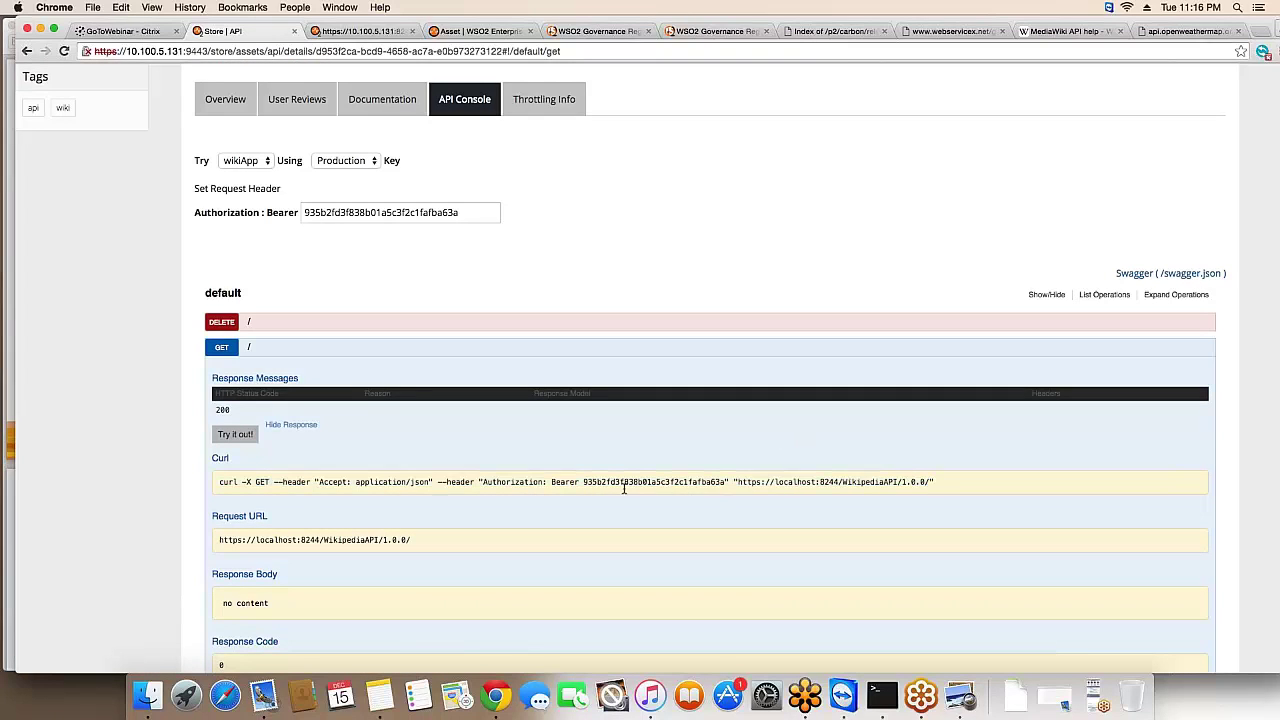
Copy the Authorization header and URL from the WikipediaAPI curl example
triple_click(888, 481)
drag(404, 473, 921, 485)
click(480, 482)
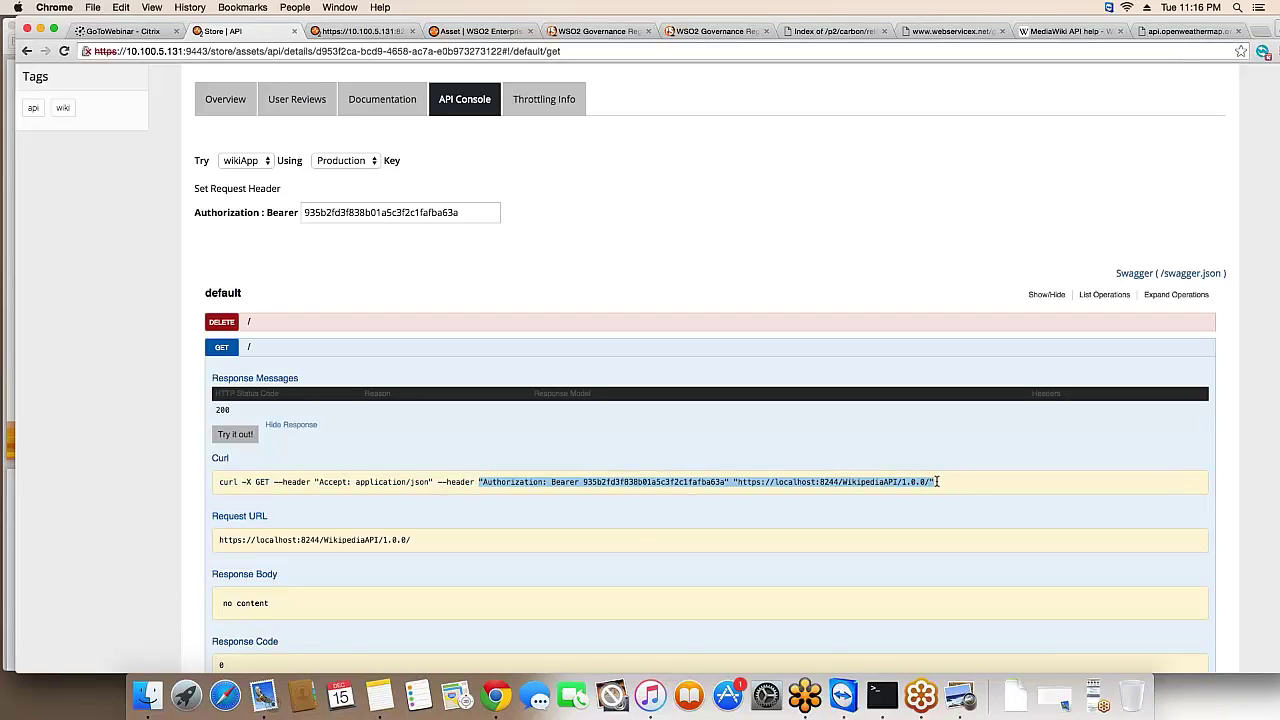
right_click(727, 487)
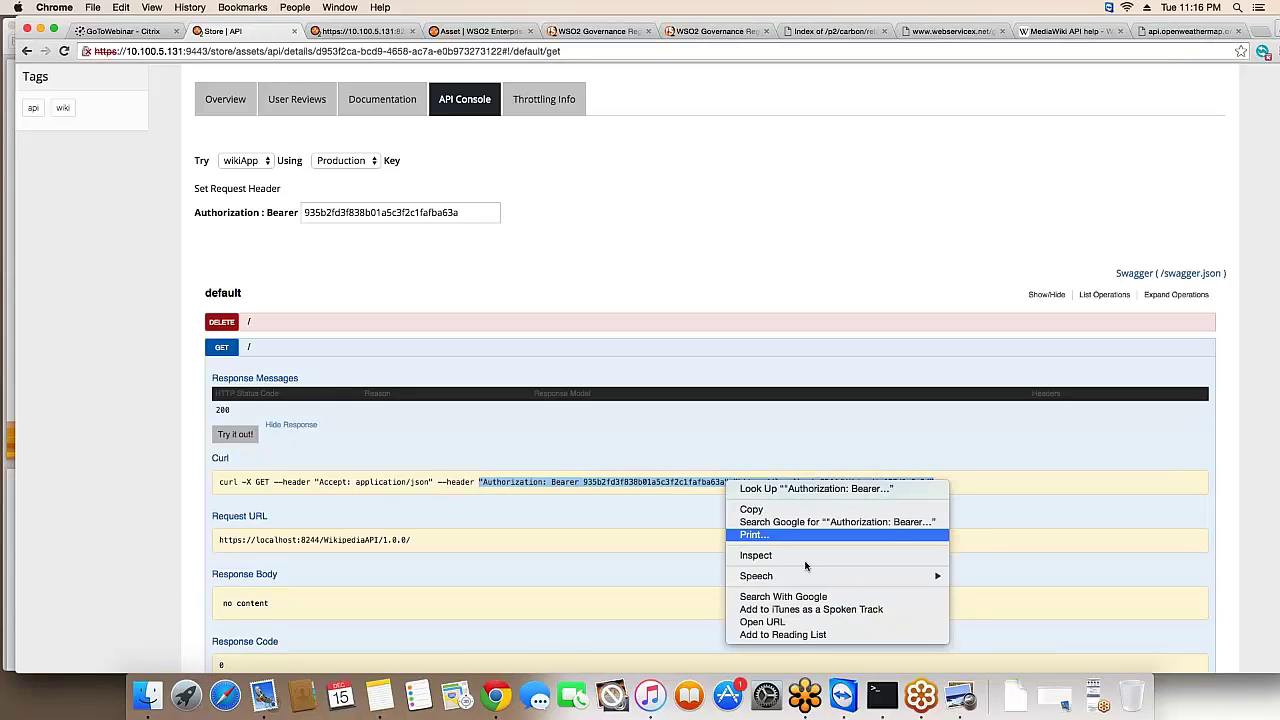
click(756, 509)
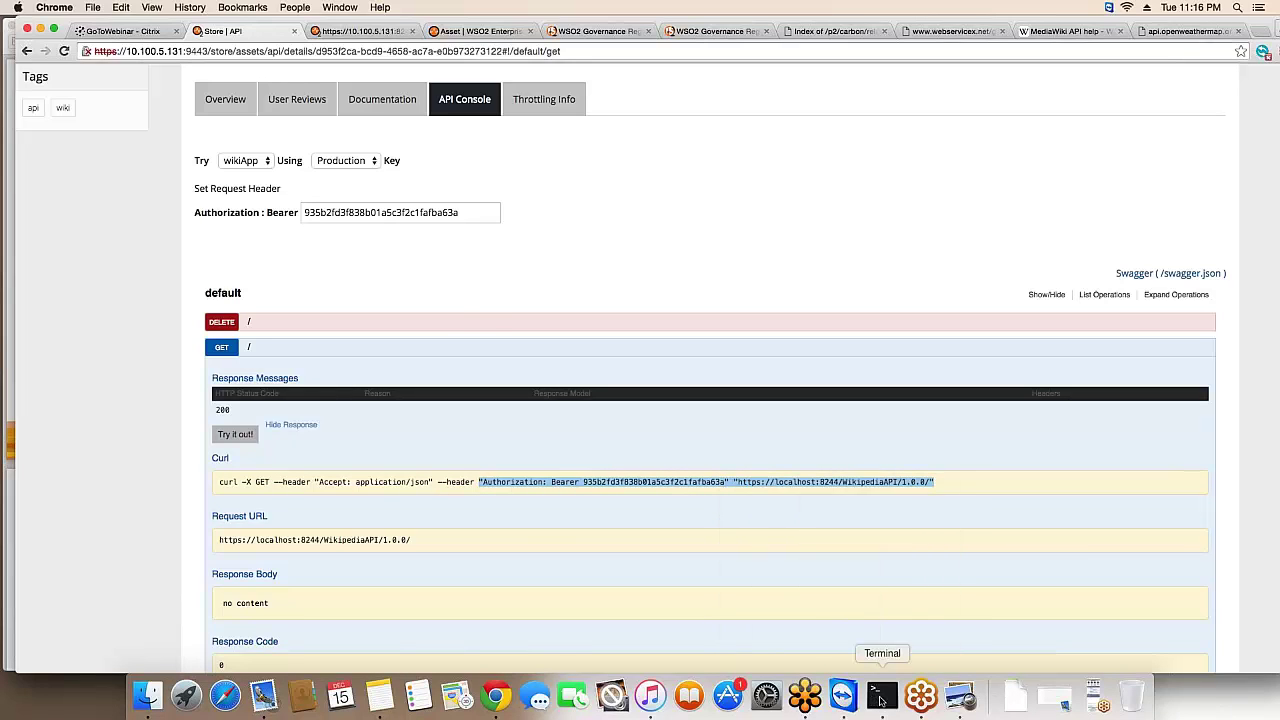
Paste the copied curl text at the Terminal prompt
click(882, 695)
right_click(641, 318)
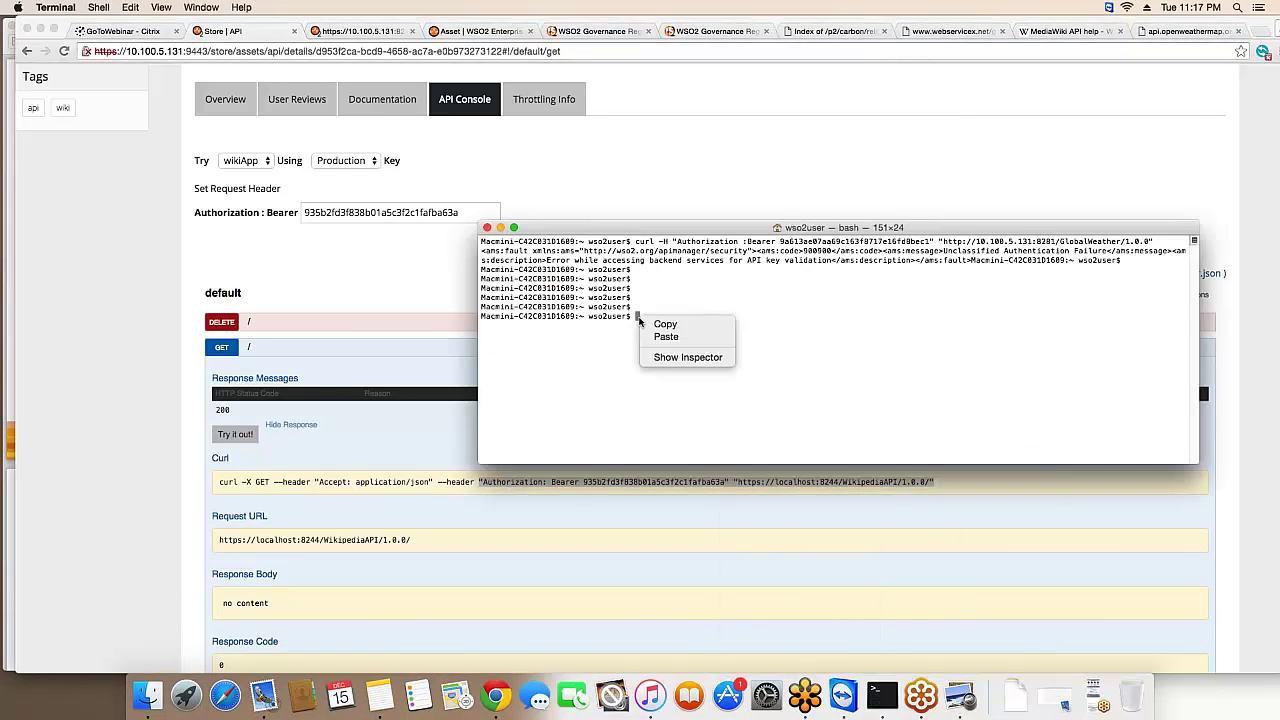
click(663, 343)
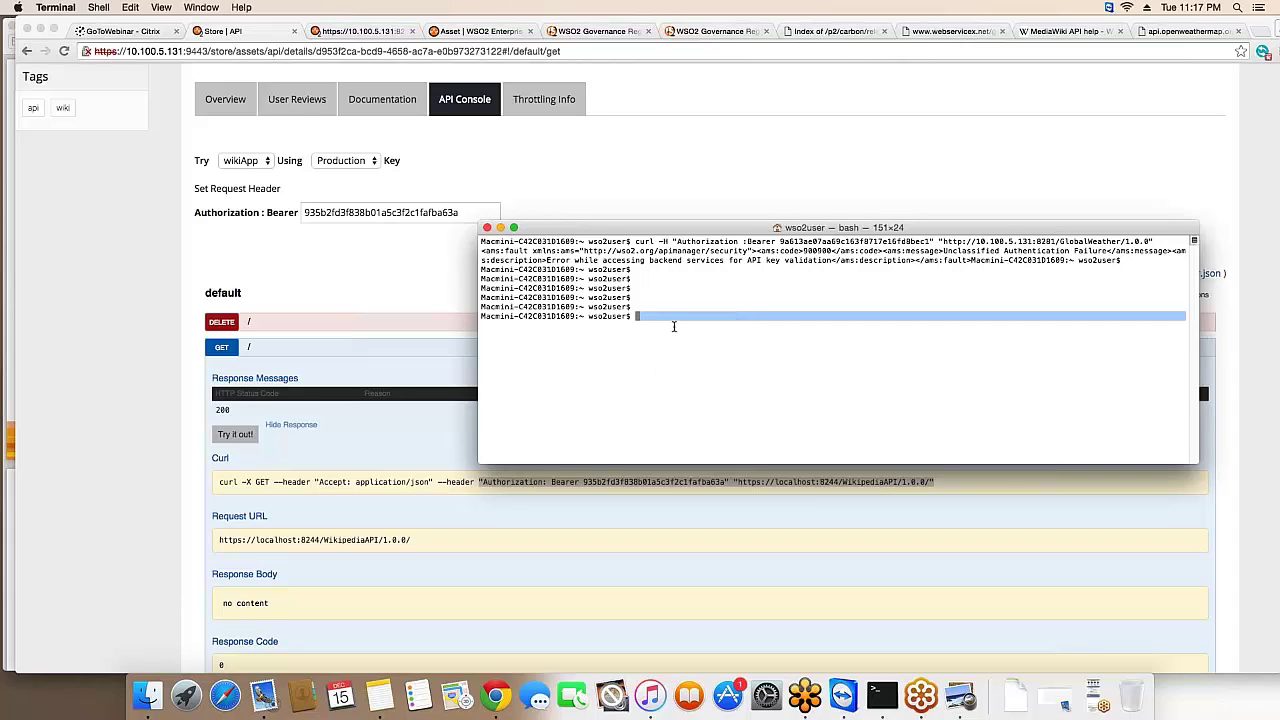
right_click(666, 322)
click(690, 340)
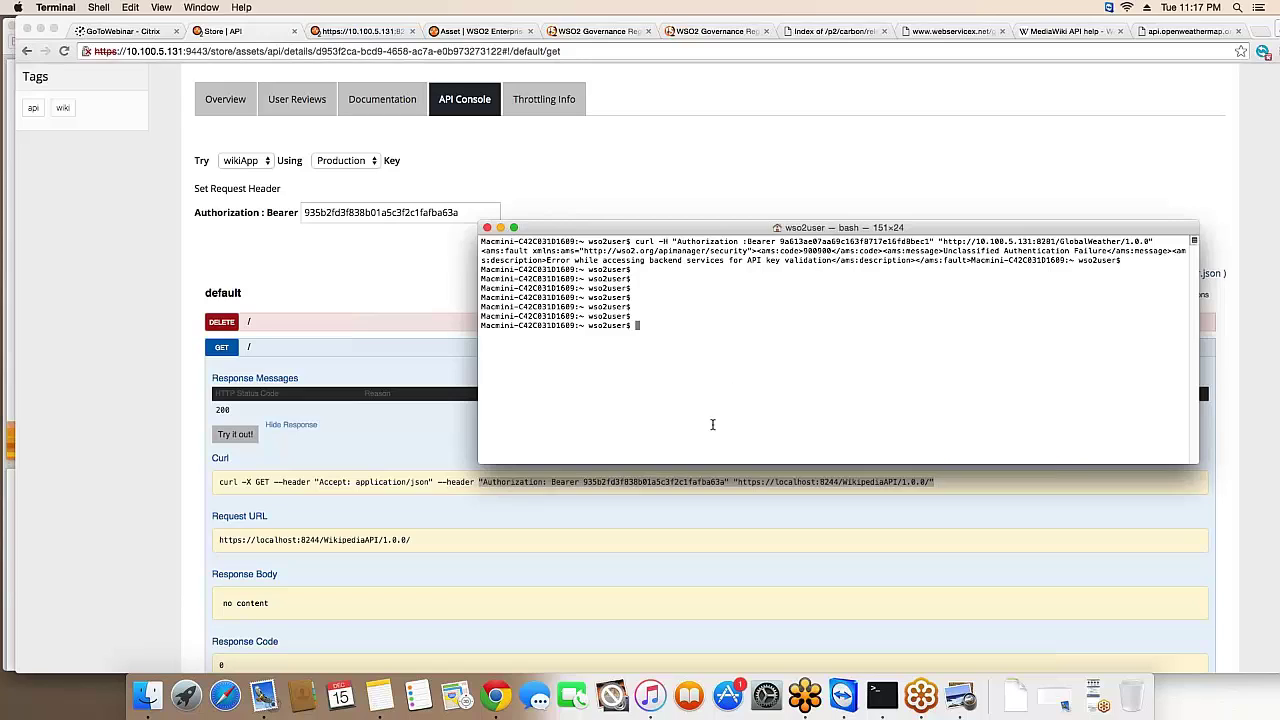
Reselect the curl example from the Authorization header through the URL and copy it
click(949, 469)
click(936, 482)
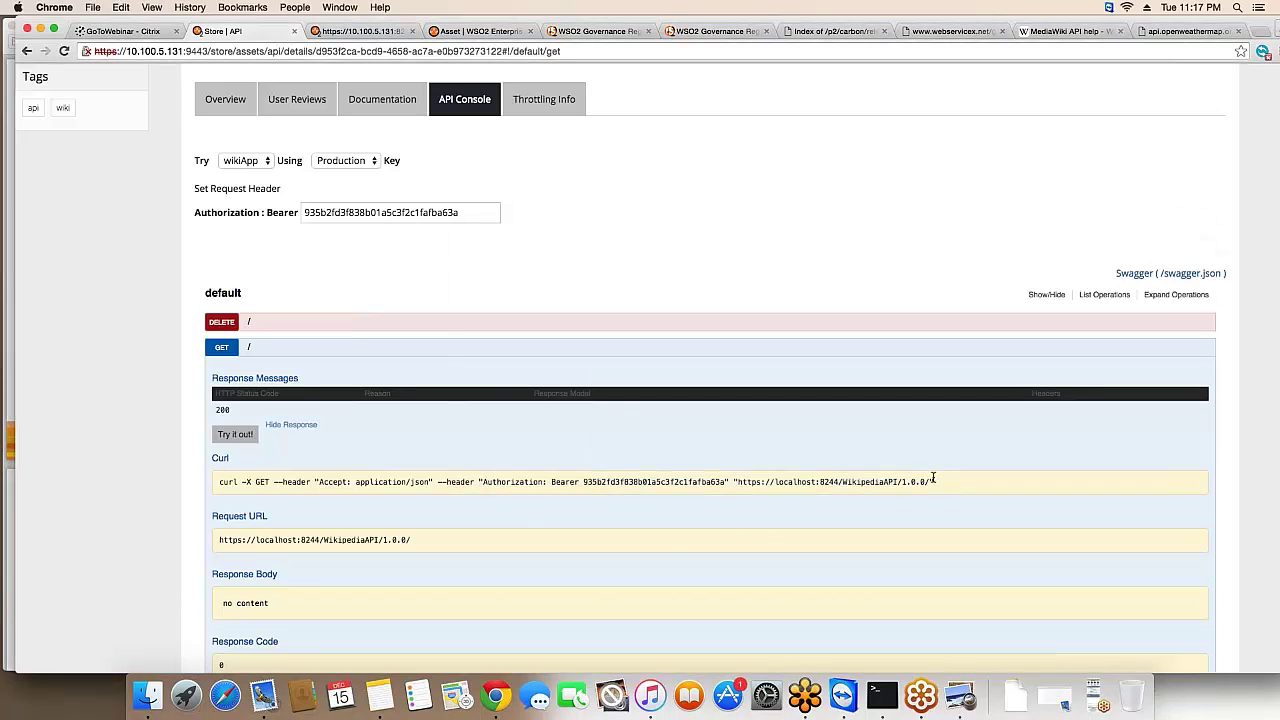
drag(940, 482, 219, 482)
click(936, 482)
drag(936, 482, 482, 482)
triple_click(470, 480)
shift+click(480, 482)
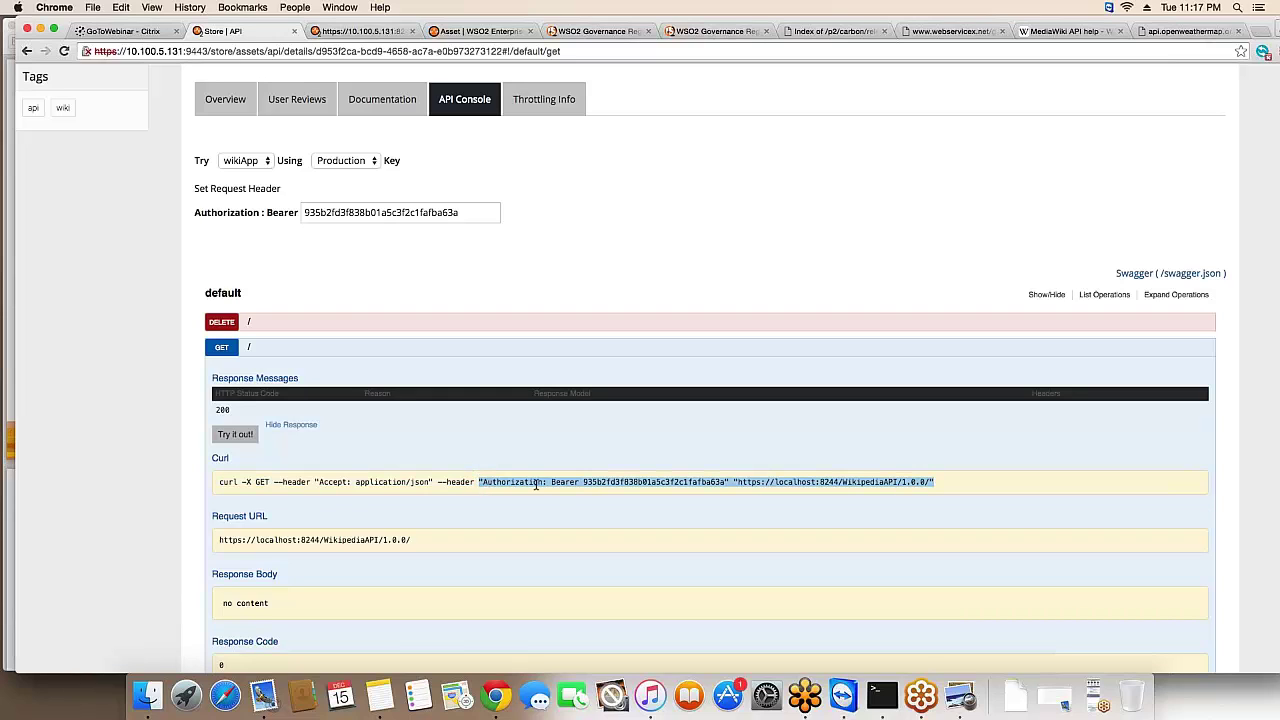
right_click(532, 487)
click(560, 511)
Paste the header and URL at the Terminal prompt again
click(870, 700)
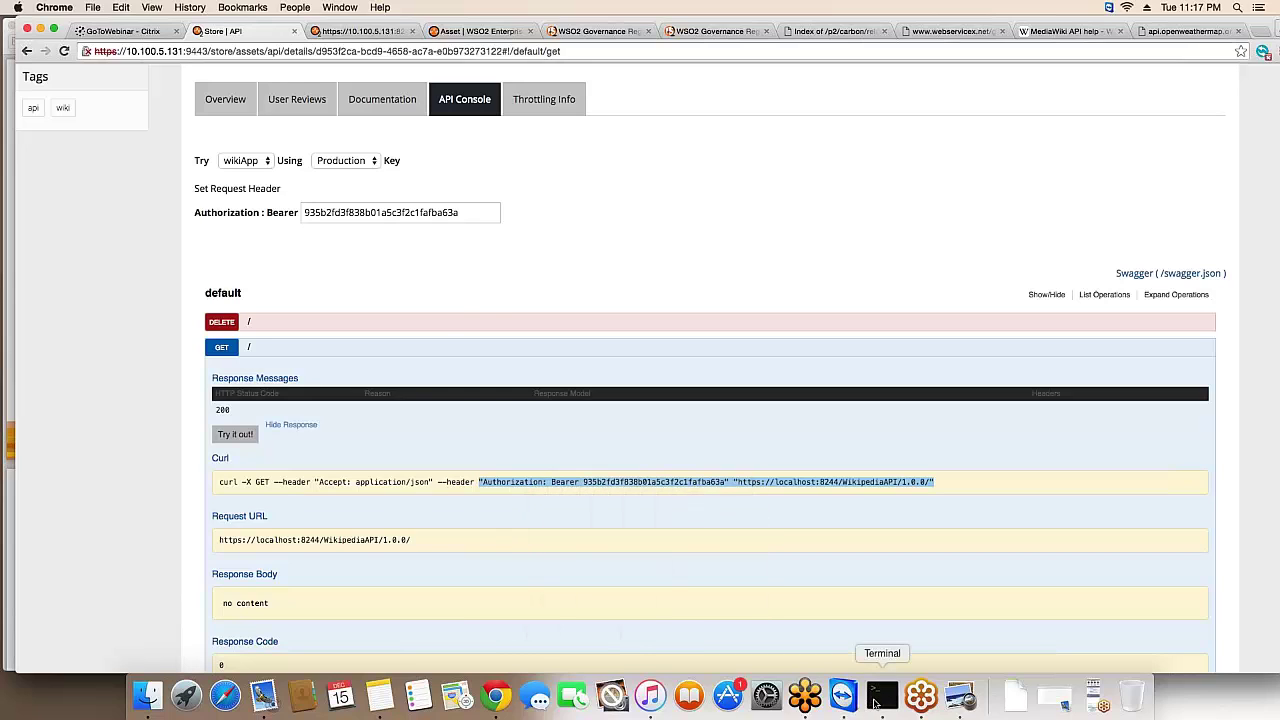
right_click(648, 327)
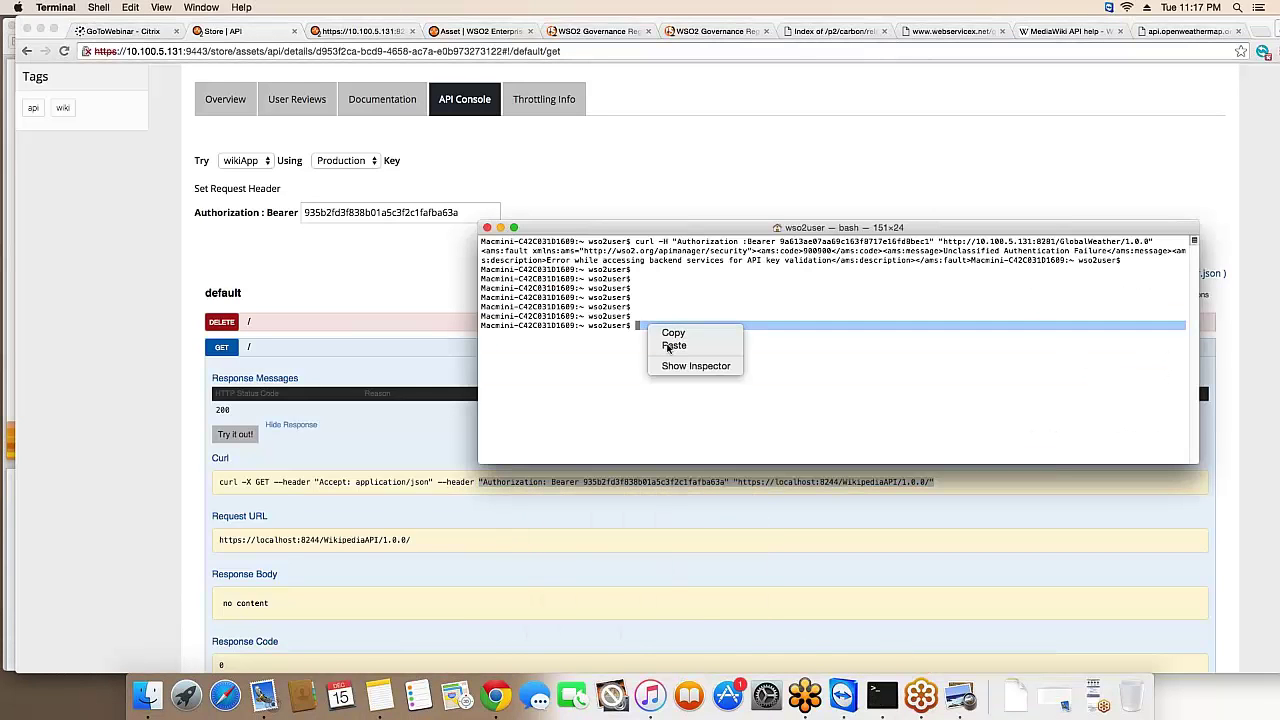
click(671, 345)
Prefix the pasted Authorization header with 'curl -H'
key(Left)
key(Left)
key(Left)
key(Left)
key(Left)
key(Left)
key(Left)
key(Left)
key(Left)
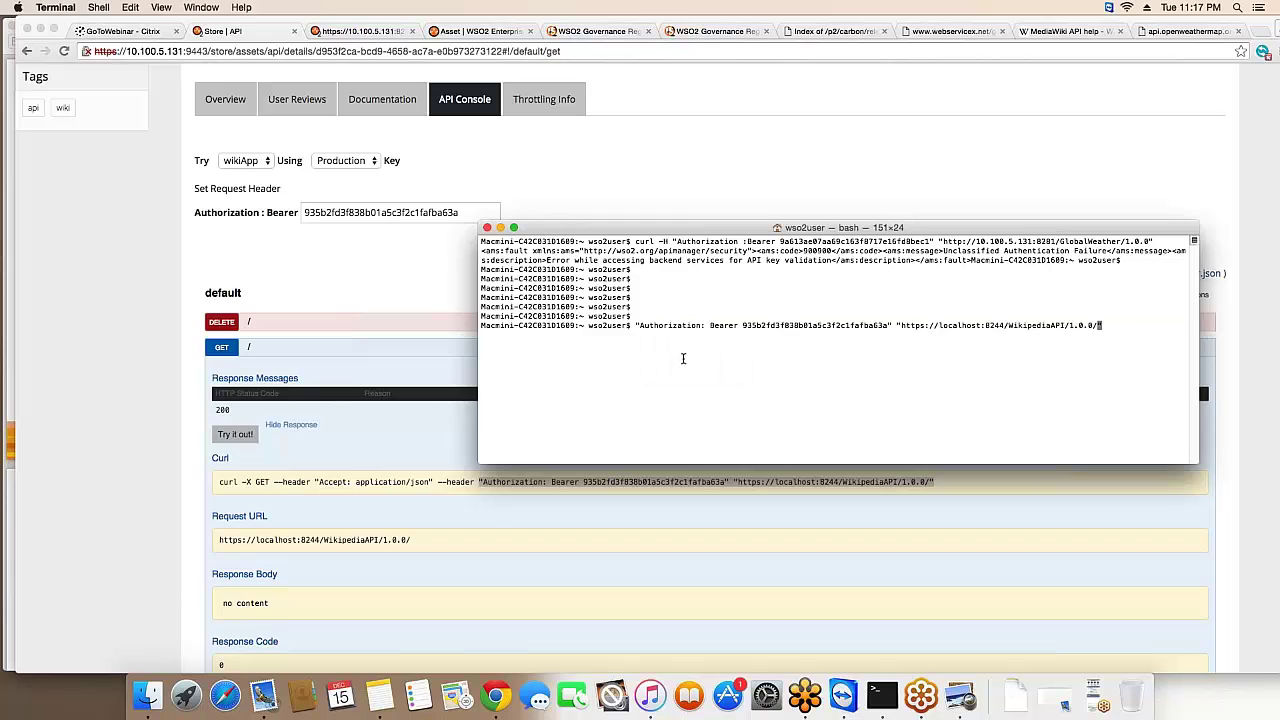
key(Left)
key(Left)
key(Left)
key(Left)
key(Left)
key(Left)
key(Left)
key(Left)
key(Left)
key(Left)
key(Left)
key(Left)
key(Left)
key(Left)
key(Left)
key(Left)
key(Left)
key(Left)
key(Left)
key(Left)
key(Left)
key(Left)
key(Left)
key(Left)
key(Left)
key(Left)
key(Left)
key(Left)
key(Left)
key(Left)
key(Left)
key(Left)
key(Left)
key(Left)
key(Left)
key(Left)
key(Left)
key(Left)
key(Left)
key(Left)
key(Left)
key(Left)
key(Left)
key(Left)
key(Left)
key(Left)
key(Left)
key(Left)
key(Left)
key(Left)
key(Left)
key(Left)
key(Left)
key(Left)
key(Left)
key(Left)
key(Left)
key(Left)
key(Left)
key(Left)
key(Left)
key(Left)
key(Left)
key(Left)
key(Left)
key(Left)
key(Left)
key(Left)
key(Left)
key(Left)
key(Left)
key(Left)
key(Left)
key(Left)
key(Left)
key(Left)
key(Left)
key(Left)
text(curl)
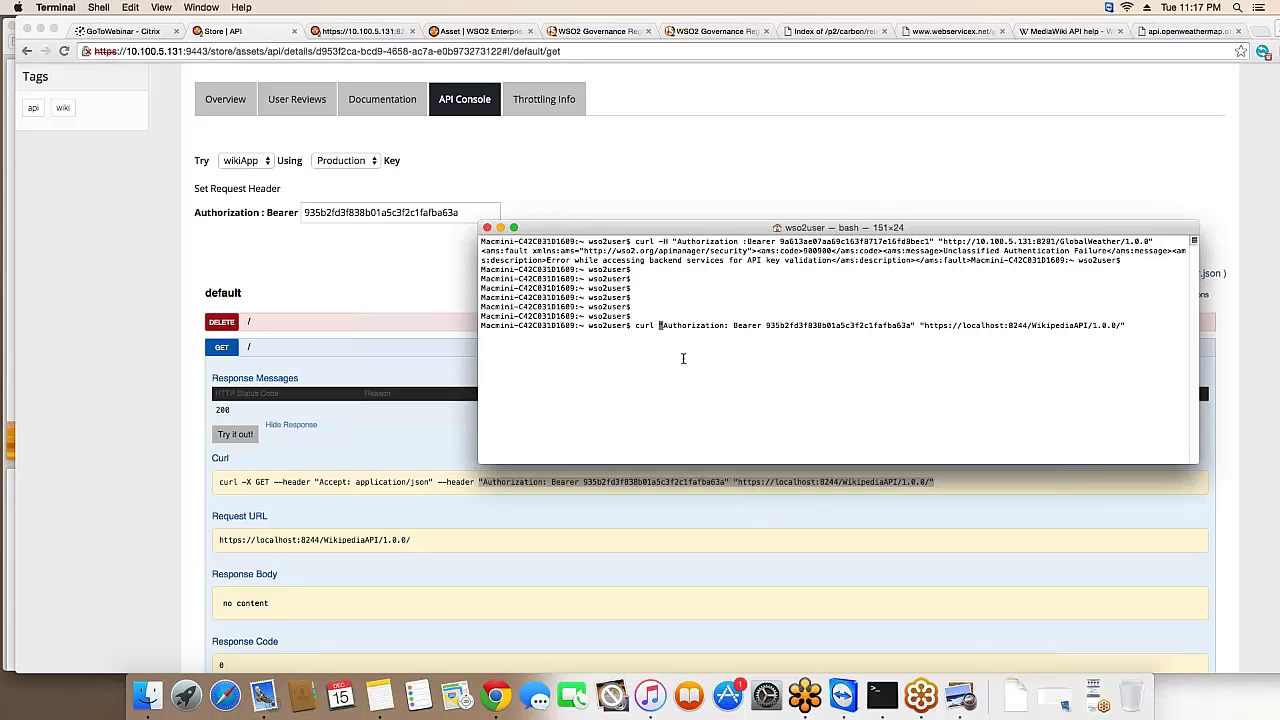
text( -H)
key(Right)
key(Right)
key(Right)
key(Right)
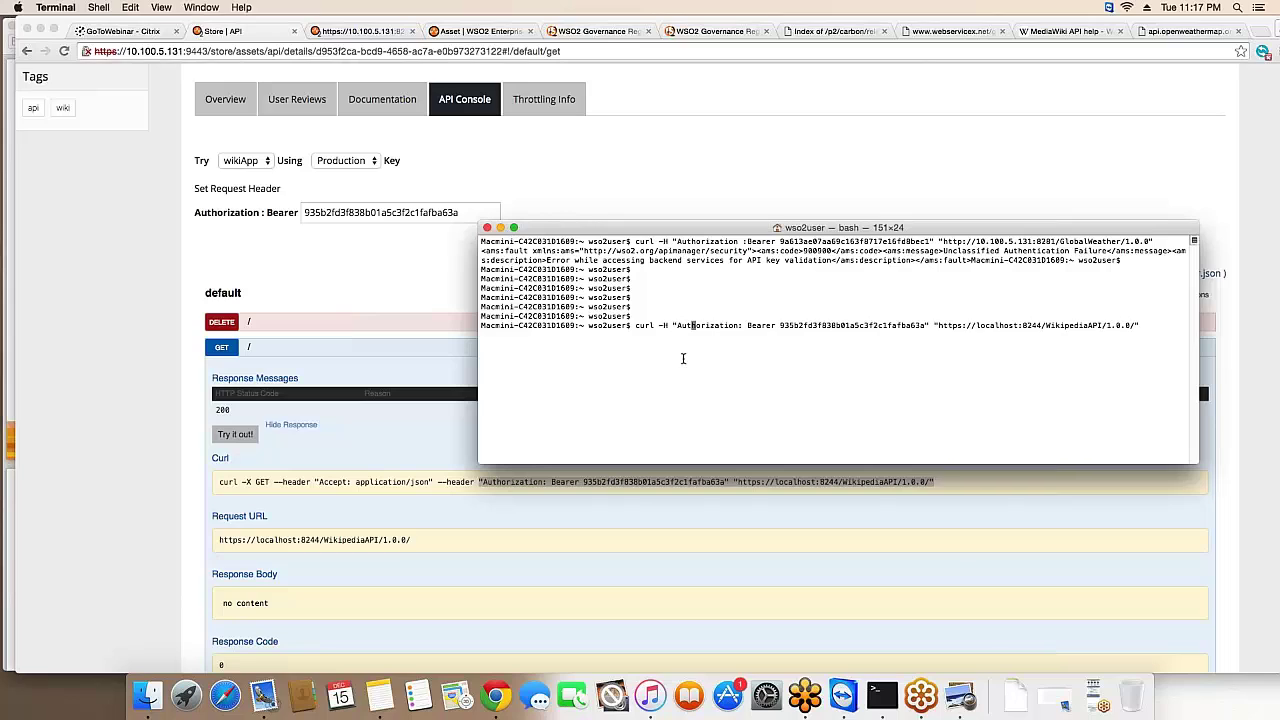
key(Right)
key(Right)
key(Right)
key(Right)
key(Right)
key(Right)
key(Right)
key(Right)
key(Right)
key(Right)
key(Right)
key(Right)
key(Right)
key(Right)
key(Right)
key(Right)
key(Right)
key(Right)
key(Right)
key(Right)
key(Right)
key(Right)
key(Right)
key(Right)
key(Right)
key(Right)
key(Right)
key(Right)
key(Right)
key(Right)
key(Right)
key(Right)
key(Right)
key(Right)
key(Right)
key(Right)
key(Right)
key(Right)
key(Right)
key(Right)
key(Right)
key(Right)
key(Right)
key(Right)
key(Right)
key(Right)
key(Right)
key(Right)
key(Right)
key(BackSpace)
key(Right)
key(Right)
key(Right)
key(Right)
key(Right)
key(Right)
key(Right)
key(Right)
key(Right)
key(Right)
key(Right)
key(Right)
key(BackSpace)
key(BackSpace)
key(BackSpace)
key(BackSpace)
key(BackSpace)
key(BackSpace)
key(BackSpace)
key(BackSpace)
key(BackSpace)
text(10.10)
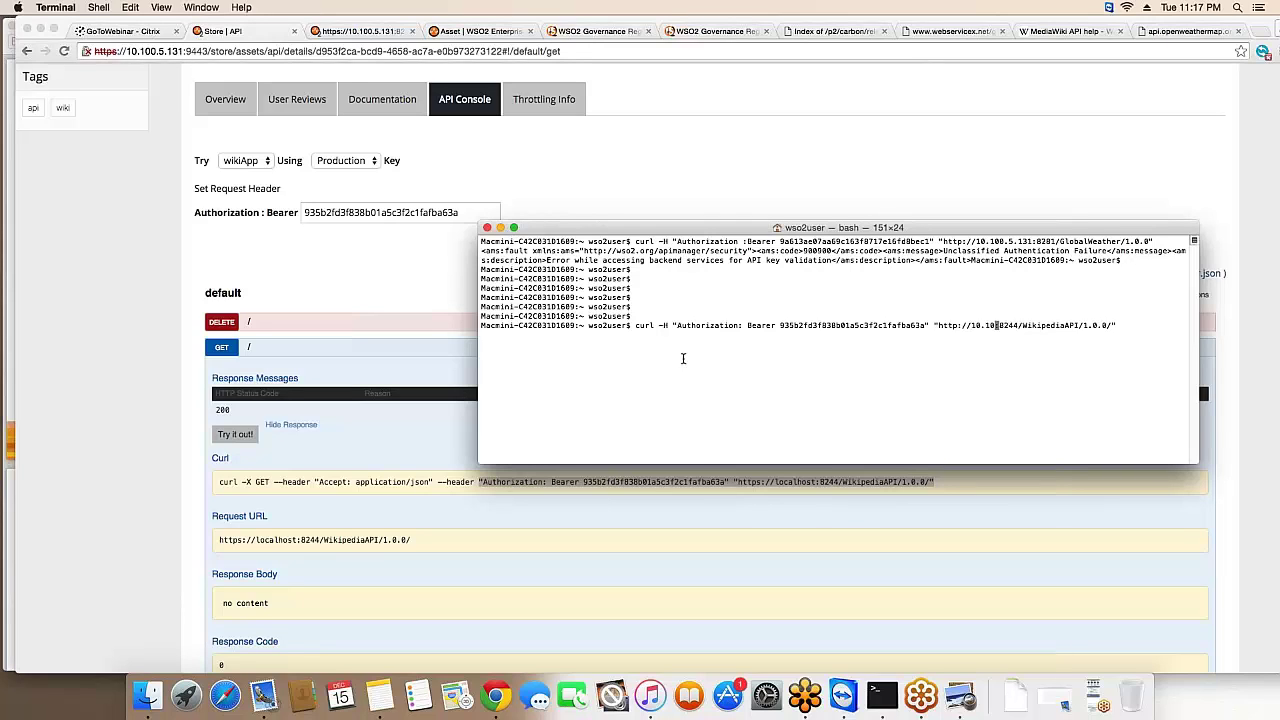
text(0.5.131)
key(Right)
key(Right)
key(Right)
key(BackSpace)
key(BackSpace)
text(81)
key(Return)
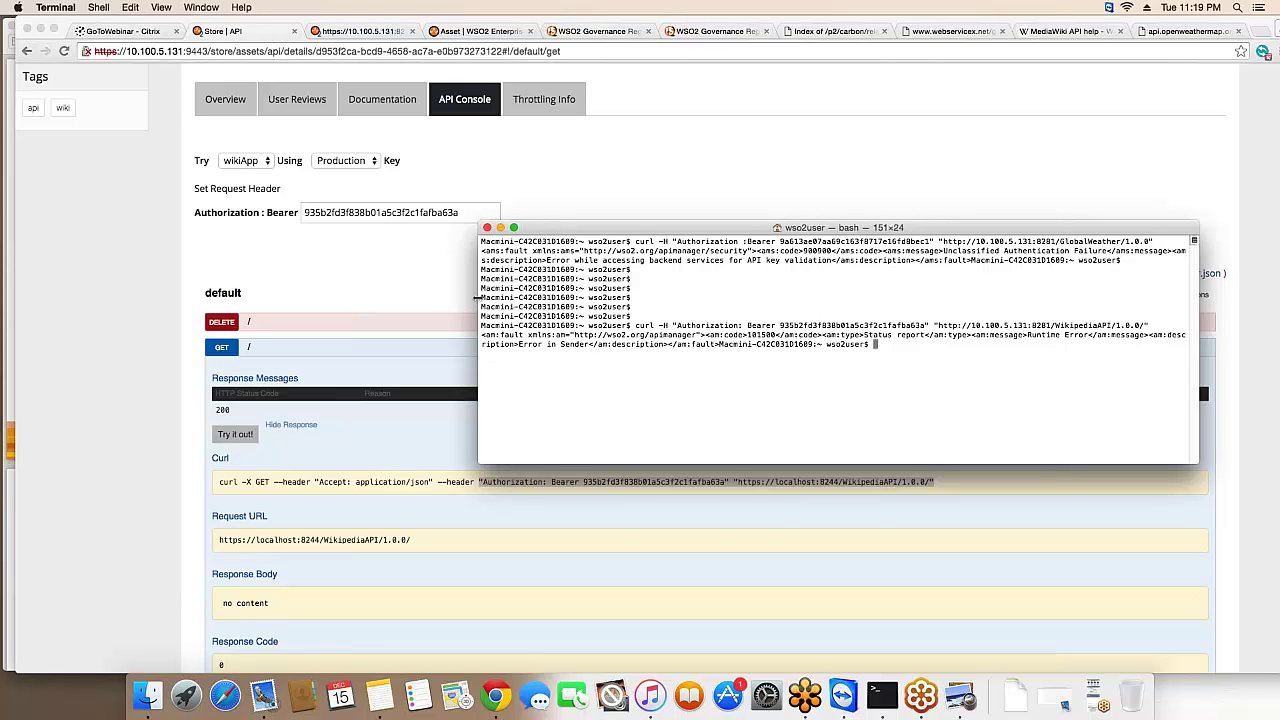
drag(467, 298, 459, 297)
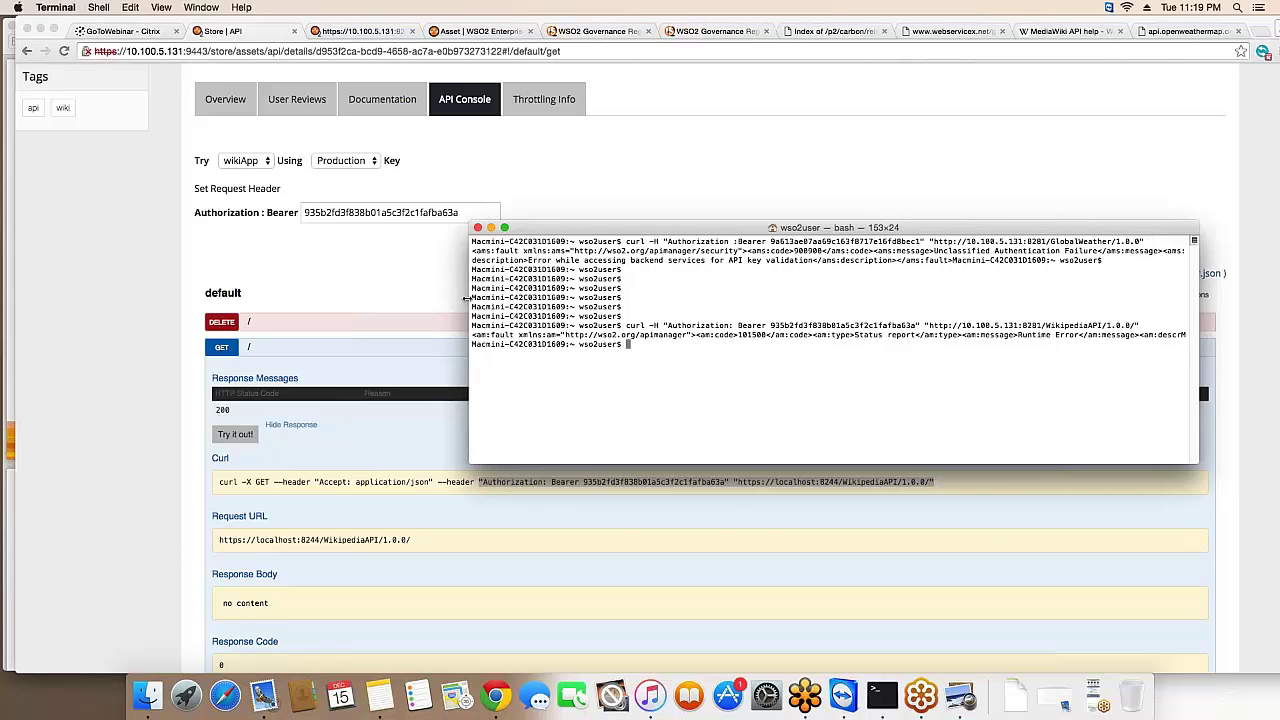
Minimise the Terminal and go back to the Publisher's WikipediaAPI-1.0.0 publication confirmation
click(491, 230)
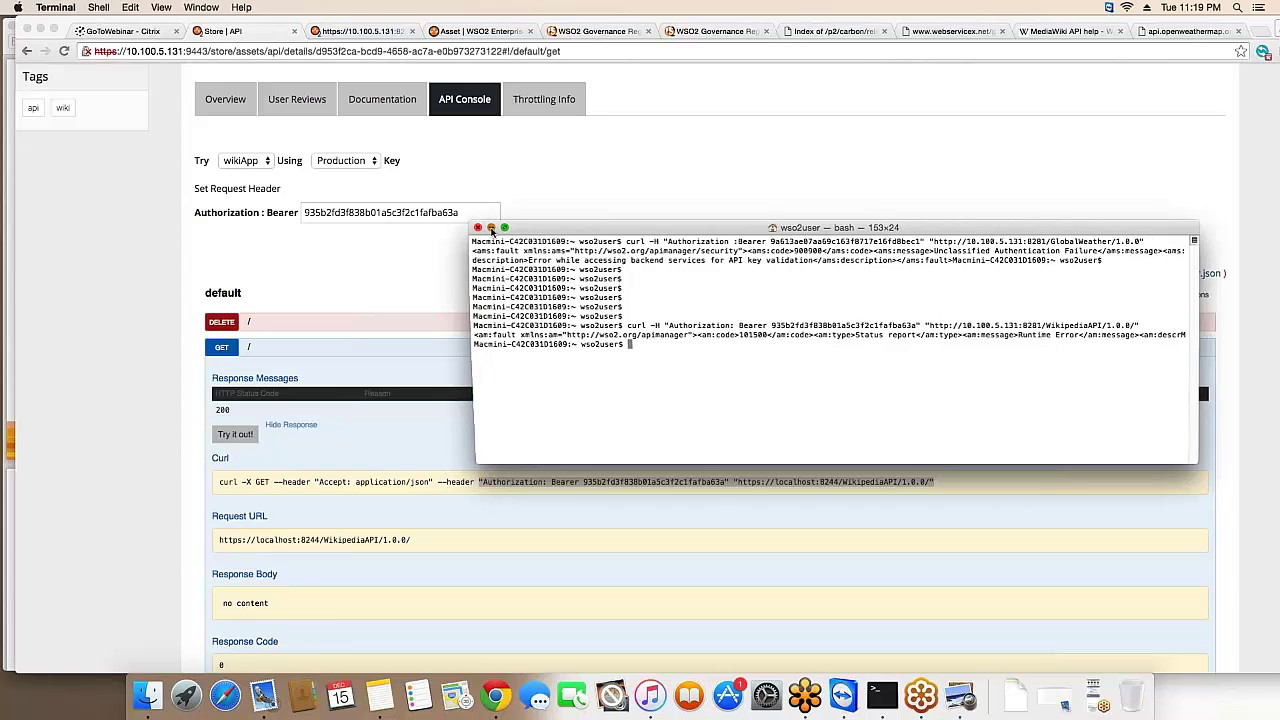
scroll(550, 341, down, 5)
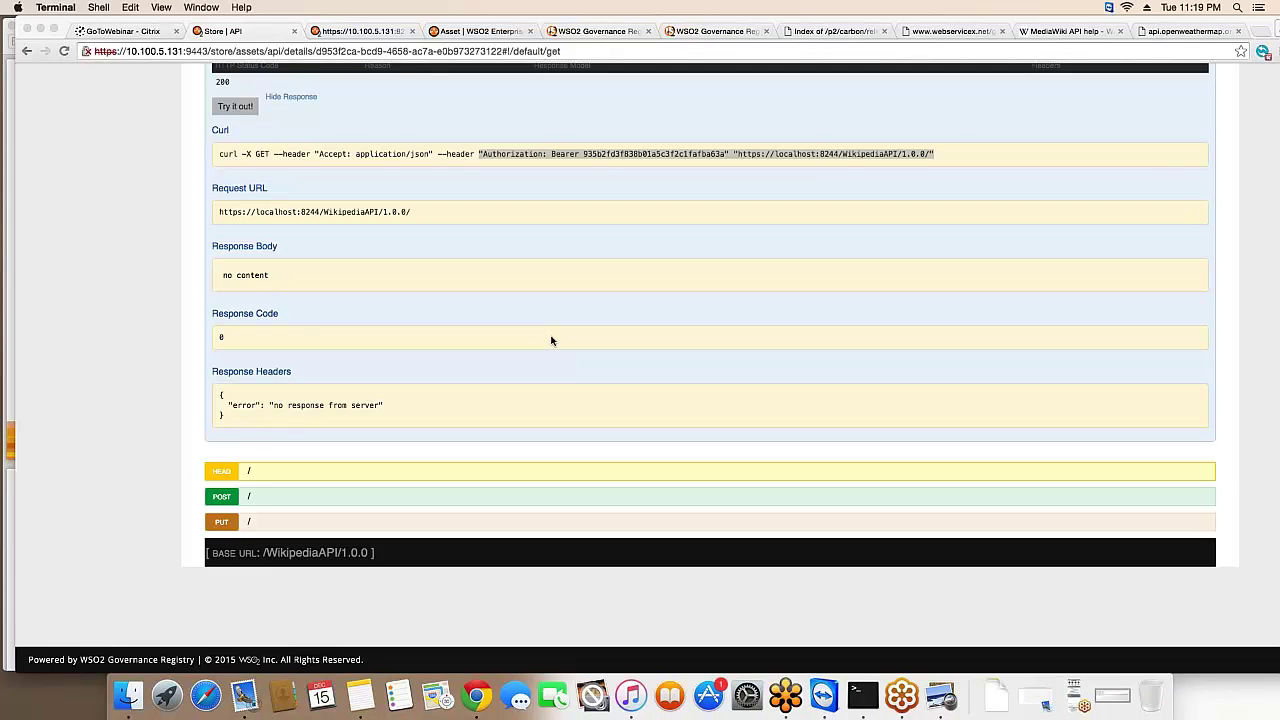
scroll(550, 341, up, 15)
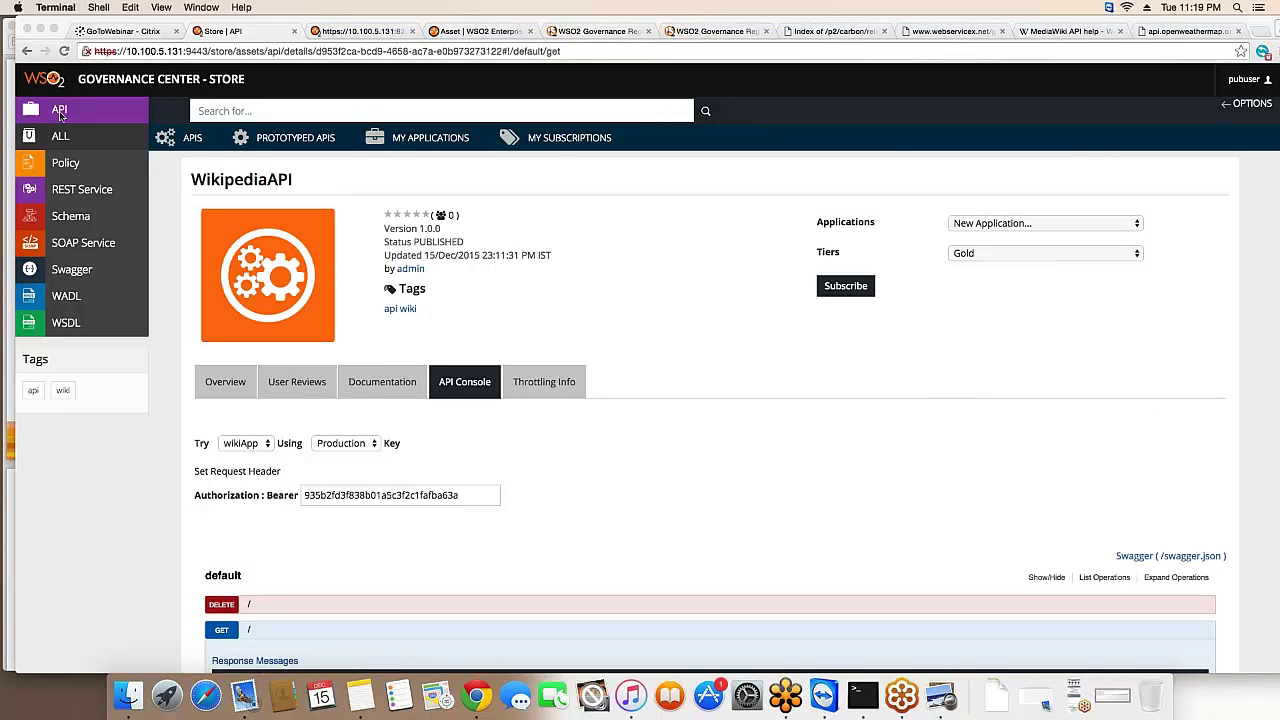
click(62, 115)
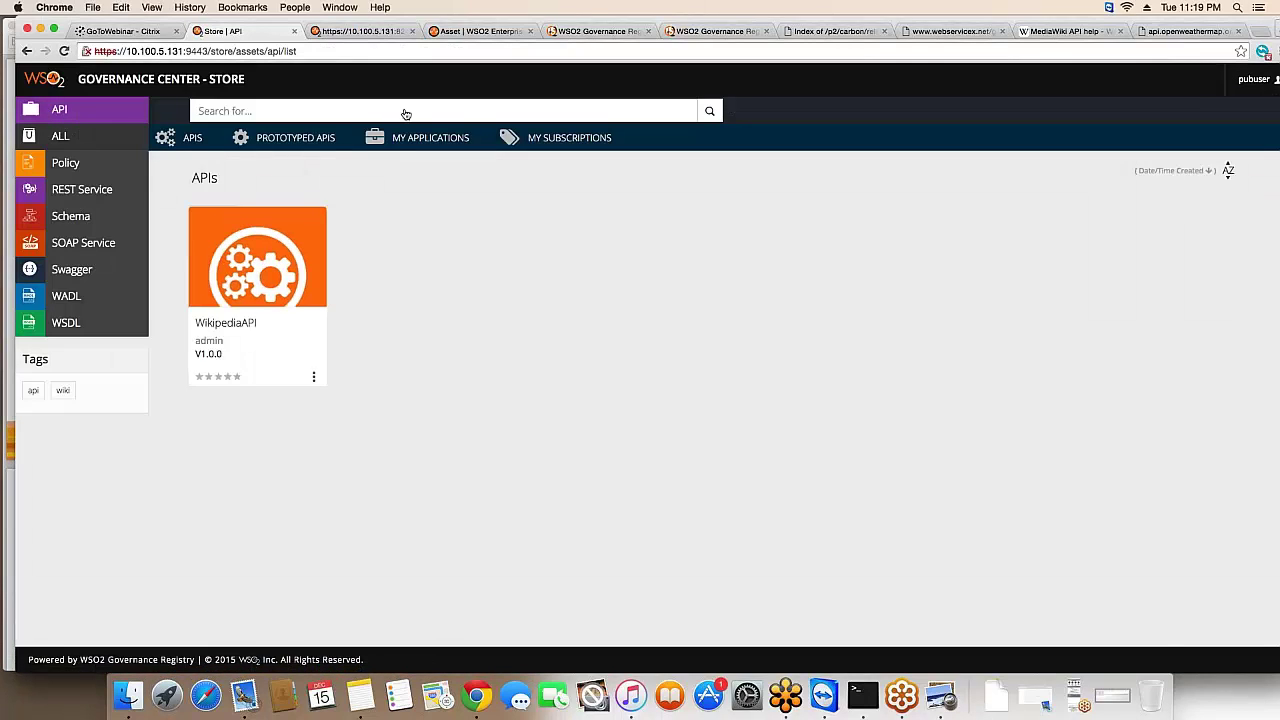
click(361, 31)
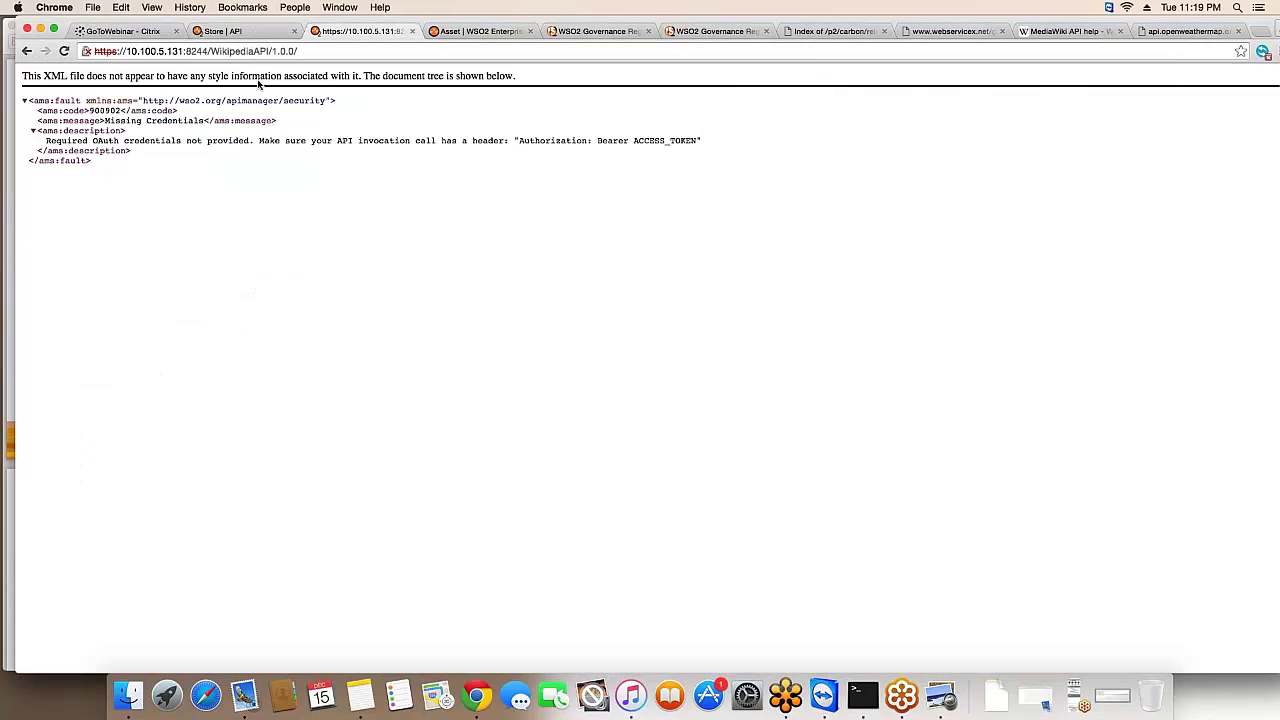
click(473, 31)
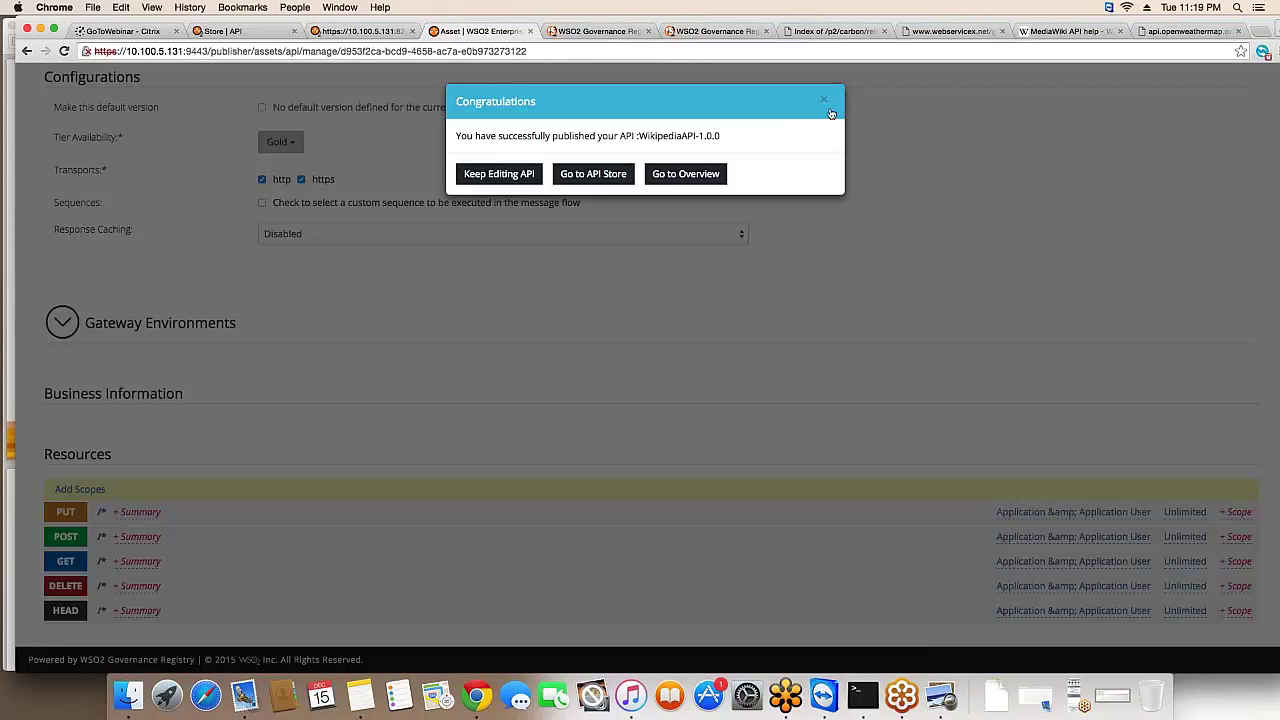
Close the WikipediaAPI Congratulations dialog and show the Publisher's APIs list
click(822, 103)
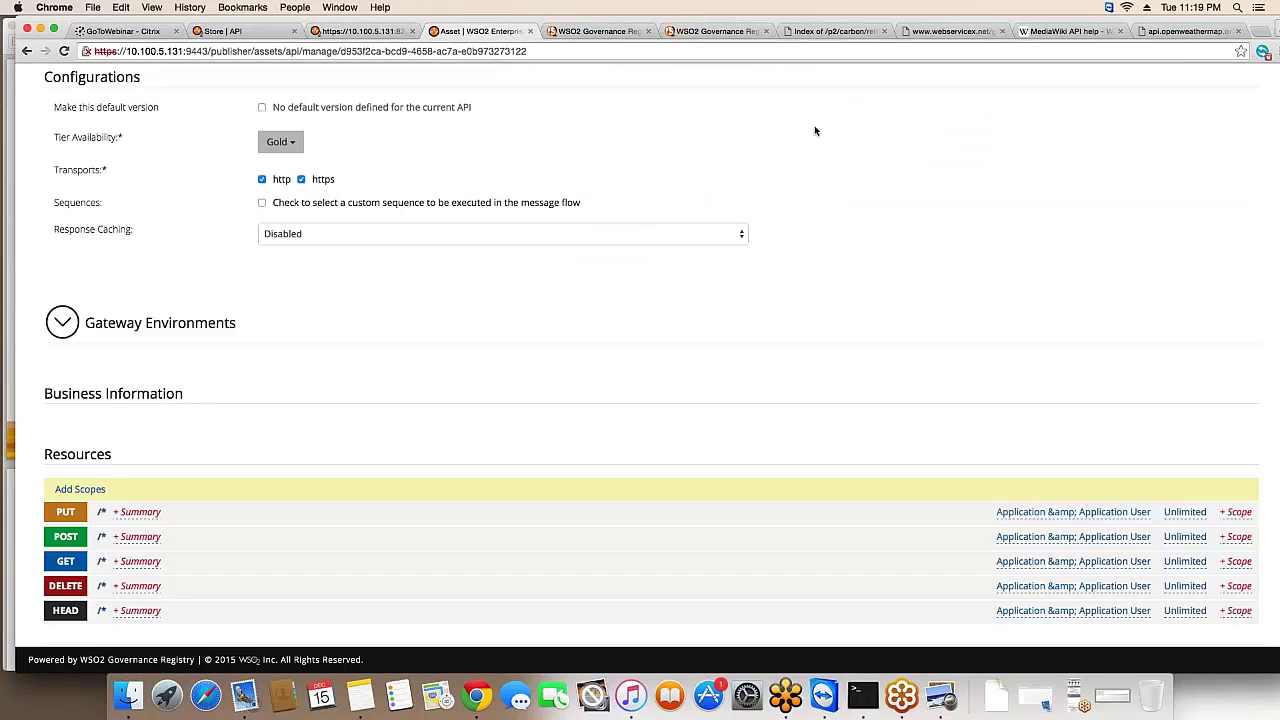
scroll(600, 250, down, 1)
scroll(389, 343, up, 3)
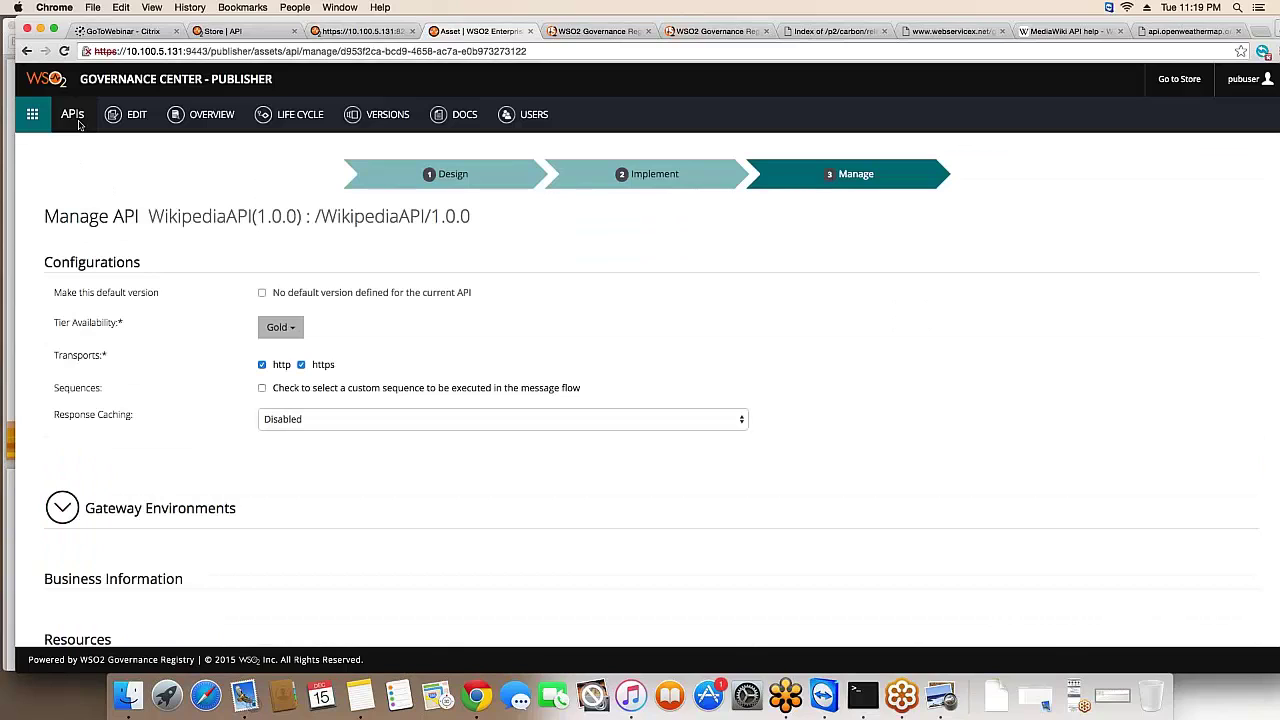
click(74, 116)
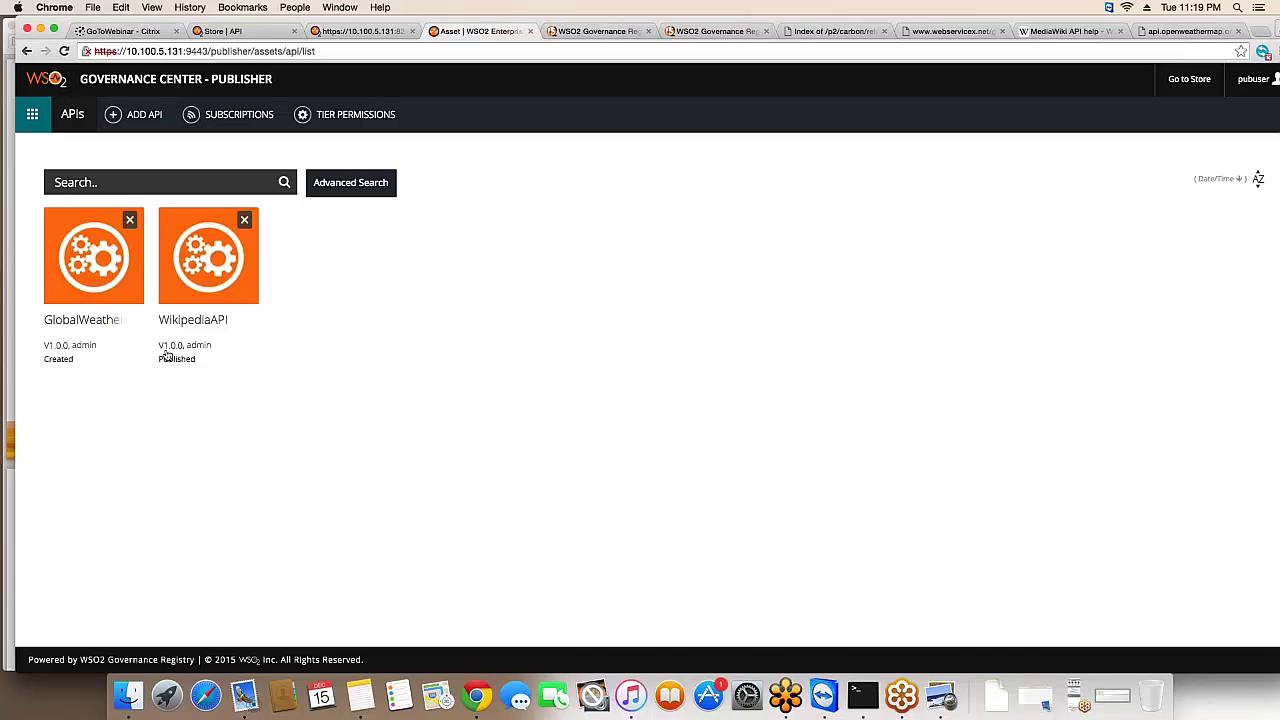
Edit the GlobalWeather API design and enter the description 'testing ..'
click(86, 288)
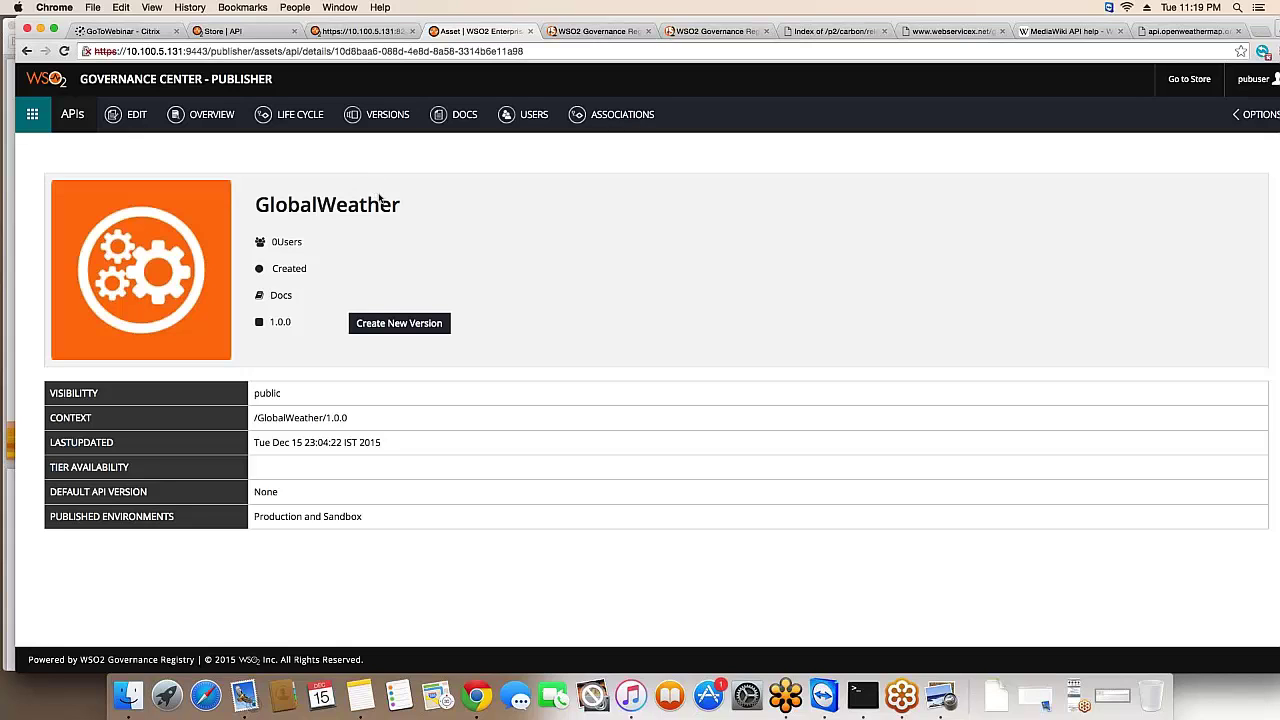
click(132, 118)
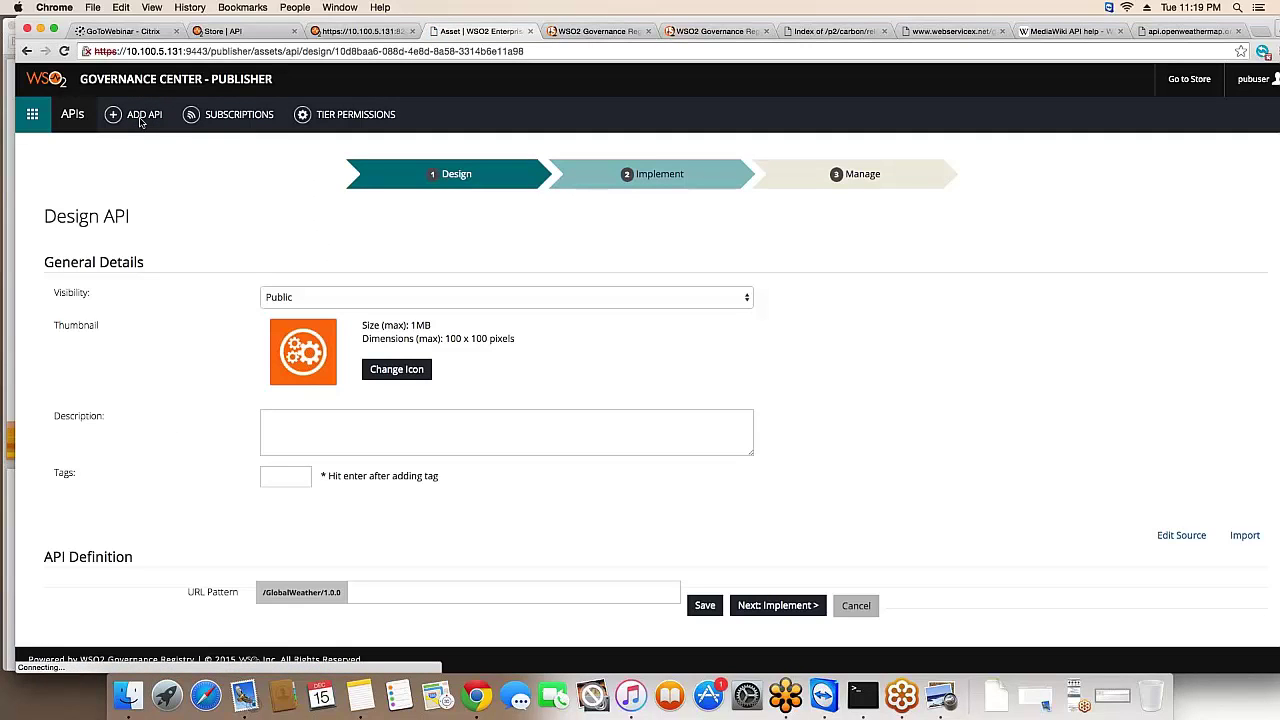
scroll(215, 338, down, 1)
scroll(215, 338, down, 2)
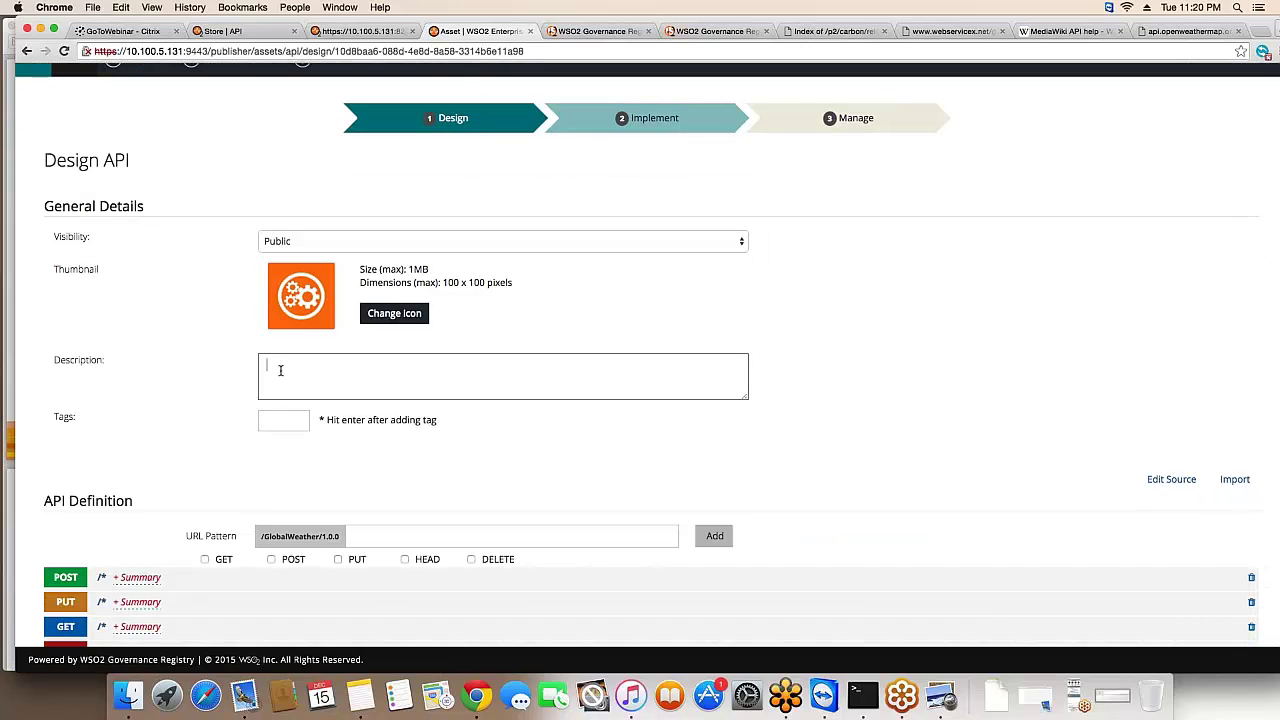
text(testing ..)
click(282, 426)
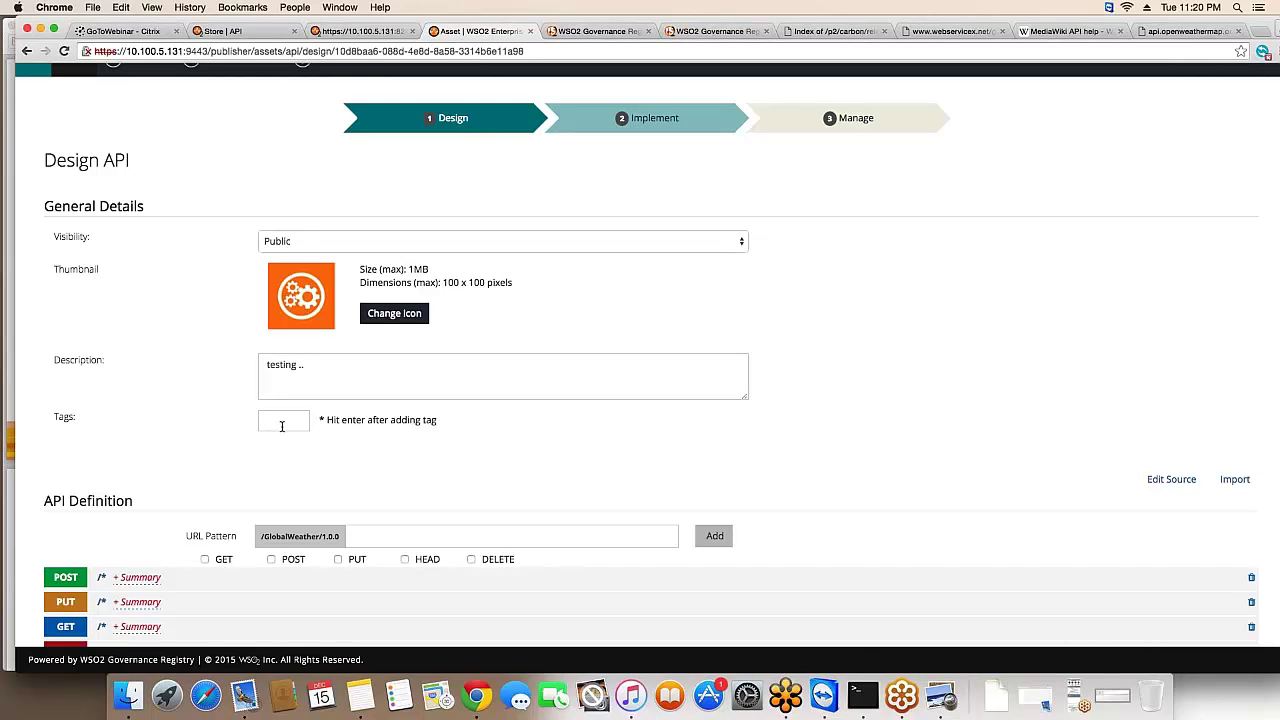
Add the tags weather and api, then continue to Next: Implement
scroll(273, 418, up, 1)
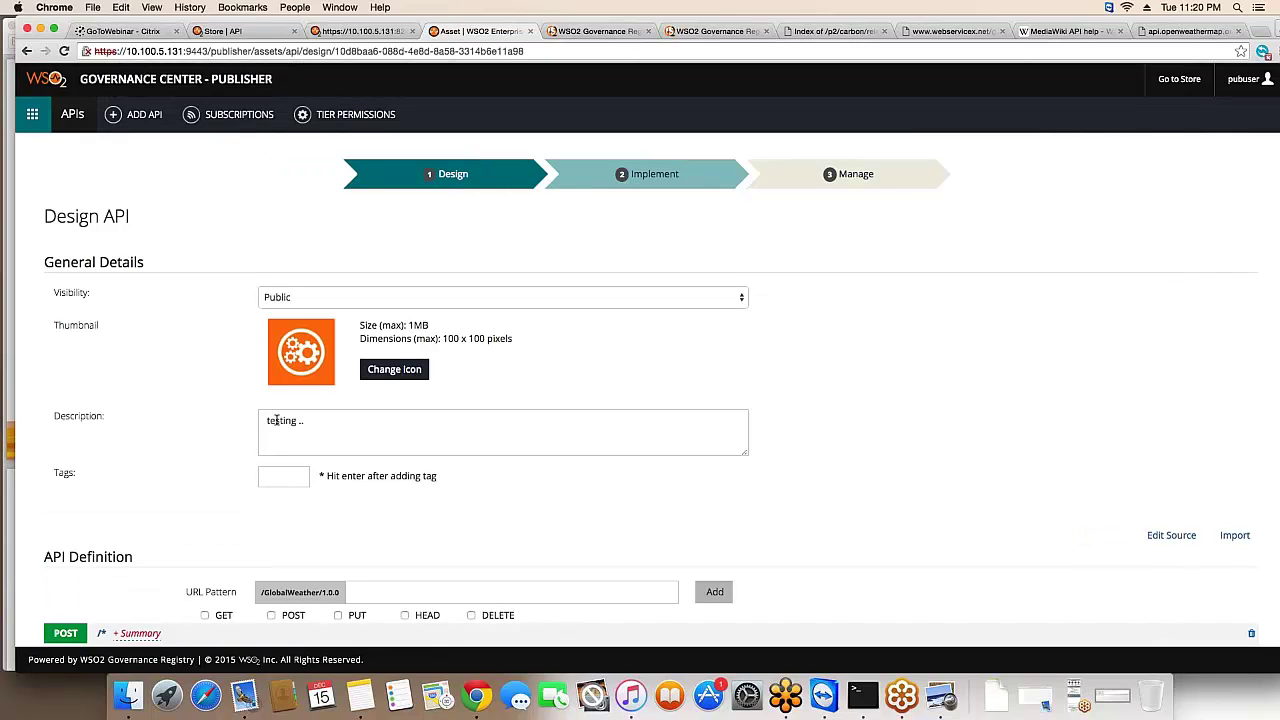
scroll(276, 420, down, 3)
text(w)
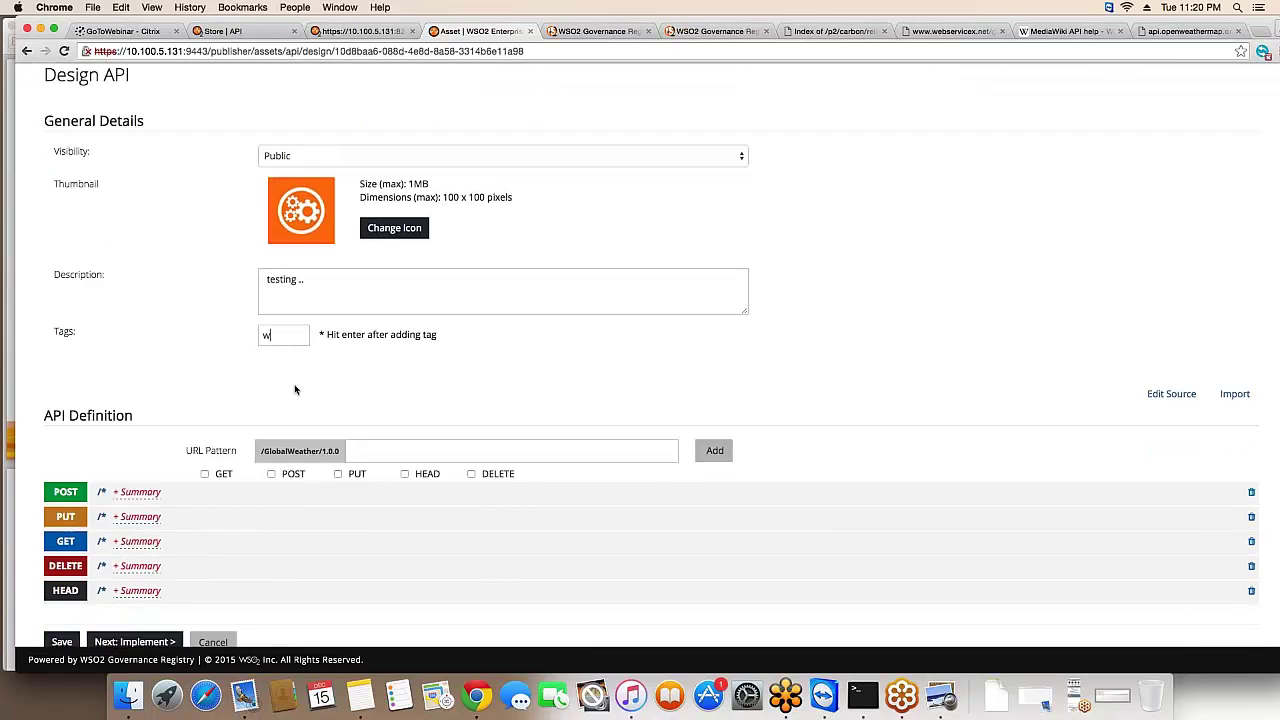
text(eather)
key(Return)
text(api)
key(Return)
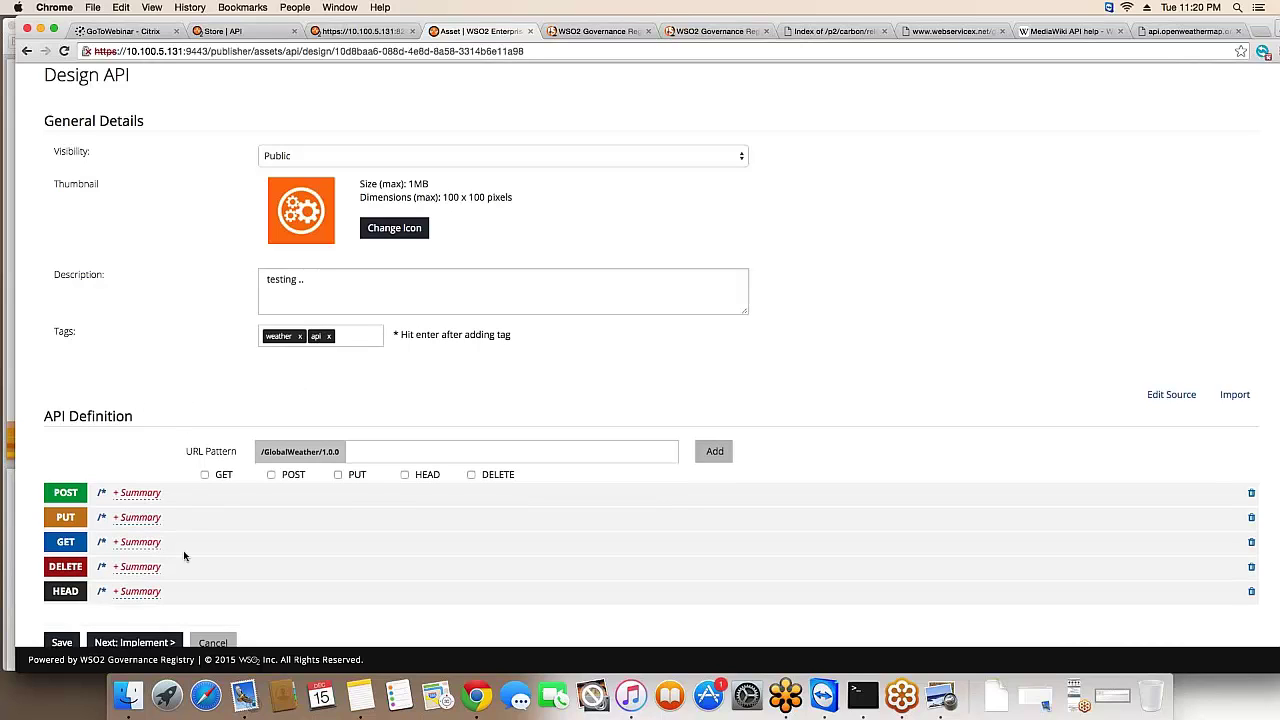
scroll(183, 550, down, 1)
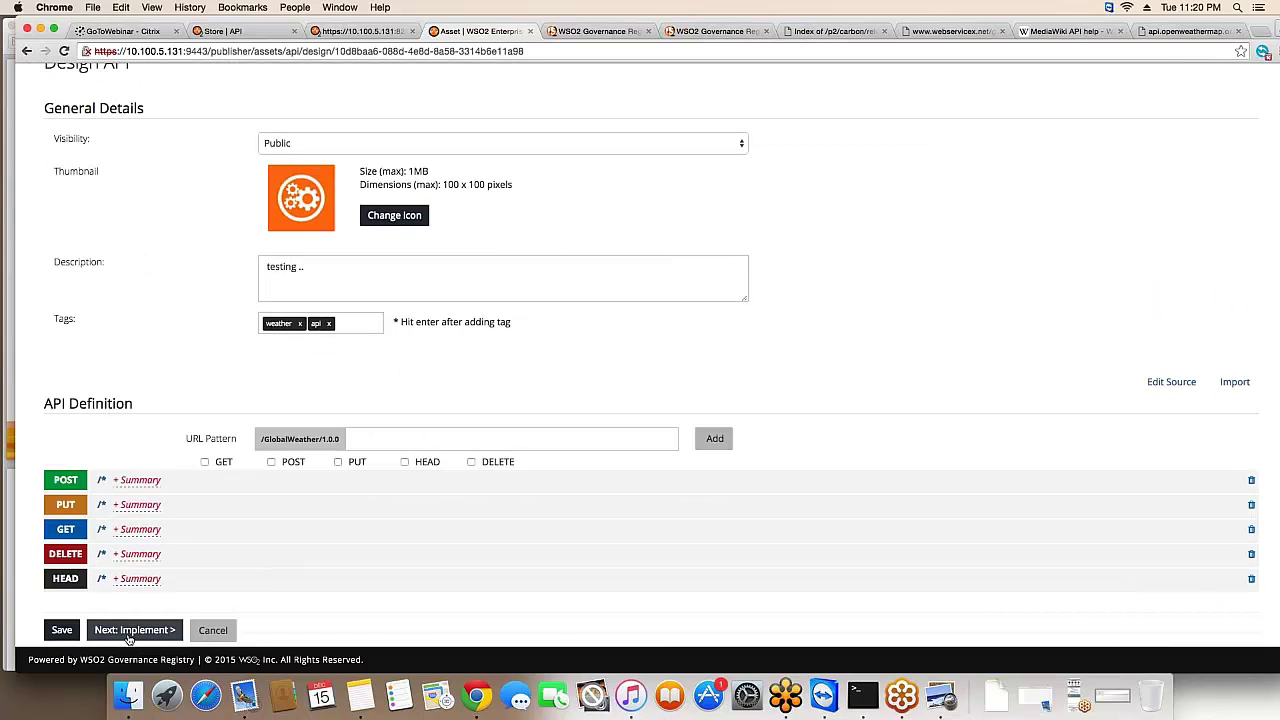
click(133, 634)
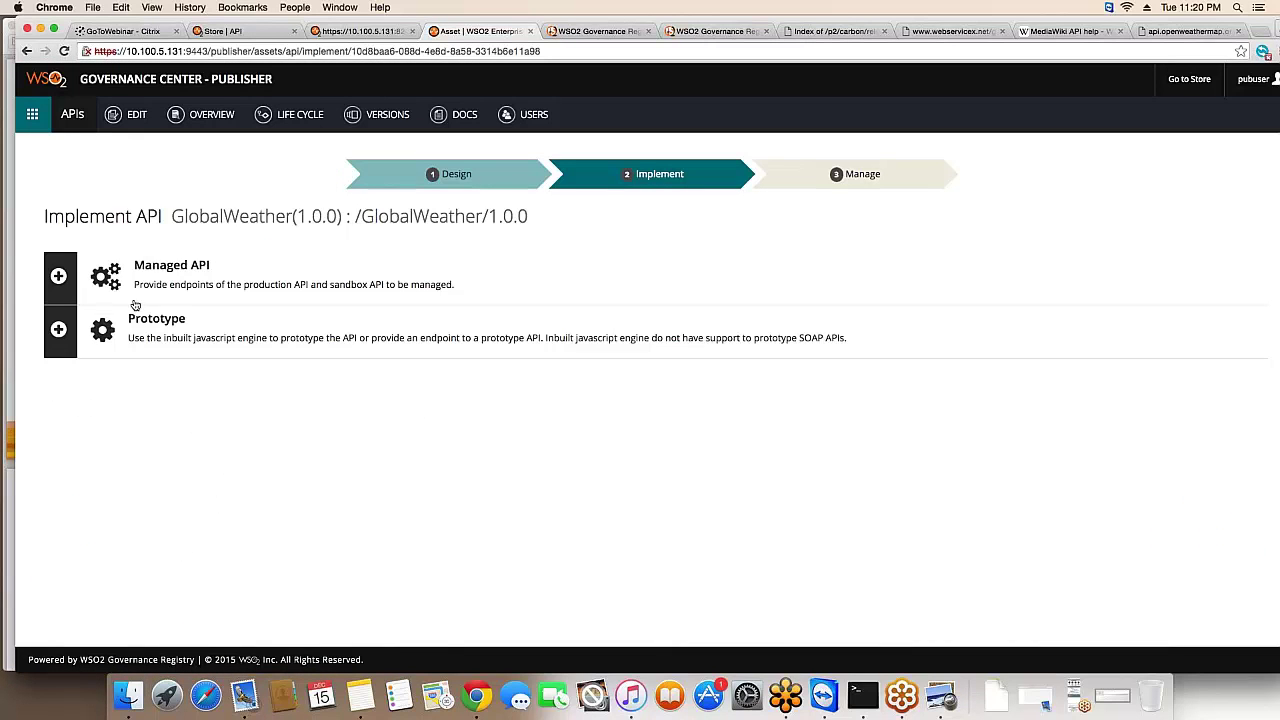
Copy the OpenWeatherMap request URL from its response page
click(180, 274)
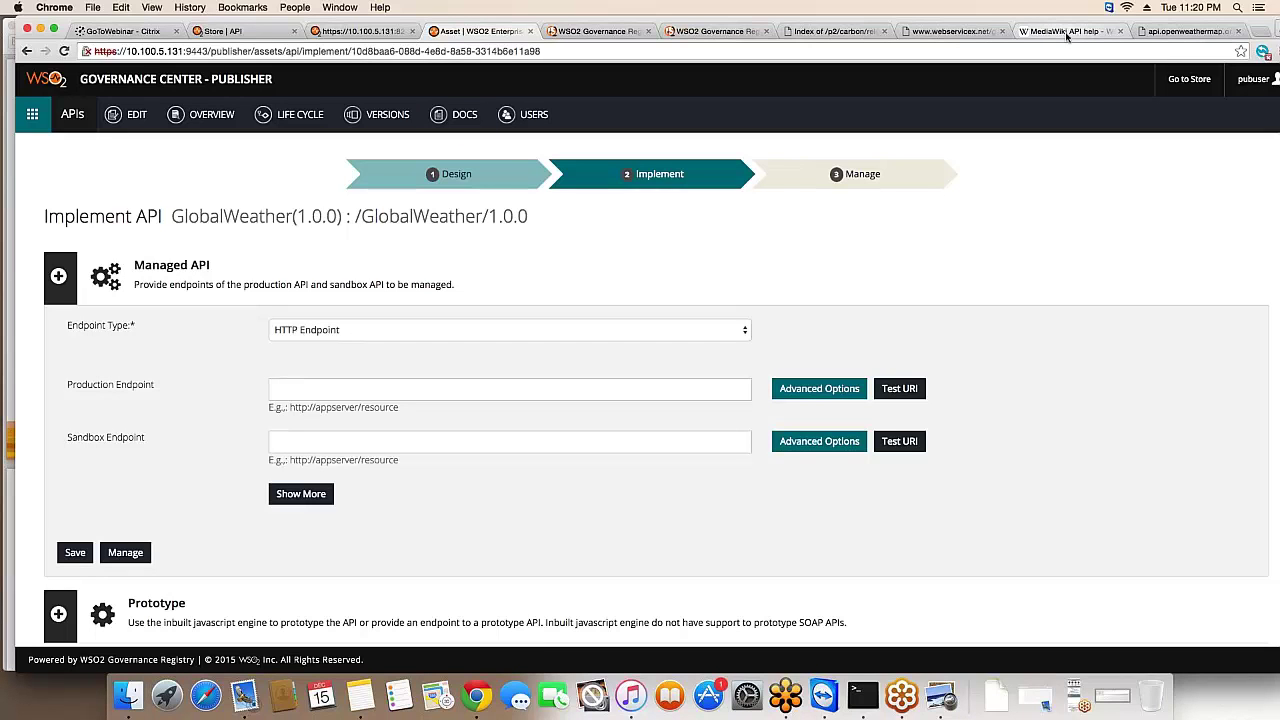
click(1185, 31)
drag(552, 51, 70, 50)
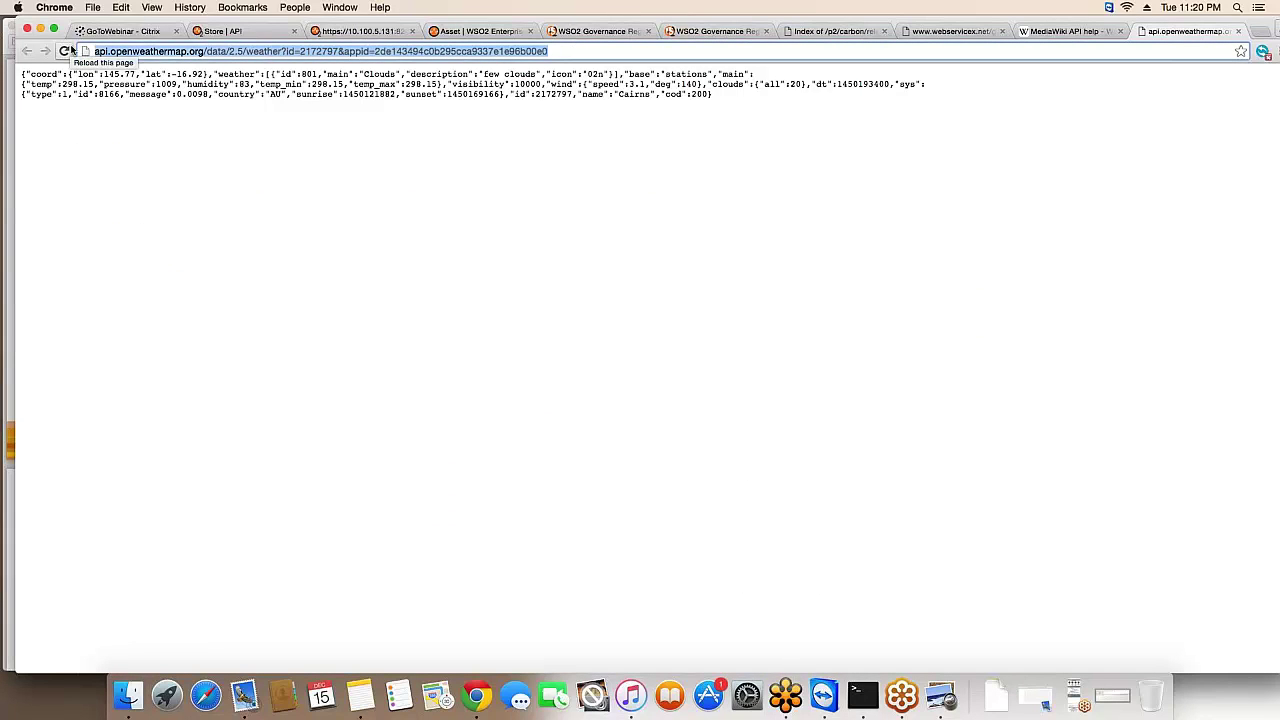
right_click(183, 55)
click(200, 65)
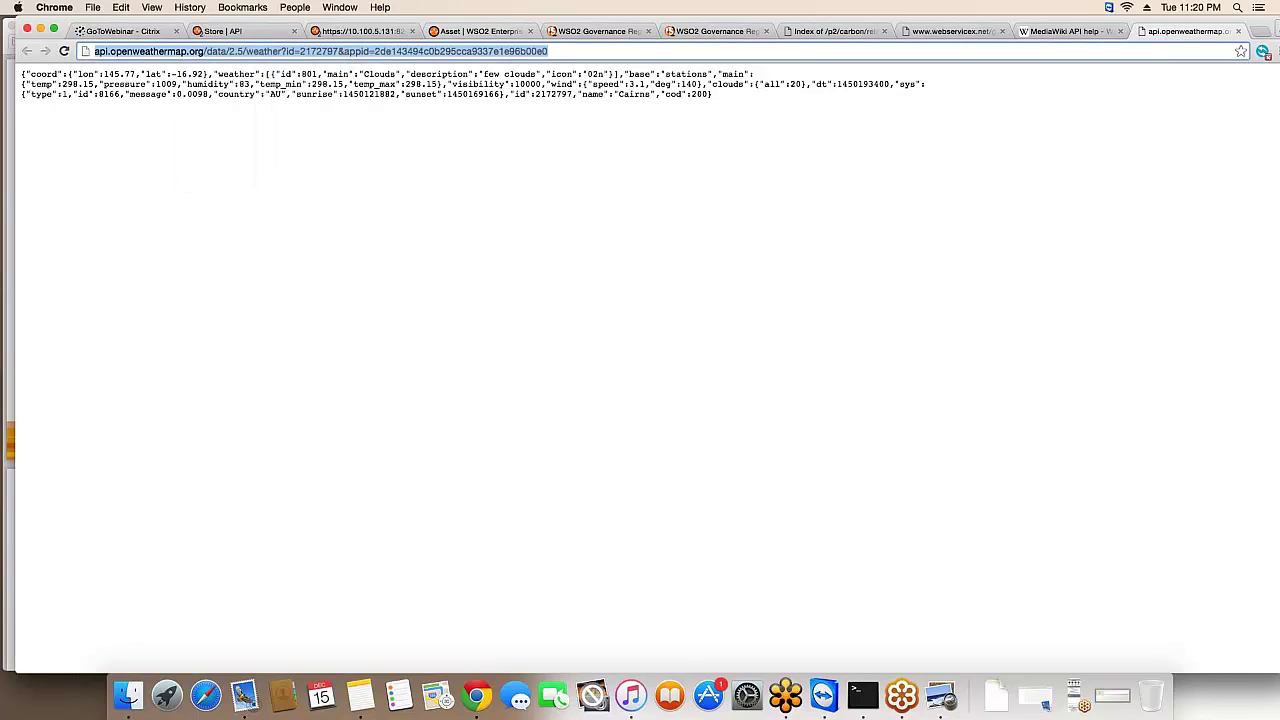
click(375, 32)
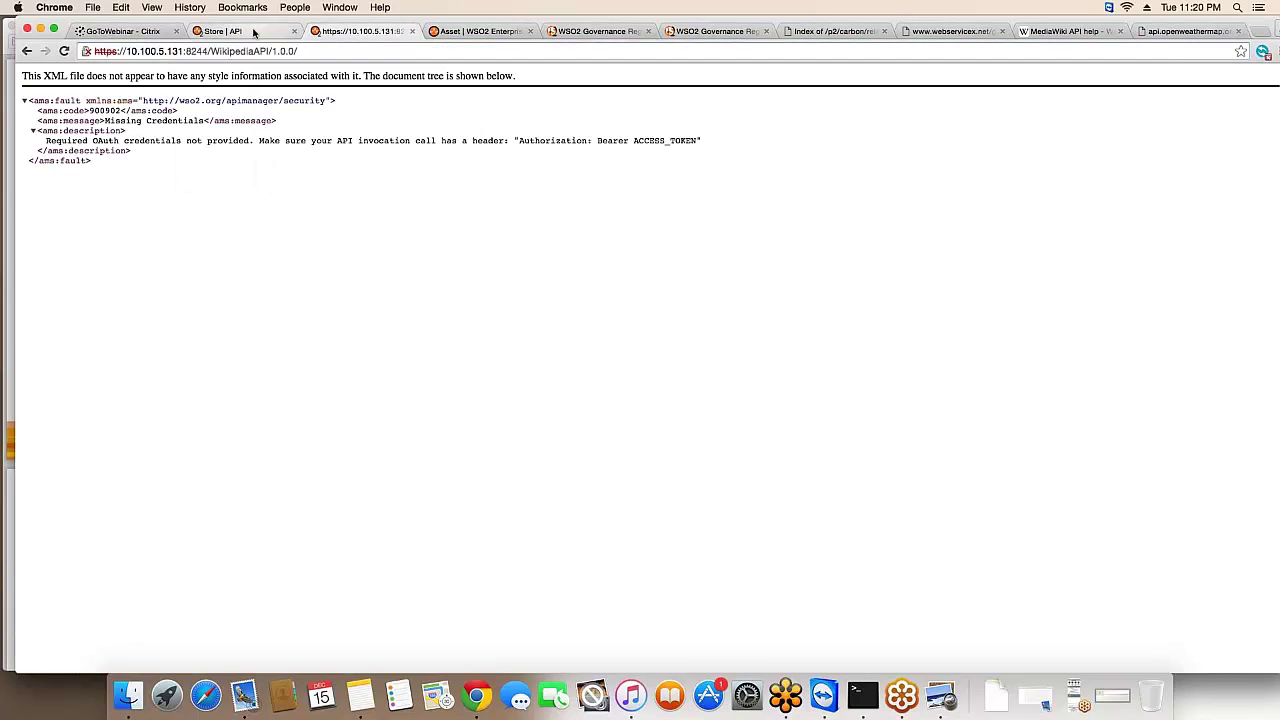
click(254, 32)
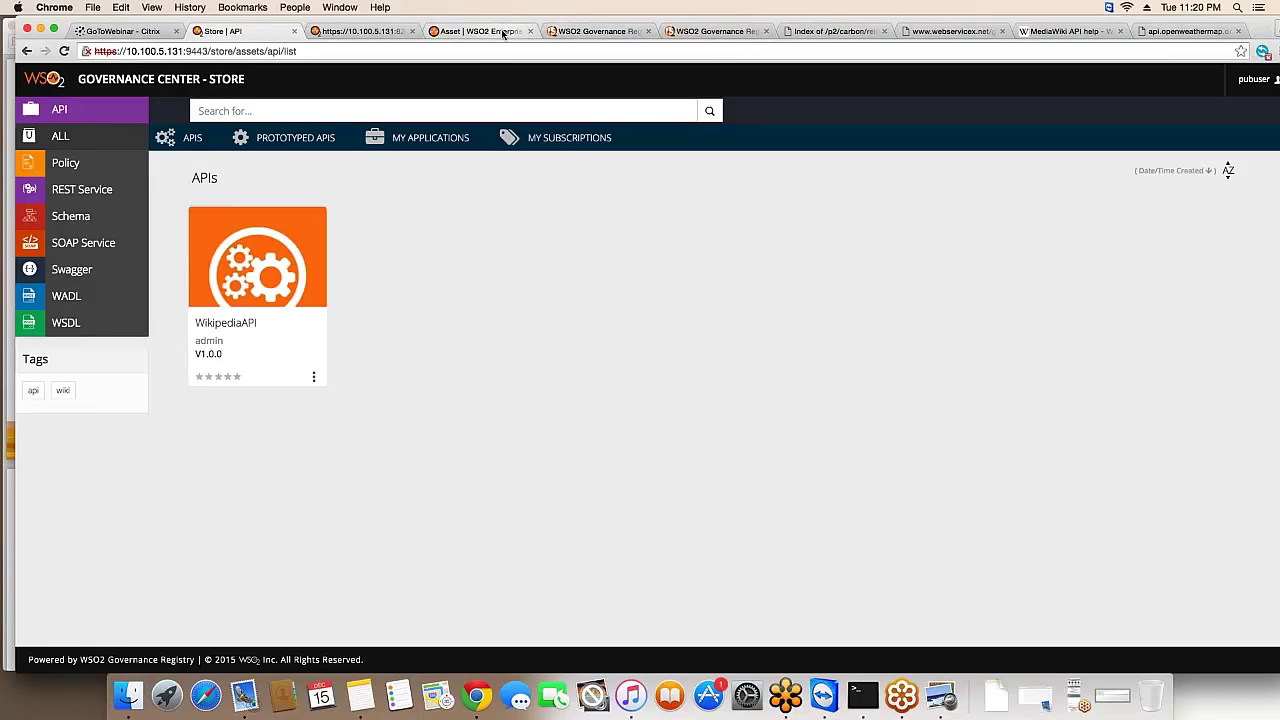
click(503, 33)
Paste the OpenWeatherMap URL as the Production Endpoint, validate it, and continue to Manage
right_click(309, 393)
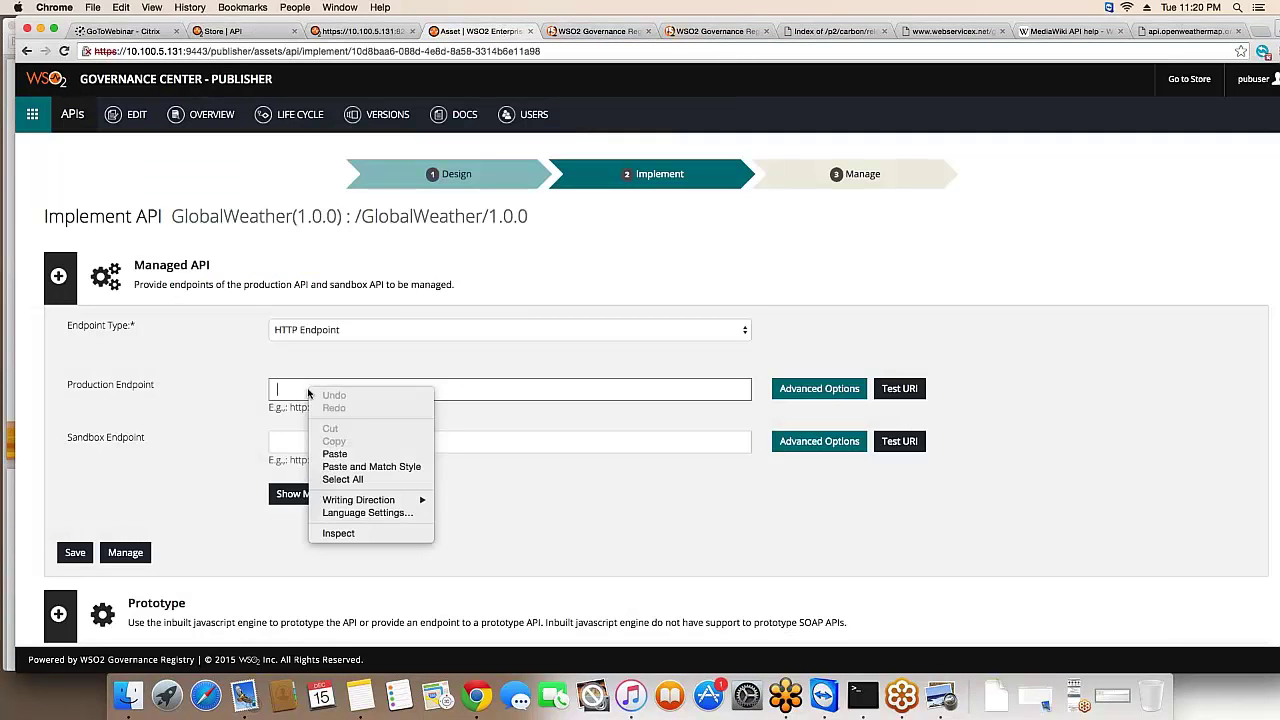
click(350, 454)
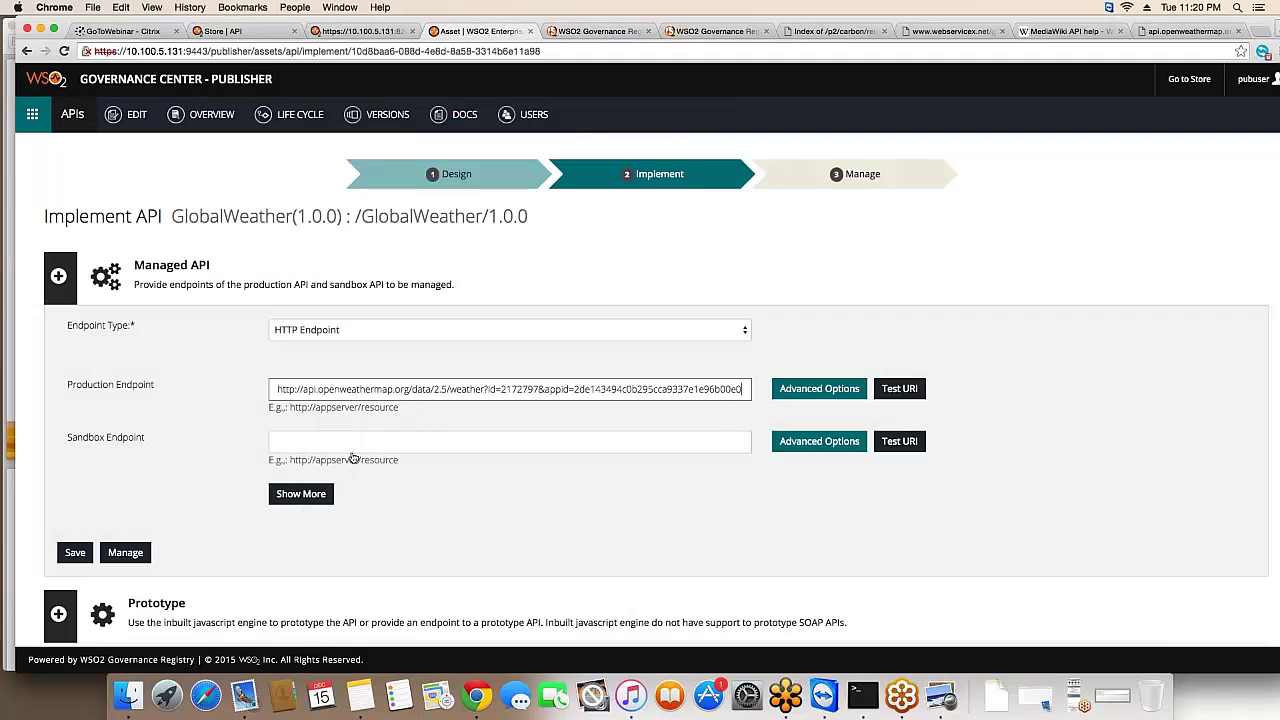
click(903, 396)
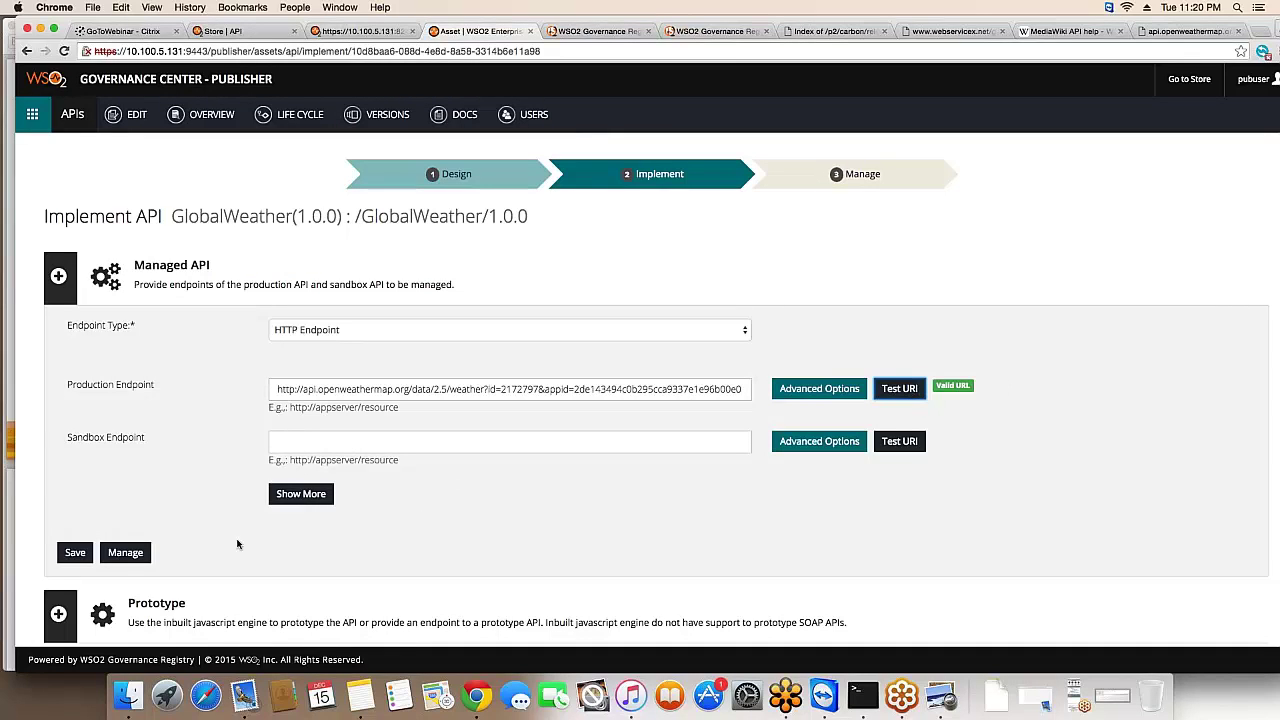
click(125, 555)
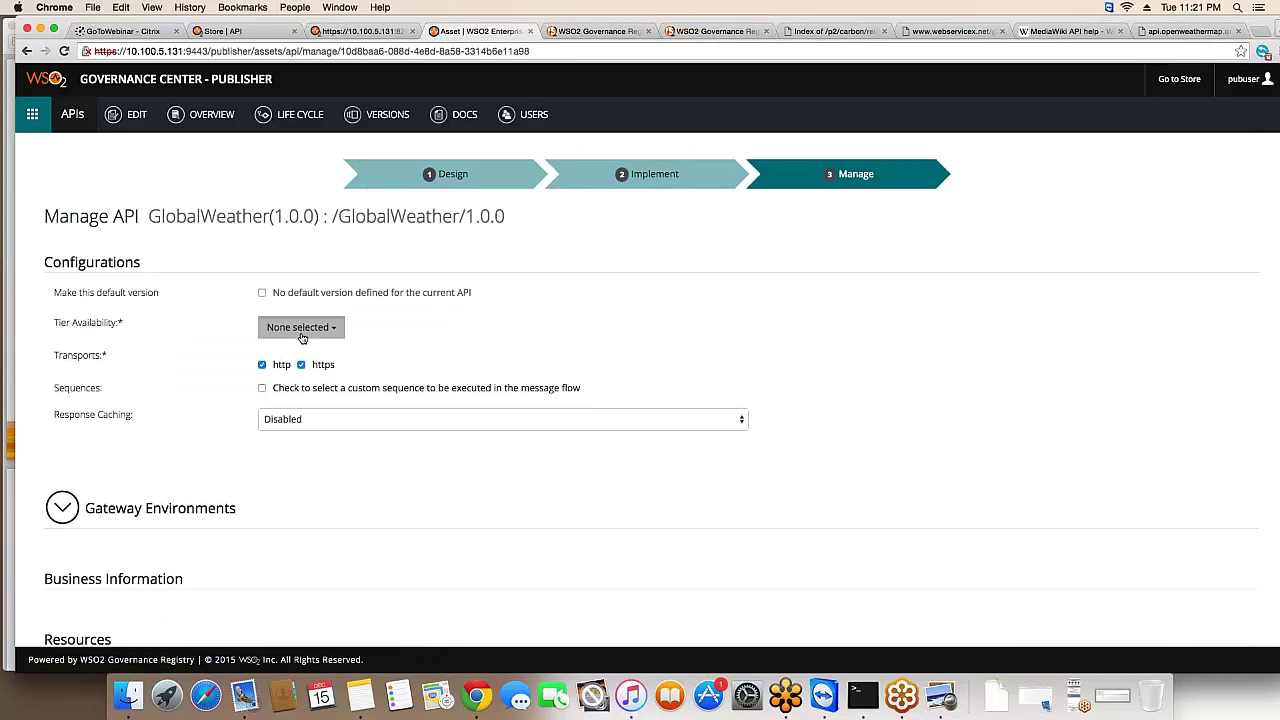
Enable the Gold tier for GlobalWeather, Save & Publish it, and return to the Store's API list
click(302, 338)
click(269, 375)
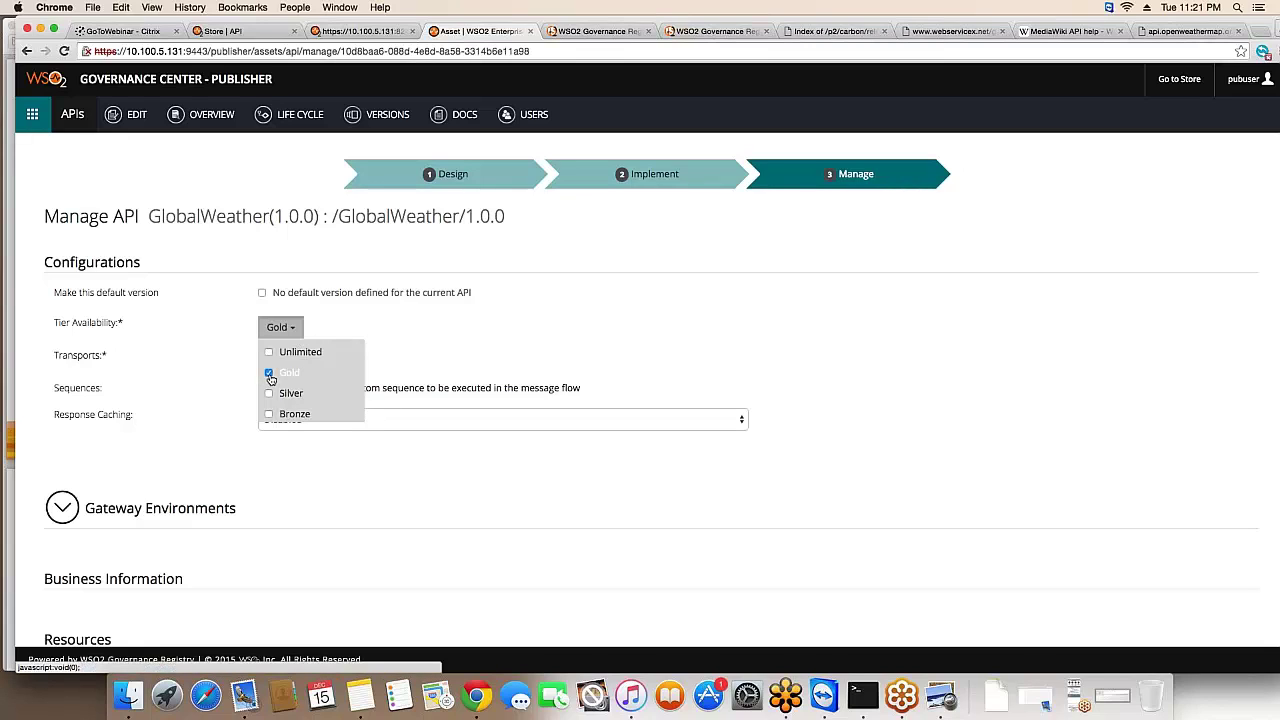
click(424, 351)
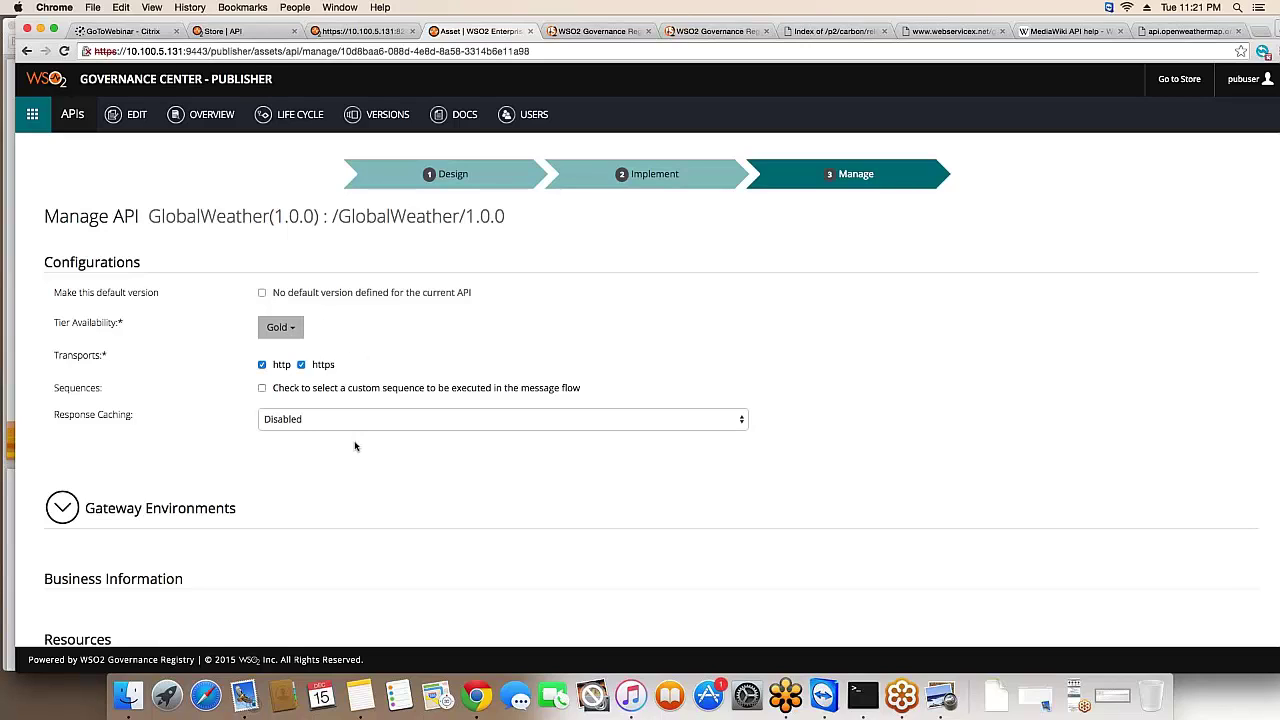
scroll(355, 462, down, 1)
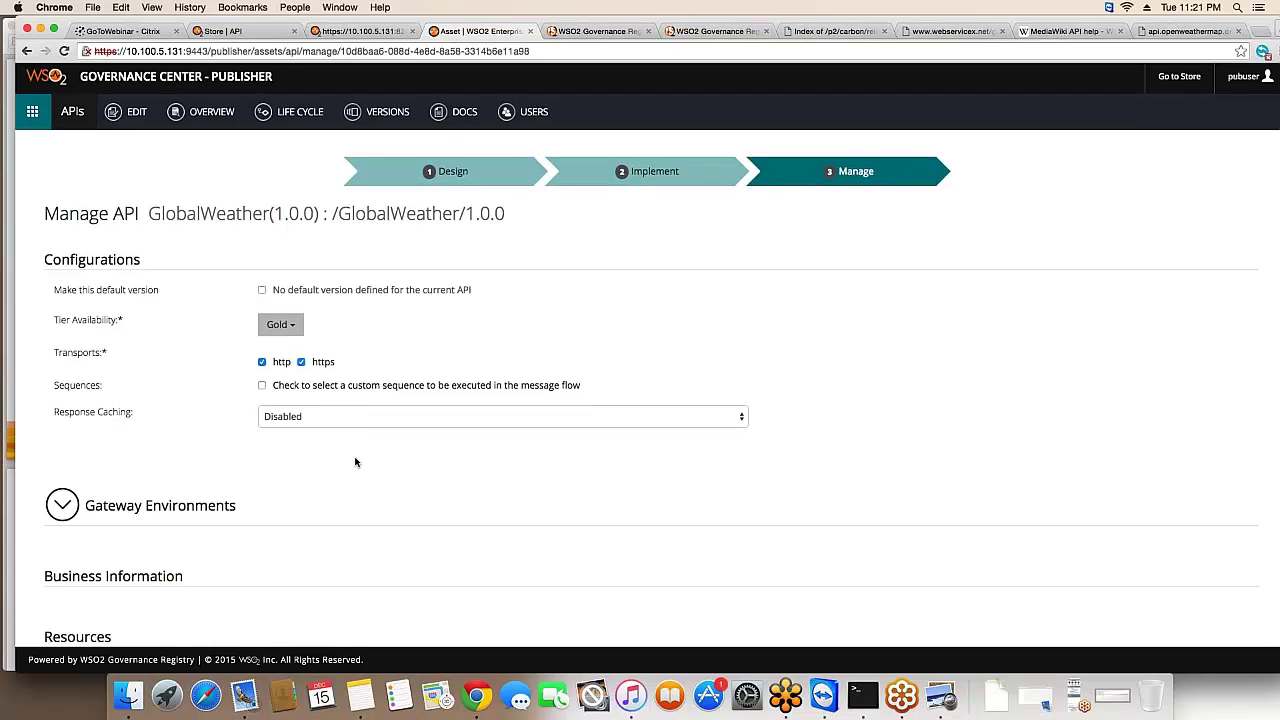
scroll(355, 462, down, 1)
scroll(355, 462, down, 5)
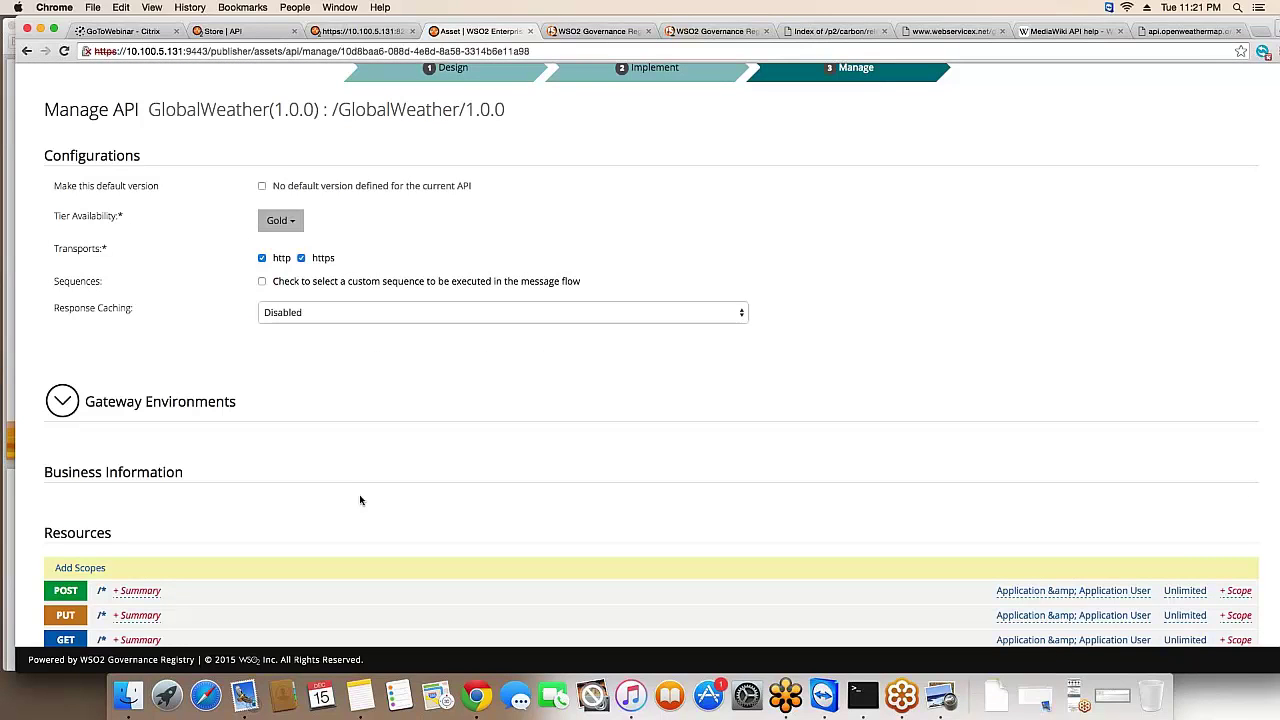
scroll(360, 497, down, 5)
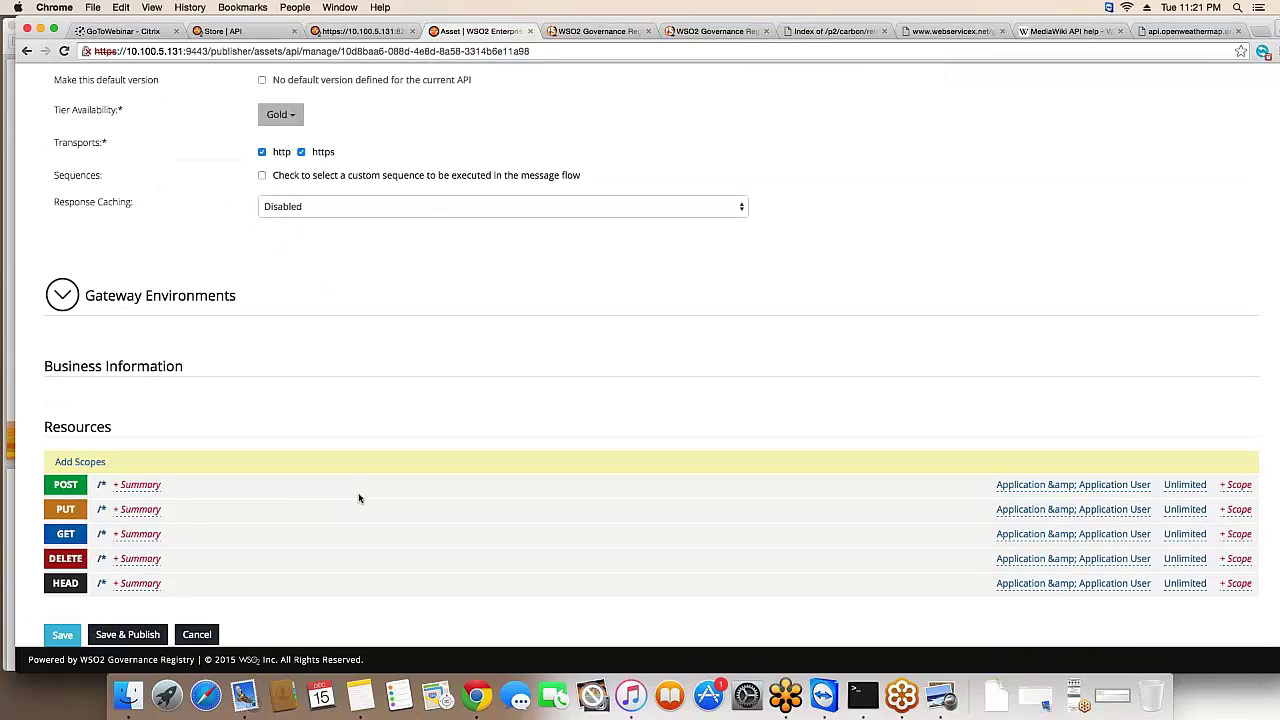
click(141, 637)
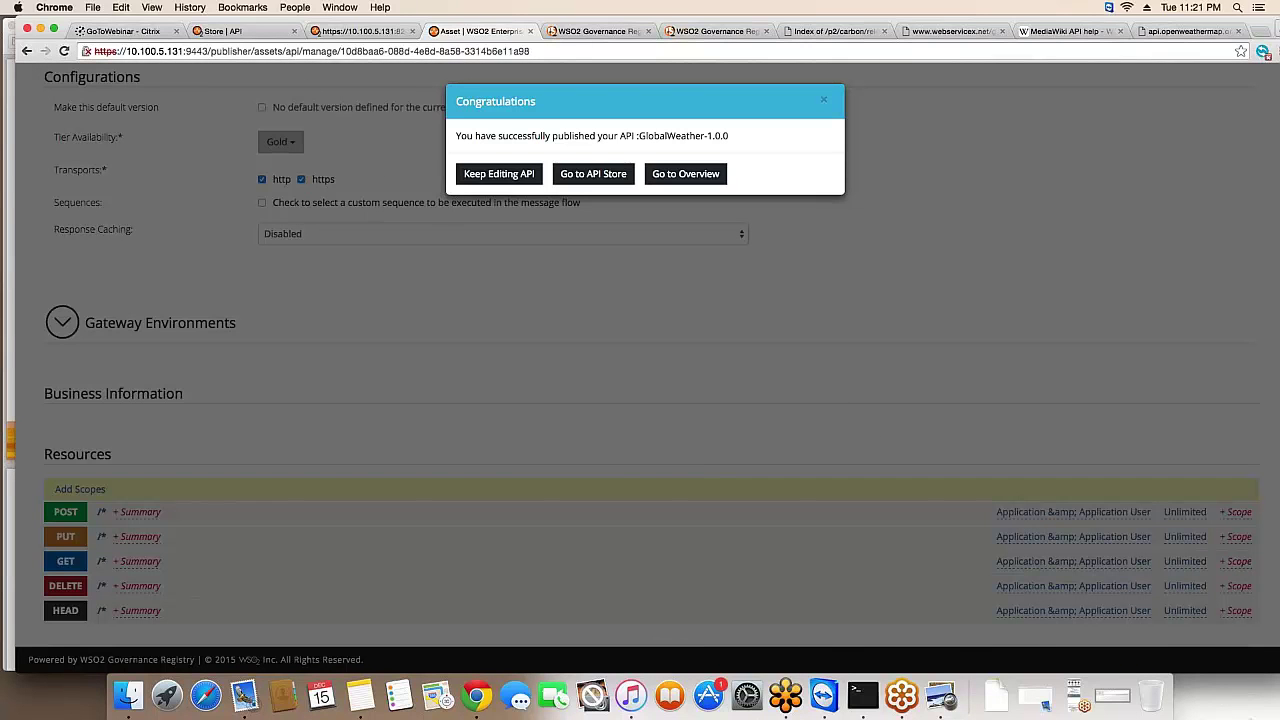
click(253, 31)
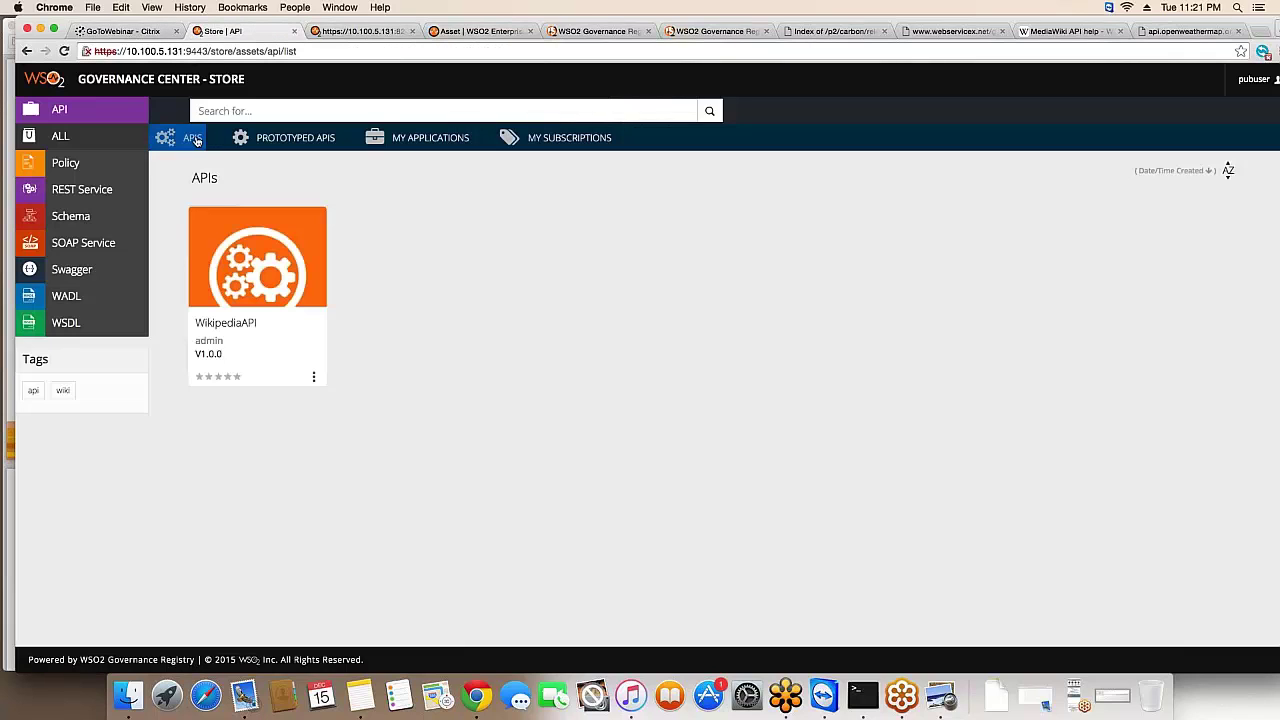
Refresh the Store, filter by the weather, api and wiki tags, and open GlobalWeather's details
click(79, 110)
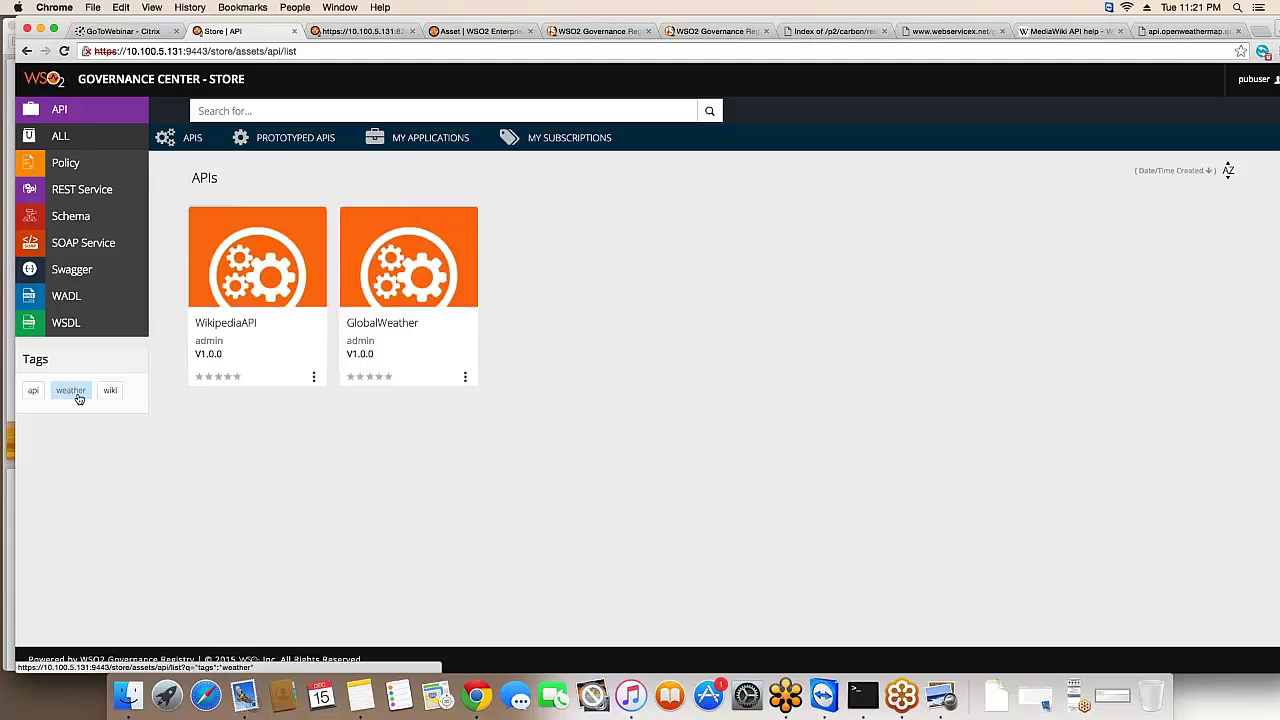
click(72, 392)
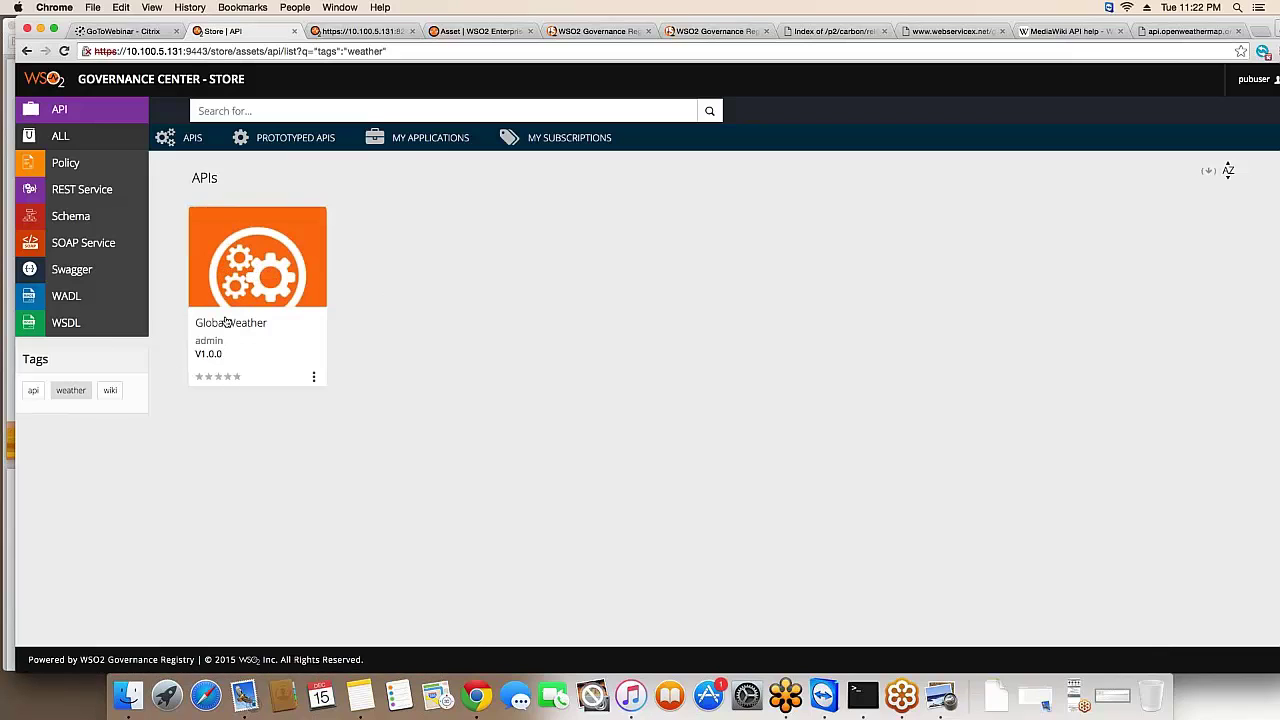
click(33, 395)
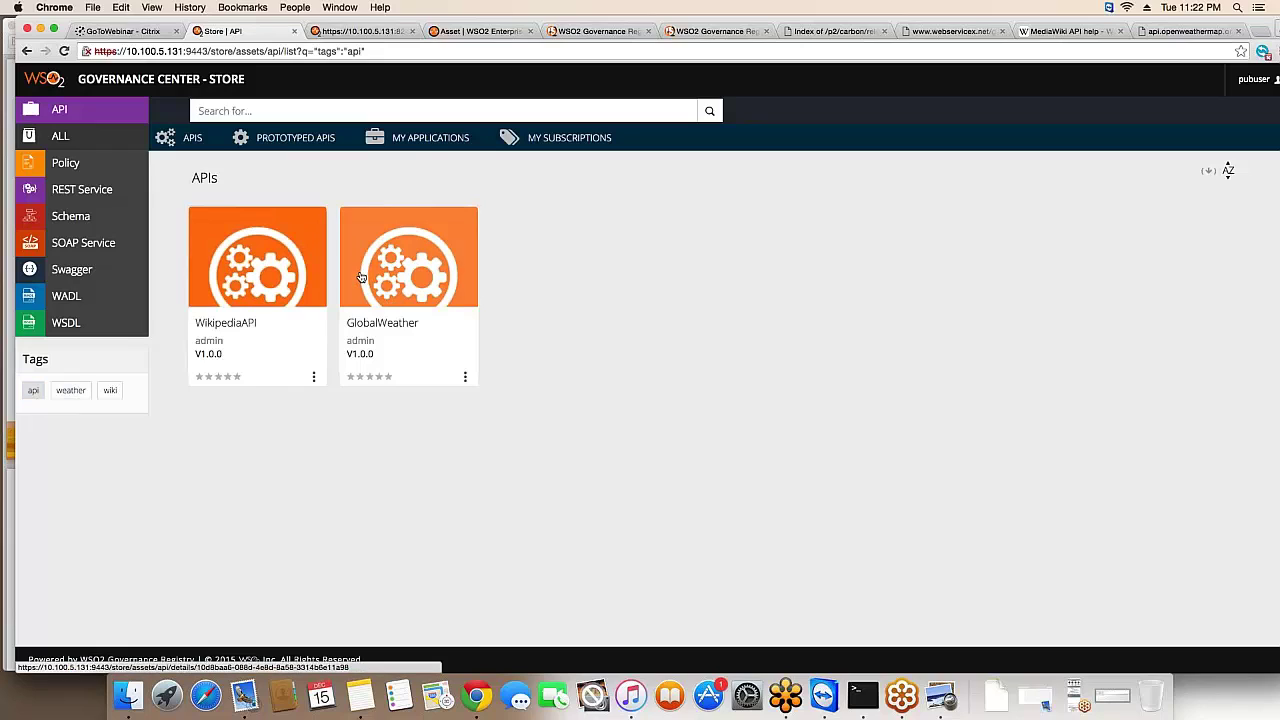
click(111, 392)
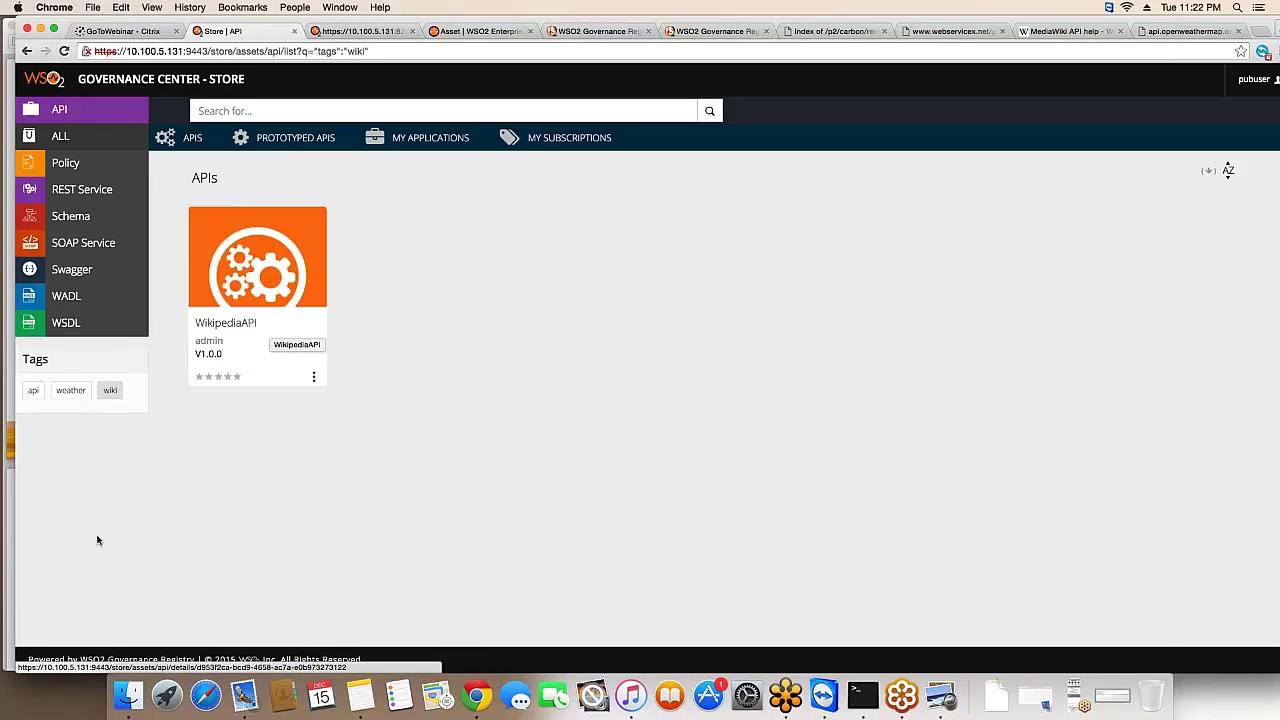
click(67, 399)
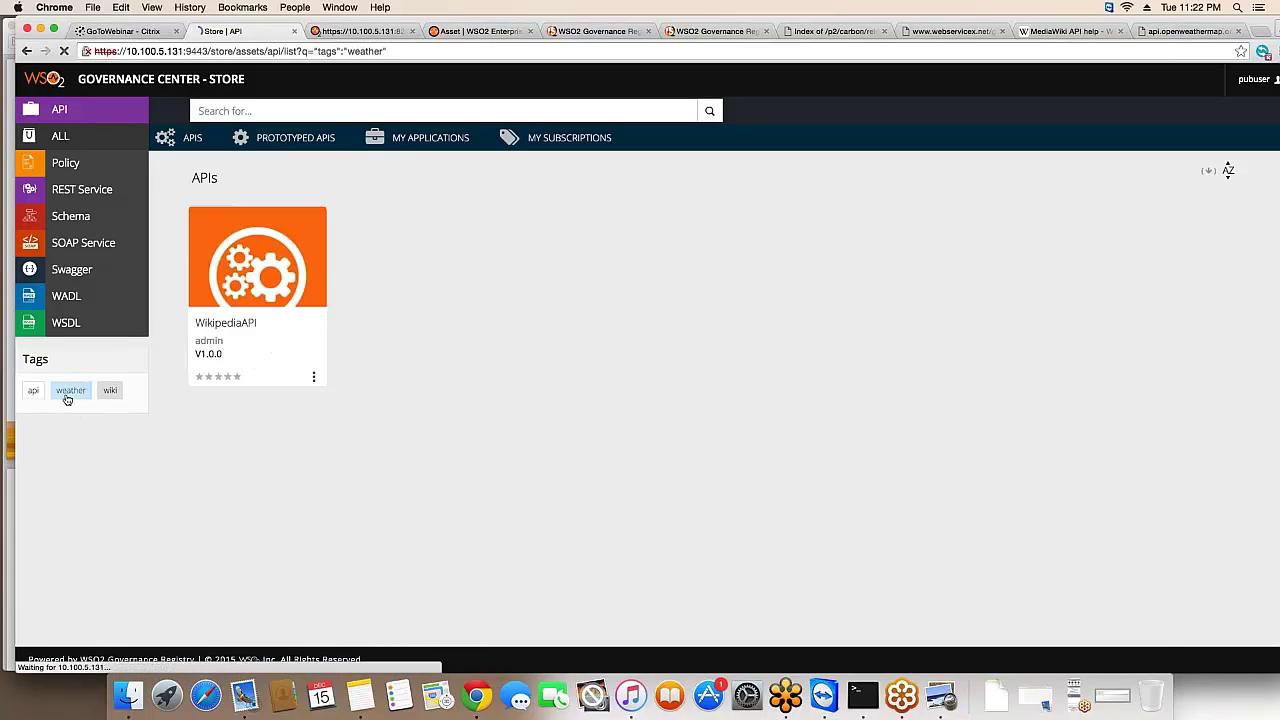
click(35, 393)
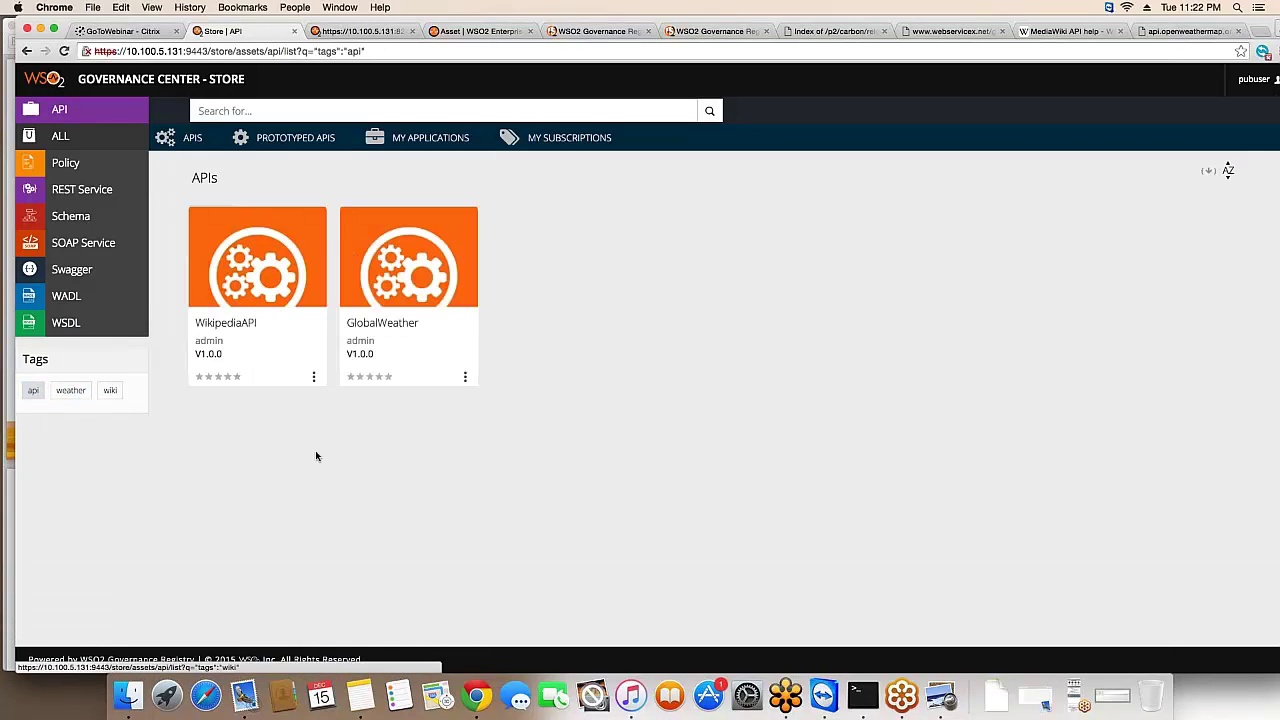
click(416, 292)
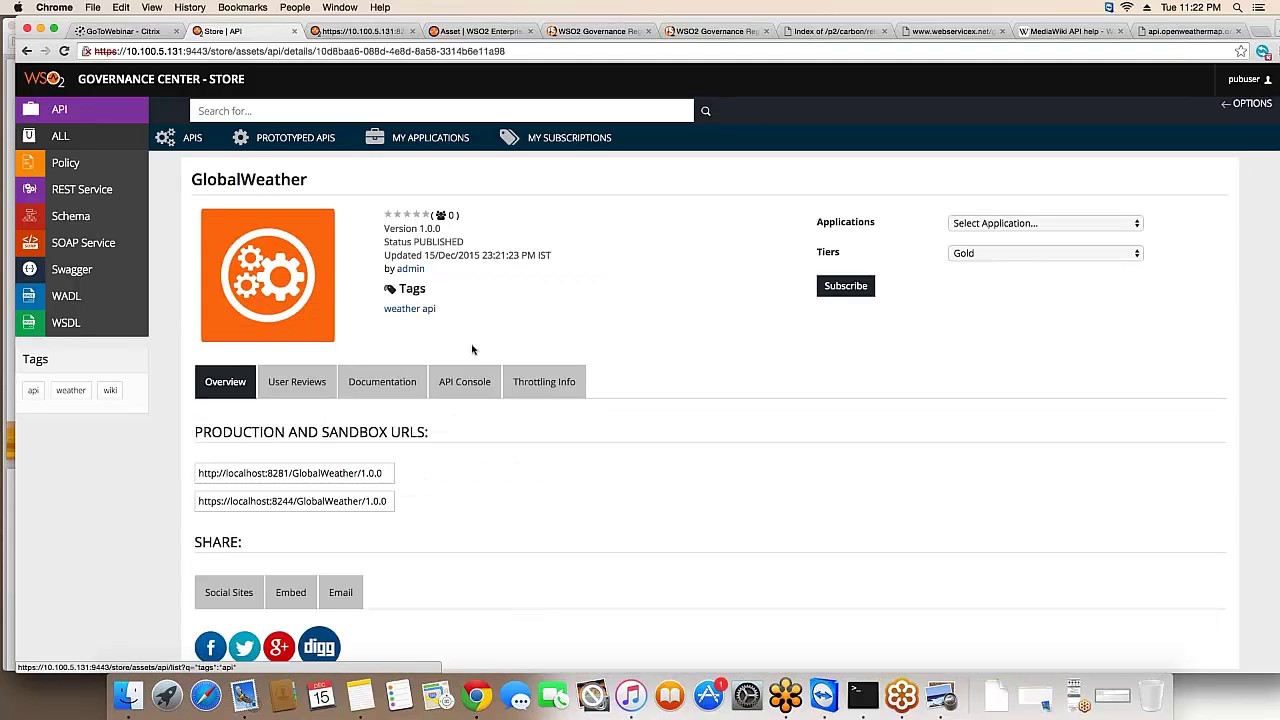
scroll(485, 466, down, 1)
scroll(485, 466, up, 1)
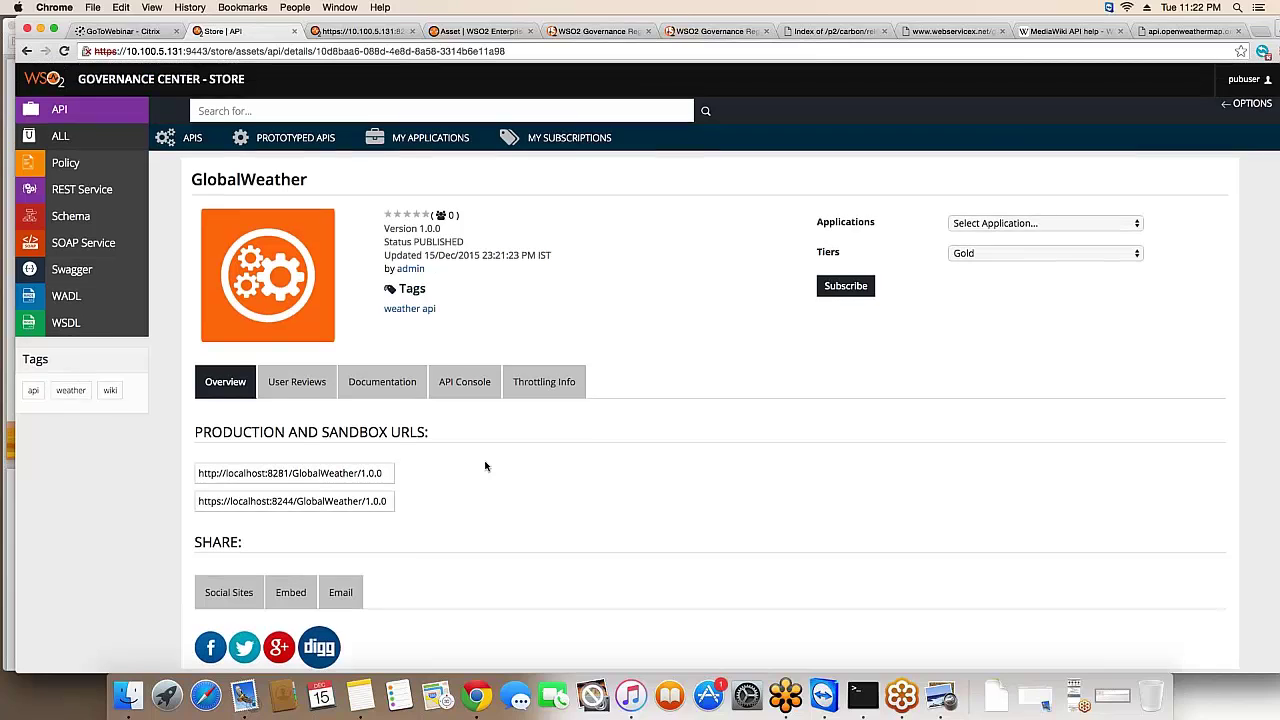
scroll(485, 466, down, 3)
scroll(486, 468, up, 3)
mouse_move(558, 256)
mouse_down()
mouse_move(382, 230)
mouse_move(443, 232)
mouse_move(550, 268)
mouse_up()
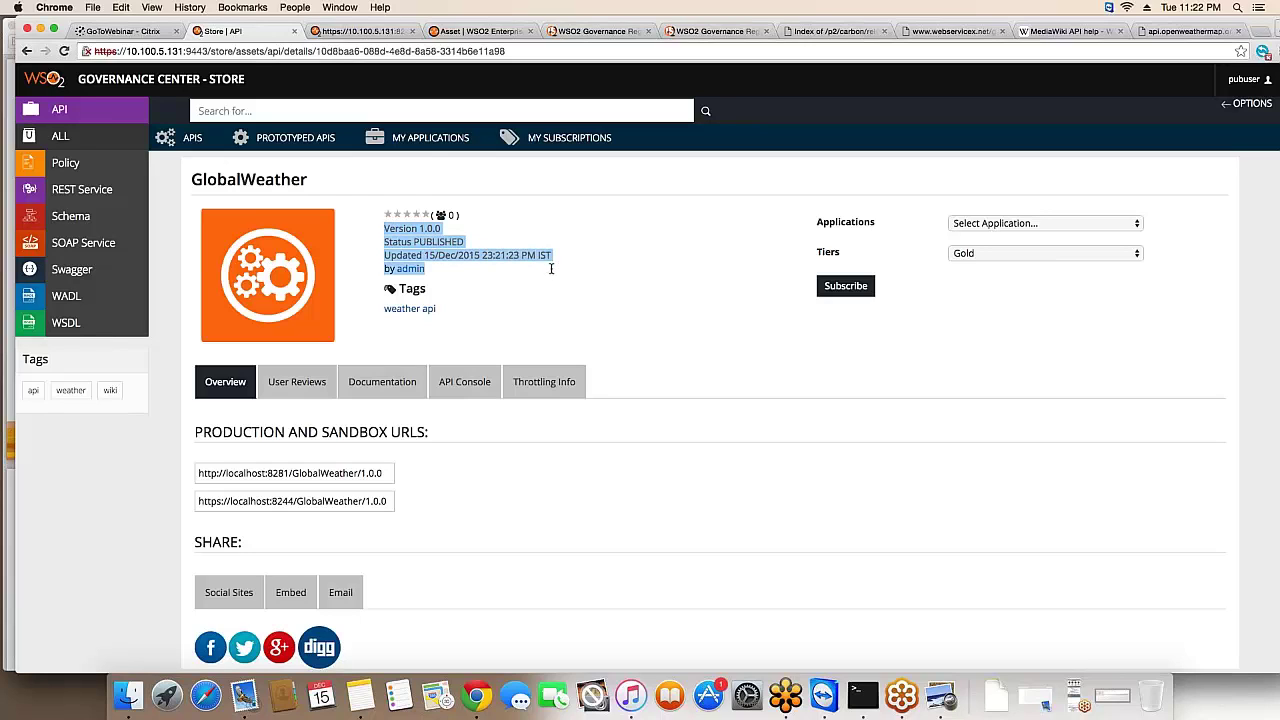
click(484, 272)
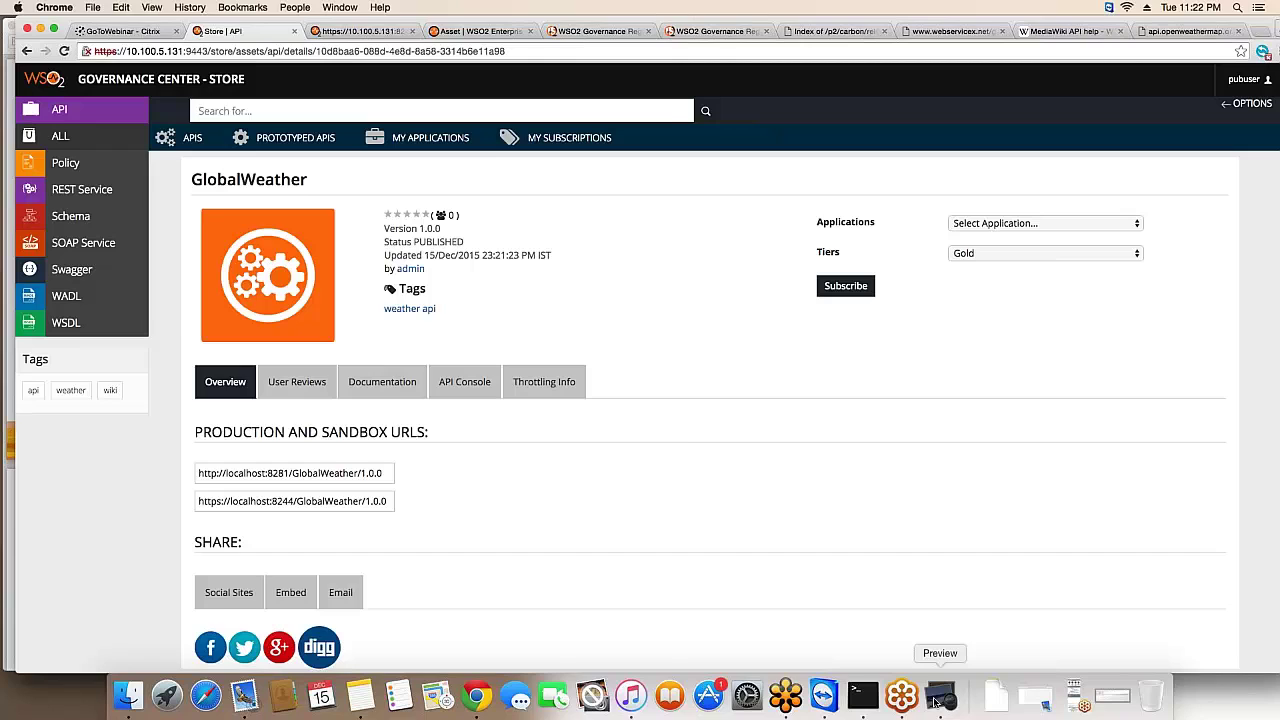
click(937, 700)
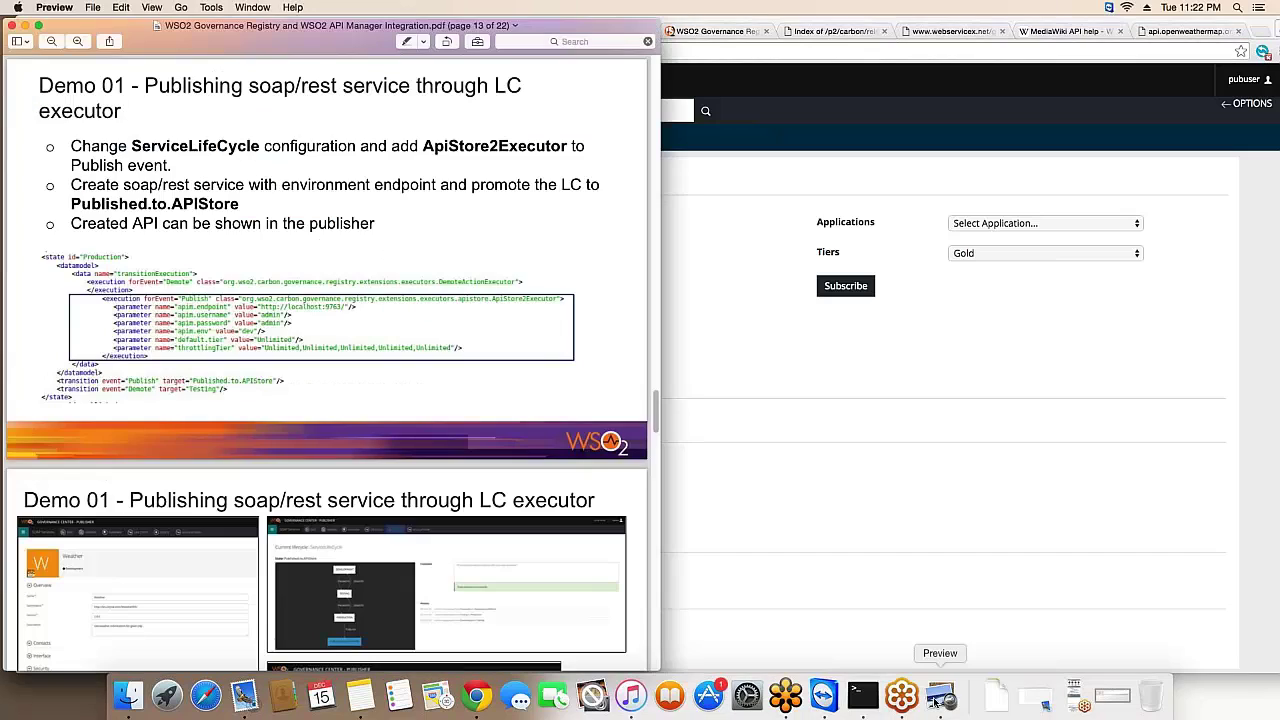
Make the integration slides full screen and advance to page 15 with the Demo 01 screenshots
click(39, 26)
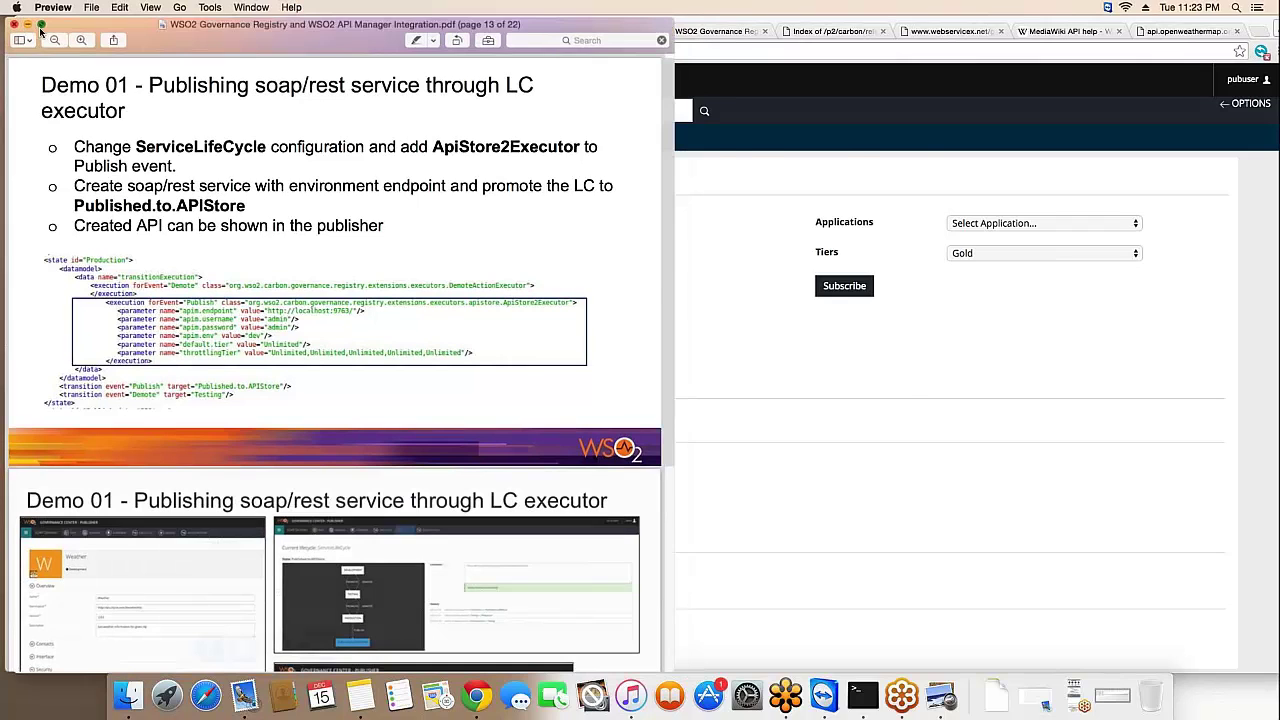
click(40, 26)
key(Down)
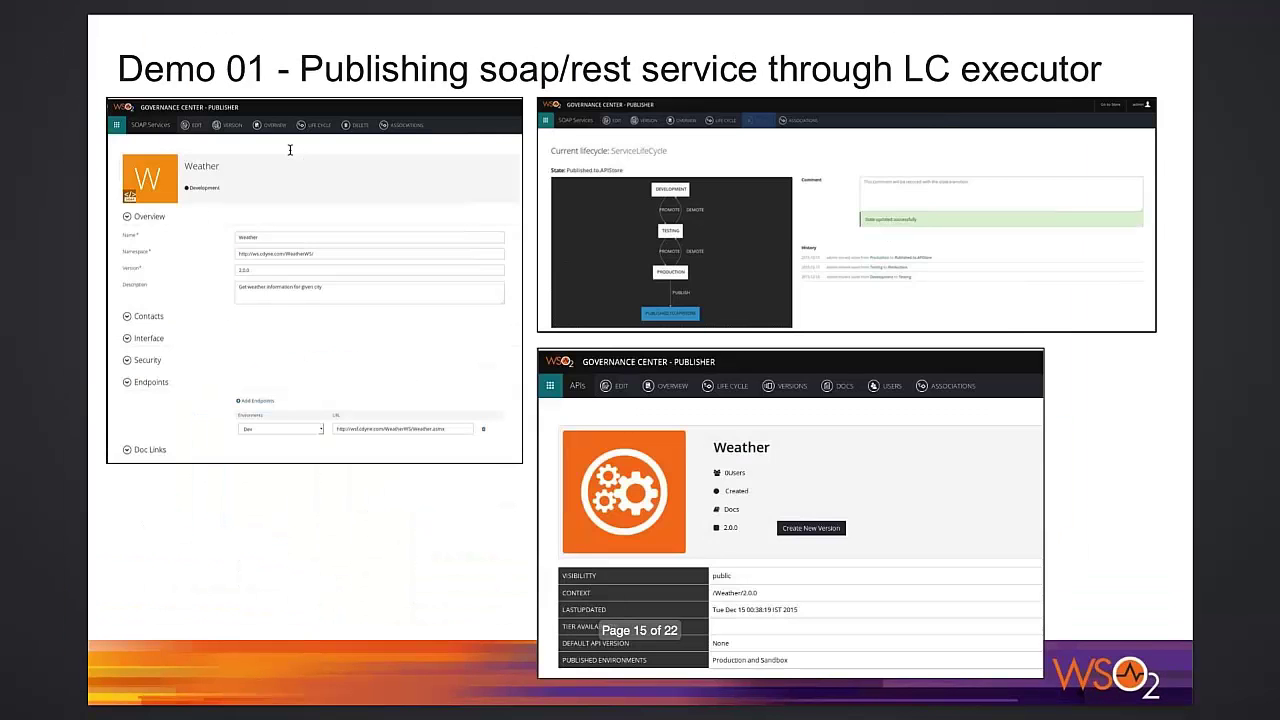